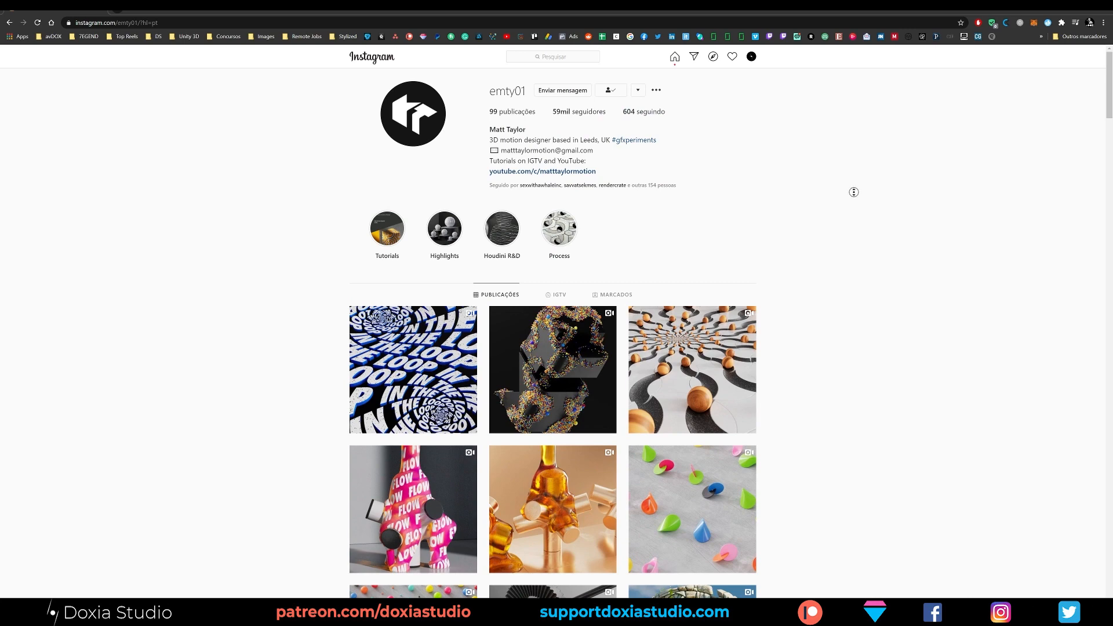
- Find the Seeds post on the artist's Instagram profile and examine its video of small spheres growing over a cube frame
scroll(834, 301, down, 1)
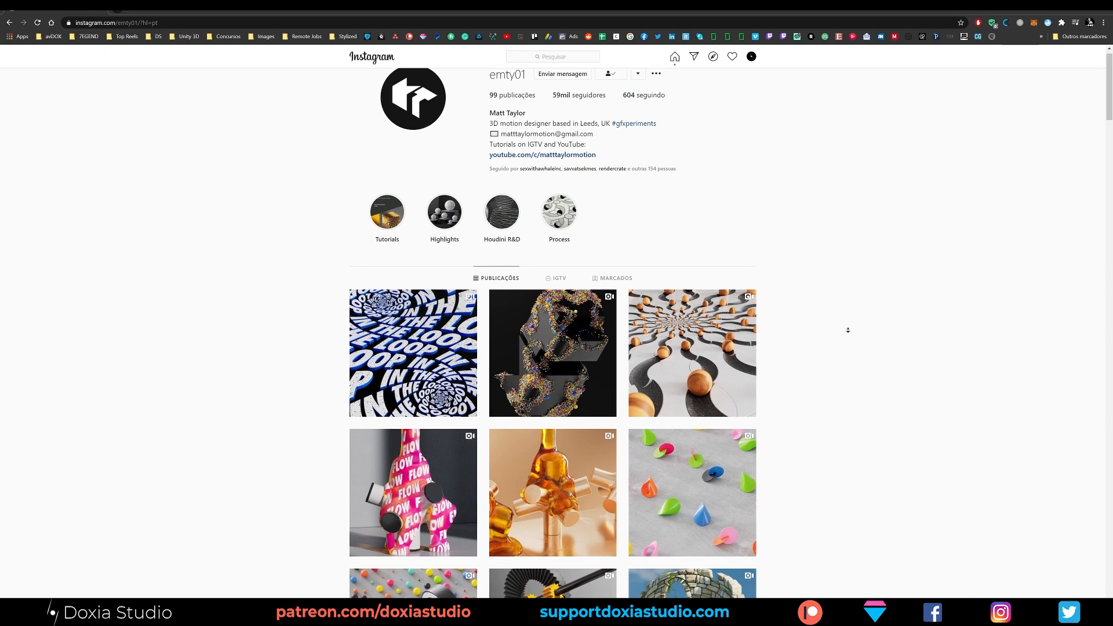
scroll(828, 310, up, 1)
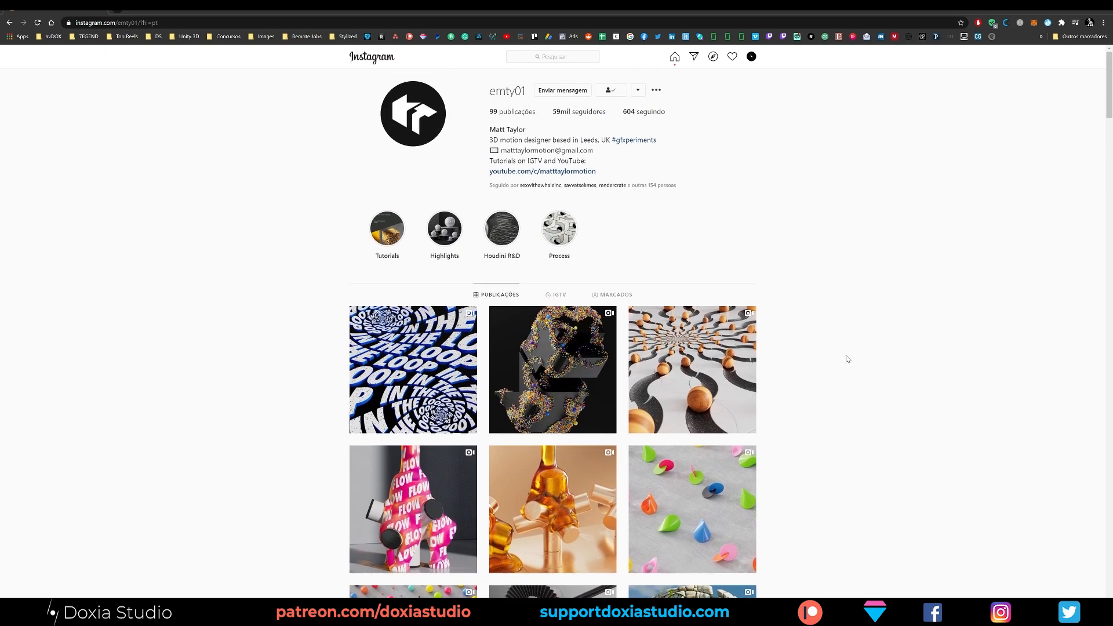
scroll(847, 359, down, 8)
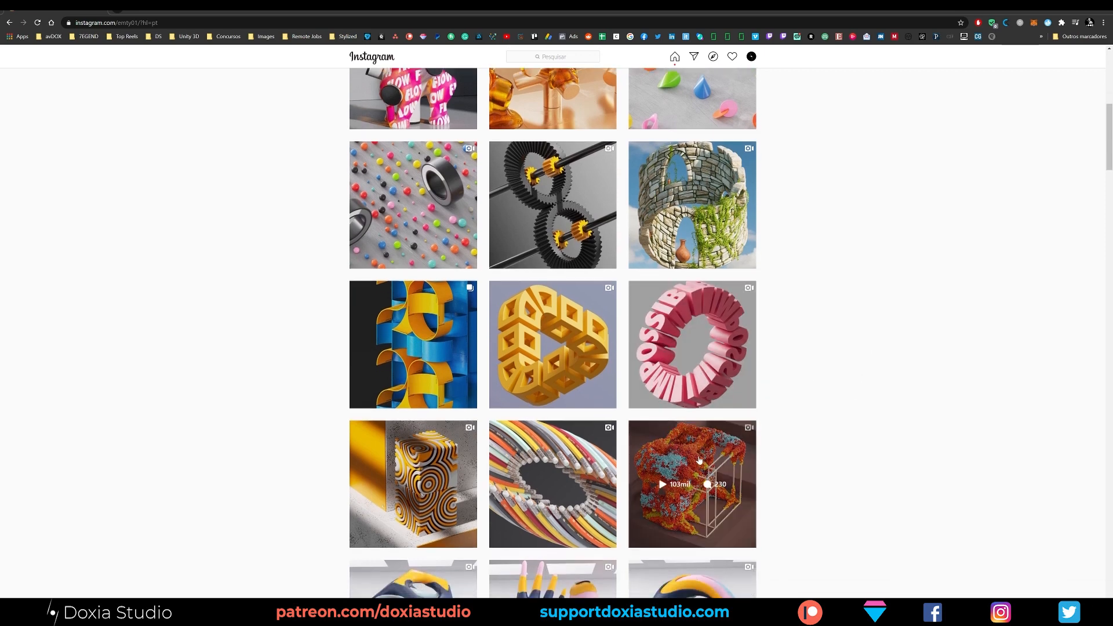
scroll(892, 370, down, 1)
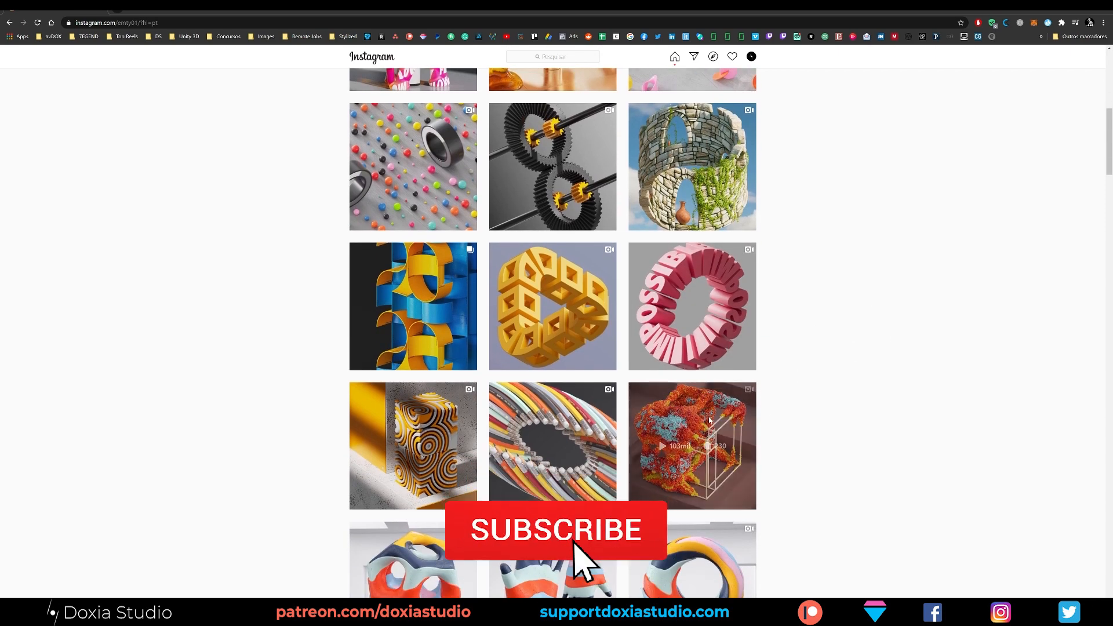
click(710, 419)
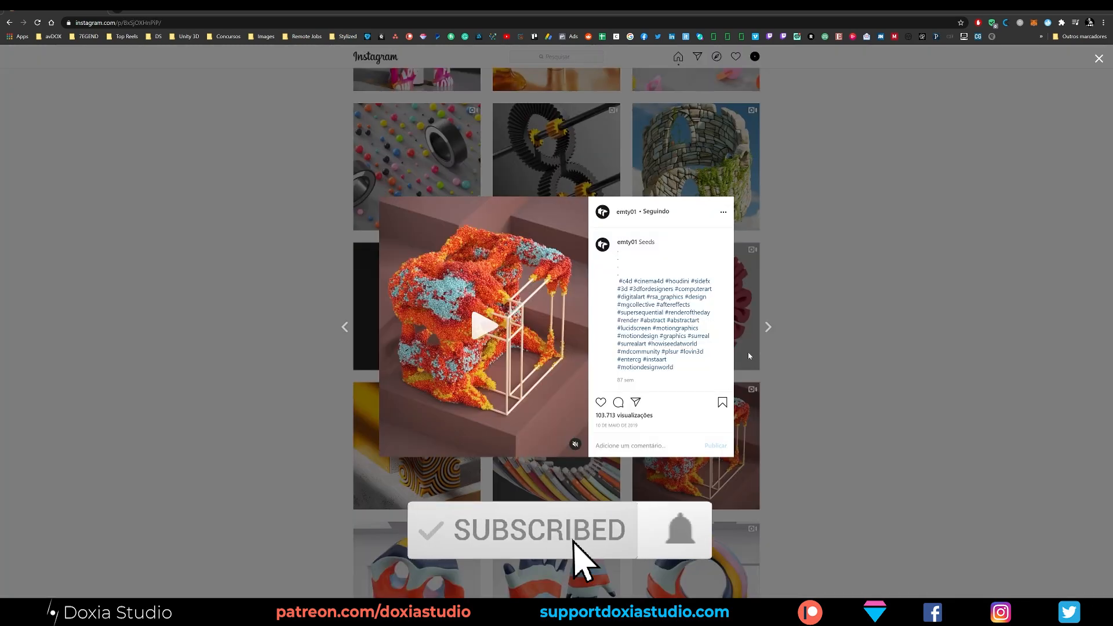
click(495, 356)
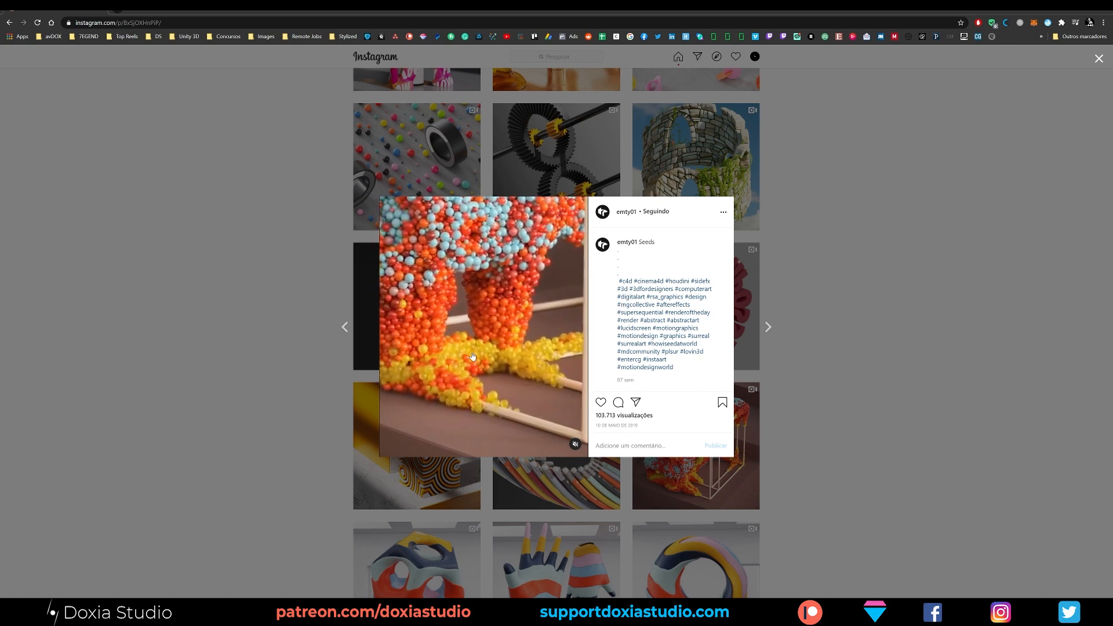
click(472, 356)
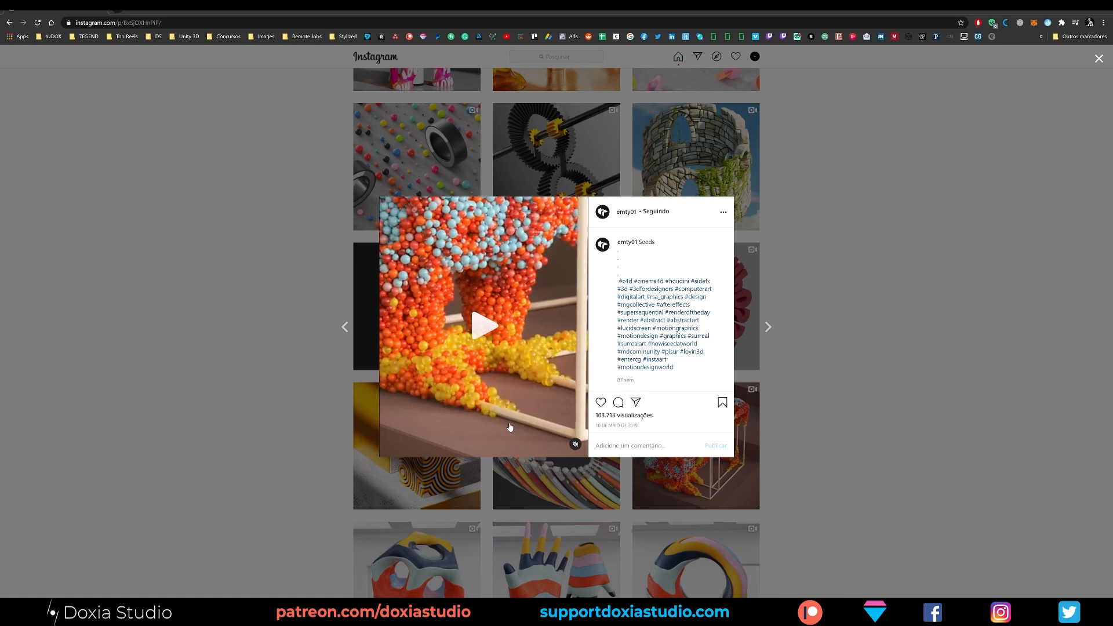
click(476, 328)
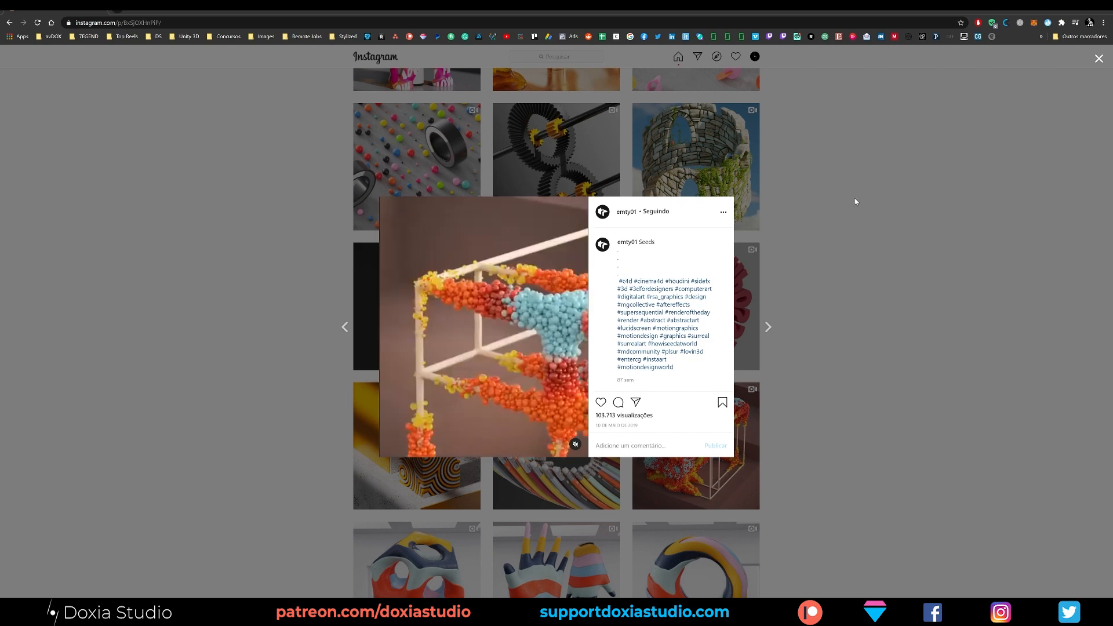
click(835, 199)
- Find the Flow post with the pink lettered figure on the same profile and watch its video
scroll(833, 184, up, 5)
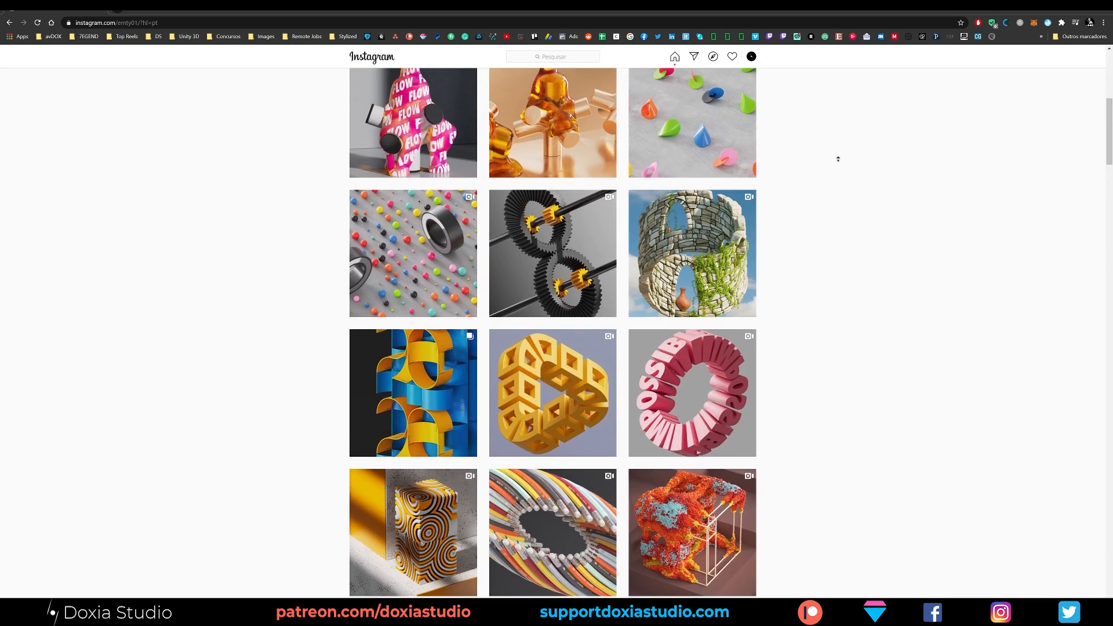
scroll(823, 232, down, 3)
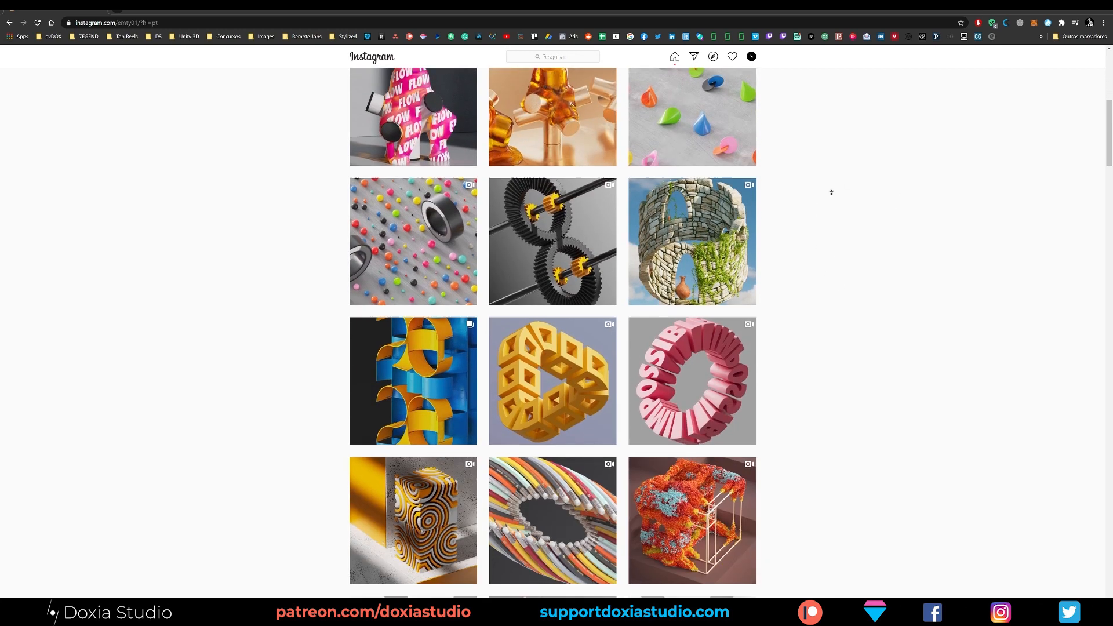
scroll(812, 131, up, 6)
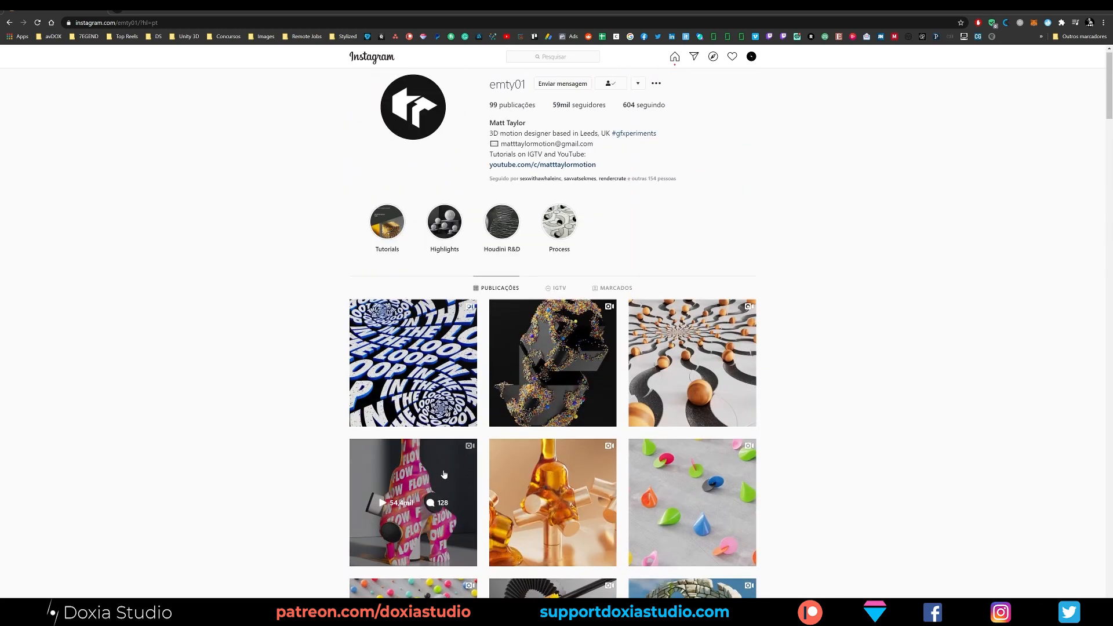
click(450, 477)
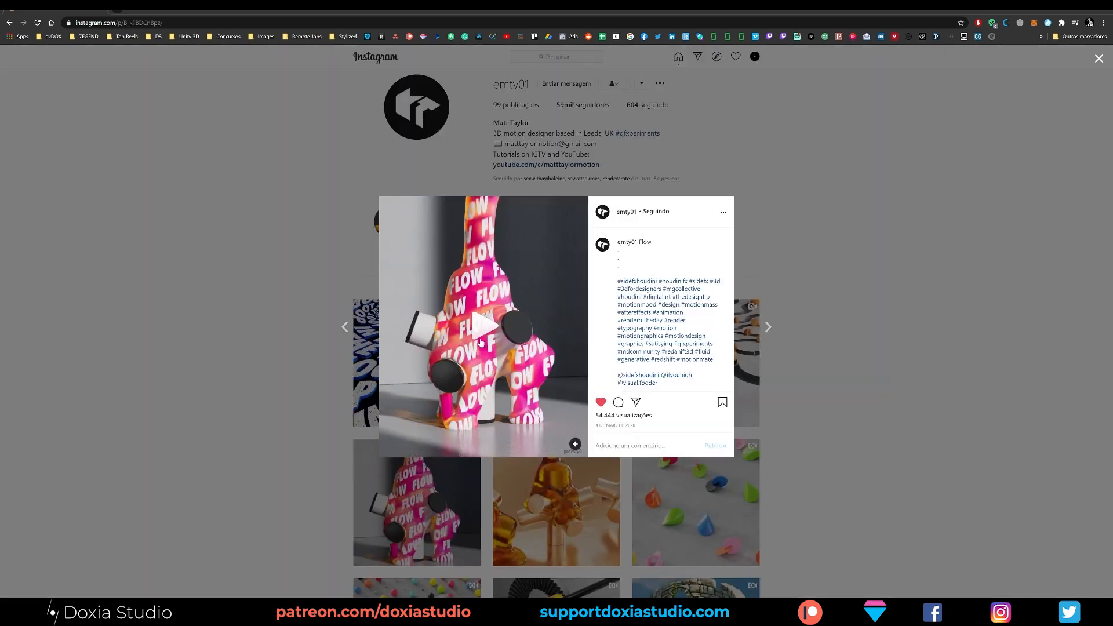
click(486, 326)
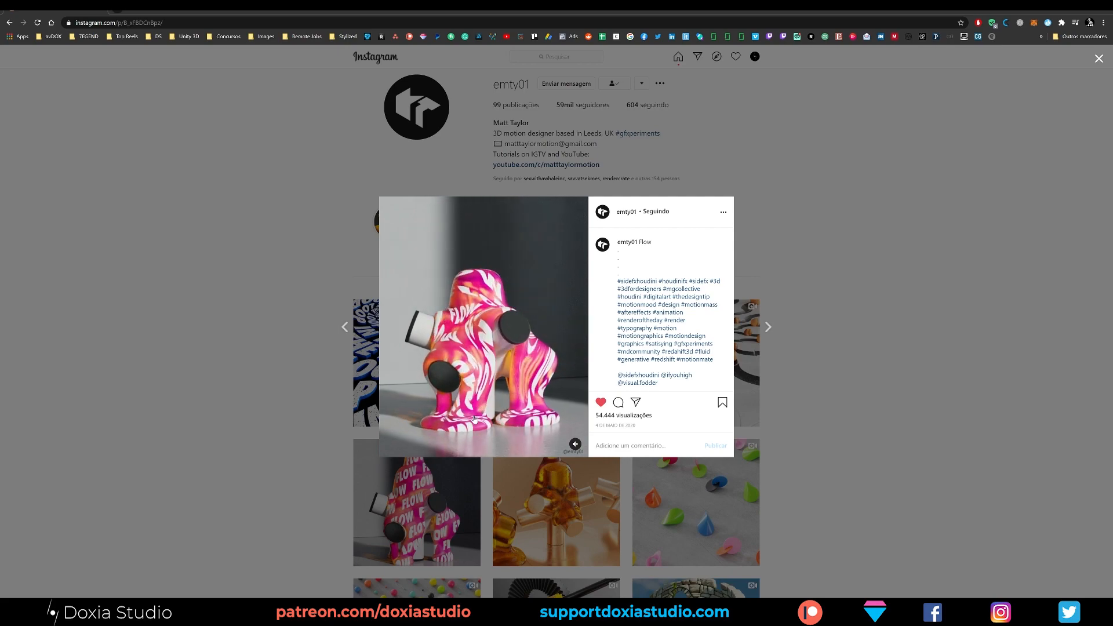
click(878, 283)
- Reopen the Seeds post, replay its video up to the view of the whole cube, and dismiss the time-tracking notification
scroll(830, 251, down, 15)
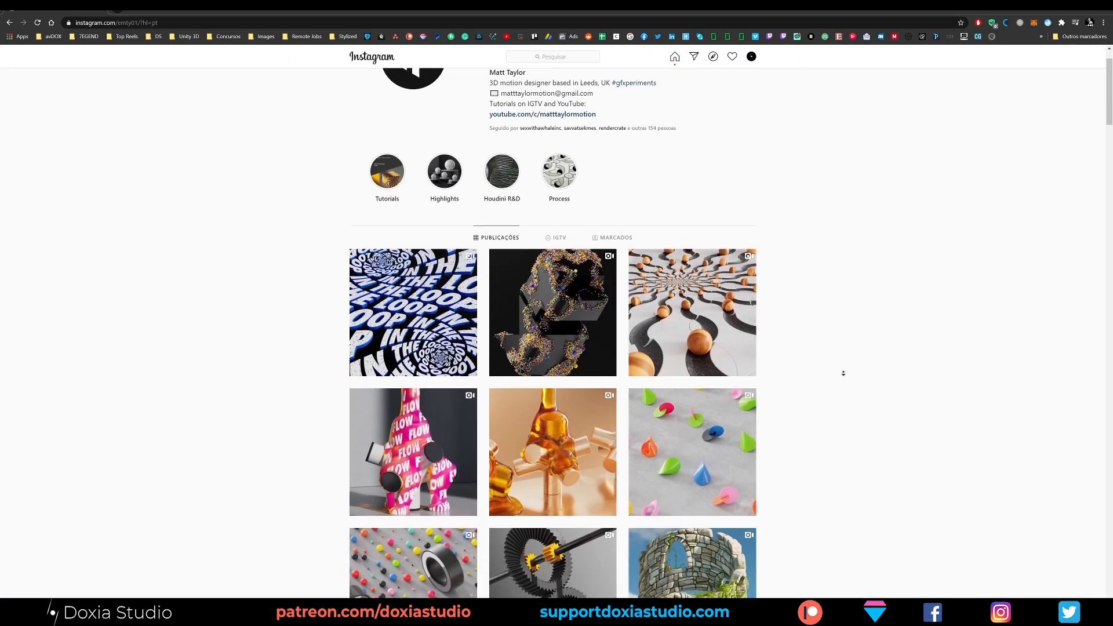
scroll(845, 219, up, 6)
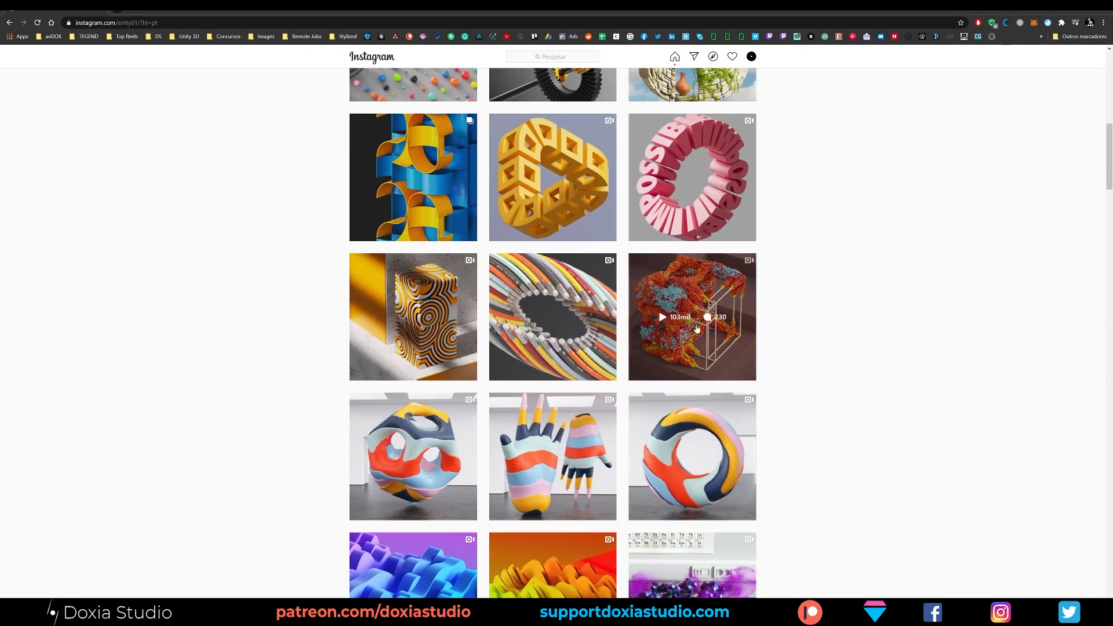
click(700, 345)
click(491, 327)
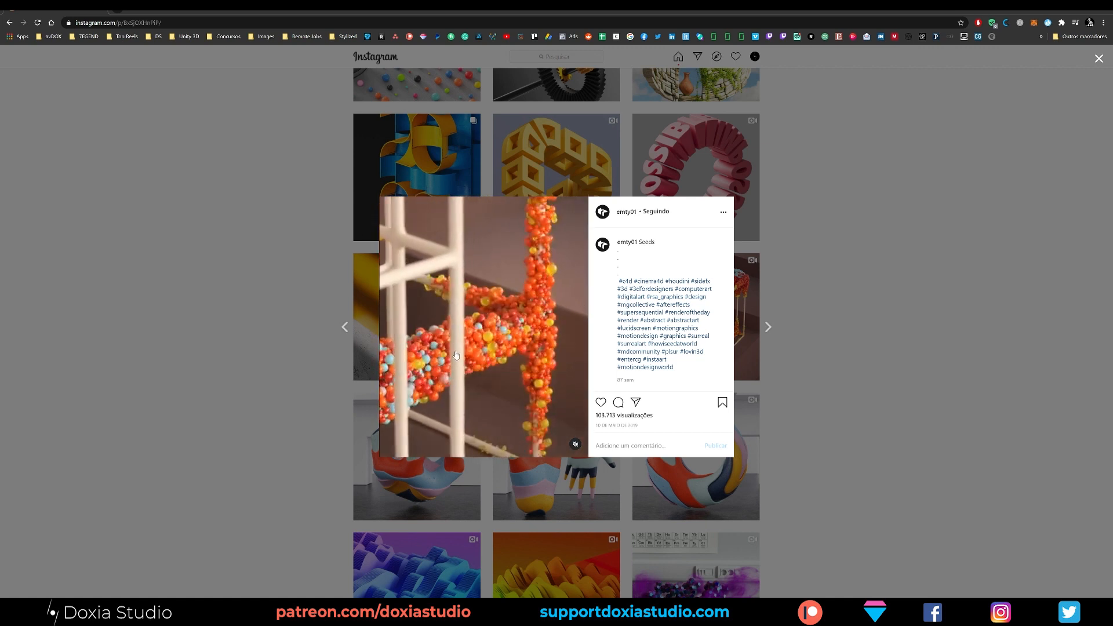
click(530, 356)
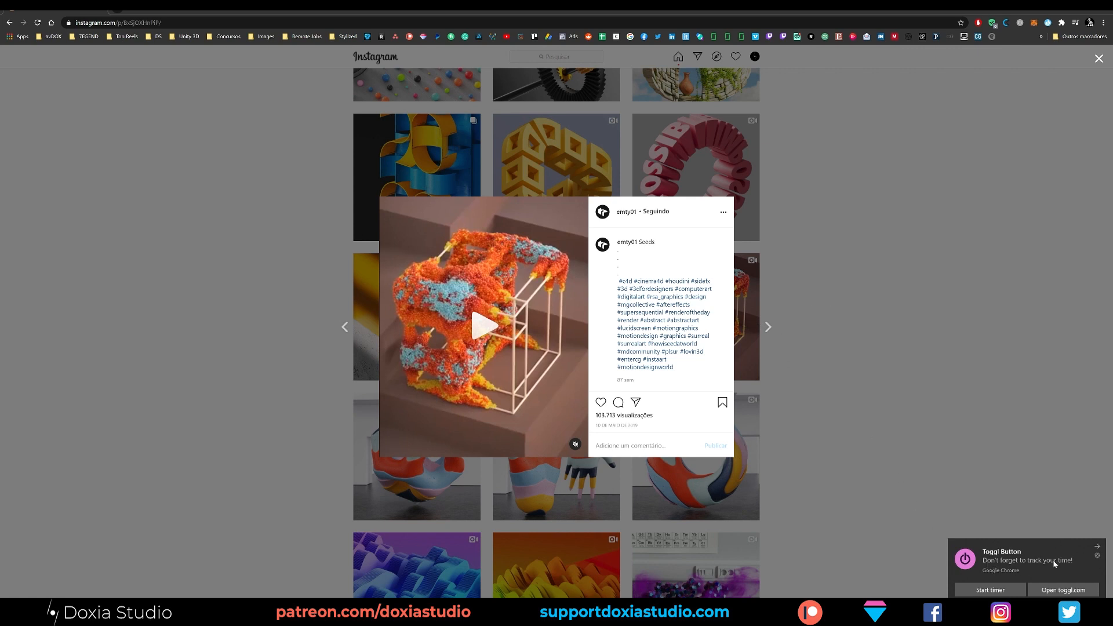
click(1097, 547)
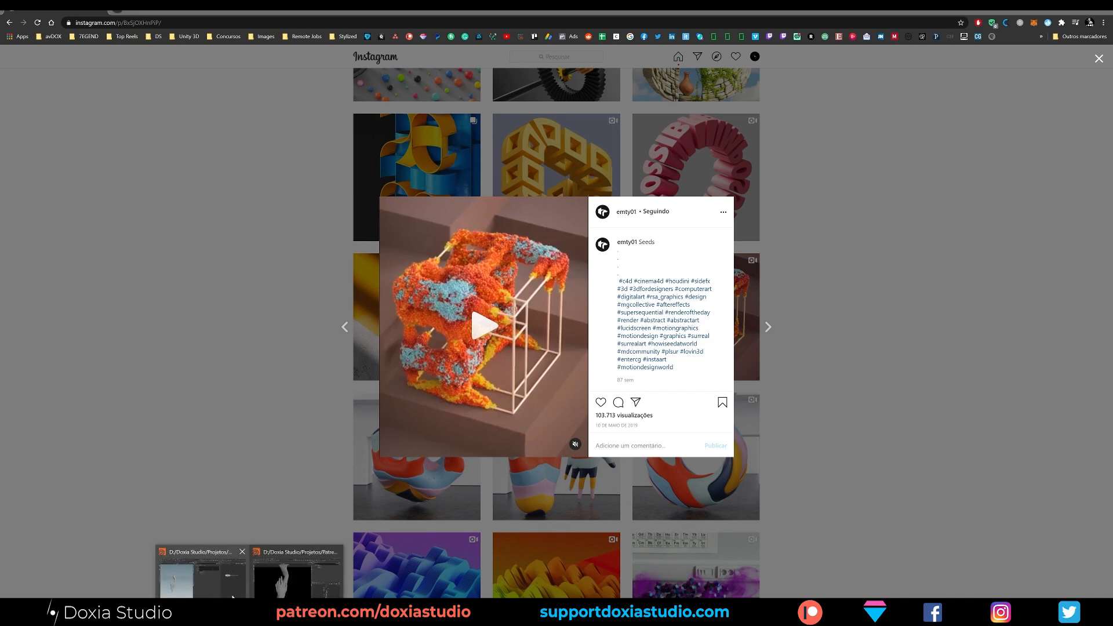
- Switch to the Houdini scene with the two hands and enter the base_geo_hands geometry network
click(233, 597)
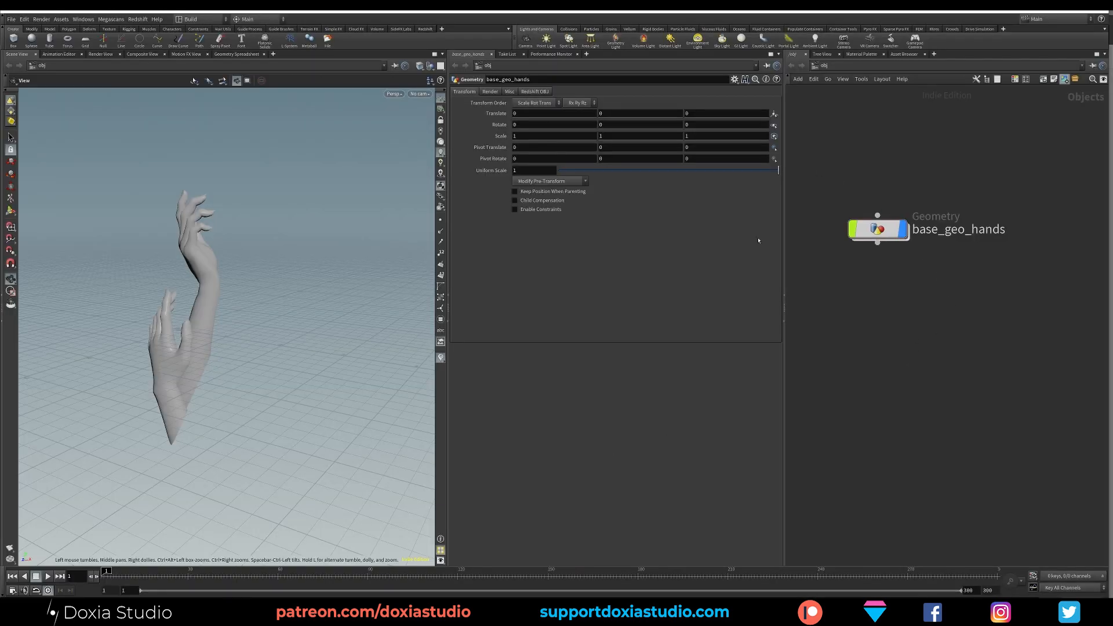
drag(149, 376, 189, 359)
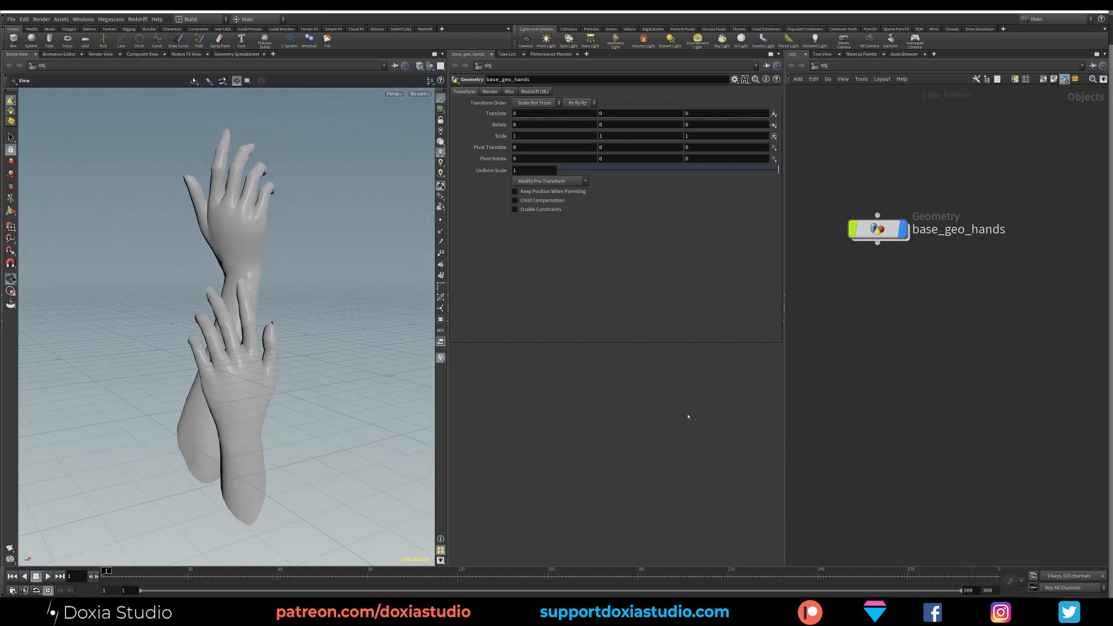
click(880, 230)
double_click(879, 230)
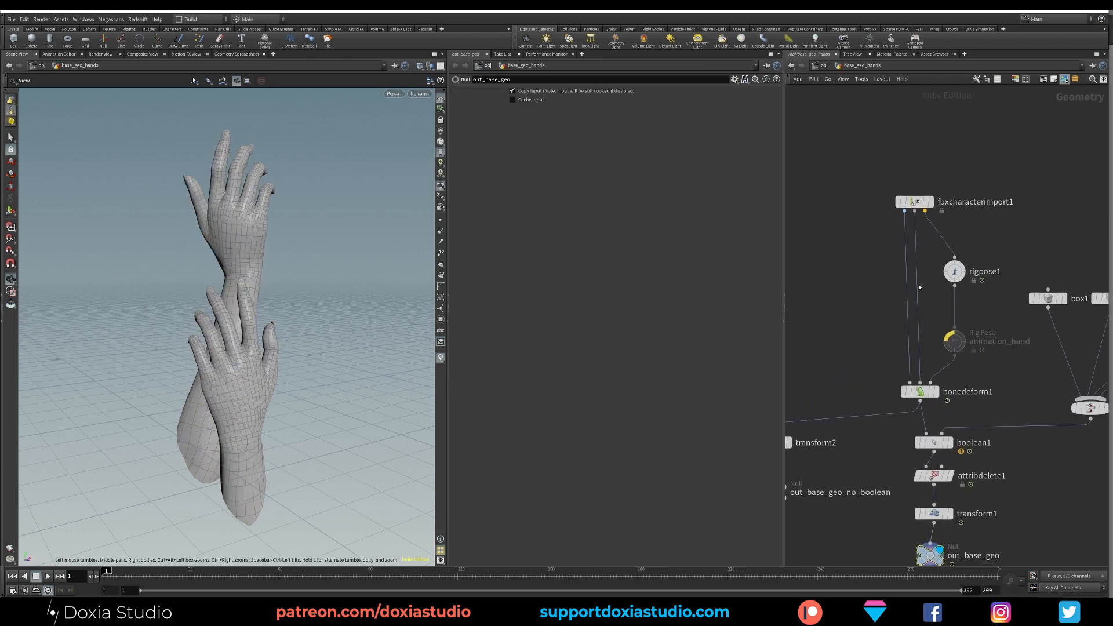
- Reposition the rigpose1, animation_hand and bonedeform1 nodes in the network
drag(954, 271, 960, 258)
drag(956, 343, 961, 323)
drag(921, 393, 910, 380)
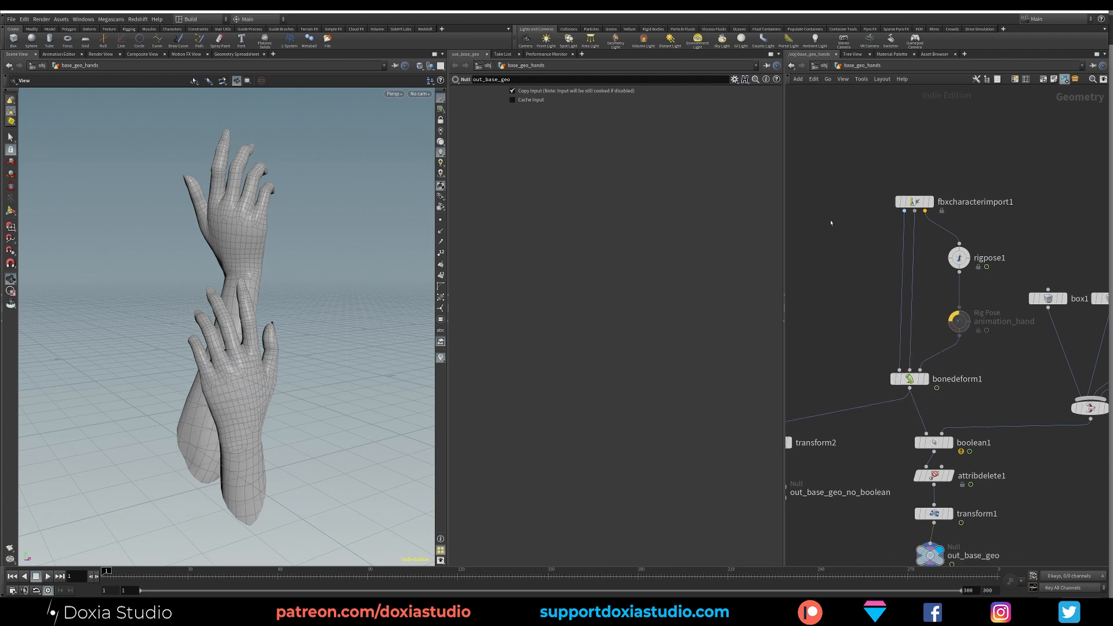
- Display the fbxcharacterimport1 output to view the full imported character in its original pose
scroll(313, 361, down, 5)
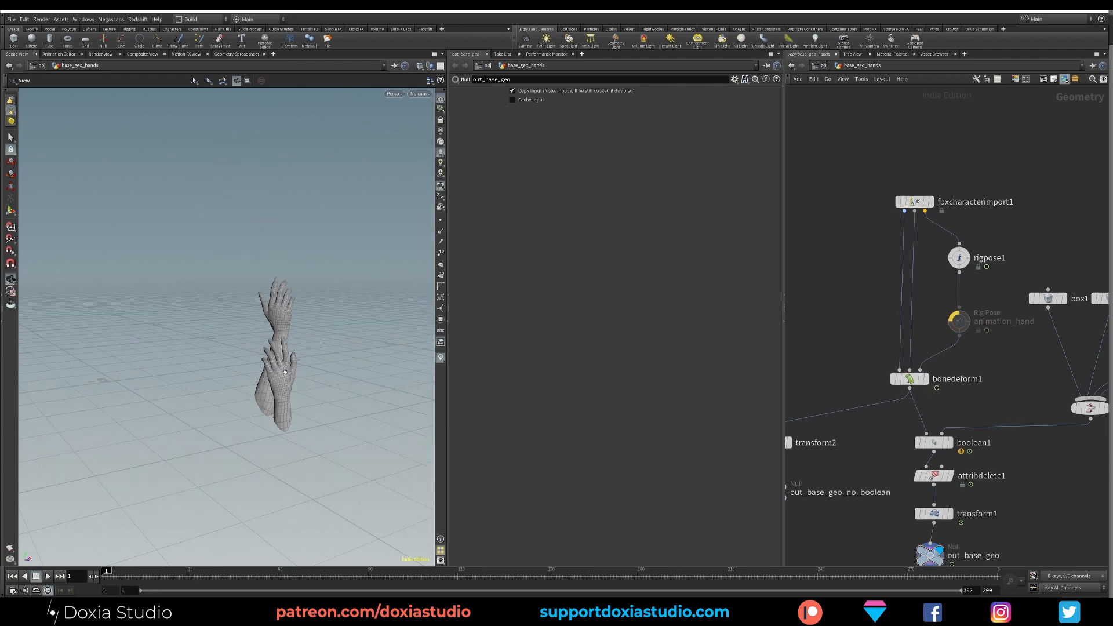
scroll(950, 209, down, 5)
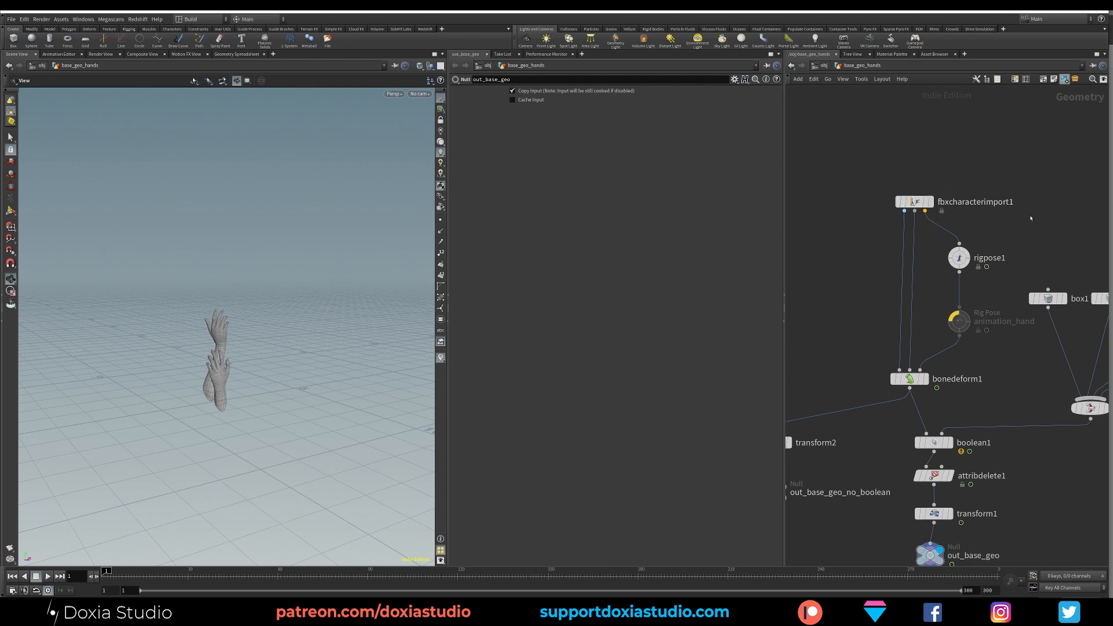
middle_drag(967, 212, 976, 218)
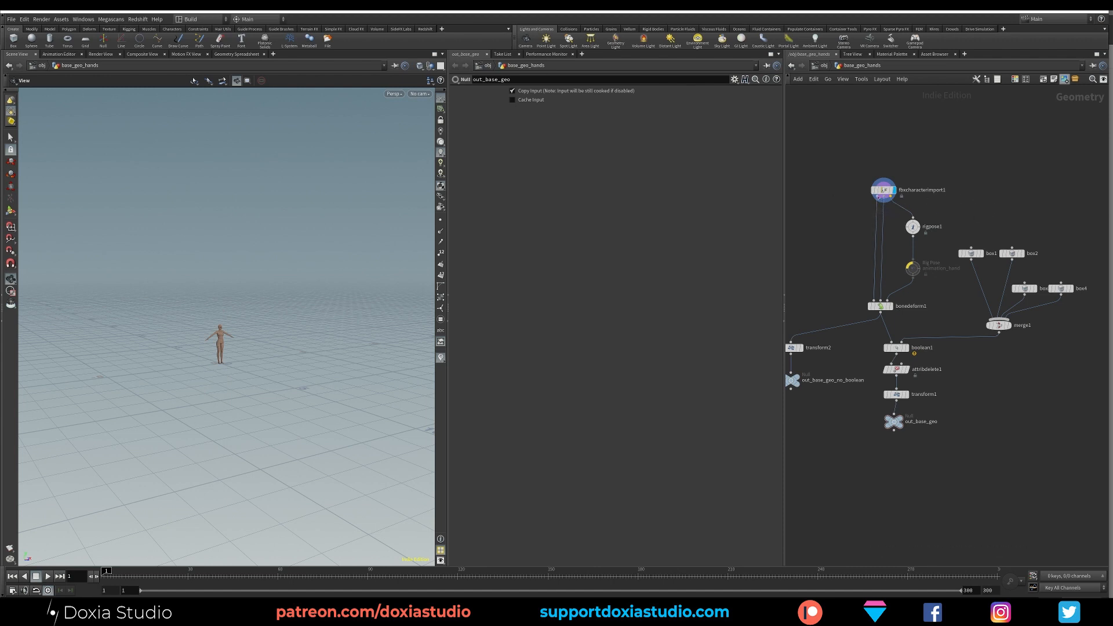
scroll(176, 351, up, 6)
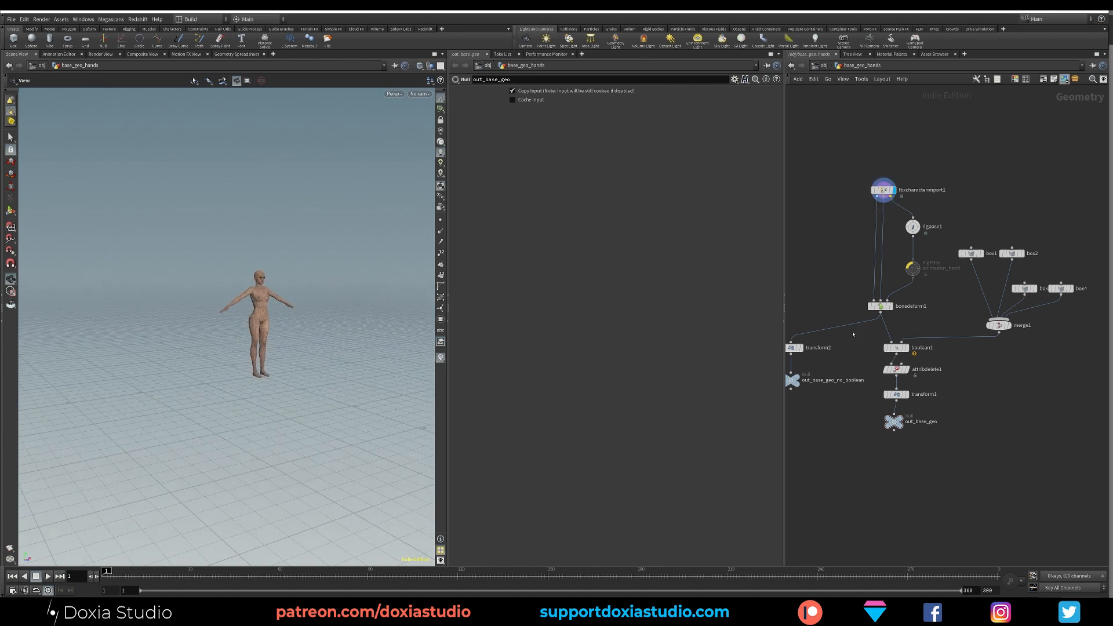
- Display the bonedeform1 output and examine the posed character's raised arms from the side
click(891, 305)
click(880, 305)
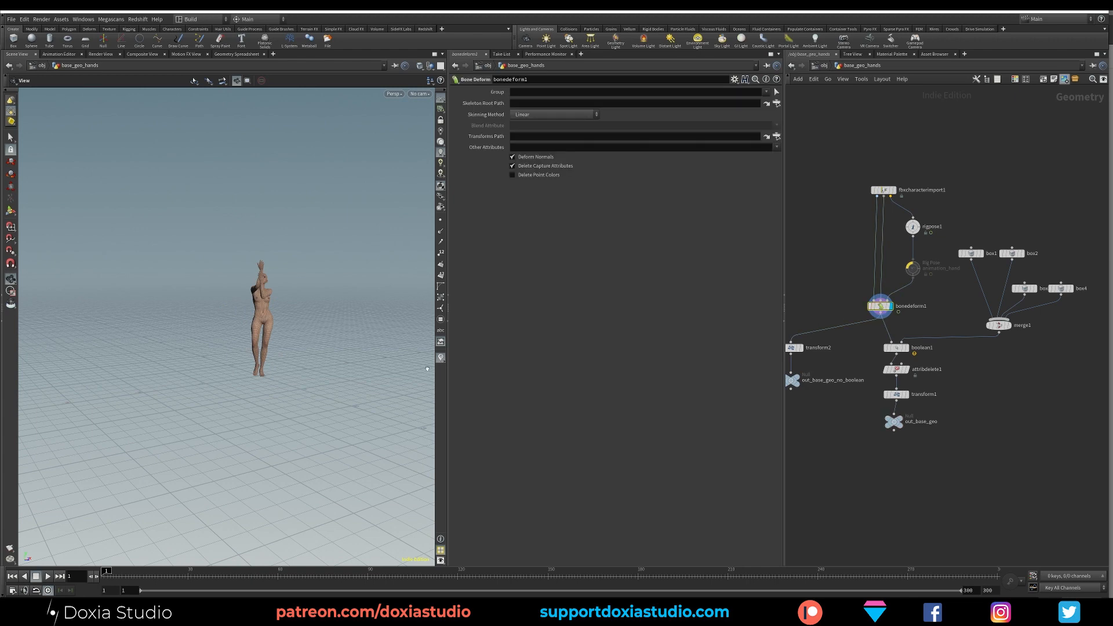
scroll(203, 261, up, 5)
mouse_move(353, 371)
mouse_down()
mouse_move(181, 358)
mouse_move(349, 368)
mouse_up()
scroll(348, 368, up, 5)
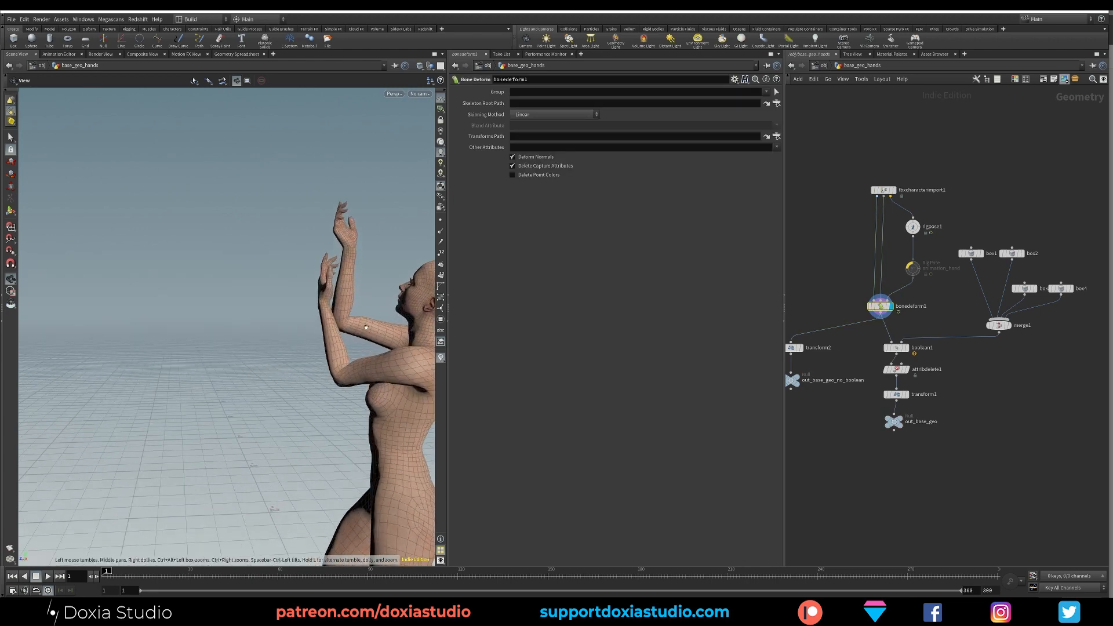
middle_drag(359, 359, 304, 366)
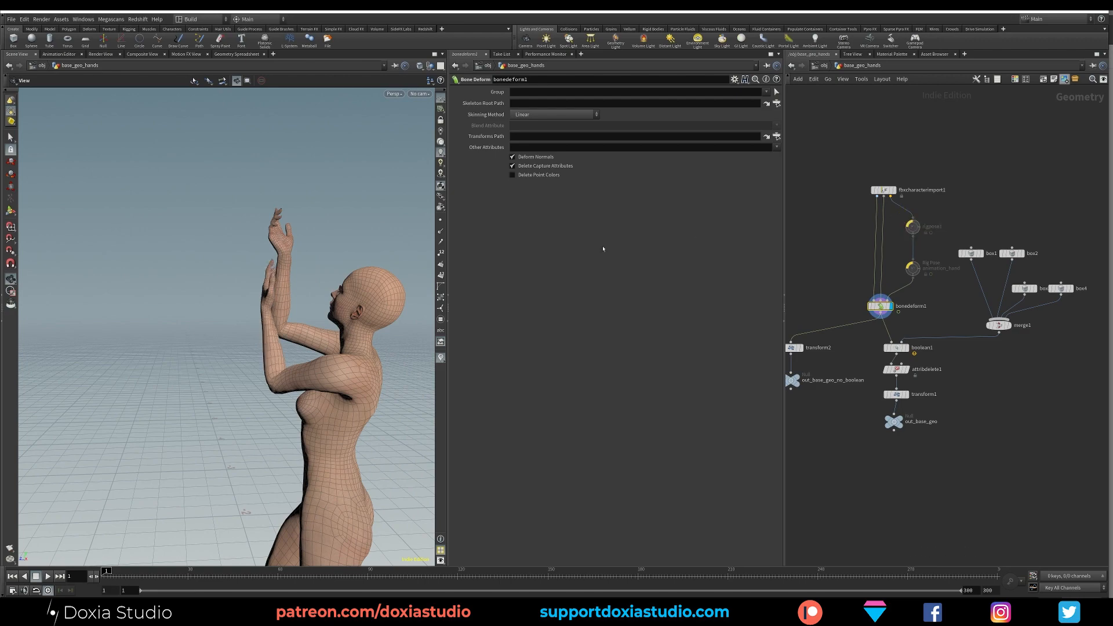
- Compare the character's left forearm pose with rigpose1 bypassed and with it enabled again, viewing the arms from both sides
scroll(236, 343, up, 6)
drag(236, 343, 430, 316)
scroll(271, 343, down, 4)
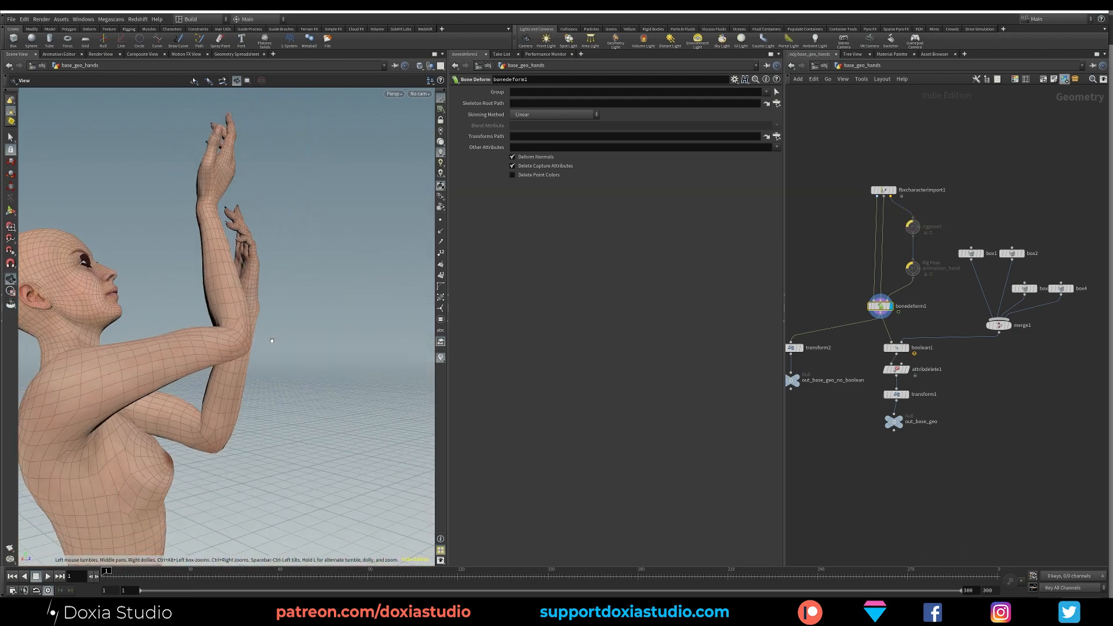
middle_drag(271, 343, 316, 331)
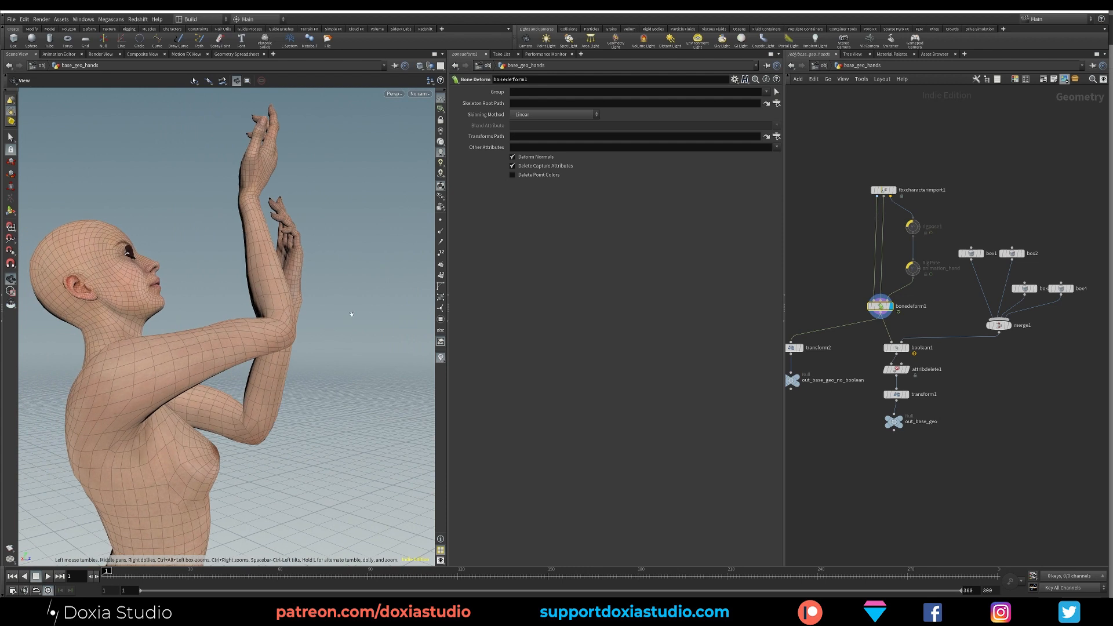
click(911, 226)
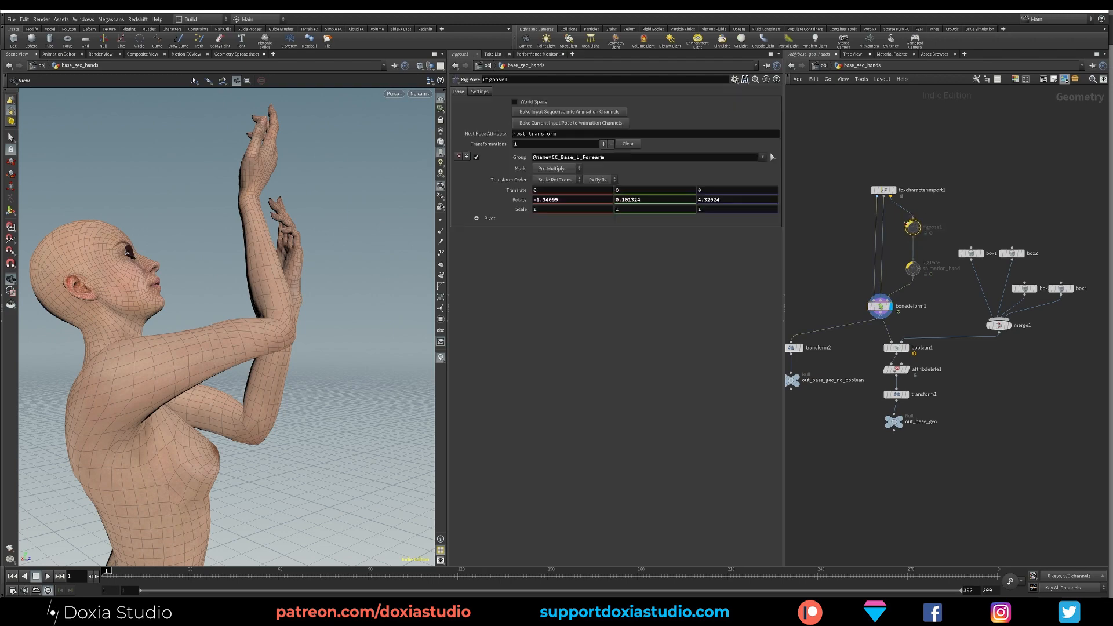
click(903, 223)
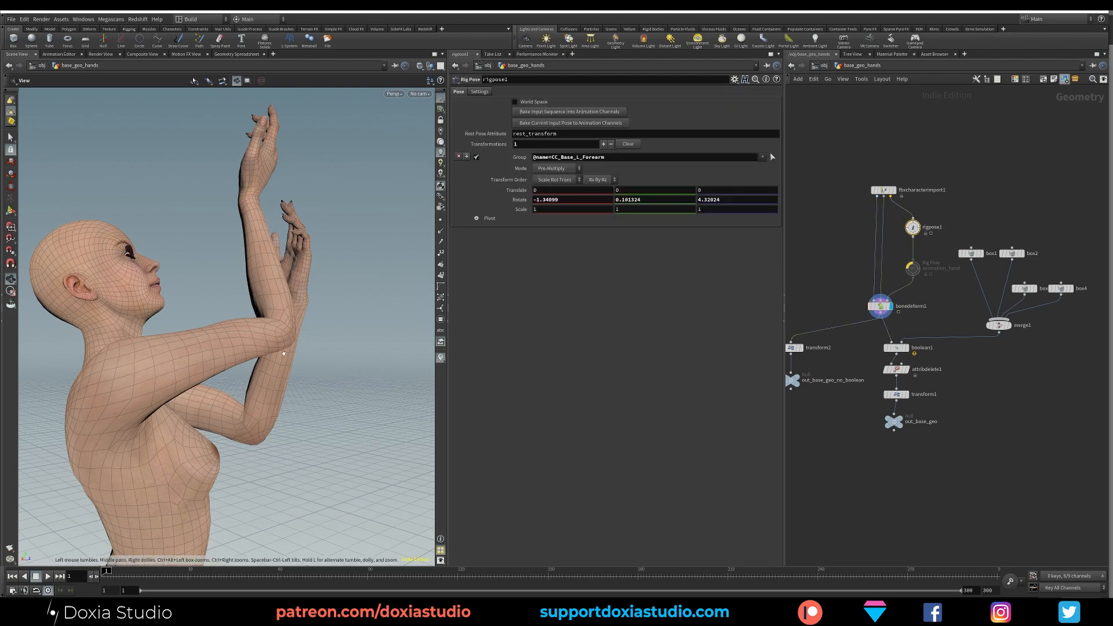
drag(284, 352, 156, 352)
drag(325, 353, 232, 338)
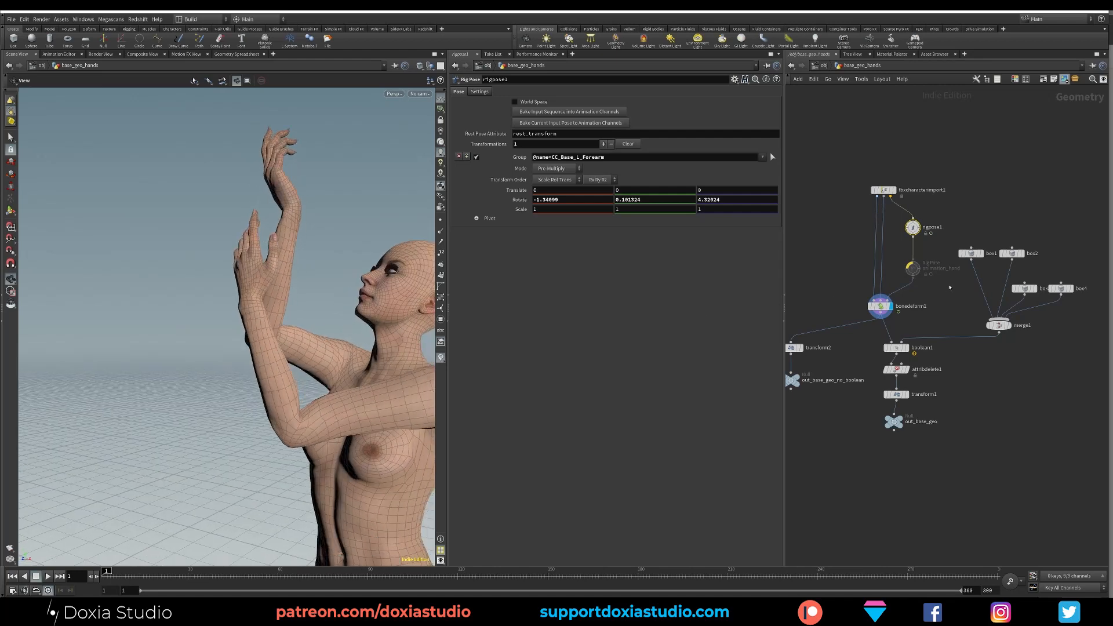
- Display the box1, box2 and boolean1 outputs in turn, and examine the hands cut from the character
middle_drag(950, 288, 900, 265)
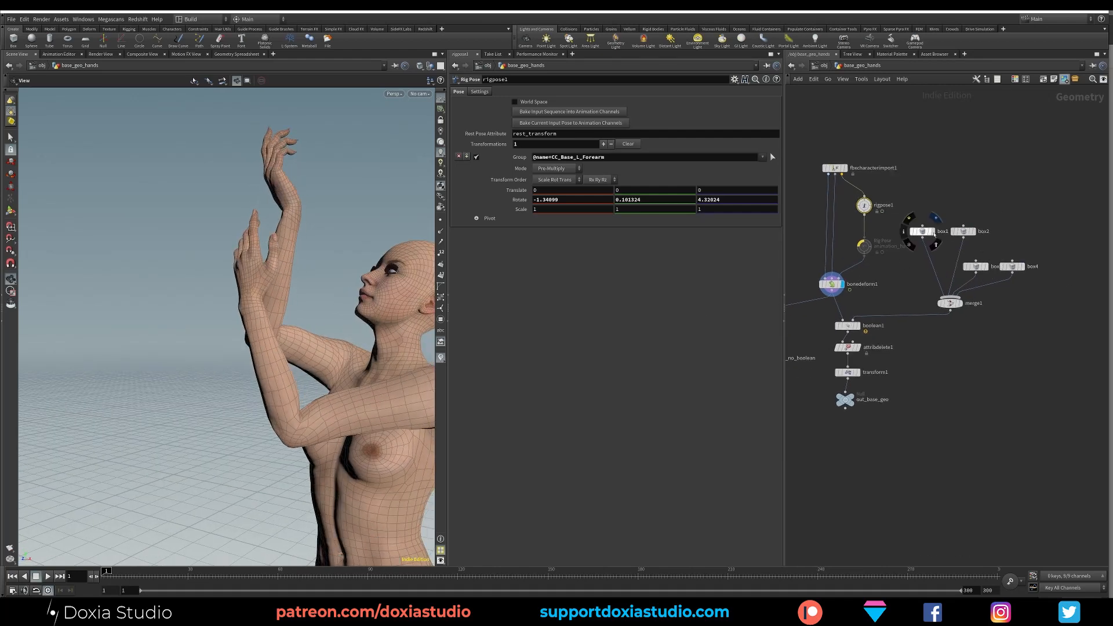
click(933, 233)
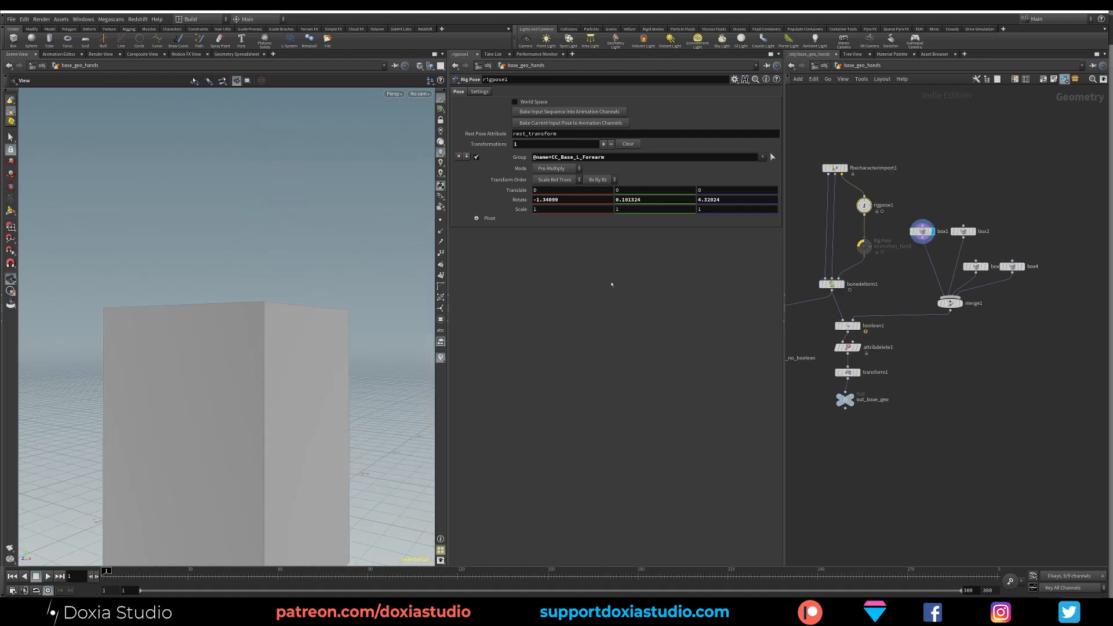
click(973, 232)
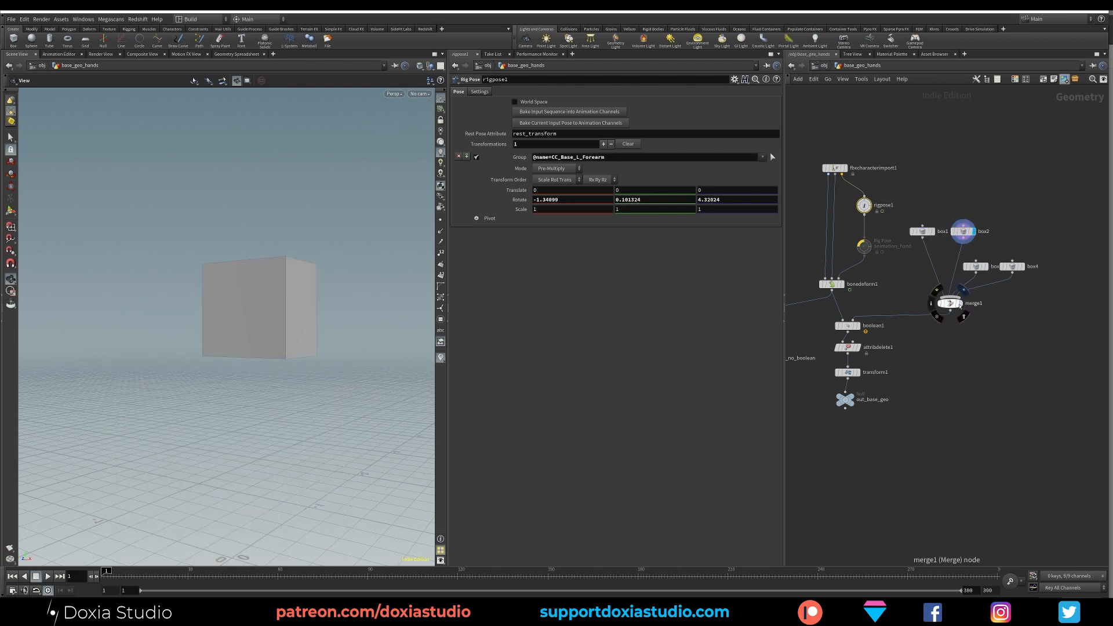
click(857, 326)
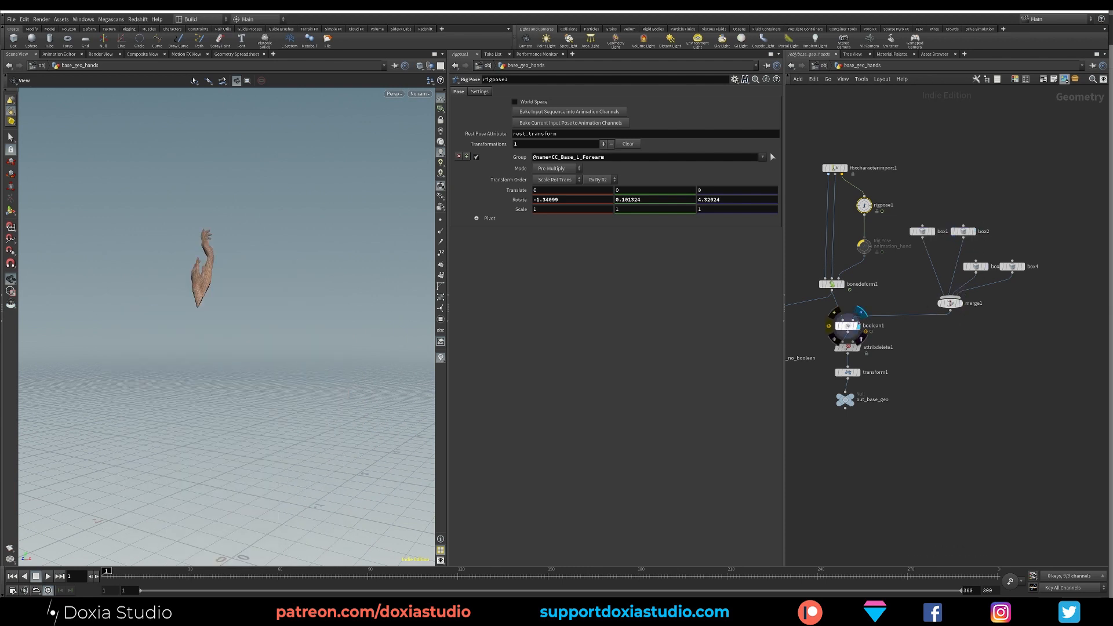
click(890, 288)
scroll(250, 320, down, 3)
middle_drag(251, 321, 306, 338)
drag(306, 337, 261, 334)
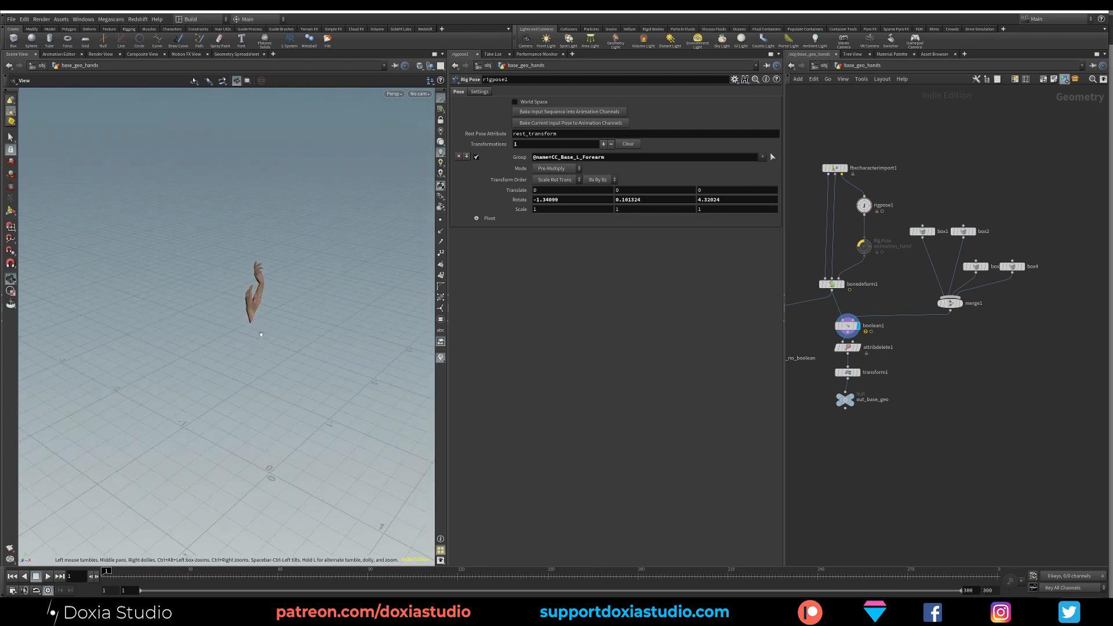
scroll(261, 334, up, 4)
middle_drag(261, 334, 220, 364)
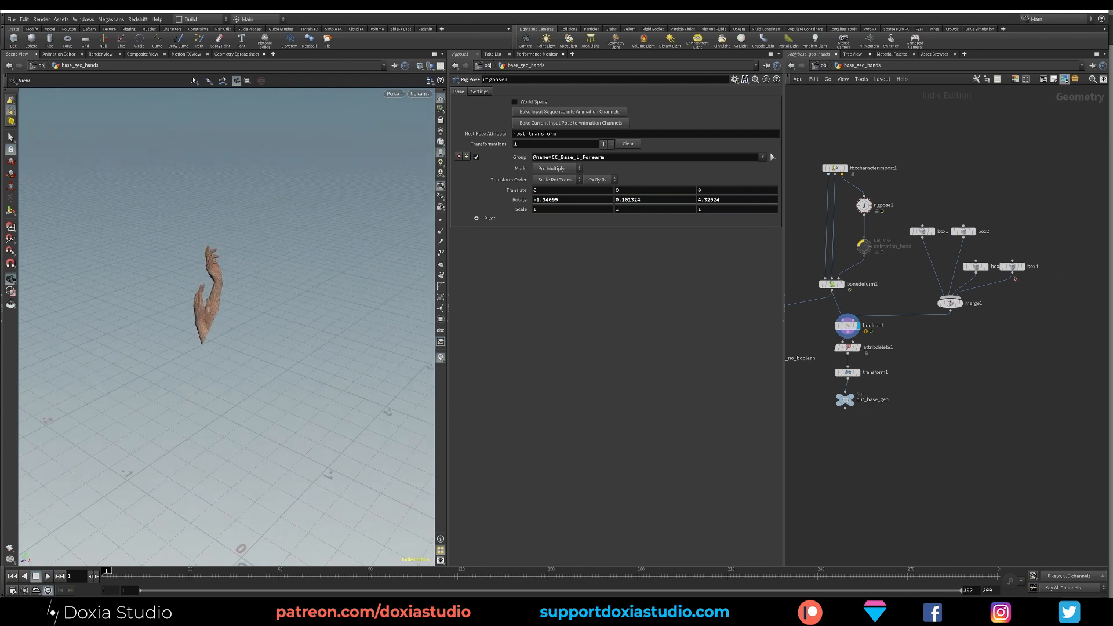
- Disconnect every box except box1 from merge1 and show box1 as a template to view its cut on the character
key(y)
drag(988, 298, 951, 280)
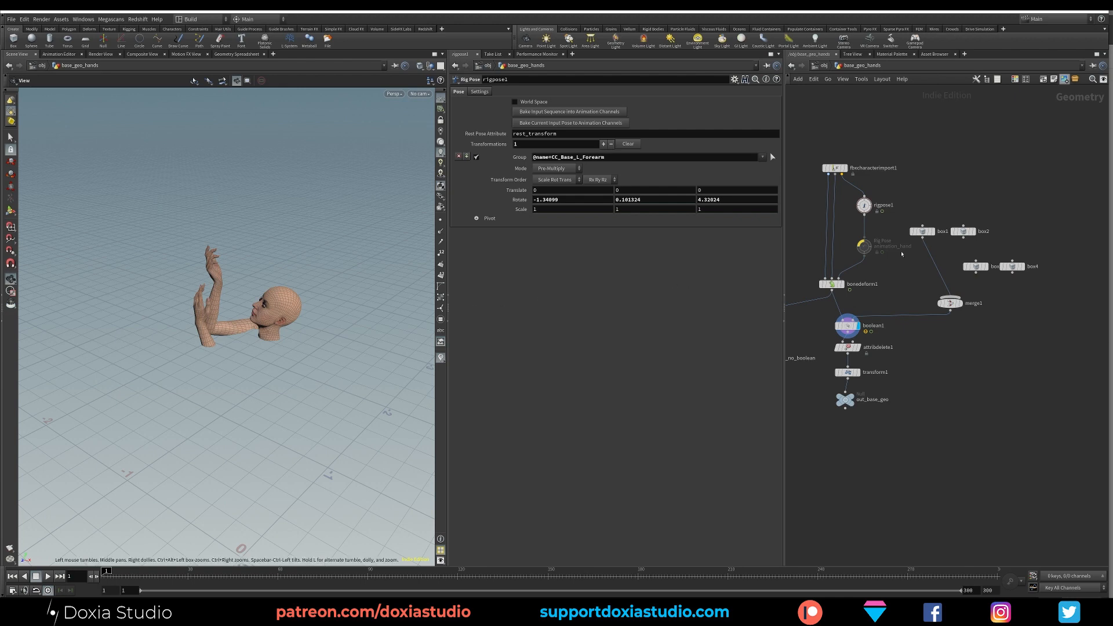
click(922, 231)
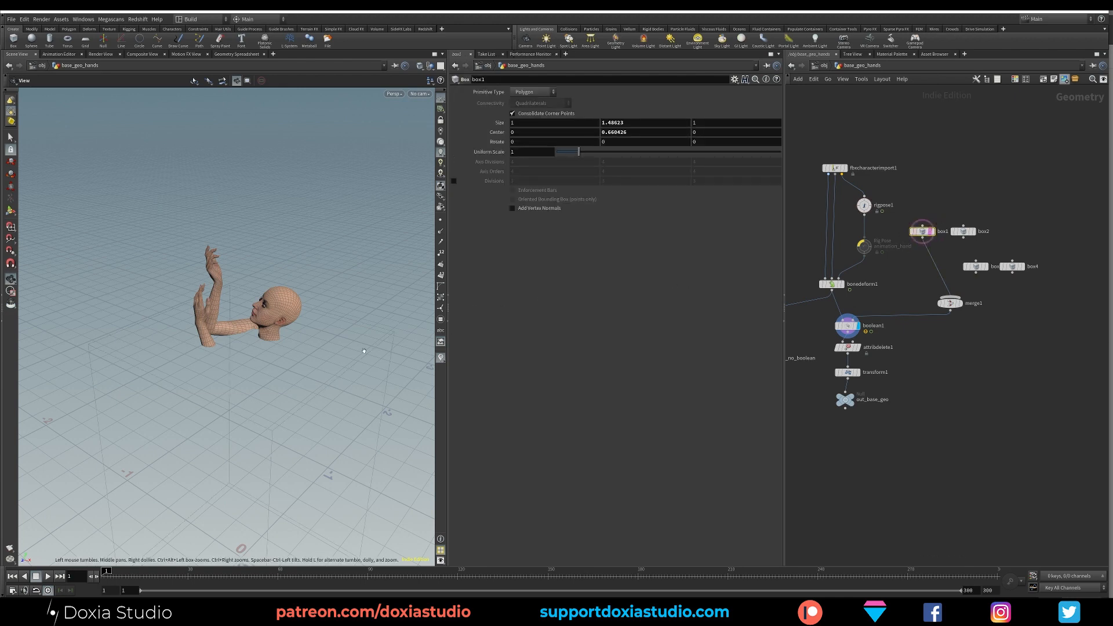
drag(364, 351, 235, 399)
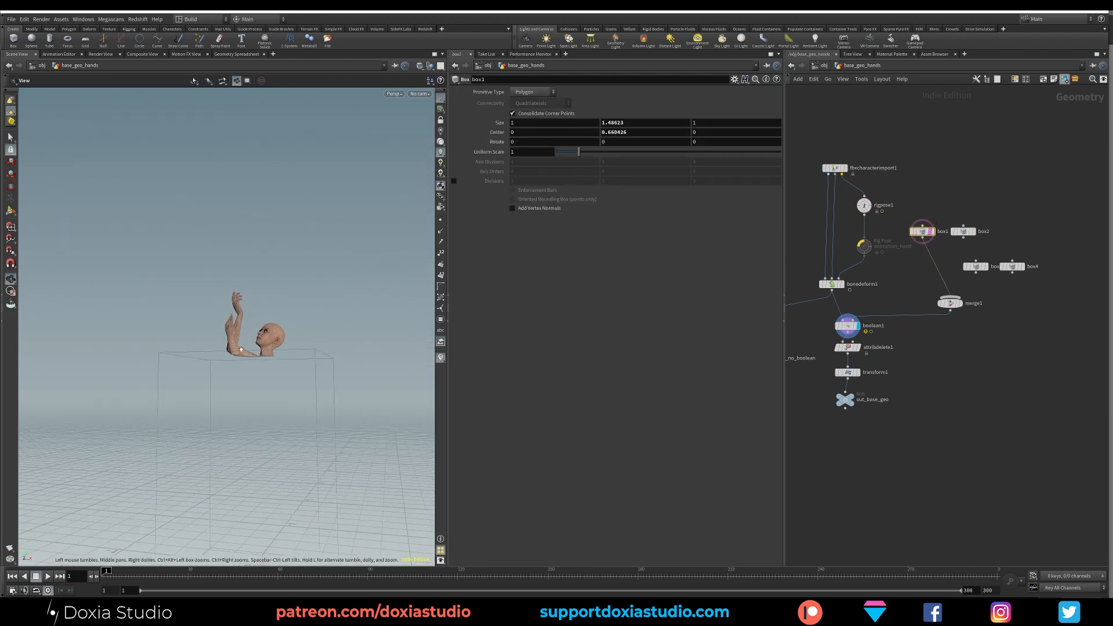
drag(241, 348, 335, 321)
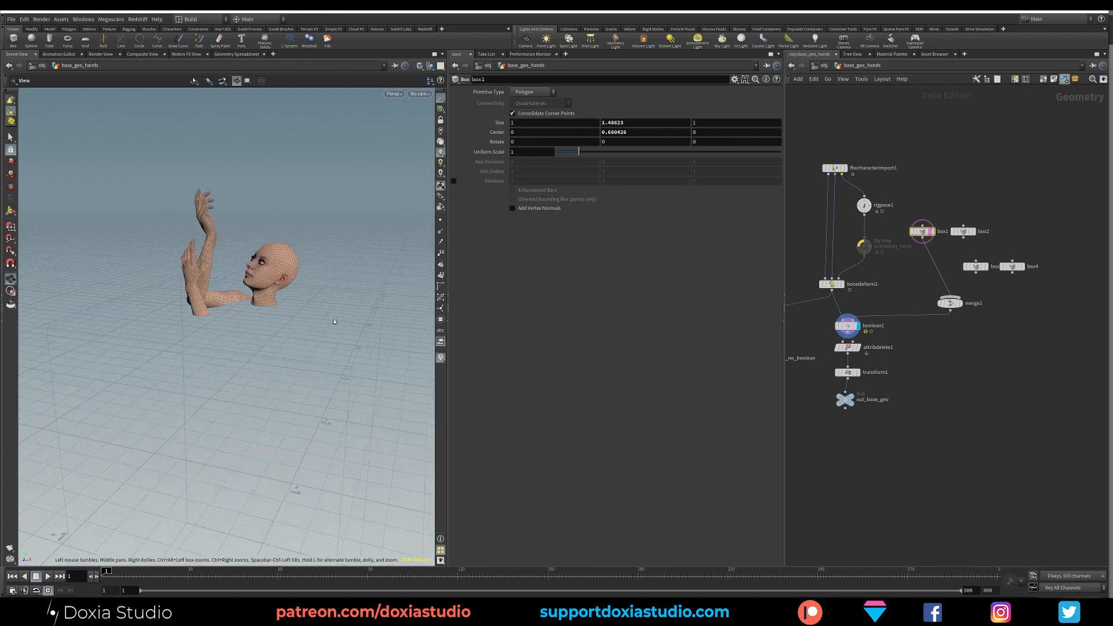
right_drag(335, 321, 360, 343)
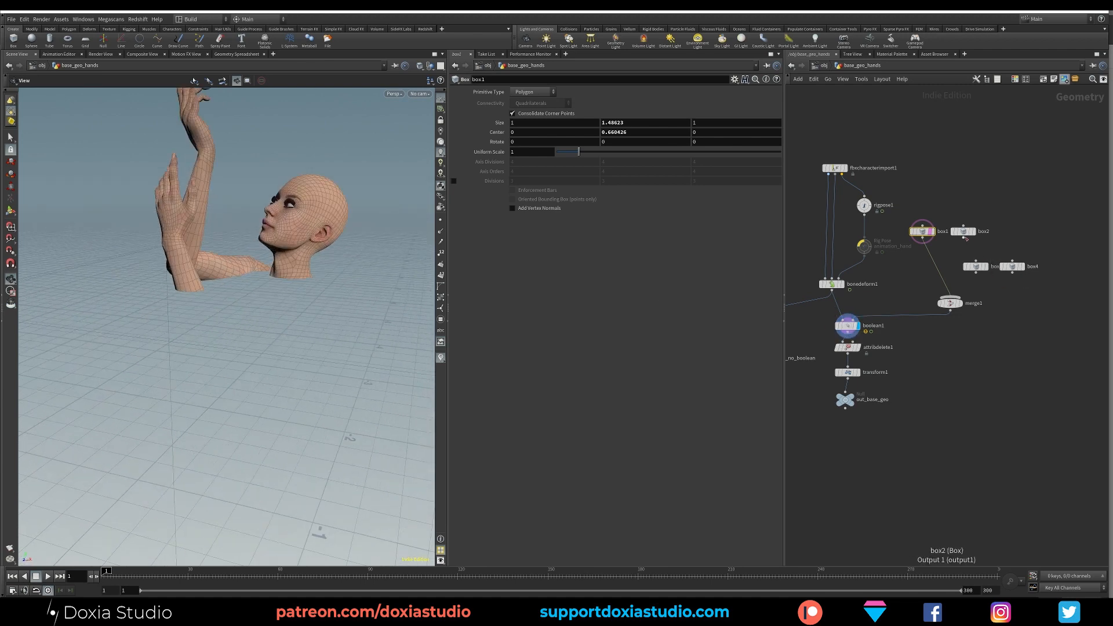
- Reconnect box2 to merge1 and show box2 as a template beside the forearms
drag(965, 237, 950, 297)
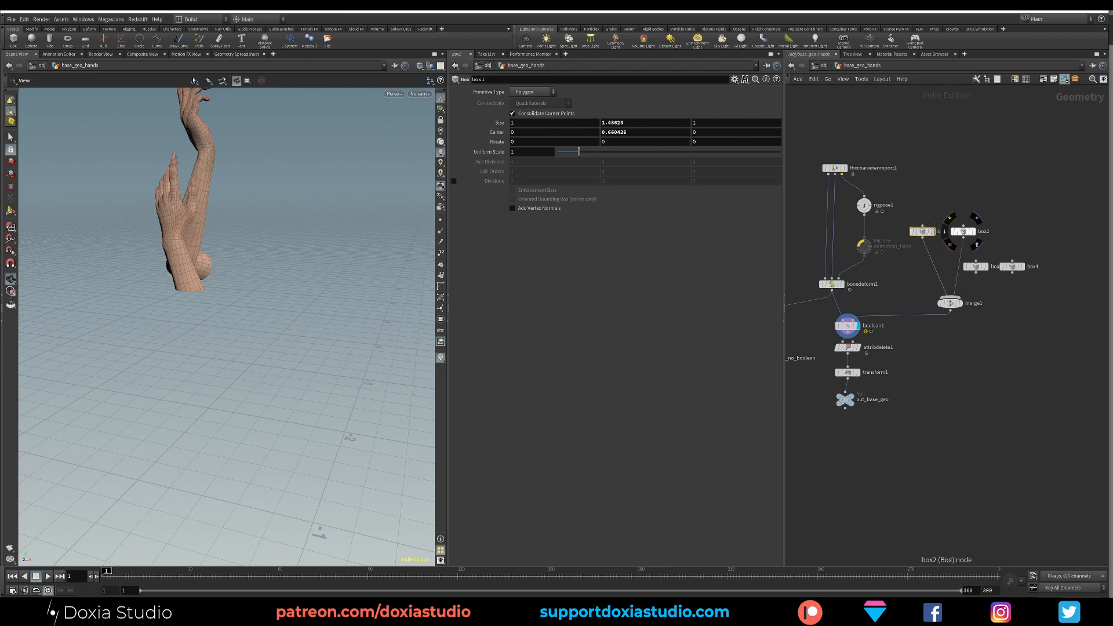
click(976, 244)
drag(231, 271, 151, 335)
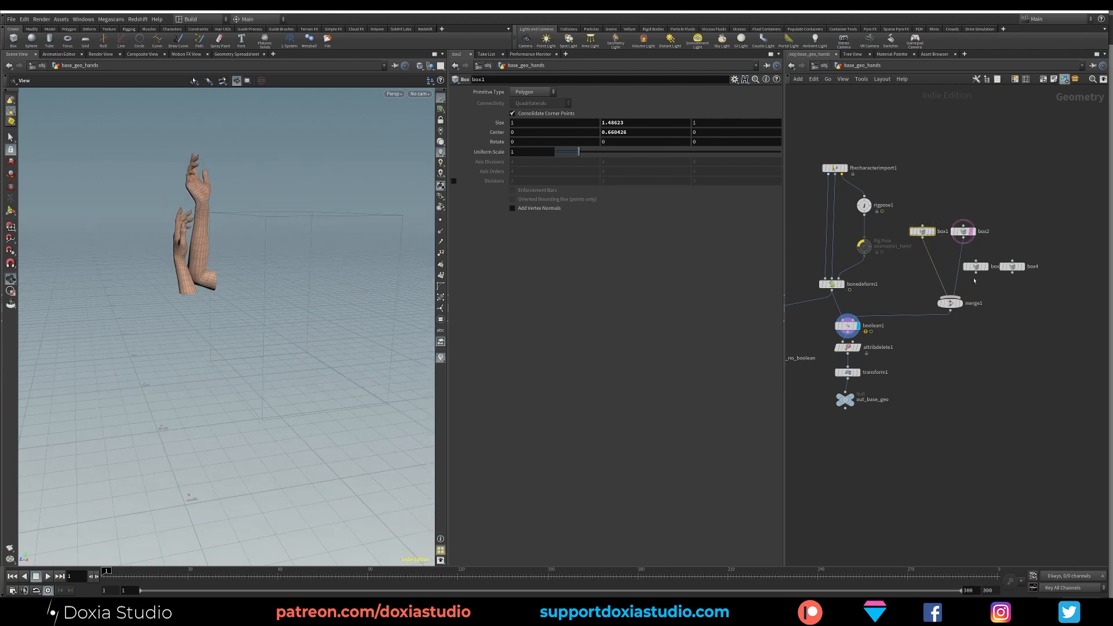
- Reconnect the two remaining boxes to merge1 and view the angled cuts at the ends of the forearms
drag(975, 272, 951, 297)
drag(1012, 273, 952, 298)
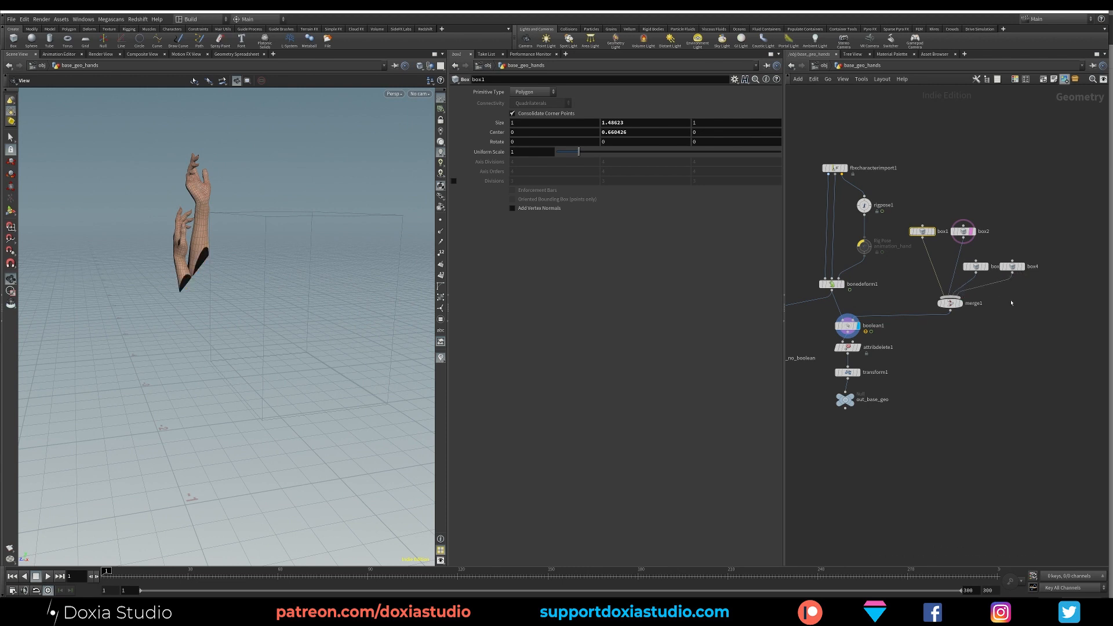
drag(272, 264, 221, 260)
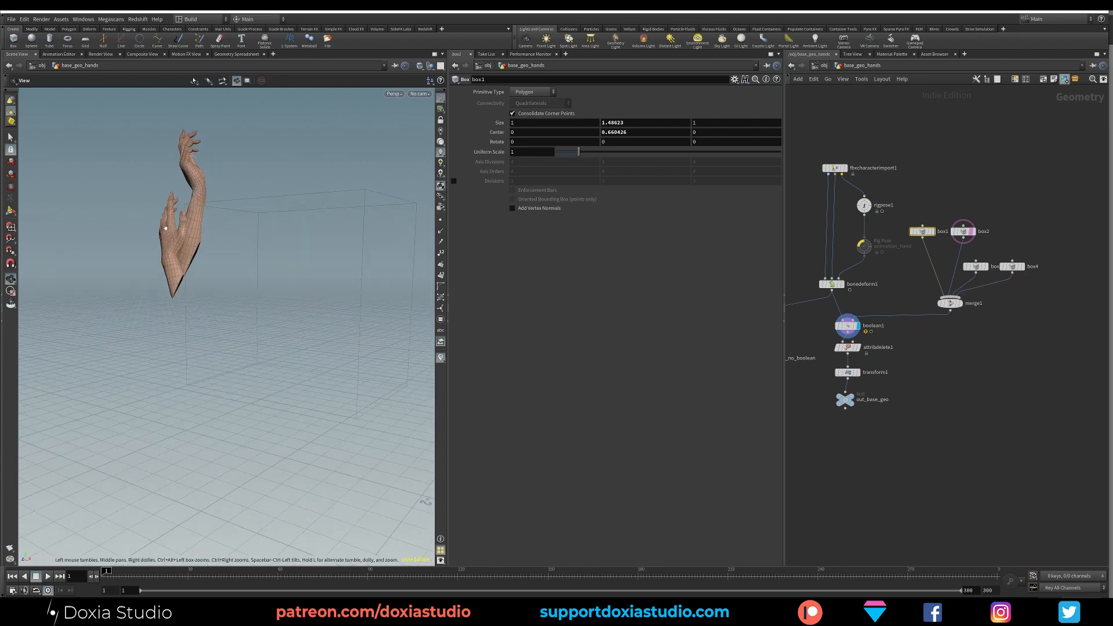
drag(166, 228, 236, 318)
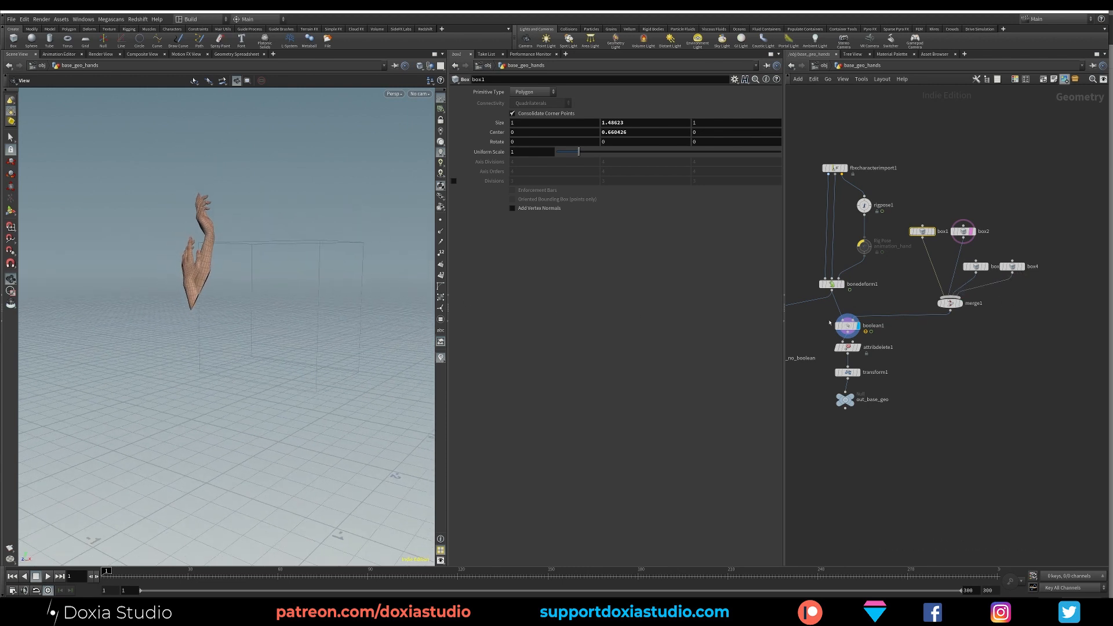
- Display the attribdelete1 output and open the node's parameters to examine which attributes are removed
click(858, 348)
click(846, 348)
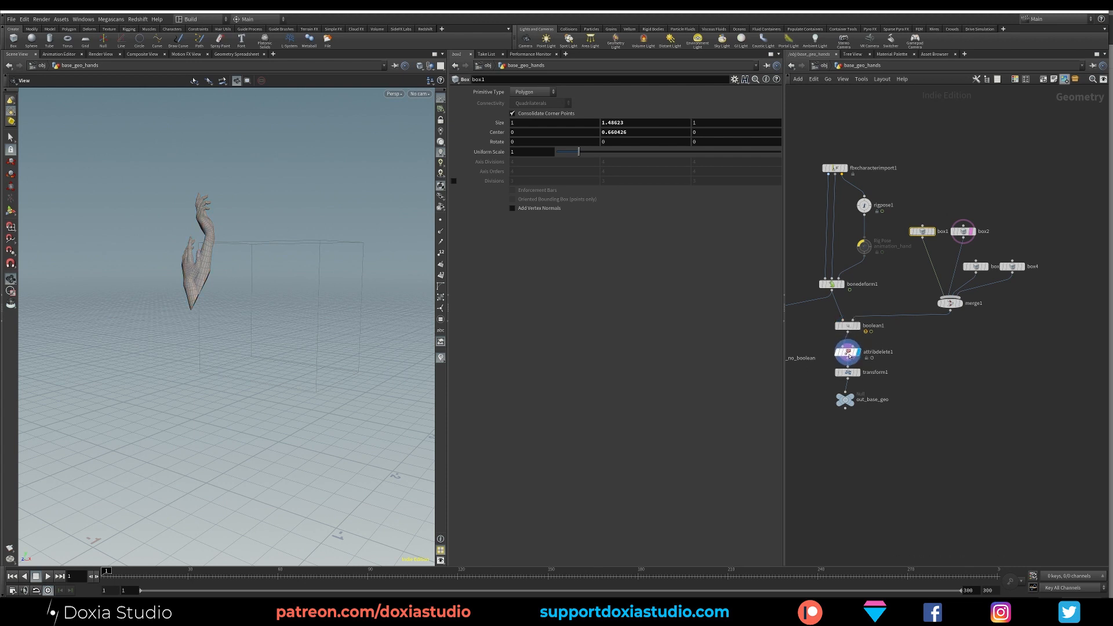
drag(128, 254, 231, 282)
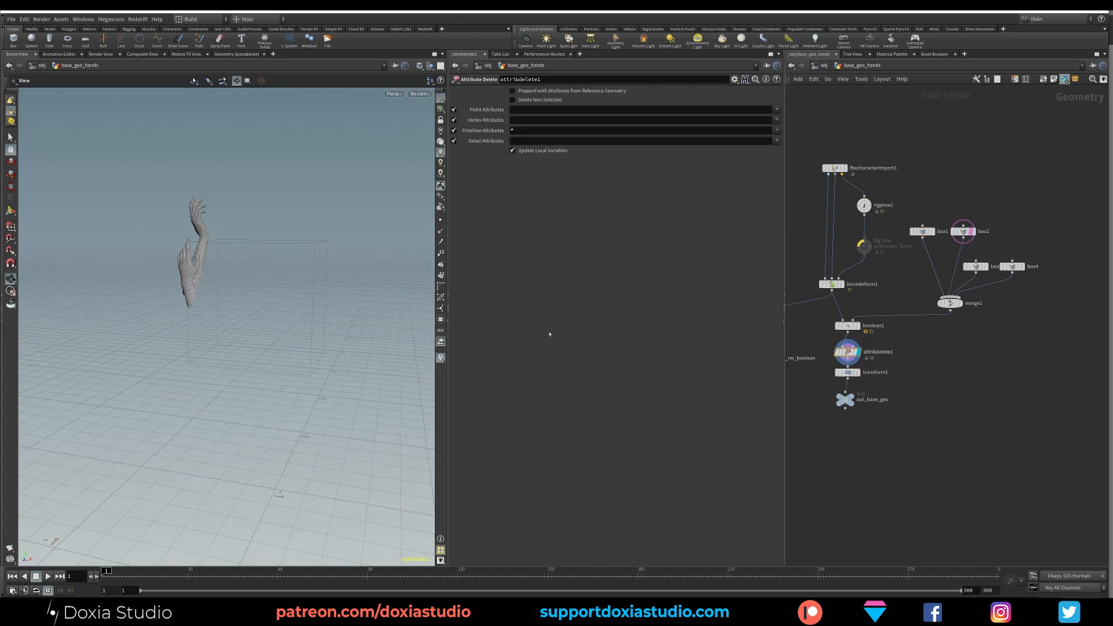
- Display the transform1 output and examine its translate and uniform scale parameters and the scaled hands from several sides
click(858, 373)
right_drag(370, 357, 377, 528)
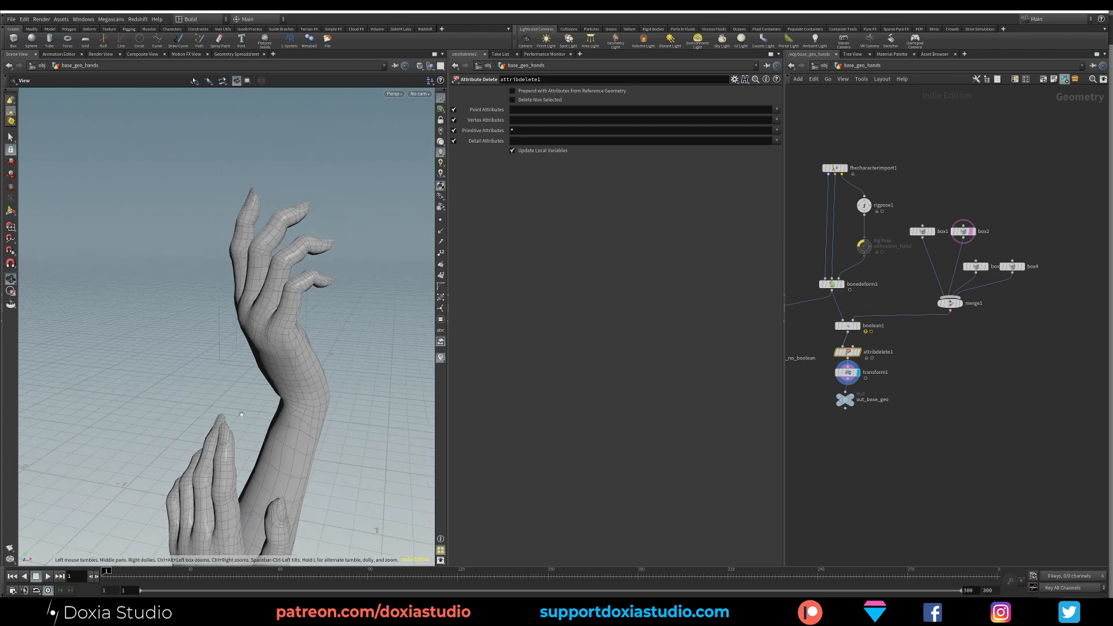
middle_drag(378, 528, 323, 268)
click(853, 375)
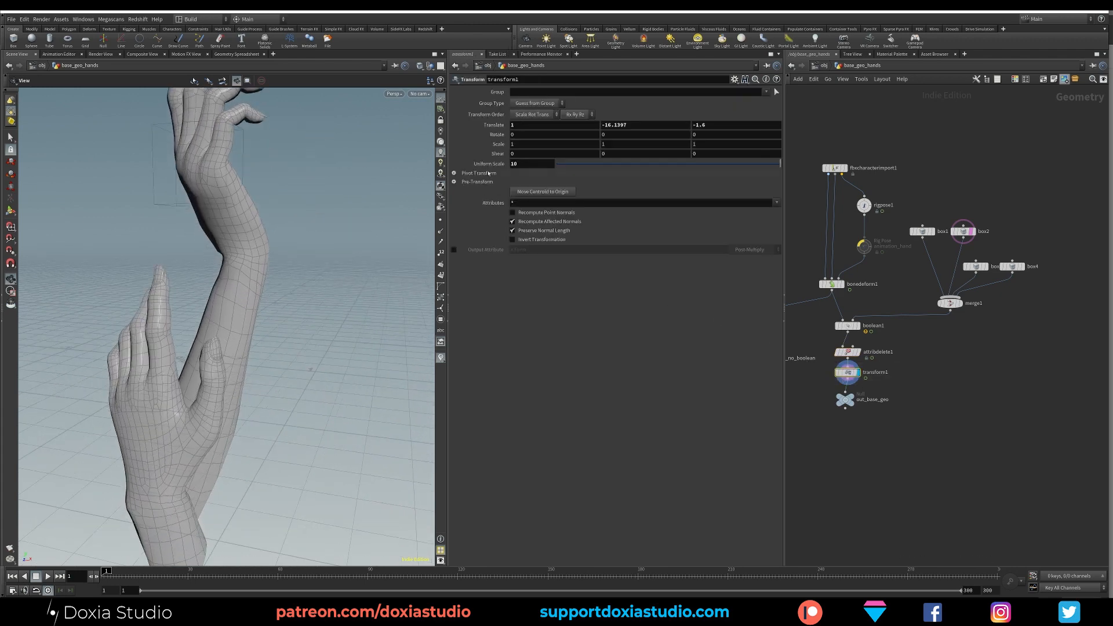
right_drag(302, 255, 272, 394)
drag(273, 371, 204, 417)
right_drag(205, 416, 223, 365)
middle_drag(224, 365, 273, 359)
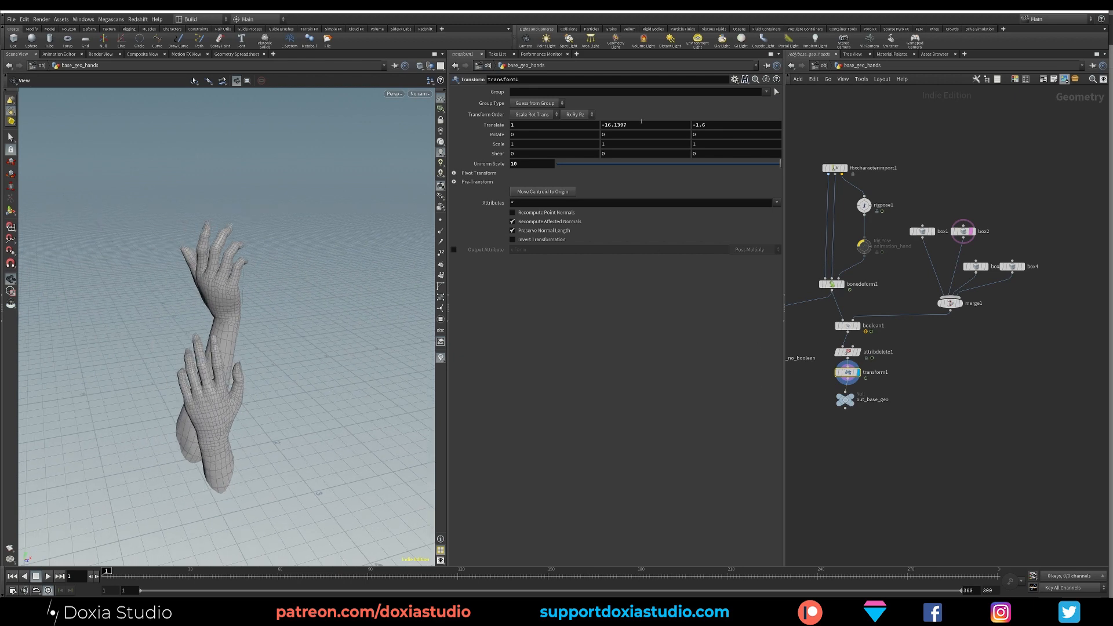
drag(307, 417, 331, 372)
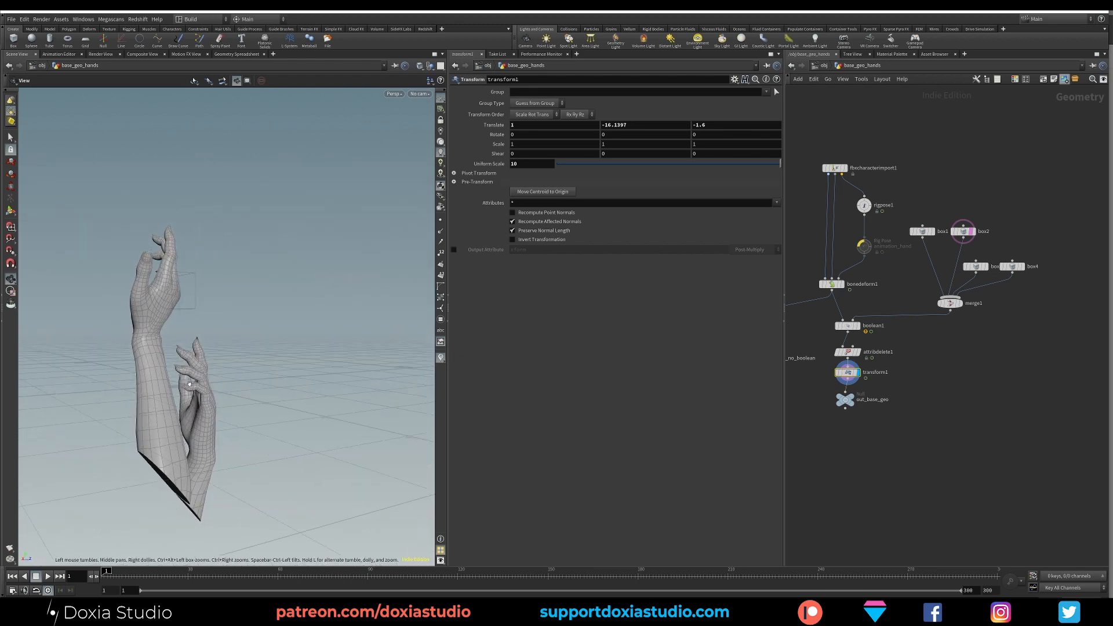
drag(190, 383, 124, 384)
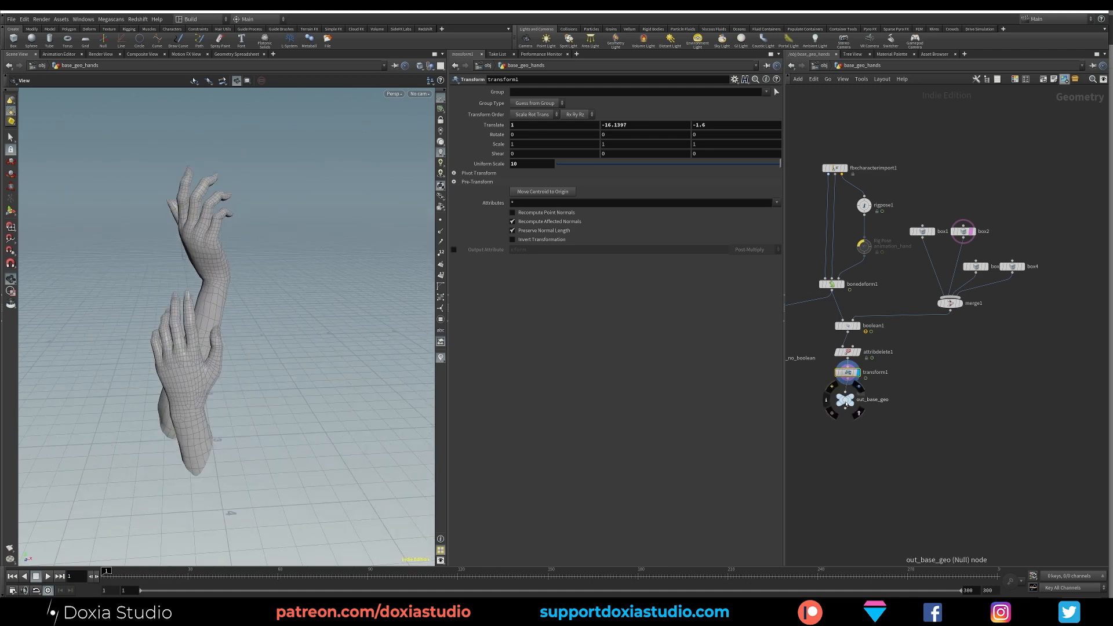
- Display the out_base_geo null and move it slightly further below transform1 in the network
drag(846, 404, 848, 413)
middle_drag(907, 390, 988, 369)
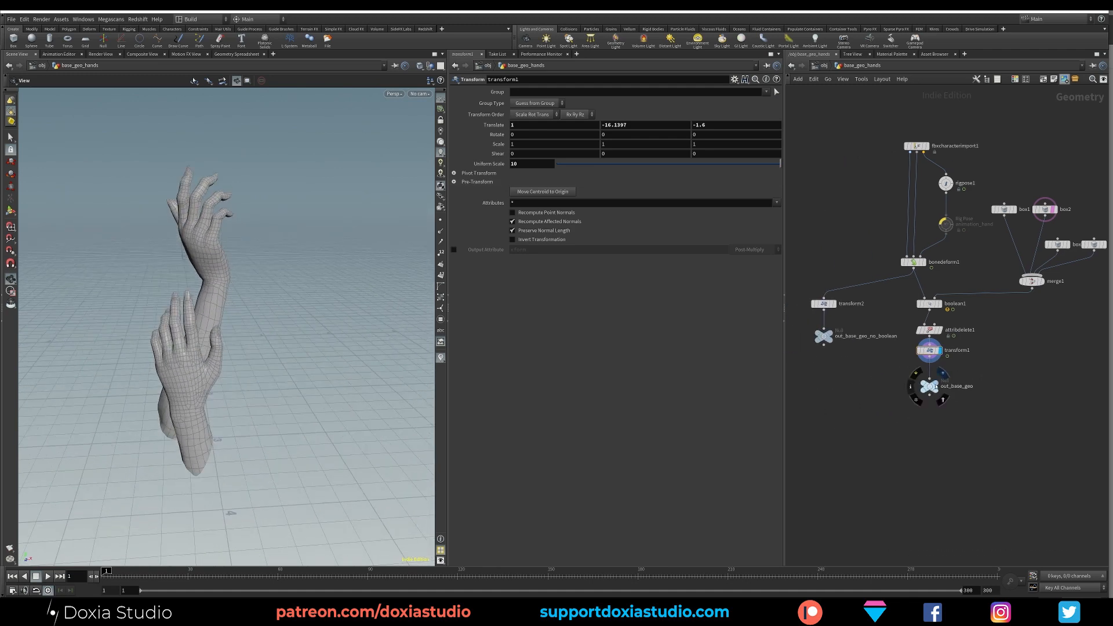
click(930, 386)
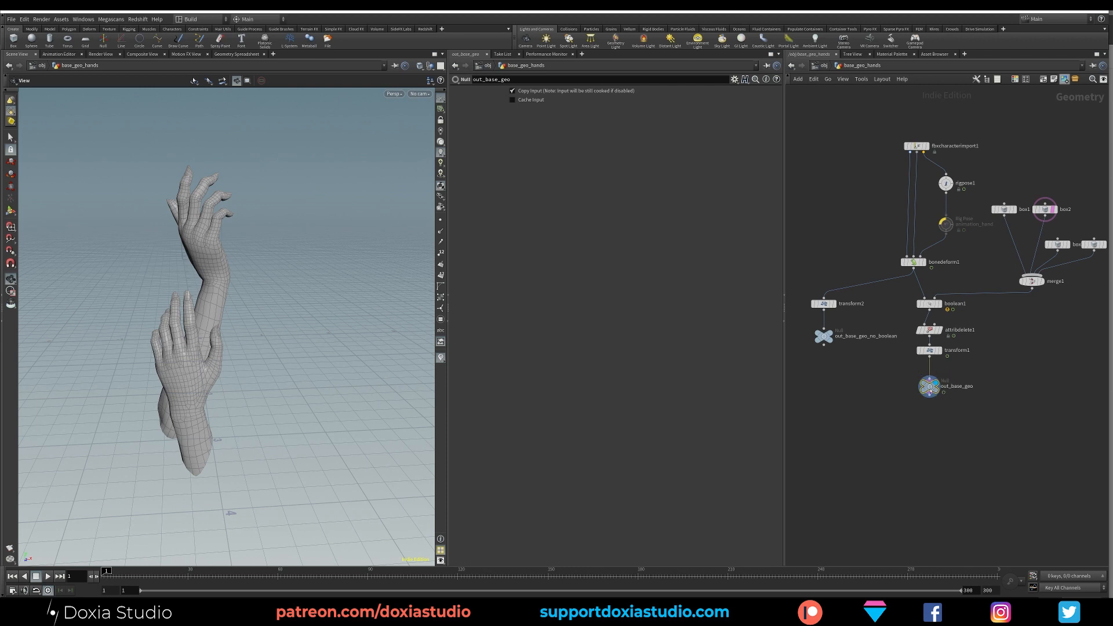
drag(930, 390, 930, 393)
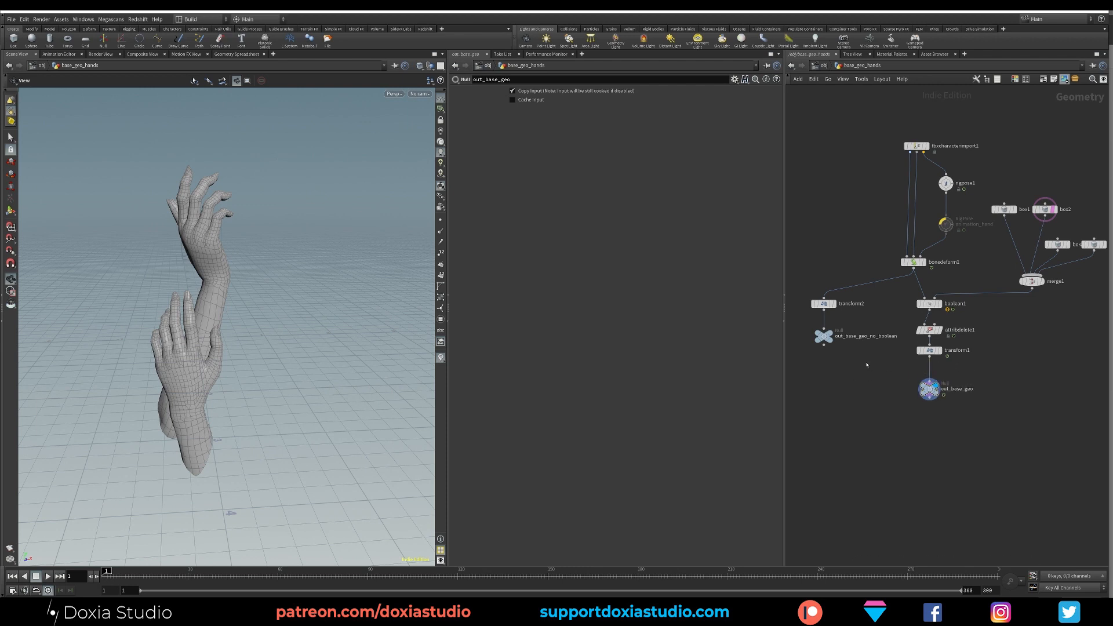
- Move the transform2 and out_base_geo_no_boolean nodes slightly away from the boolean branch
drag(874, 289, 812, 330)
click(838, 382)
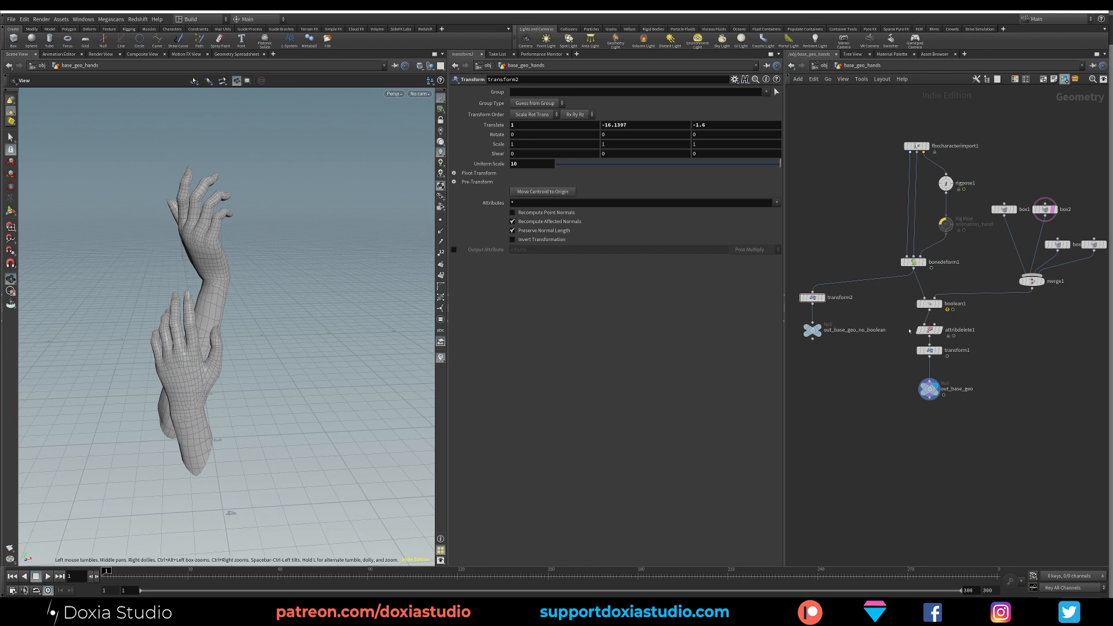
drag(853, 390, 803, 295)
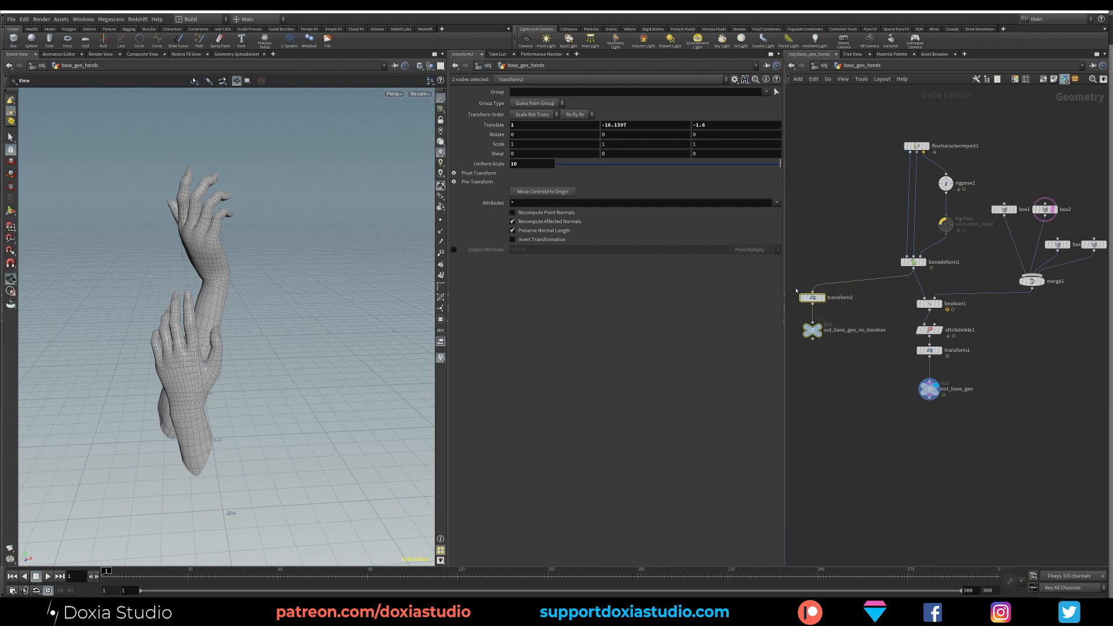
click(875, 402)
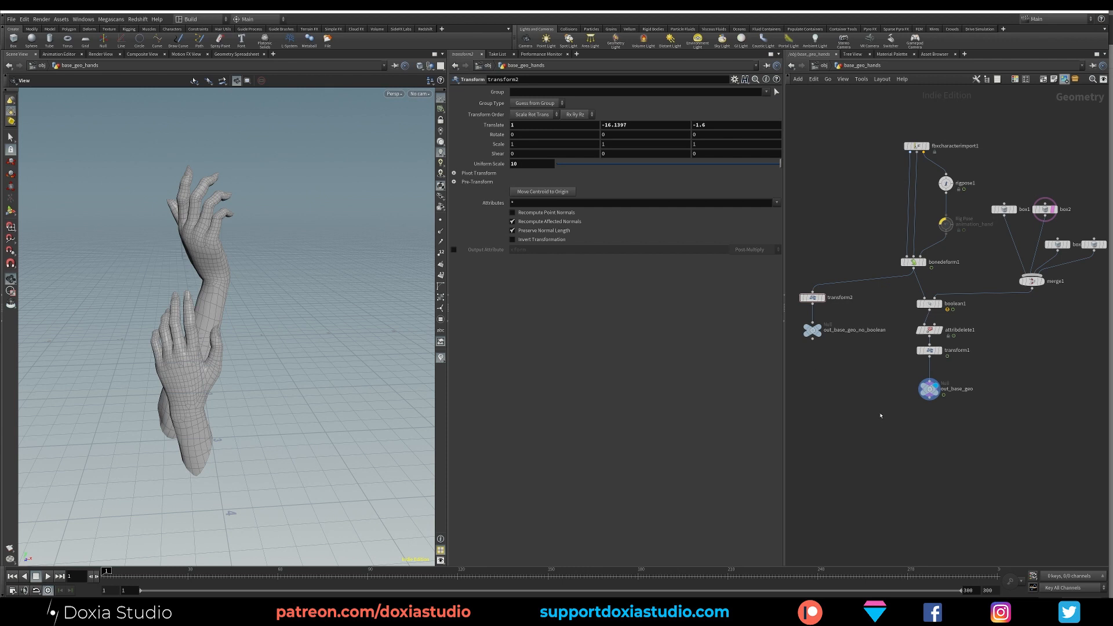
- Review the boolean1 parameters and the main branch of nodes that cuts the hands from the character
middle_drag(881, 415, 855, 425)
drag(857, 449, 978, 316)
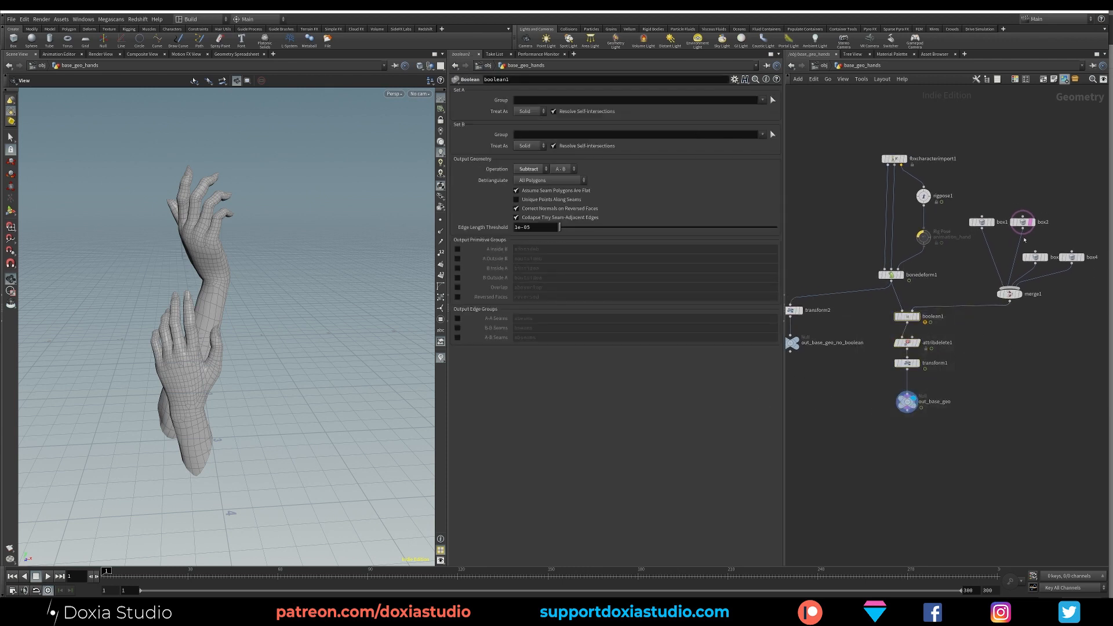
drag(1080, 142, 828, 459)
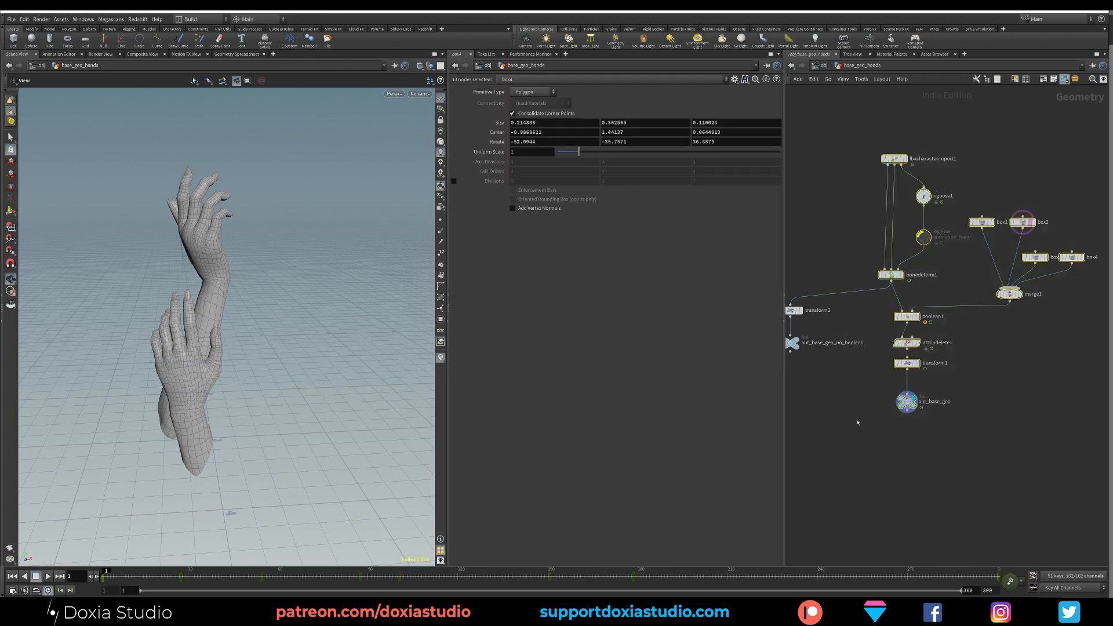
click(1028, 228)
drag(200, 372, 255, 368)
- Go up to the object level and add a new Geometry object below base_geo_hands
key(u)
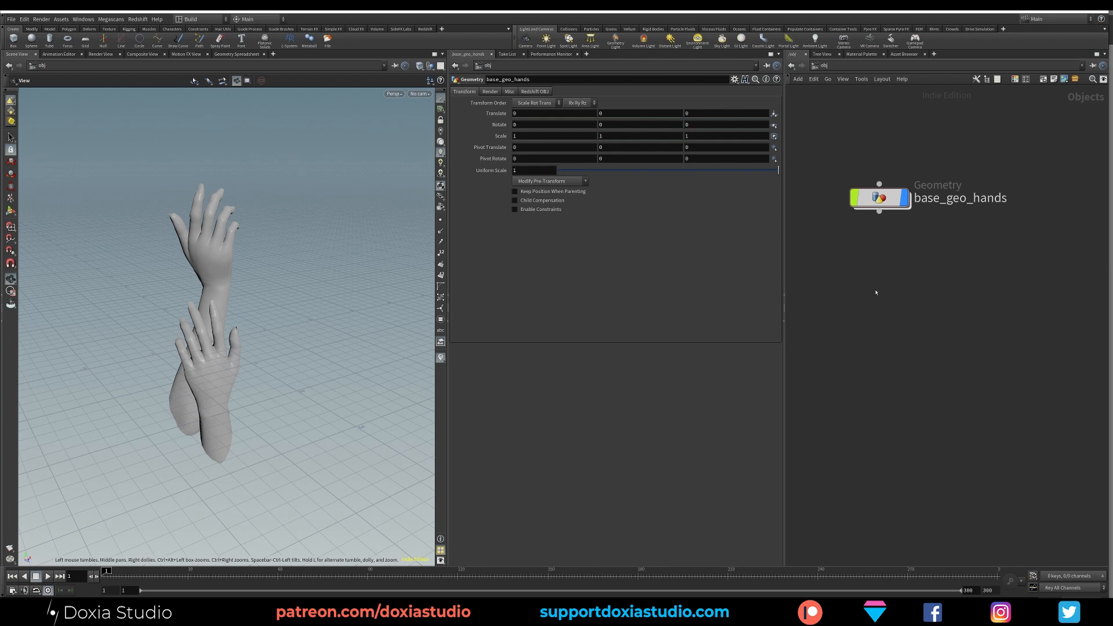
key(Tab)
text(geo)
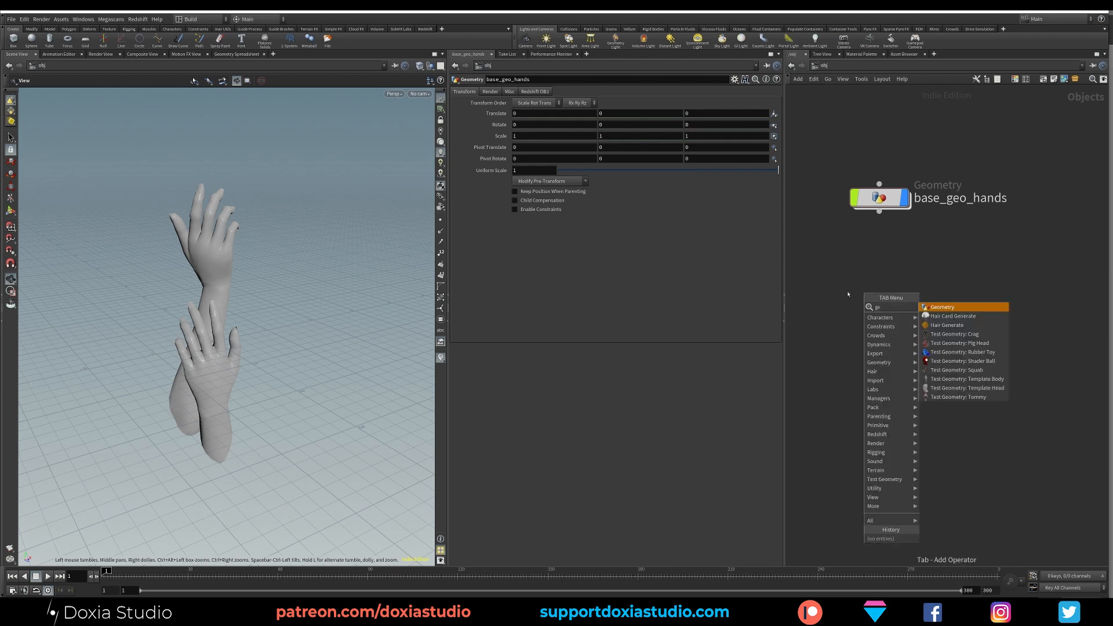
key(Return)
click(881, 282)
- Rename the new Geometry object as Particles and enter its empty network
double_click(931, 284)
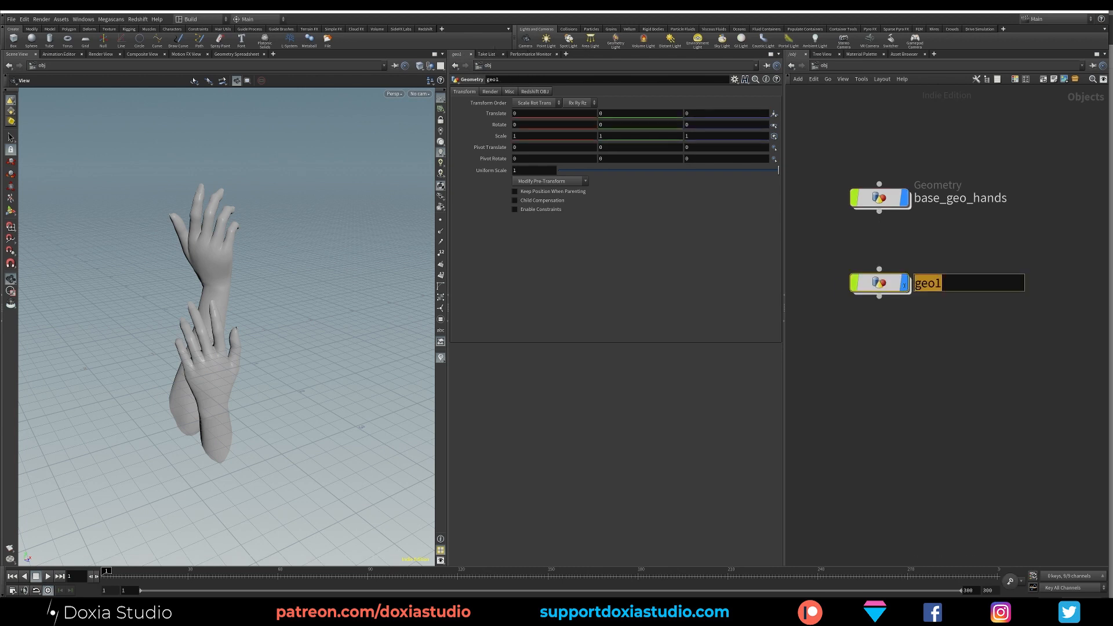
text(Particles)
key(Return)
key(i)
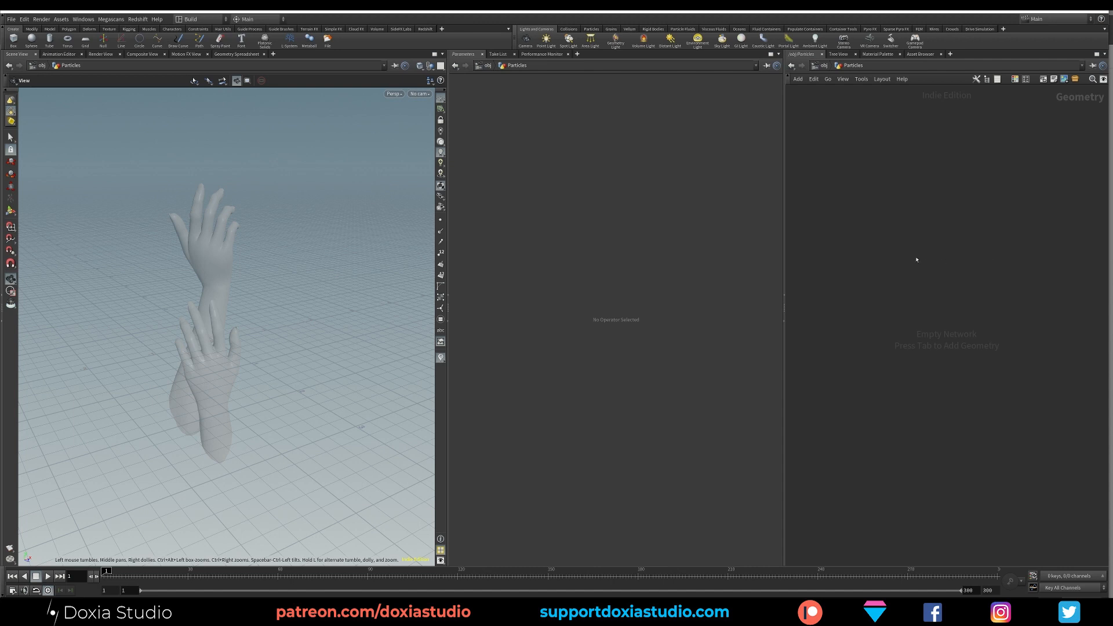
- Add an Object Merge node in the empty Particles network
key(Tab)
text(merg)
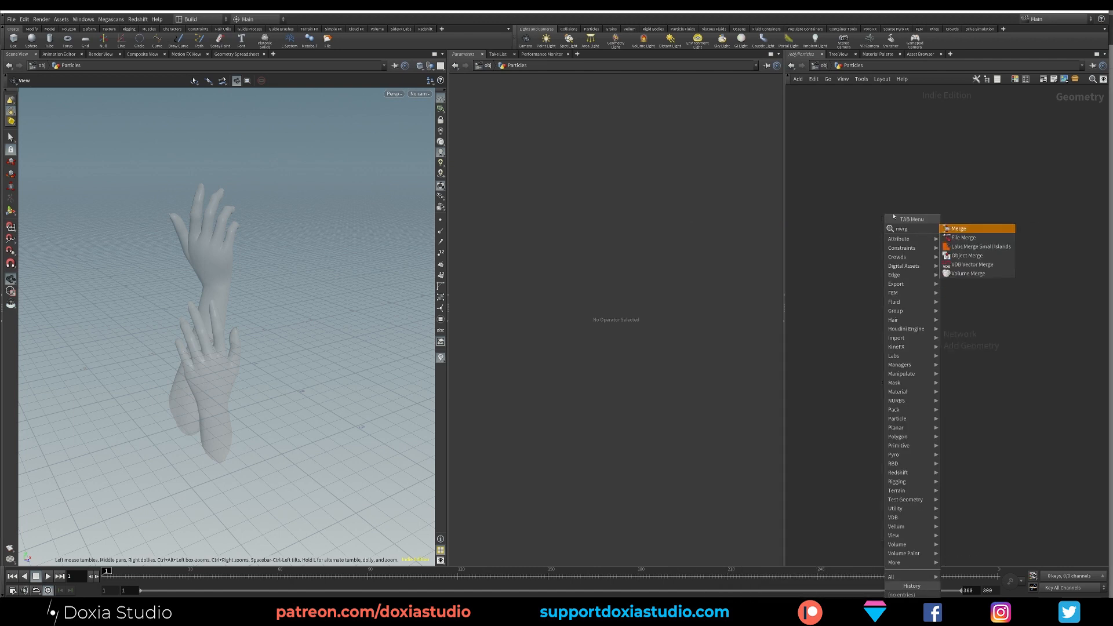
click(967, 256)
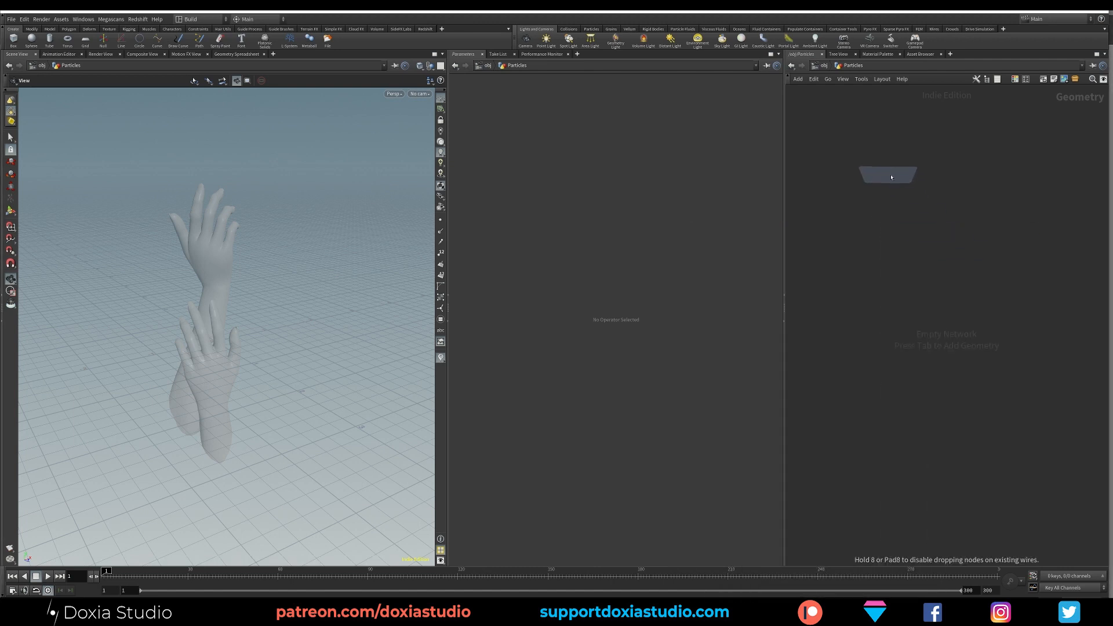
click(904, 176)
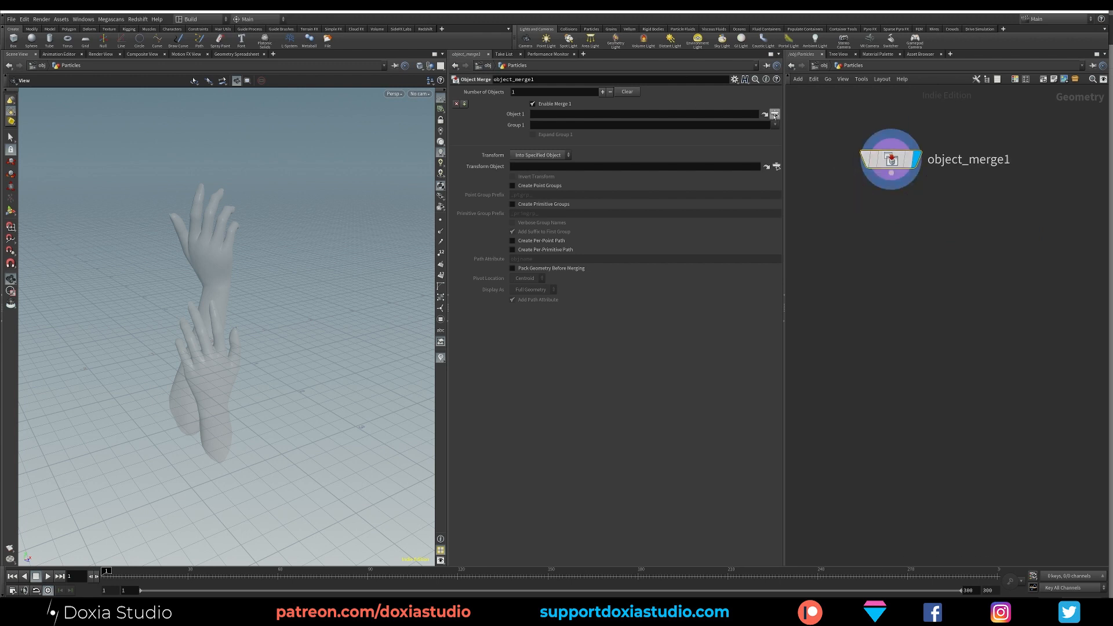
- Set Object 1 of the Object Merge to /obj/base_geo_hands/out_base_geo
click(775, 114)
click(736, 77)
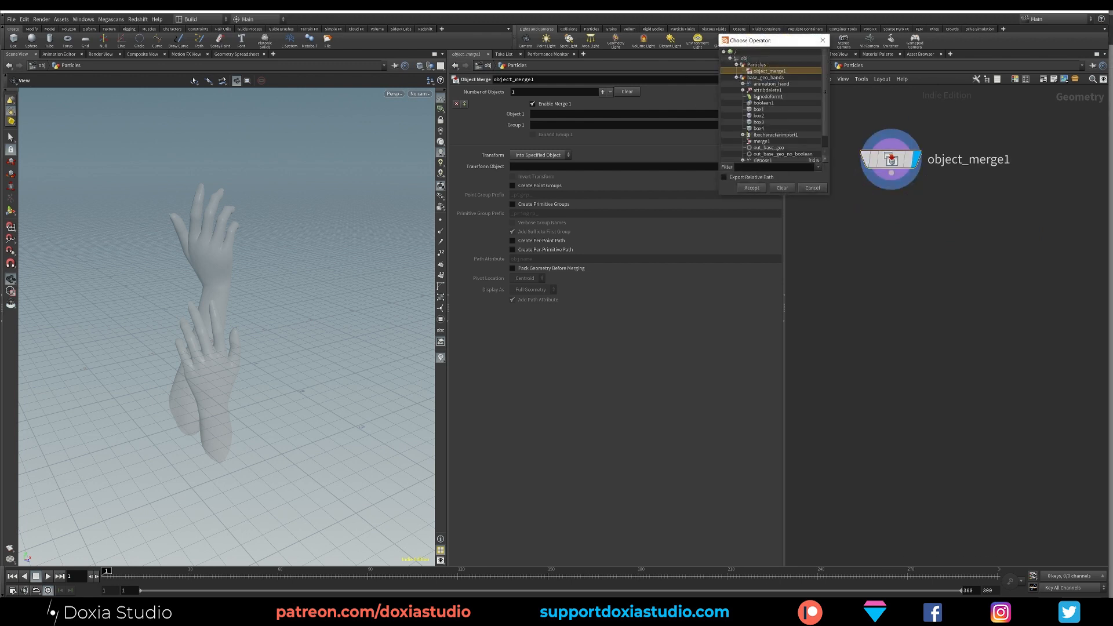
click(766, 148)
click(752, 188)
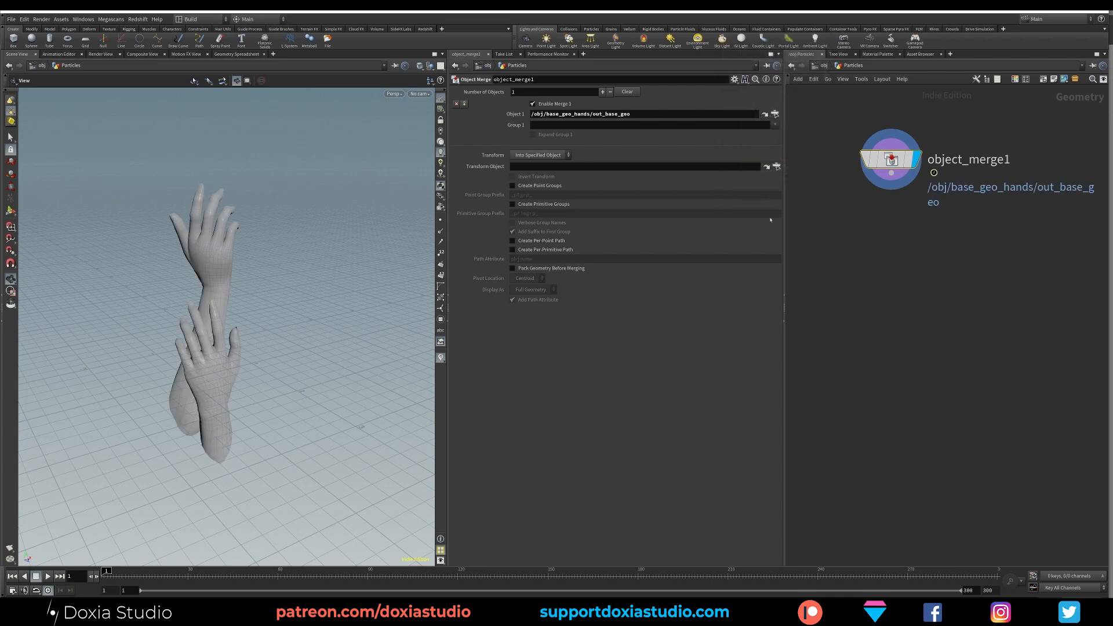
- Hide the base_geo_hands object at the object level and re-enter the Particles network
drag(318, 293, 273, 341)
key(u)
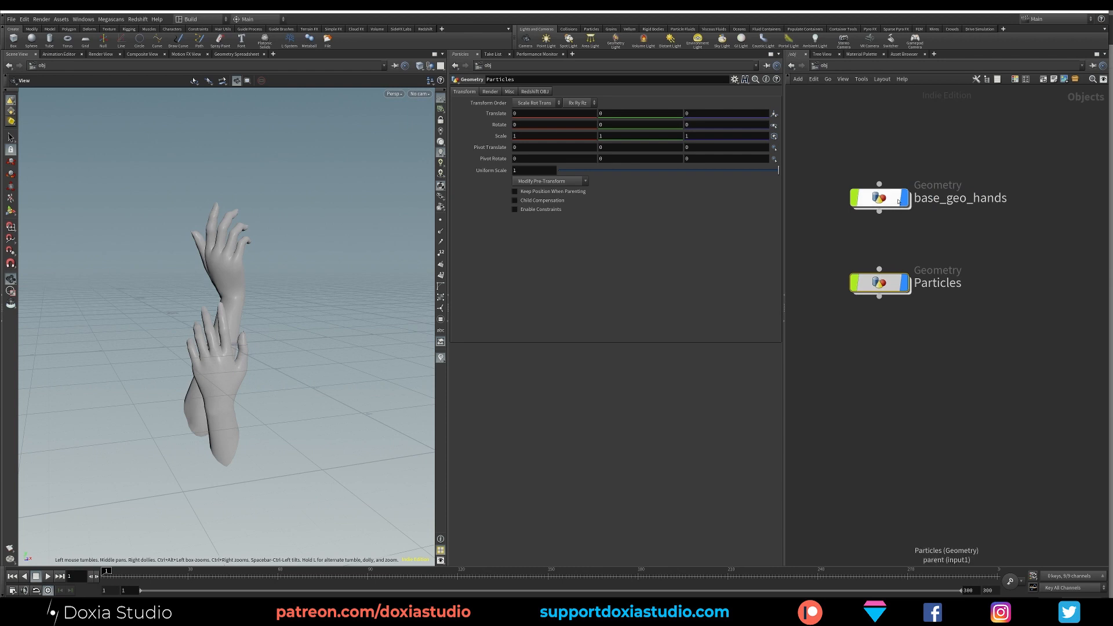
double_click(892, 282)
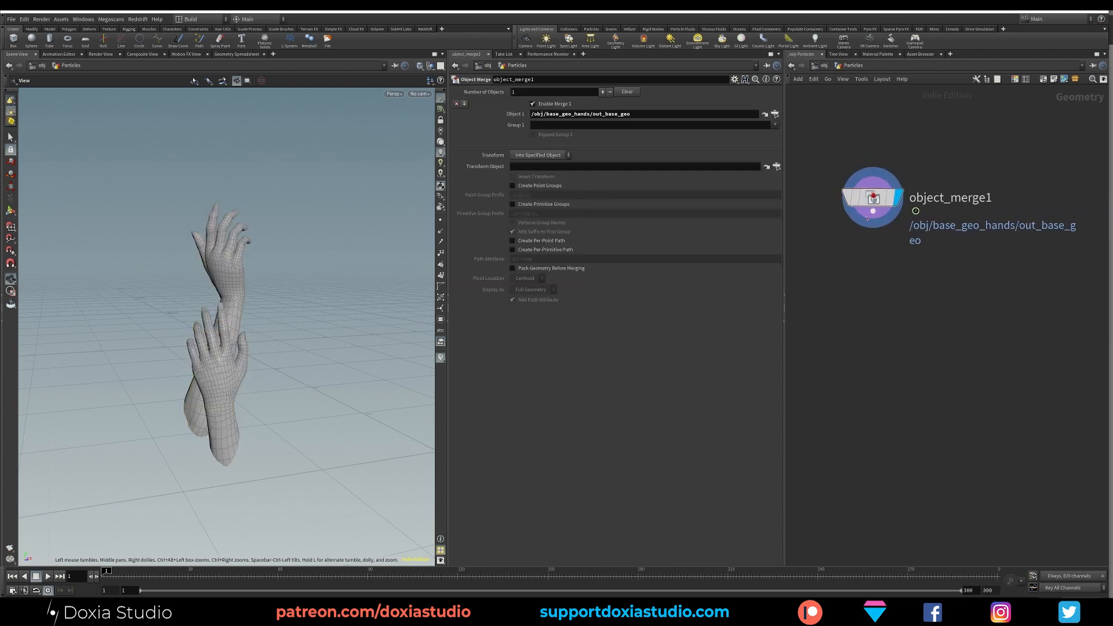
- Connect a Null node below object_merge1, rename it base_geo, and space the two nodes further apart
click(873, 212)
text(null)
key(Return)
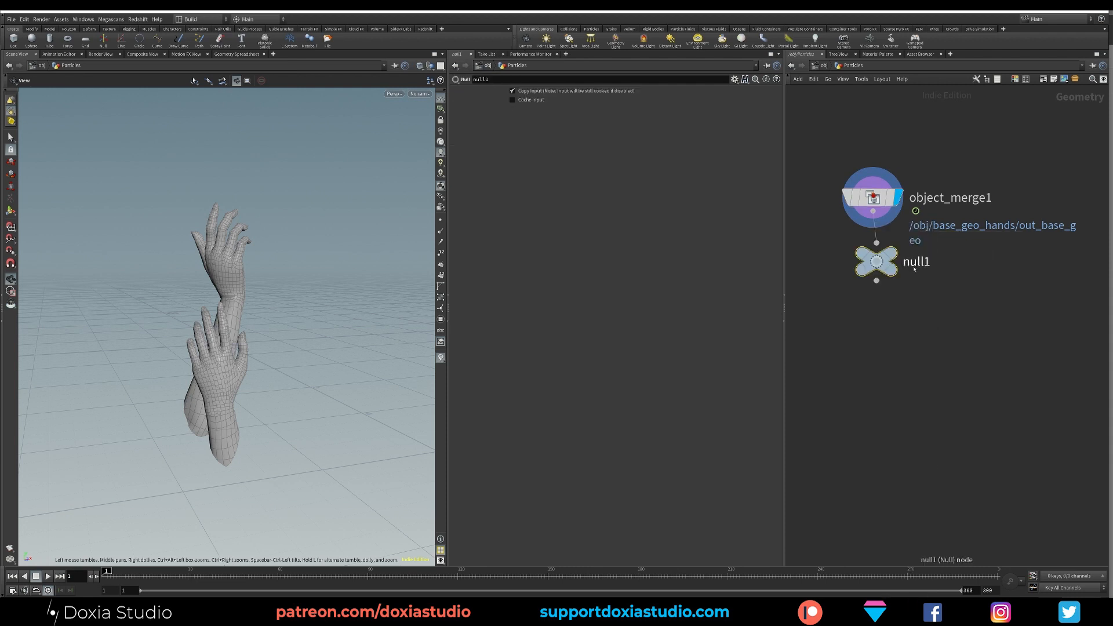
click(914, 268)
text(base_geo)
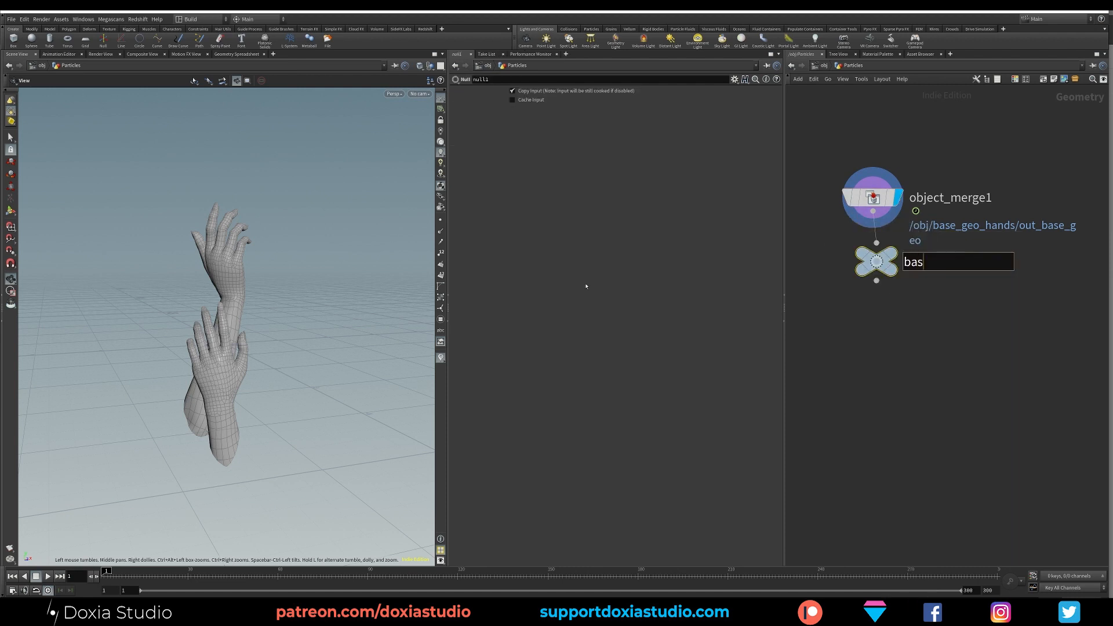
key(Return)
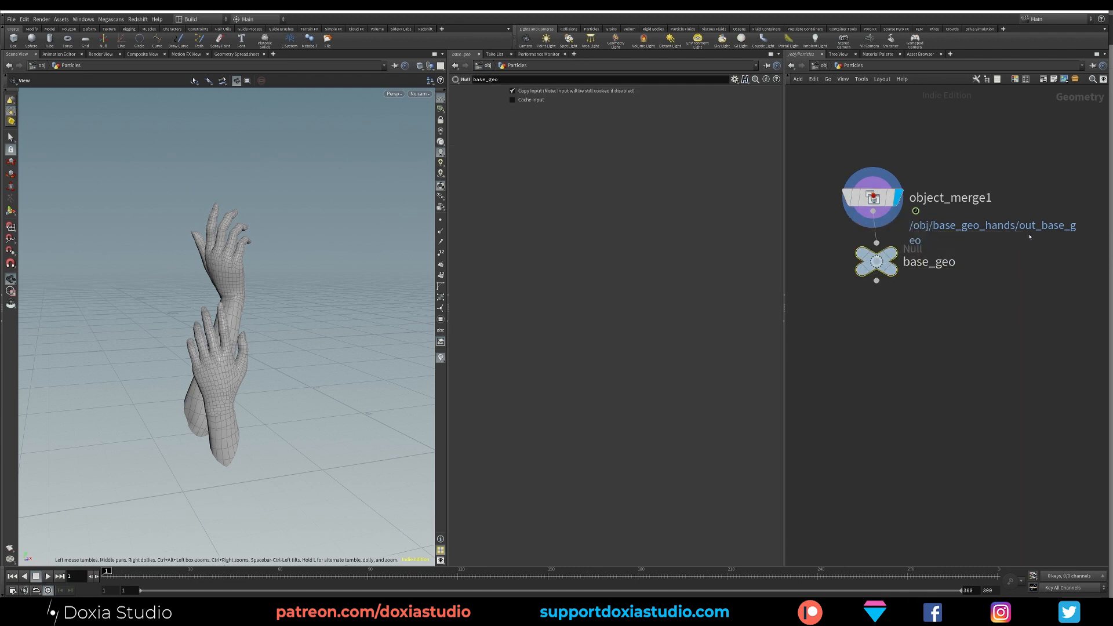
drag(876, 261, 880, 301)
drag(884, 198, 891, 168)
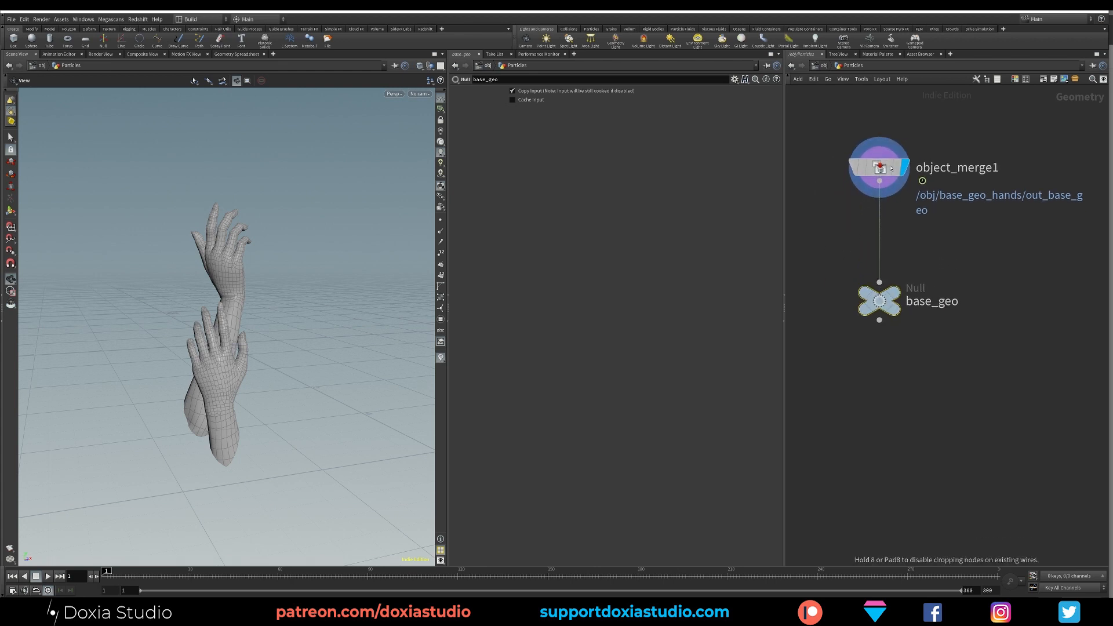
- Try feeding a Box into base_geo in place of object_merge1, and restore the original connection with the nodes closer together
key(Tab)
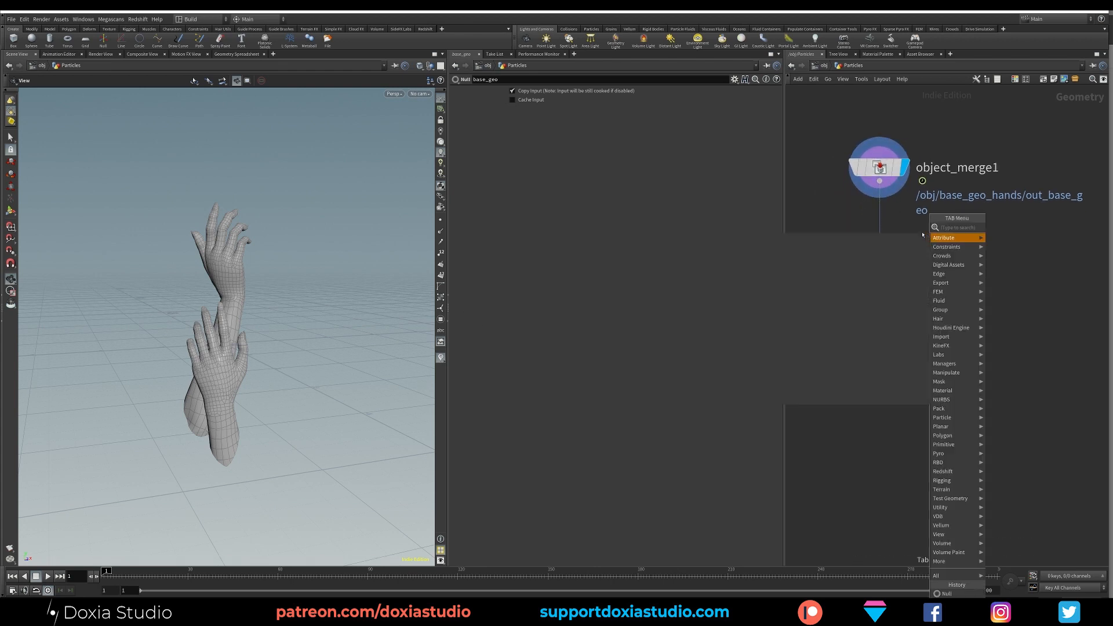
text(box)
click(998, 227)
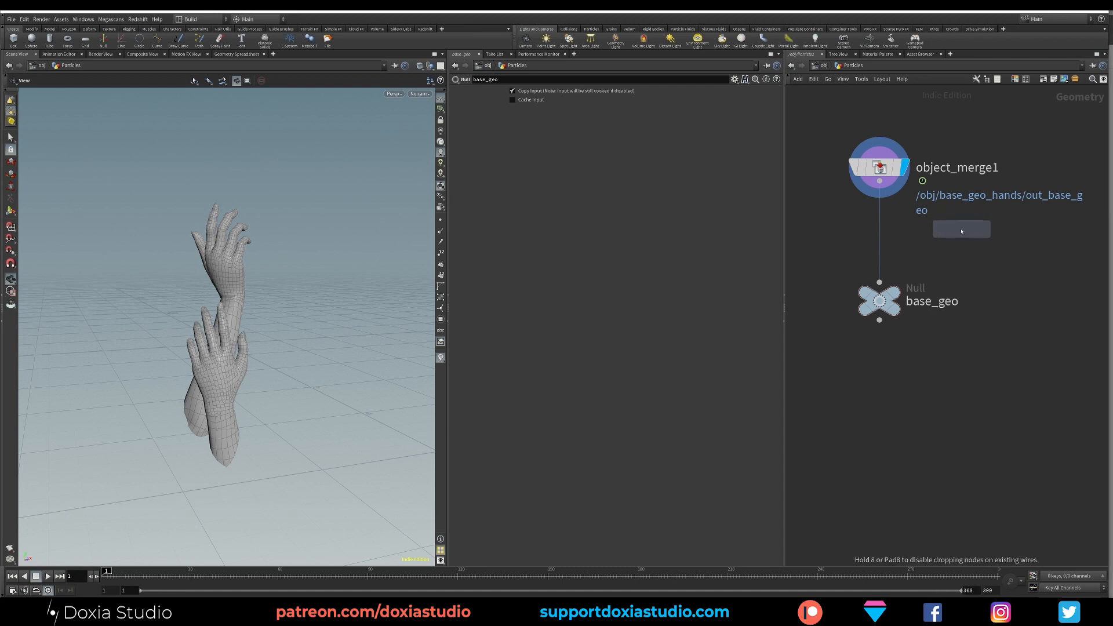
click(961, 231)
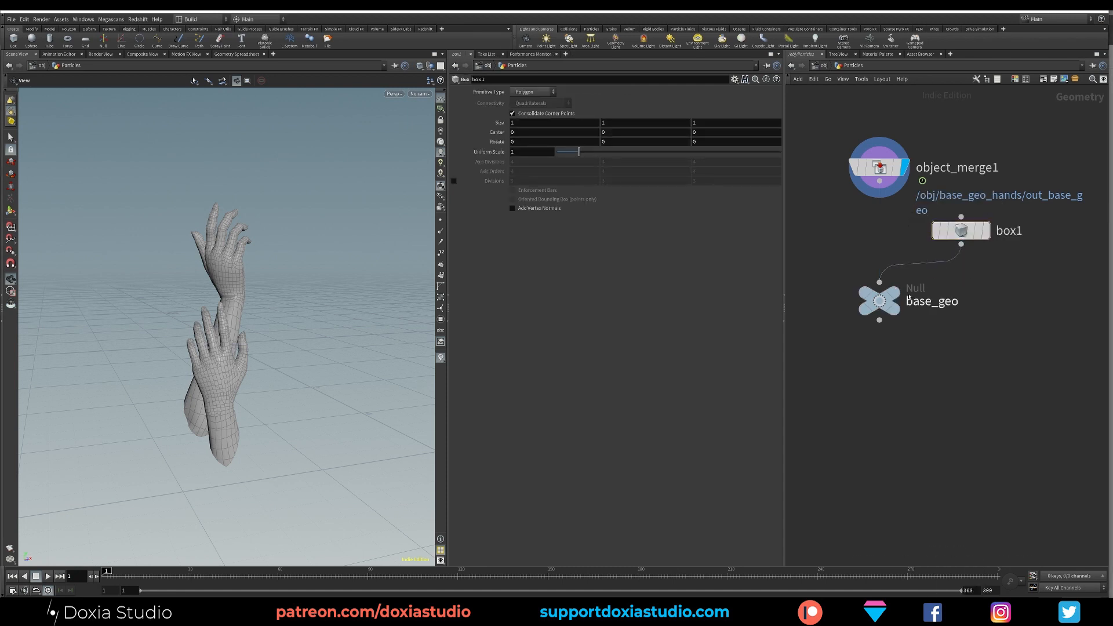
click(908, 270)
drag(964, 232, 960, 221)
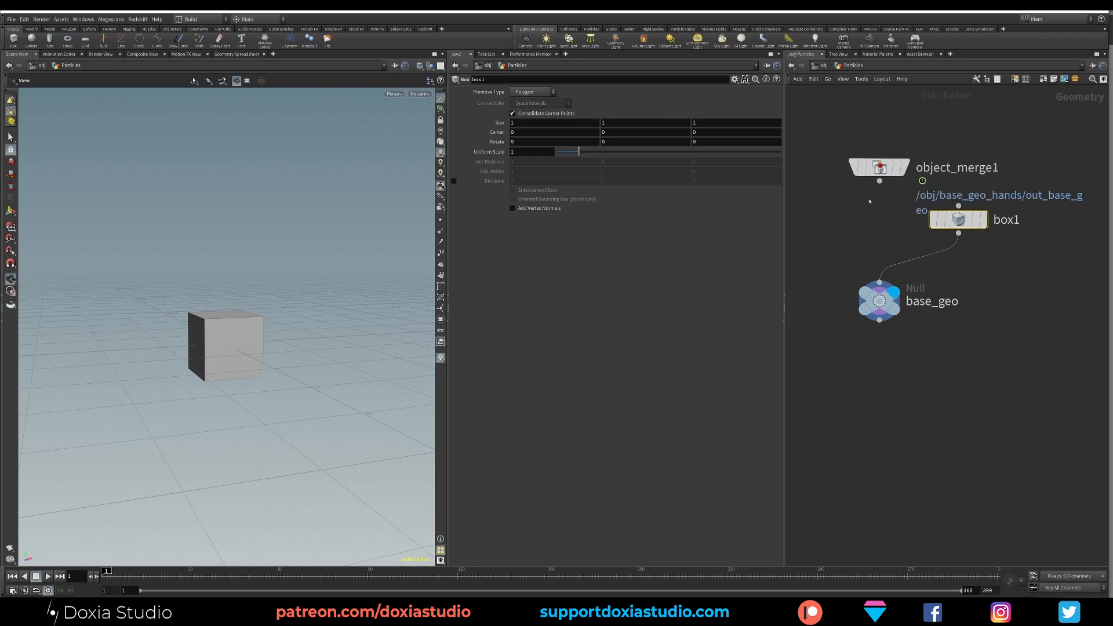
key(Delete)
drag(879, 301, 879, 251)
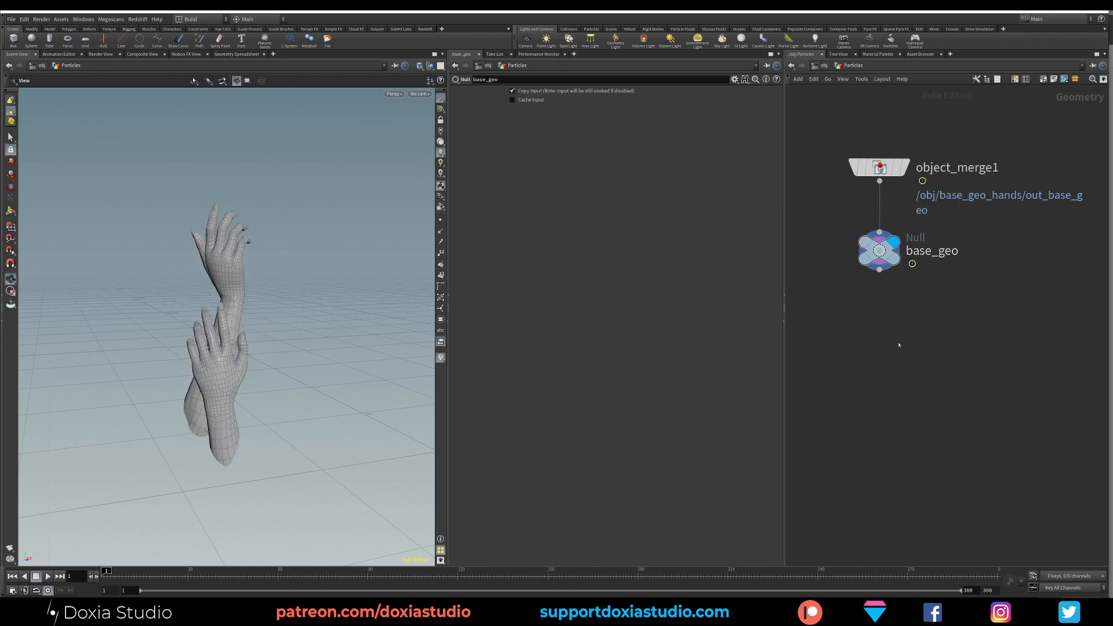
- Connect a Scatter node to the base_geo output, display it, and place it slightly offset below base_geo
scroll(901, 348, down, 4)
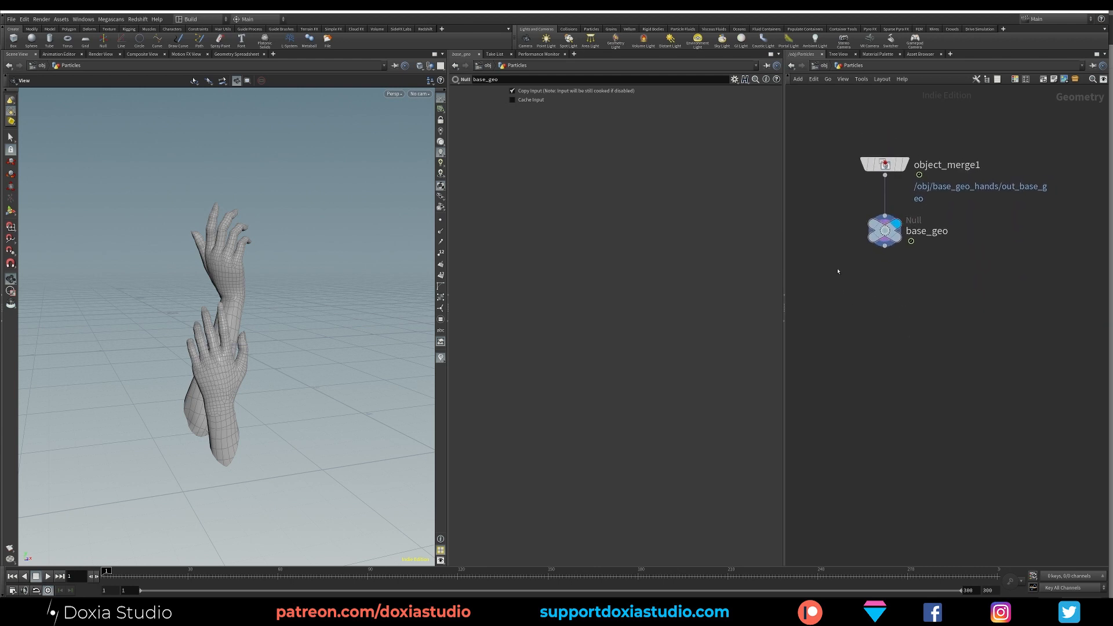
click(884, 246)
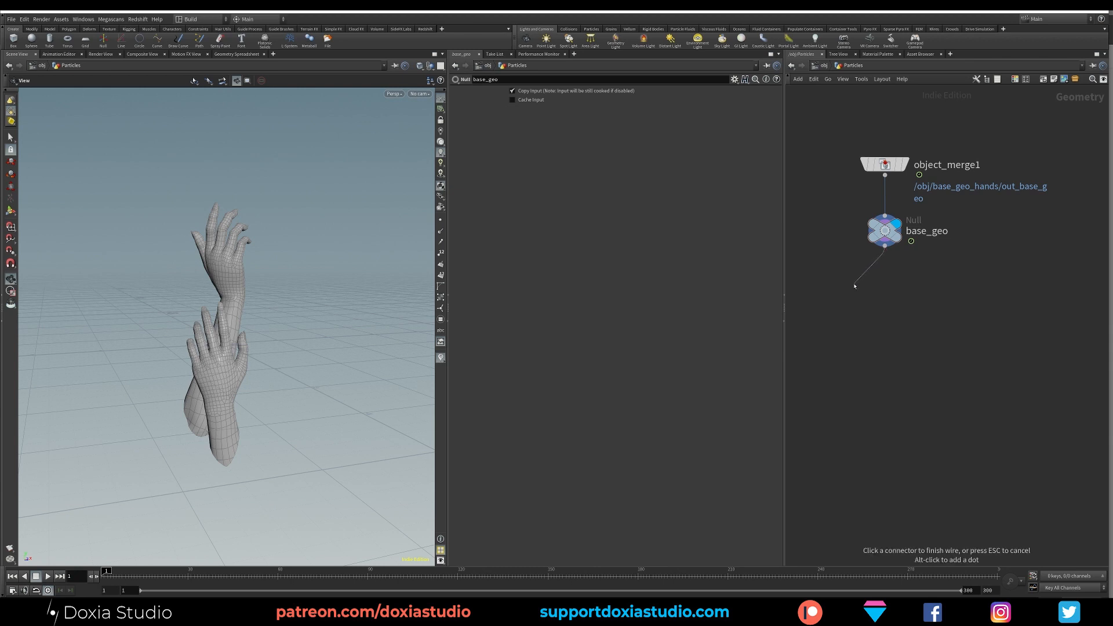
key(Escape)
key(Tab)
text(sca)
key(Return)
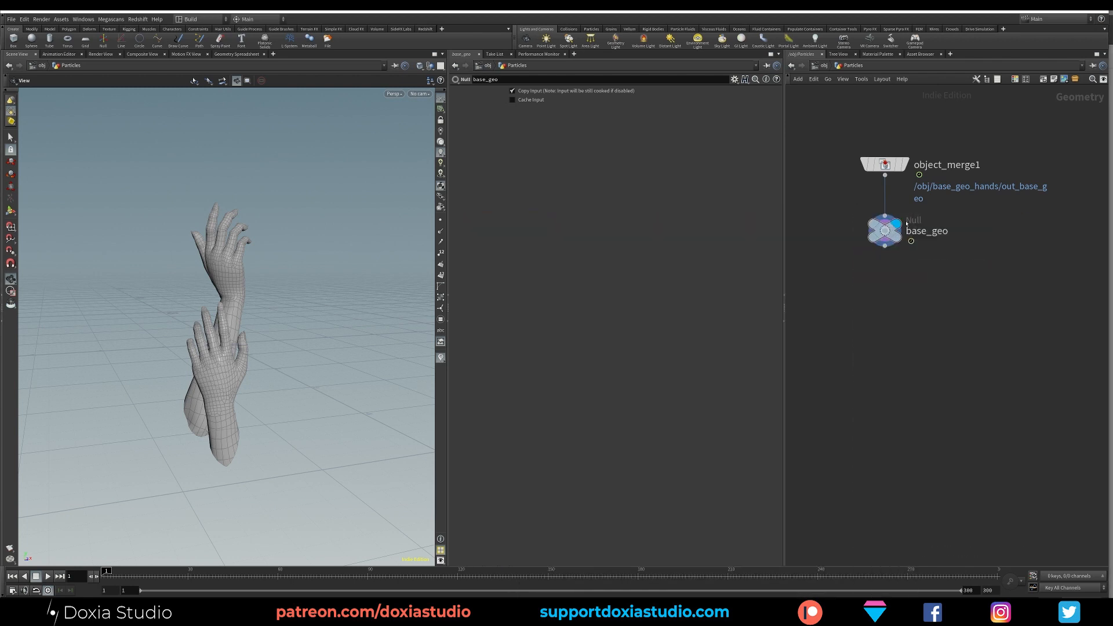
click(862, 281)
click(863, 283)
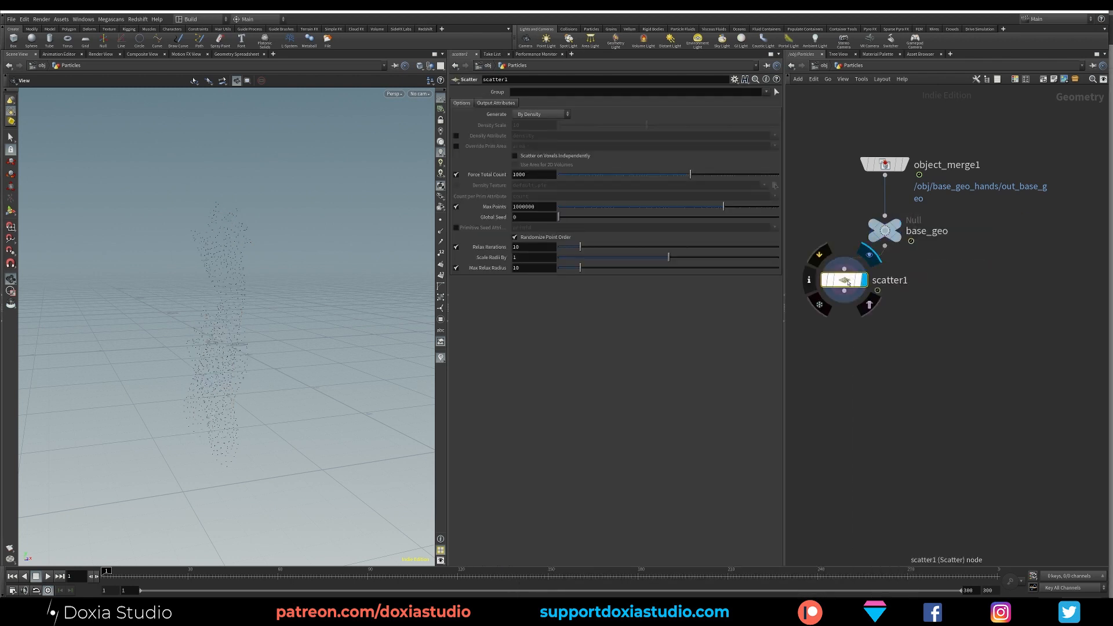
drag(847, 282, 845, 291)
- Set the Force Total Count of scatter1 to 15000 and inspect the scattered points on the hands
scroll(284, 303, up, 1)
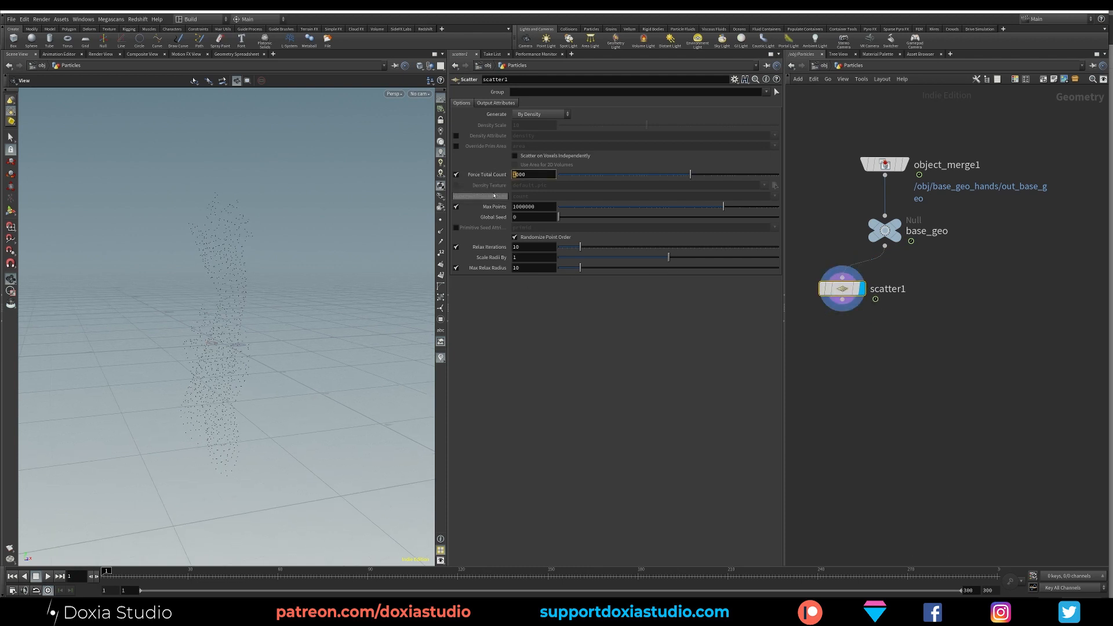
key(Return)
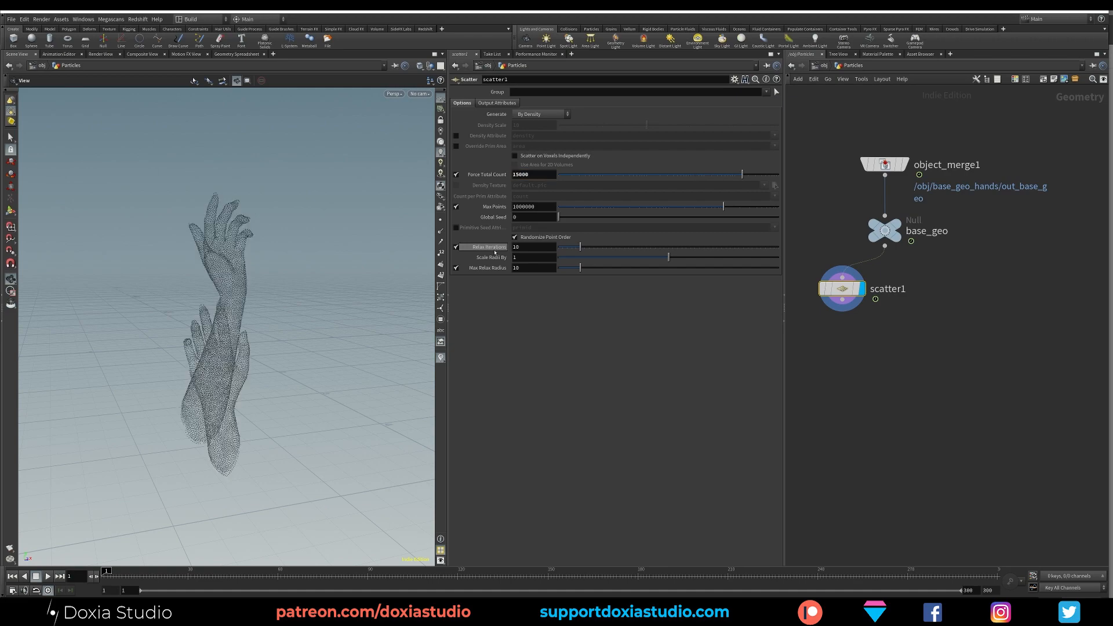
drag(247, 334, 287, 338)
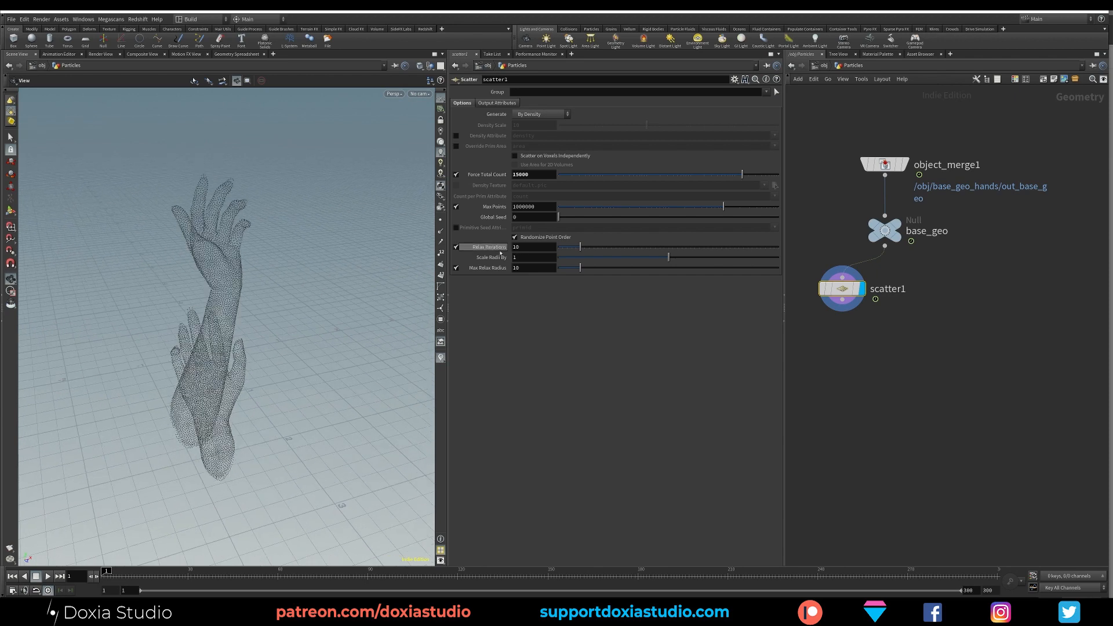
scroll(255, 347, up, 3)
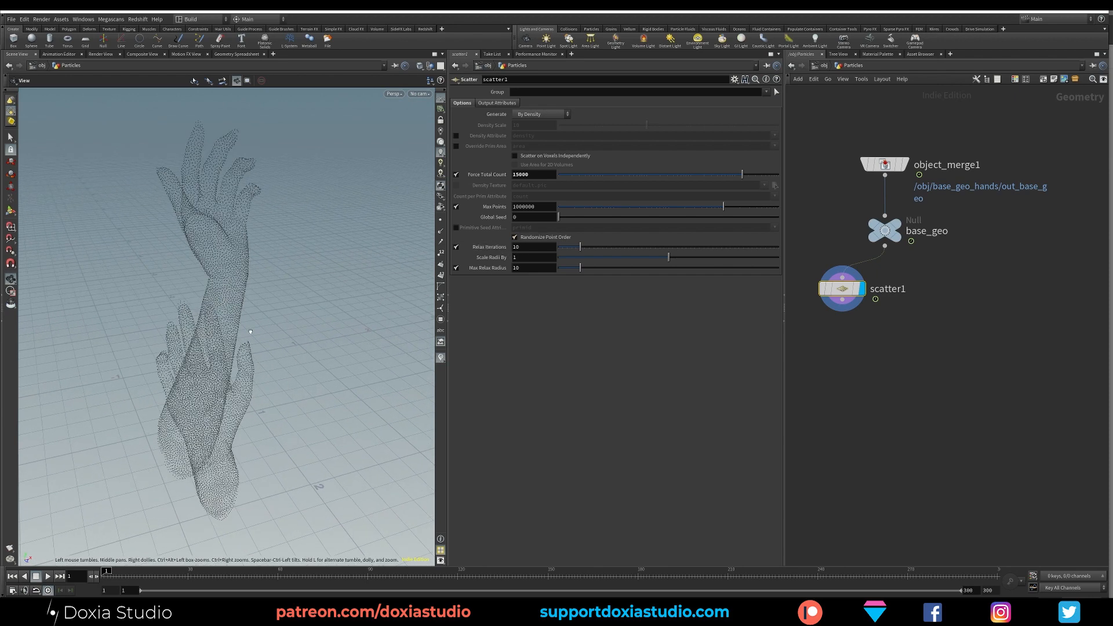
- Compare the point distribution on the hands with Relax Iterations of scatter1 turned off and on again
drag(255, 347, 342, 302)
click(456, 247)
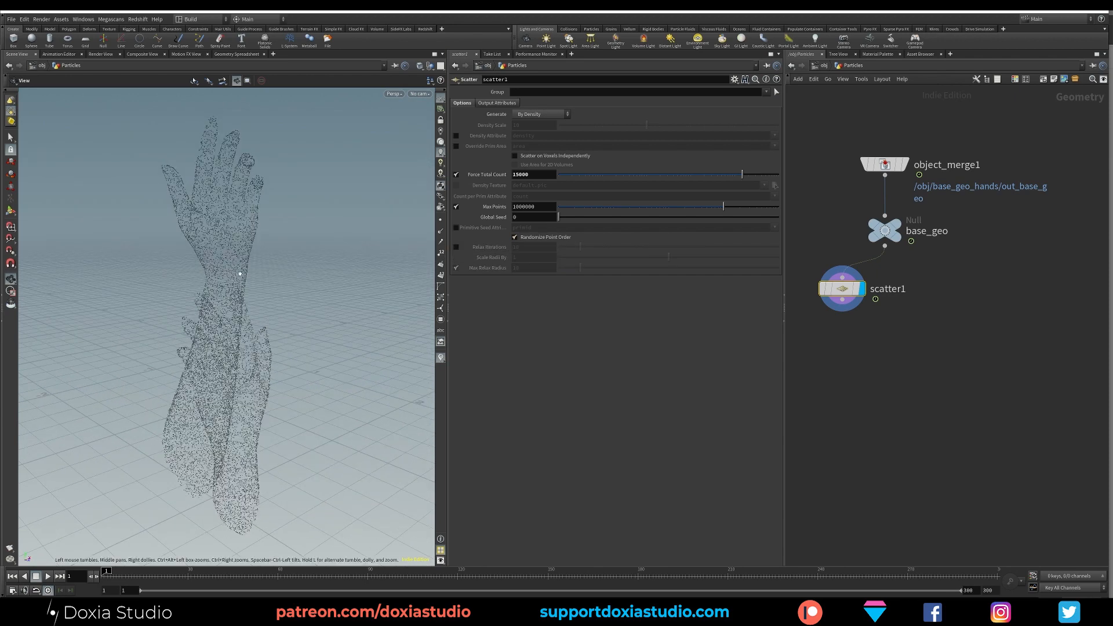
drag(240, 266, 245, 170)
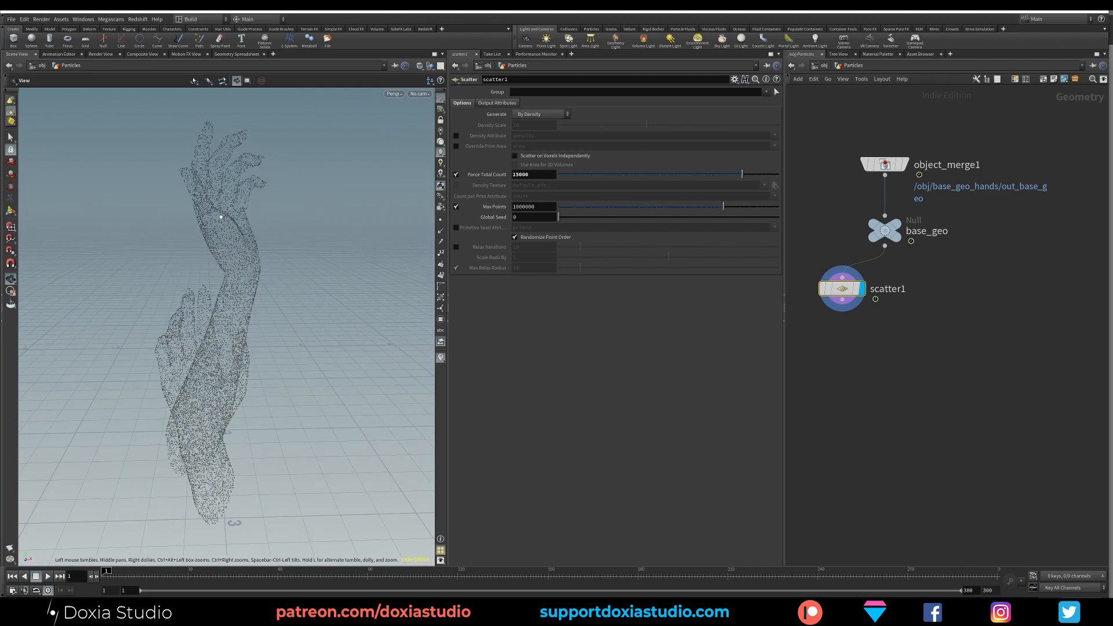
drag(220, 217, 301, 295)
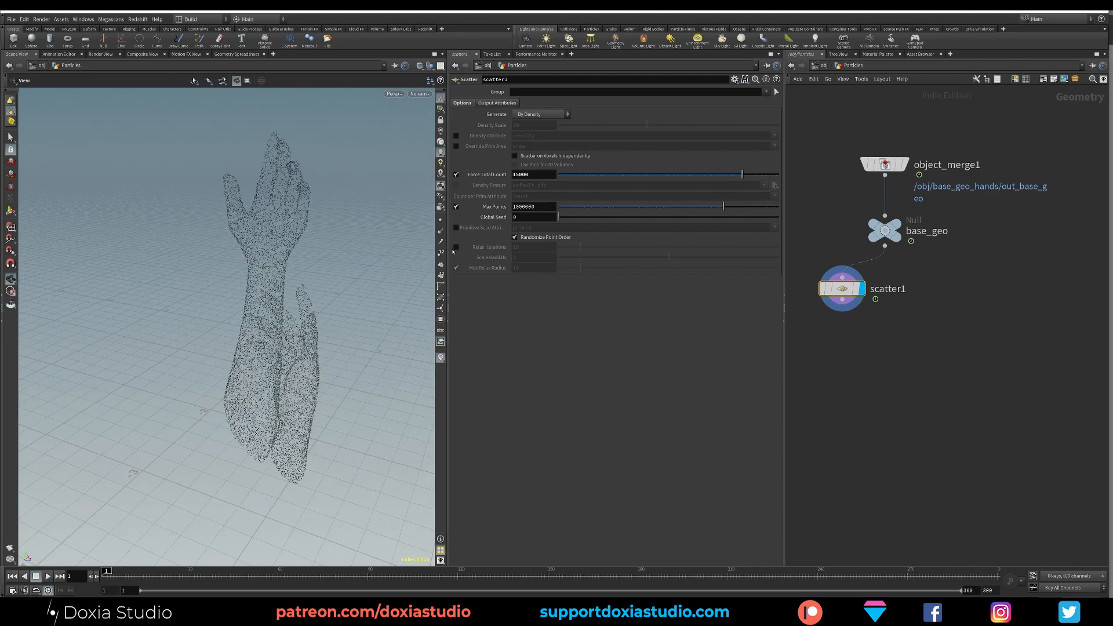
click(456, 247)
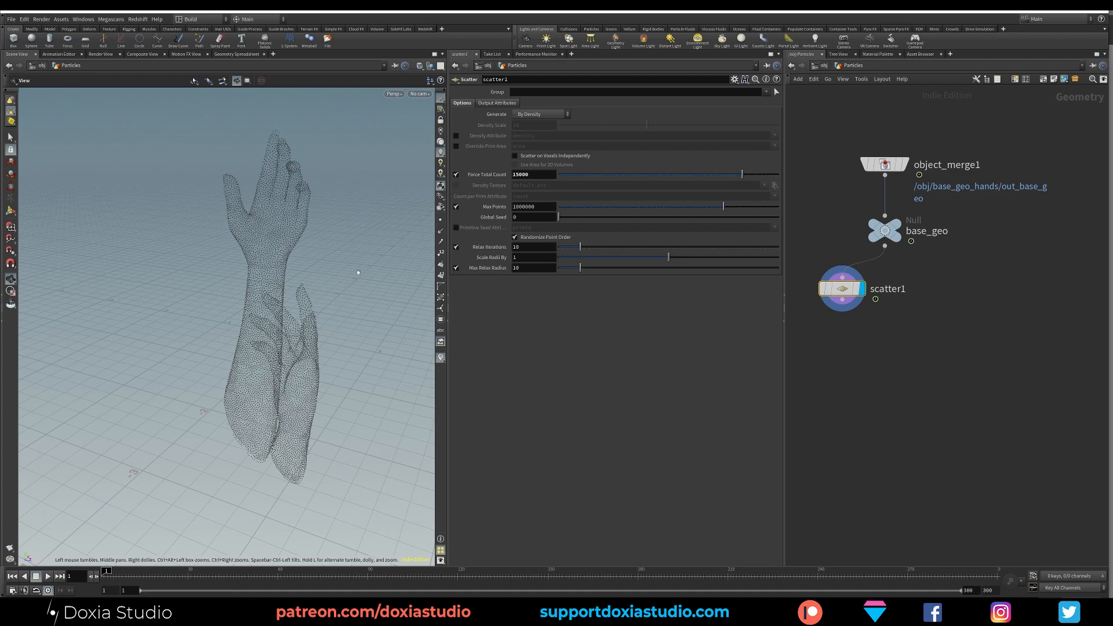
drag(313, 308, 336, 321)
- Move scatter1 further to the side of base_geo to make room for a second branch
drag(843, 289, 826, 288)
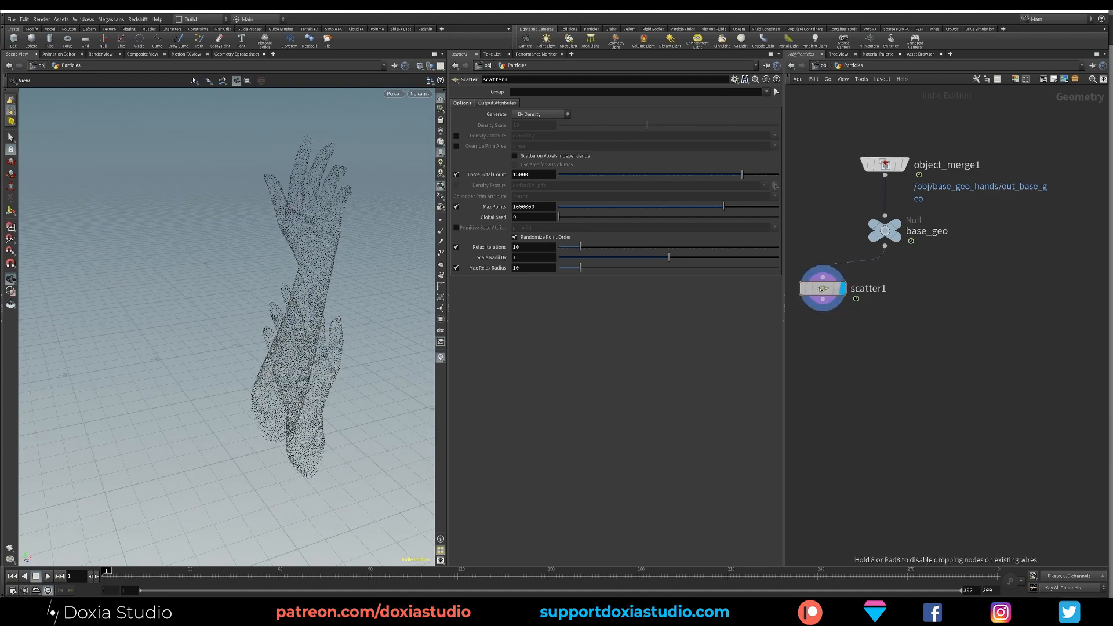
mouse_move(942, 296)
middle_down()
mouse_move(910, 316)
mouse_move(930, 284)
middle_up()
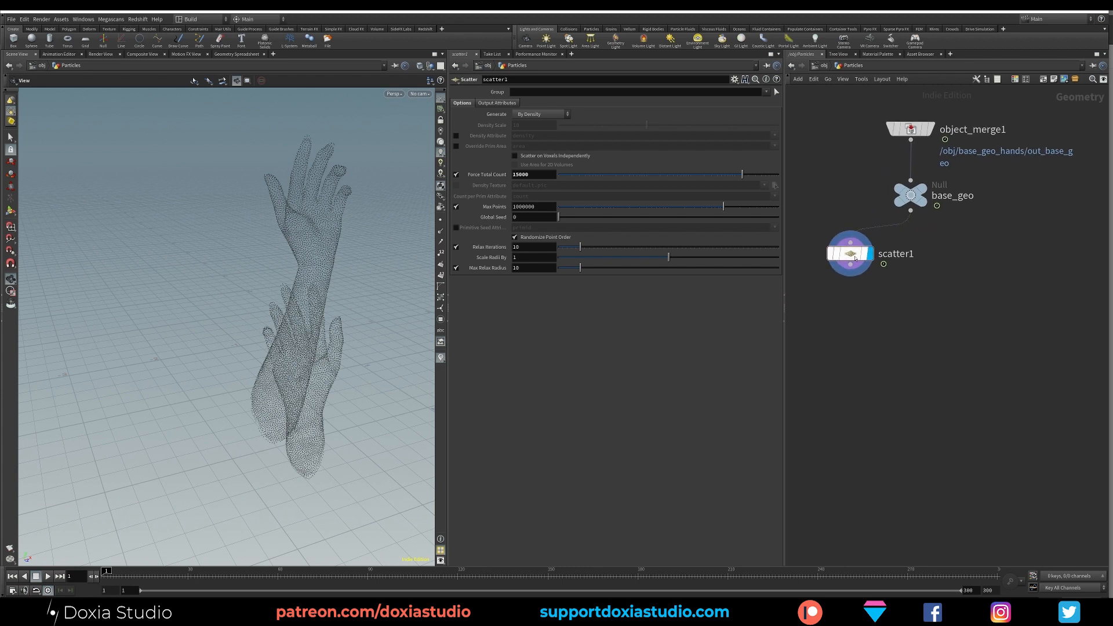
drag(853, 252, 832, 253)
mouse_move(833, 253)
middle_down()
mouse_move(798, 236)
mouse_move(847, 263)
middle_up()
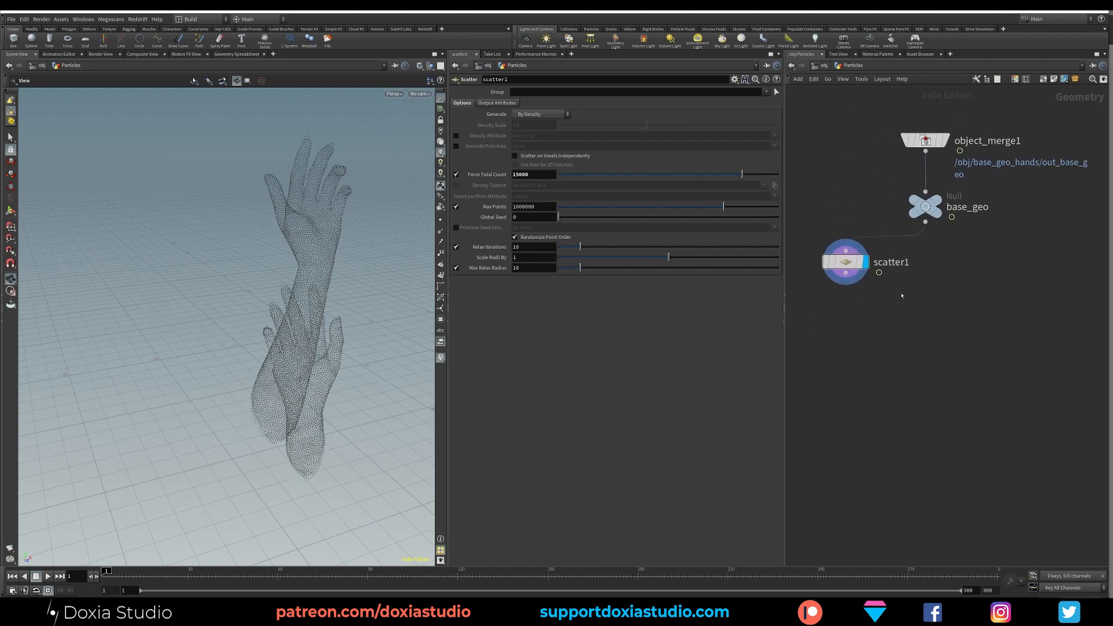
drag(847, 262, 828, 272)
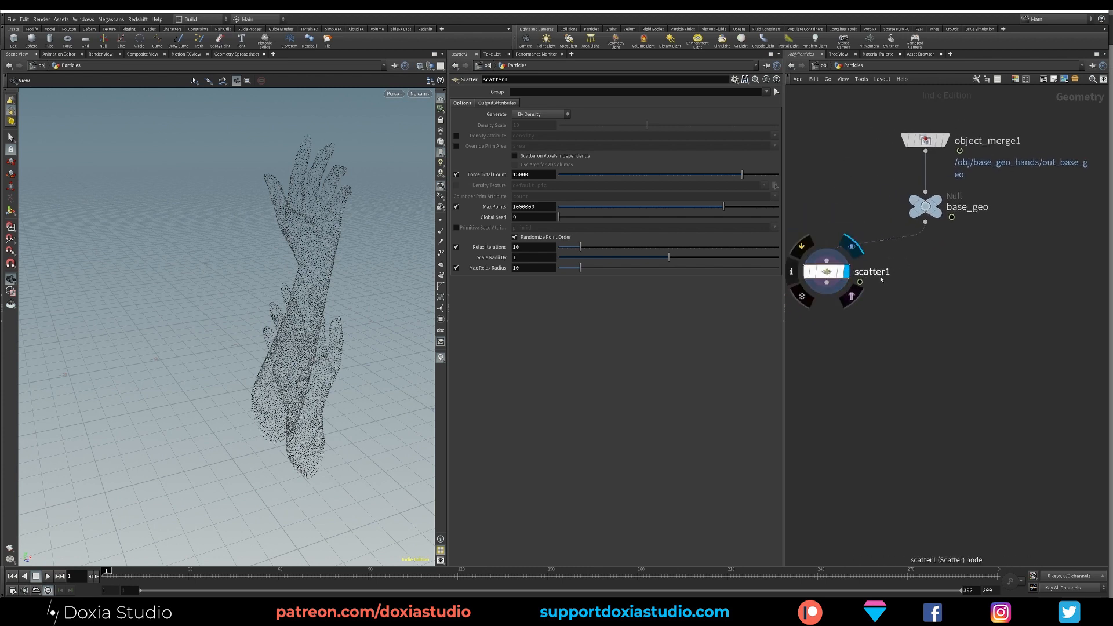
- Connect a second Scatter node to base_geo and rename it startingPointsInfected_seed
drag(928, 258, 810, 304)
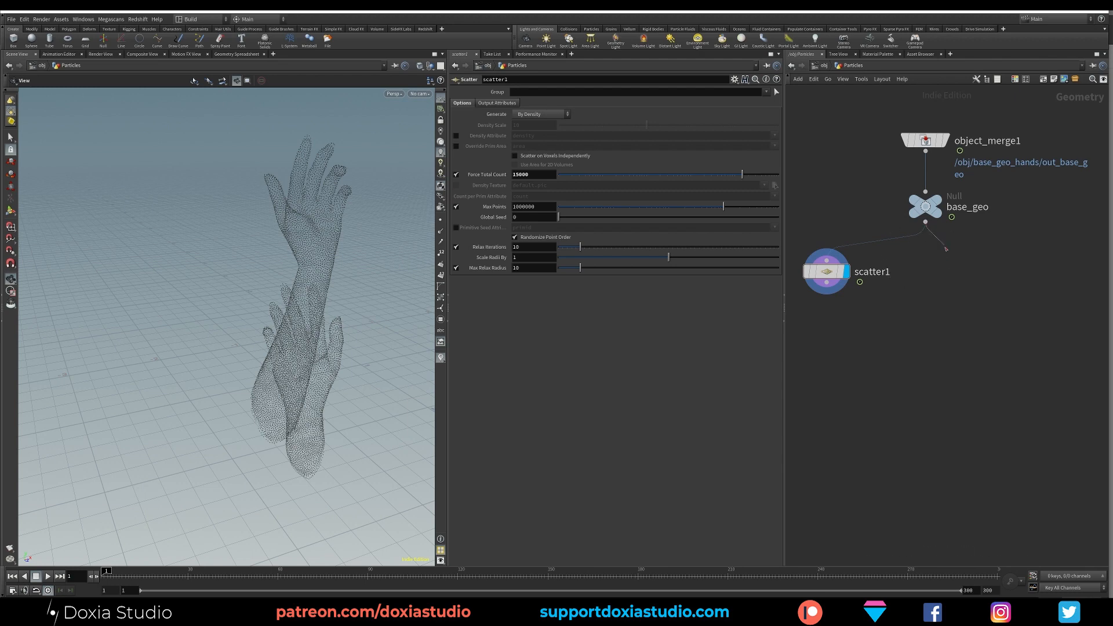
key(Tab)
text(scat)
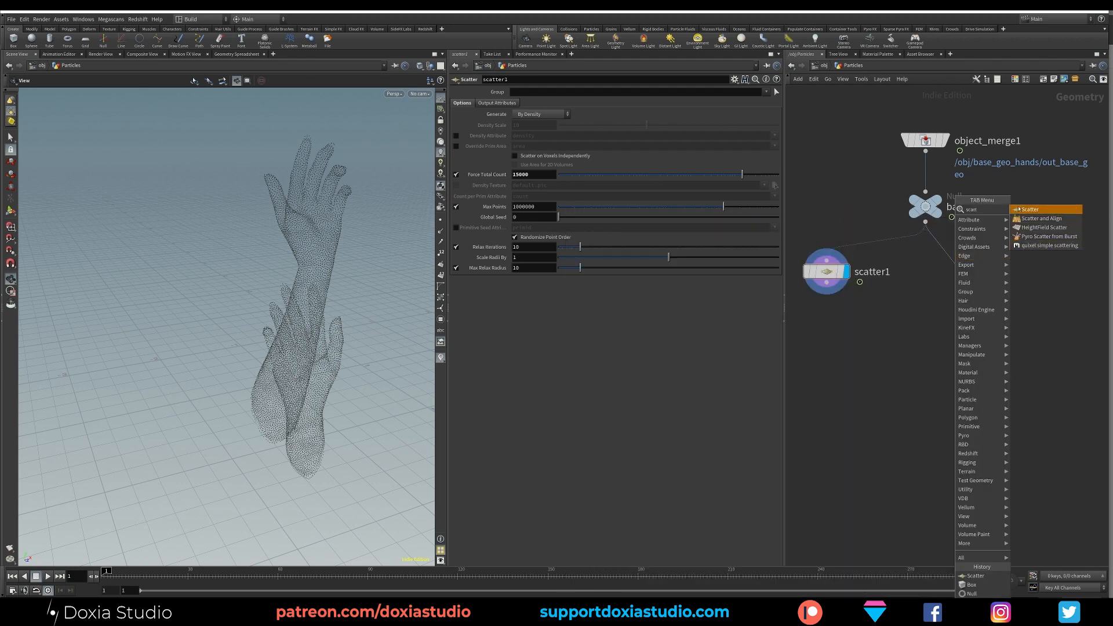
key(Return)
double_click(1009, 271)
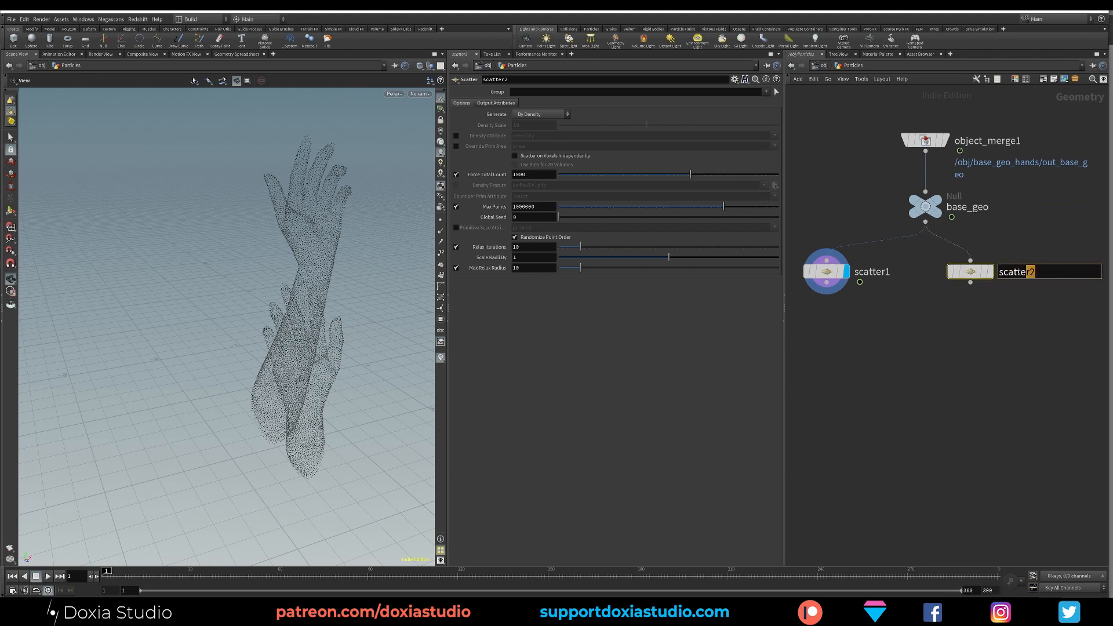
text(start)
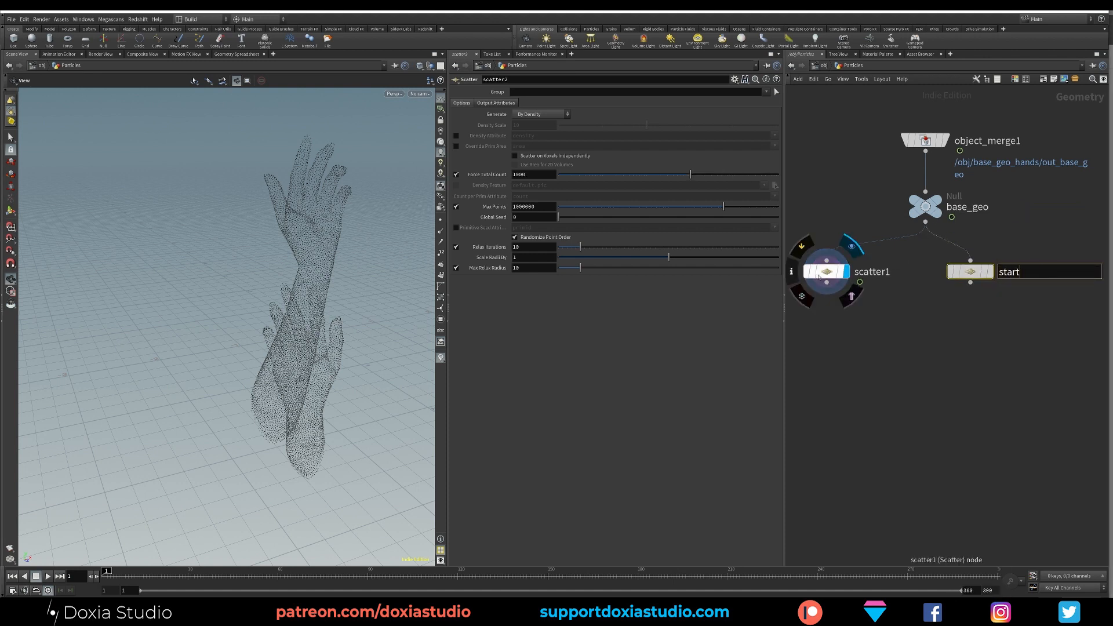
text(ingPointsInfected_seed)
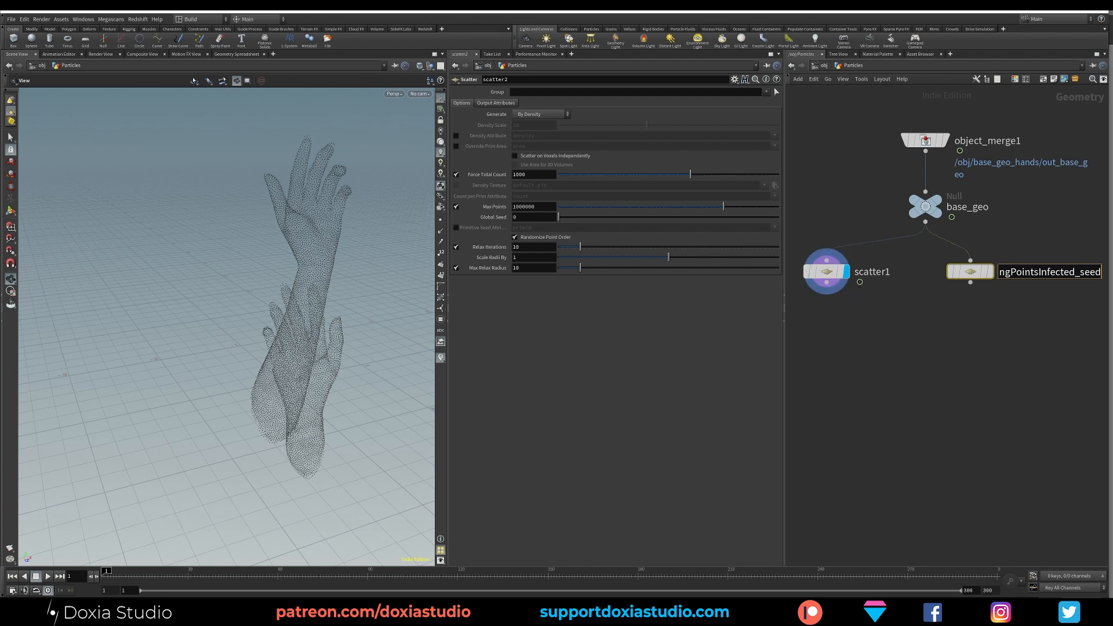
click(1004, 322)
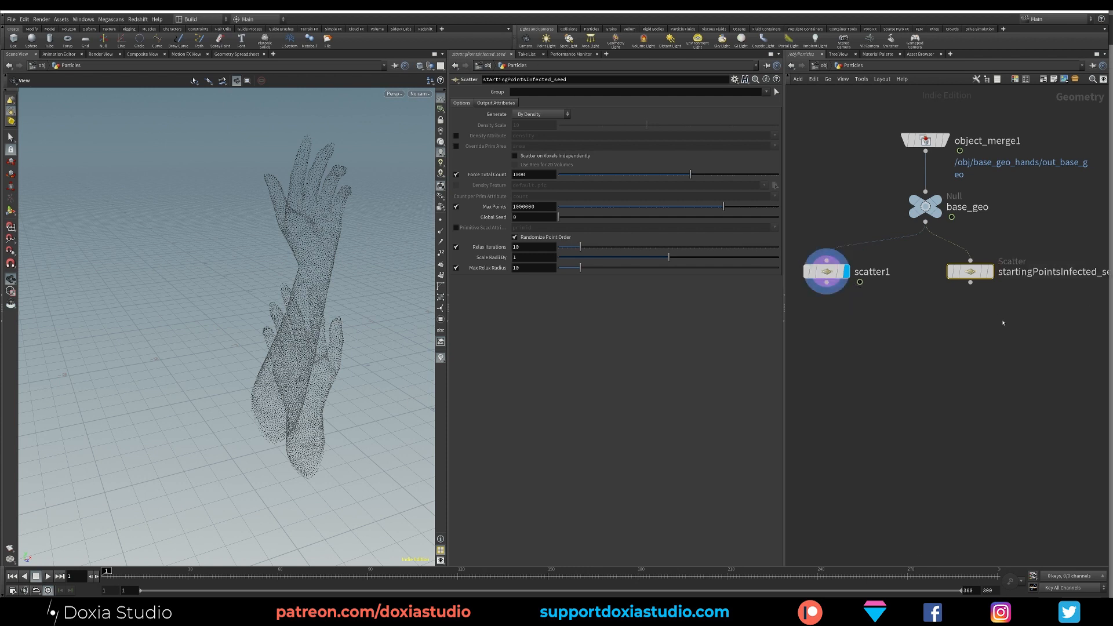
- Display startingPointsInfected_seed, set its Force Total Count to 5, and move the node slightly closer to base_geo
middle_drag(1005, 322, 937, 338)
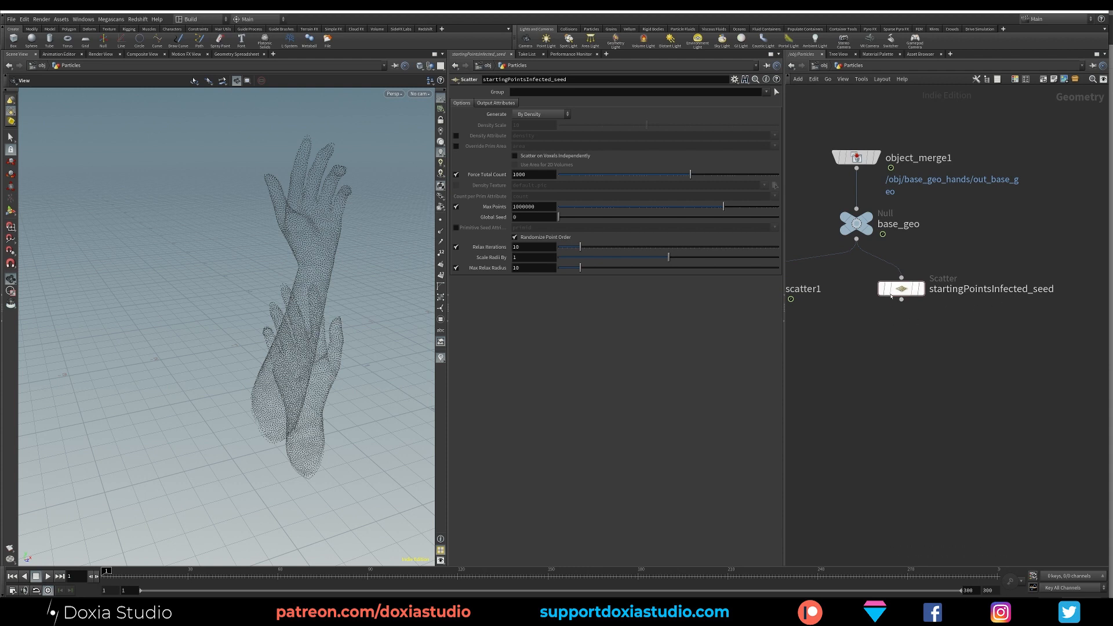
drag(902, 290, 913, 290)
click(932, 289)
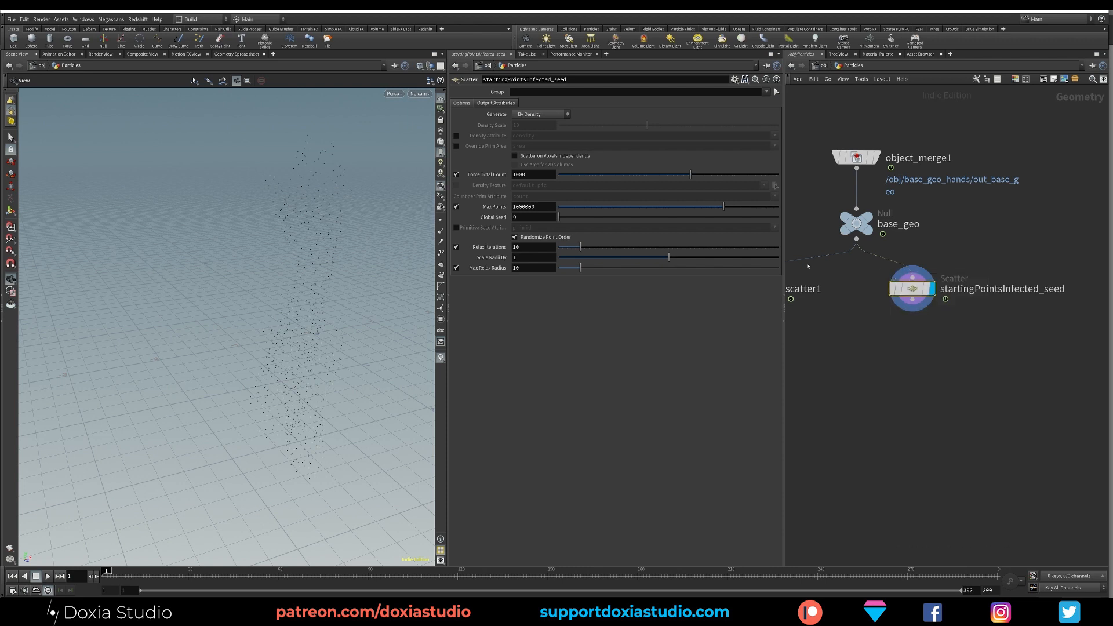
double_click(531, 174)
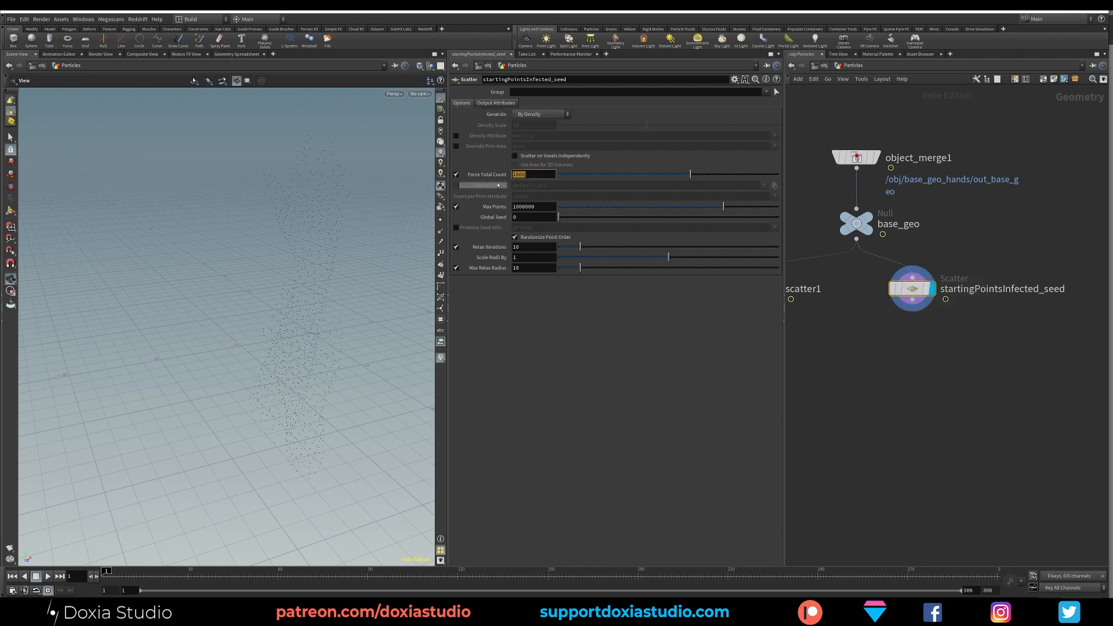
text(5)
key(Return)
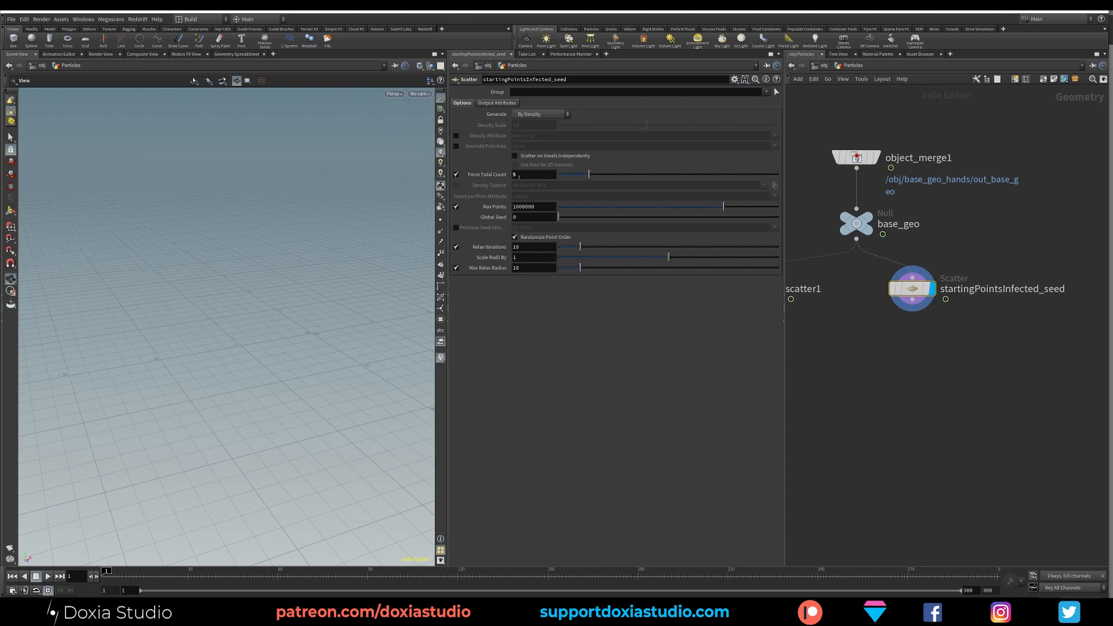
drag(912, 289, 893, 289)
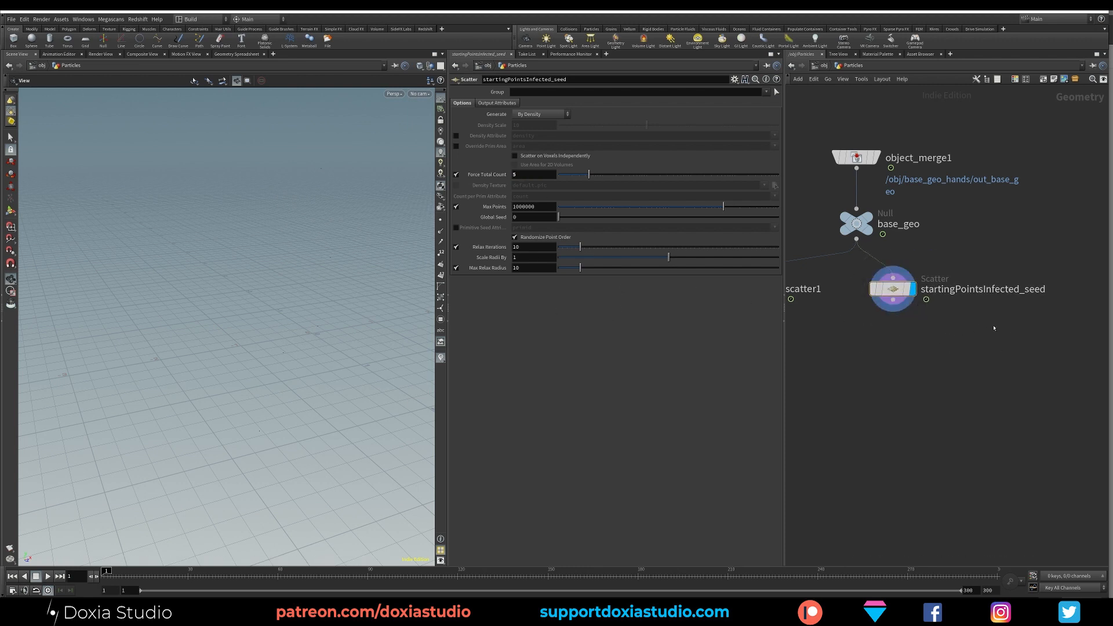
- Place an unconnected Add node beside startingPointsInfected_seed with its first point enabled, and delete the node again
key(Tab)
text(add)
click(1068, 211)
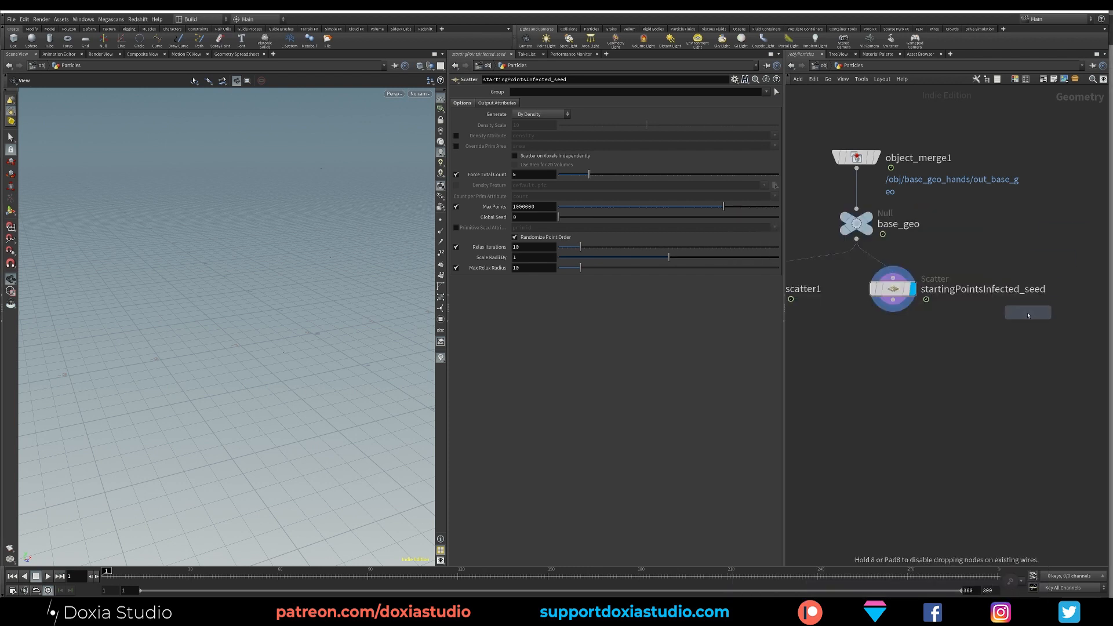
click(1035, 313)
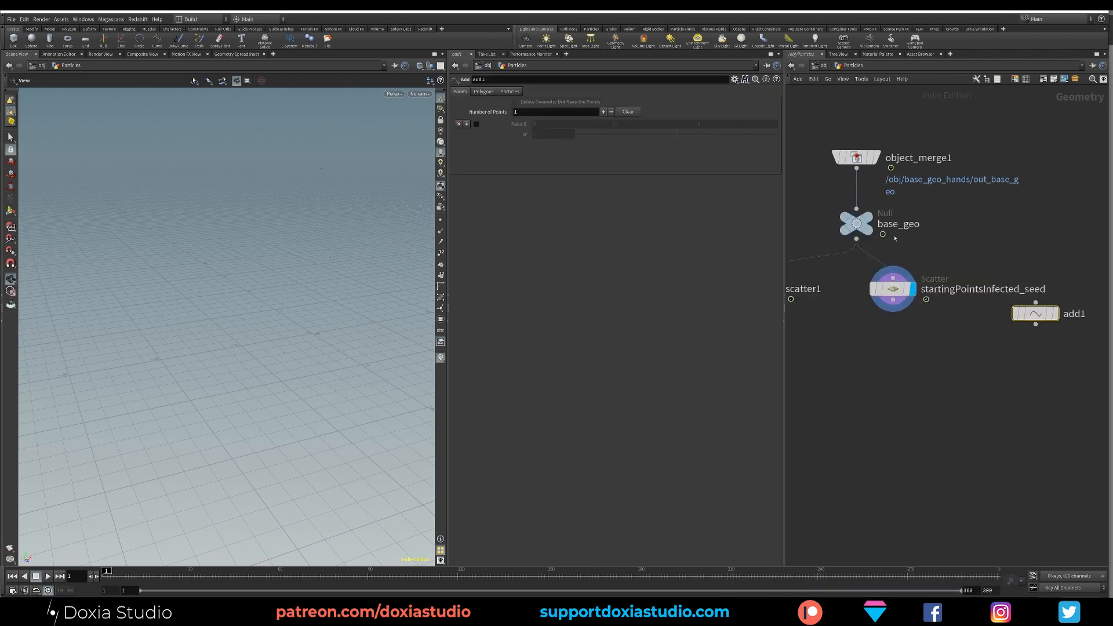
click(476, 124)
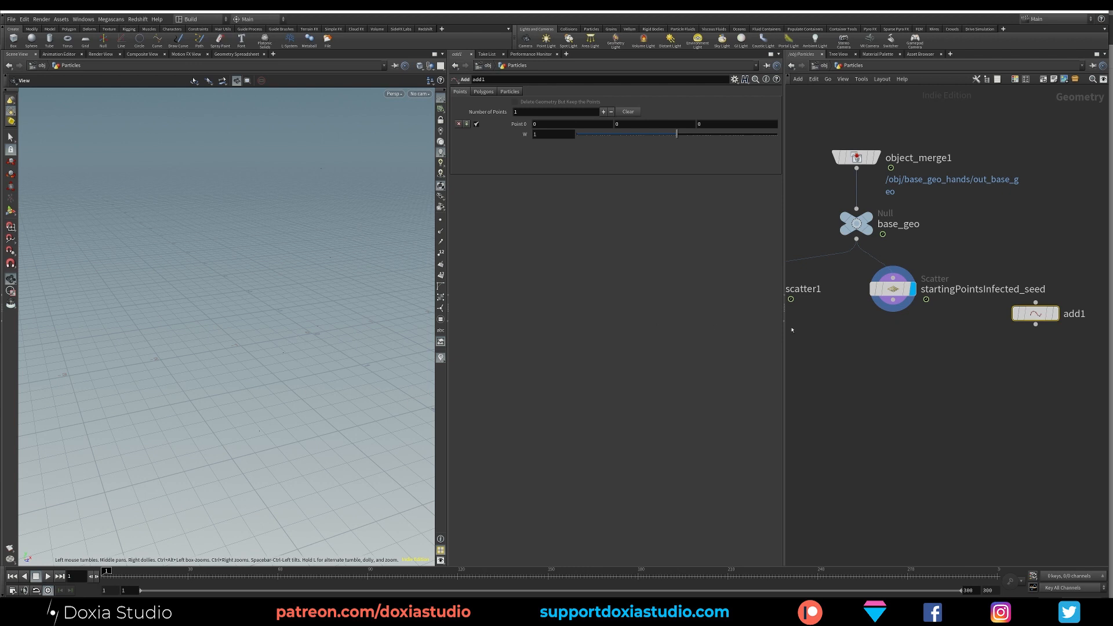
drag(1034, 315, 1026, 311)
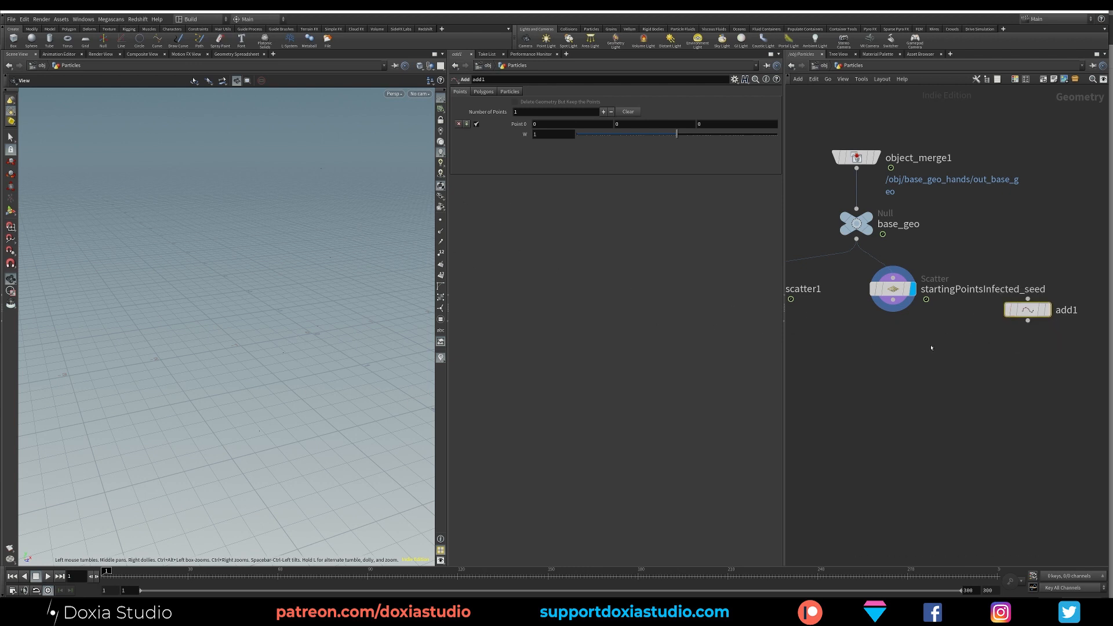
key(Delete)
- Move scatter1 slightly closer to base_geo and startingPointsInfected_seed slightly further away
middle_drag(909, 353, 948, 360)
mouse_move(896, 301)
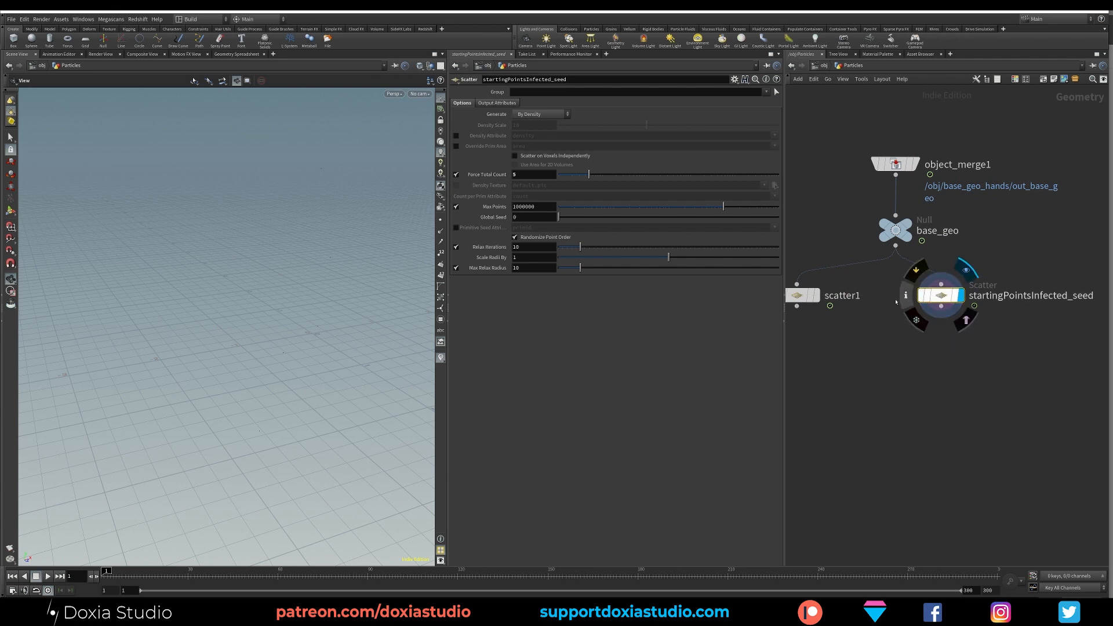
drag(524, 175, 495, 185)
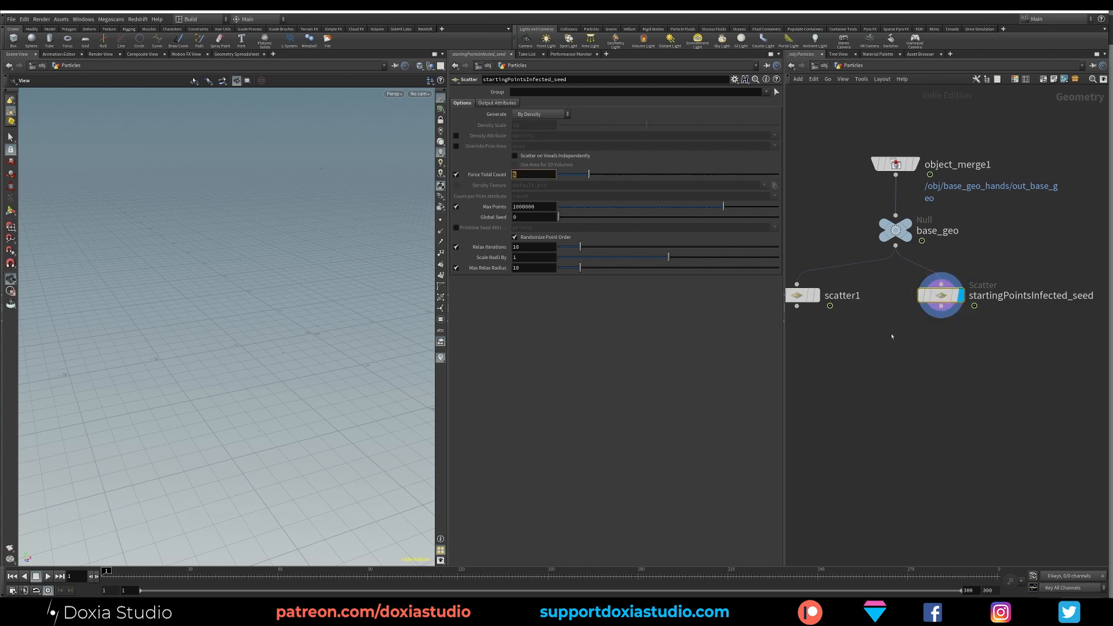
scroll(986, 307, down, 3)
mouse_move(844, 301)
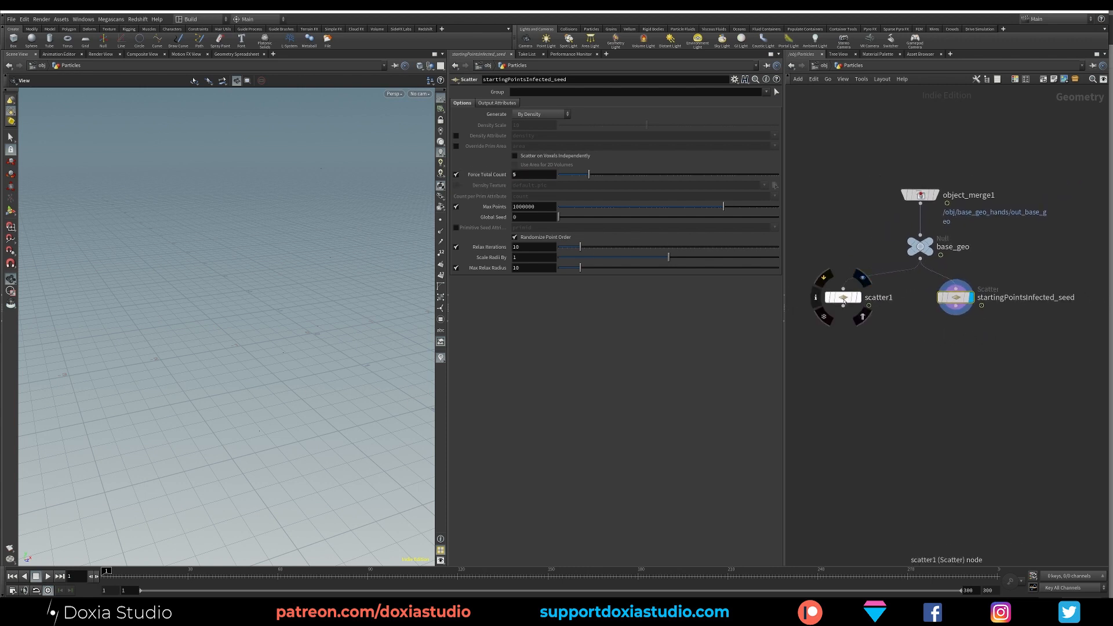
drag(844, 300, 852, 300)
drag(956, 298, 971, 298)
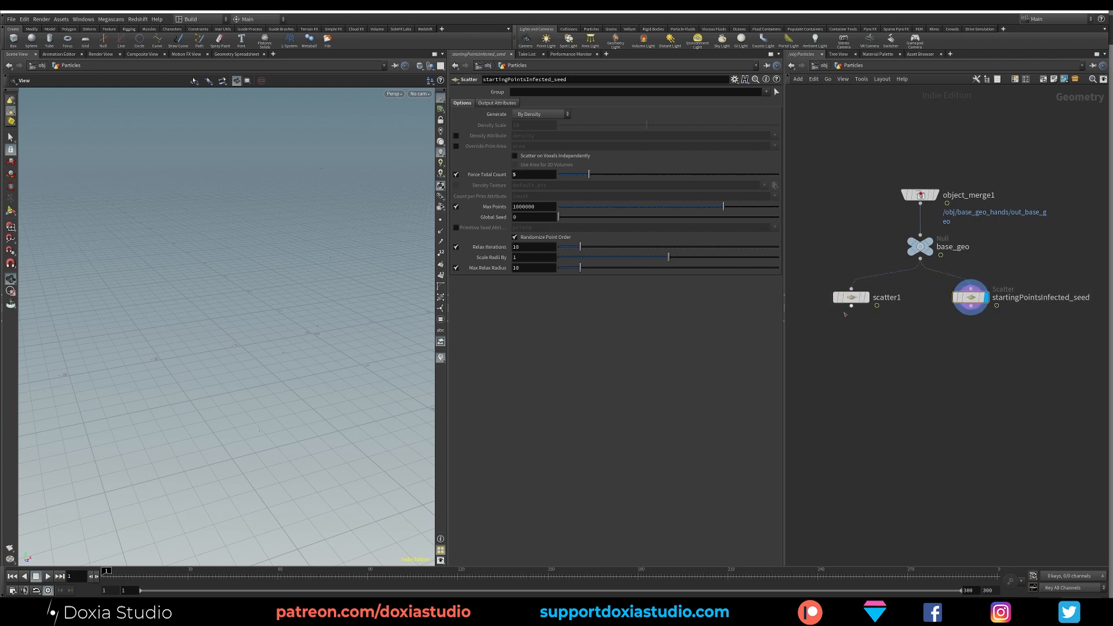
click(851, 306)
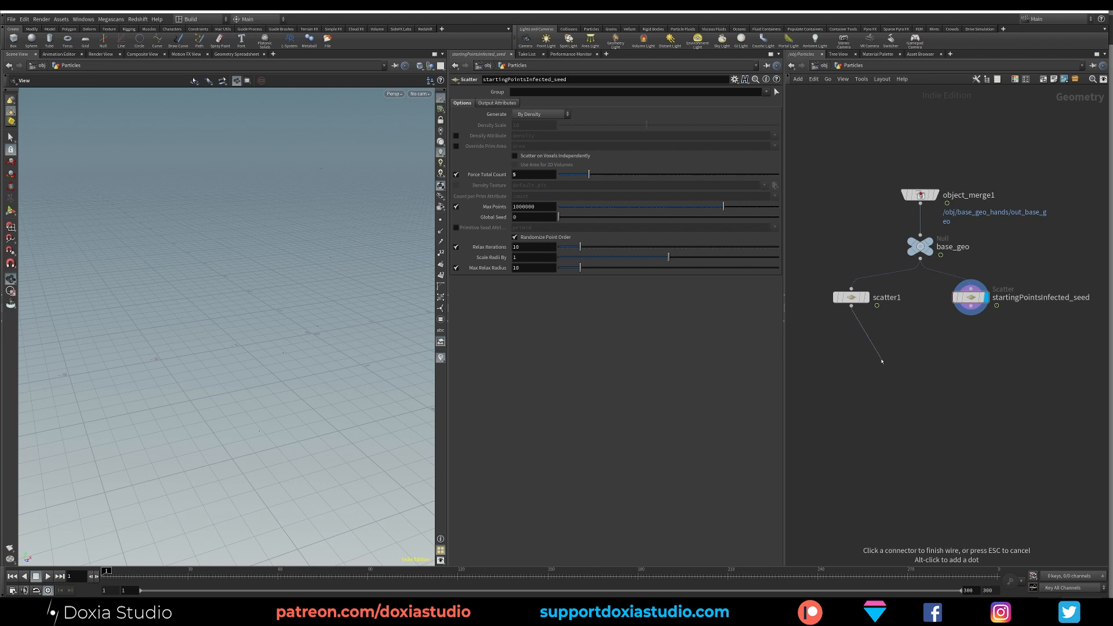
key(Escape)
click(852, 306)
key(Escape)
- Space the two scatter nodes evenly below base_geo and place an unconnected Point Wrangle between and beneath them
drag(858, 298, 865, 298)
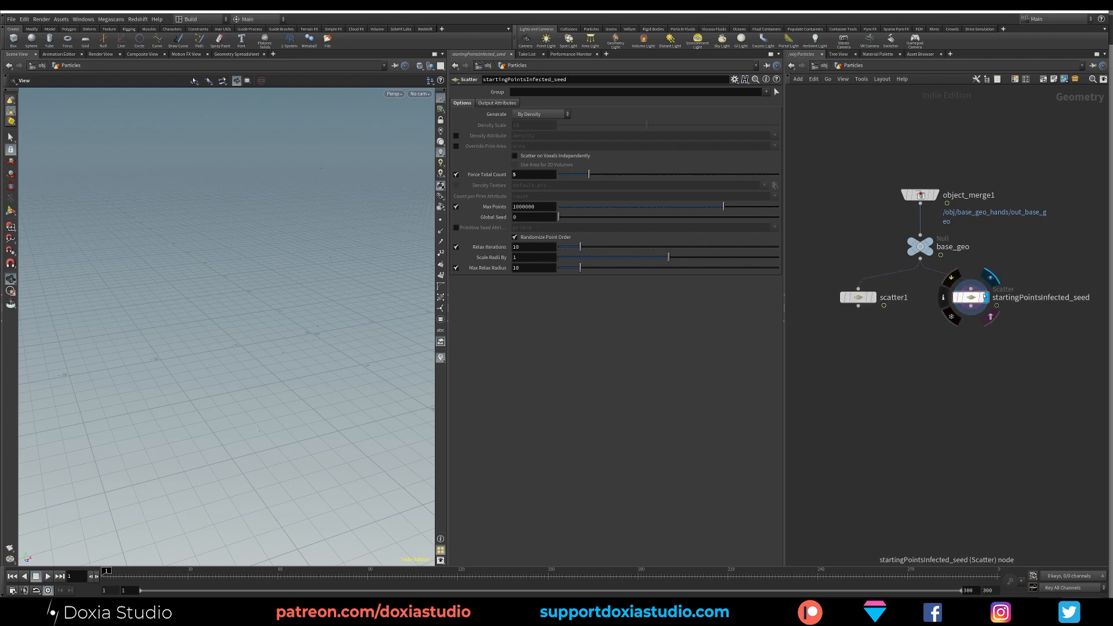
drag(983, 298, 992, 297)
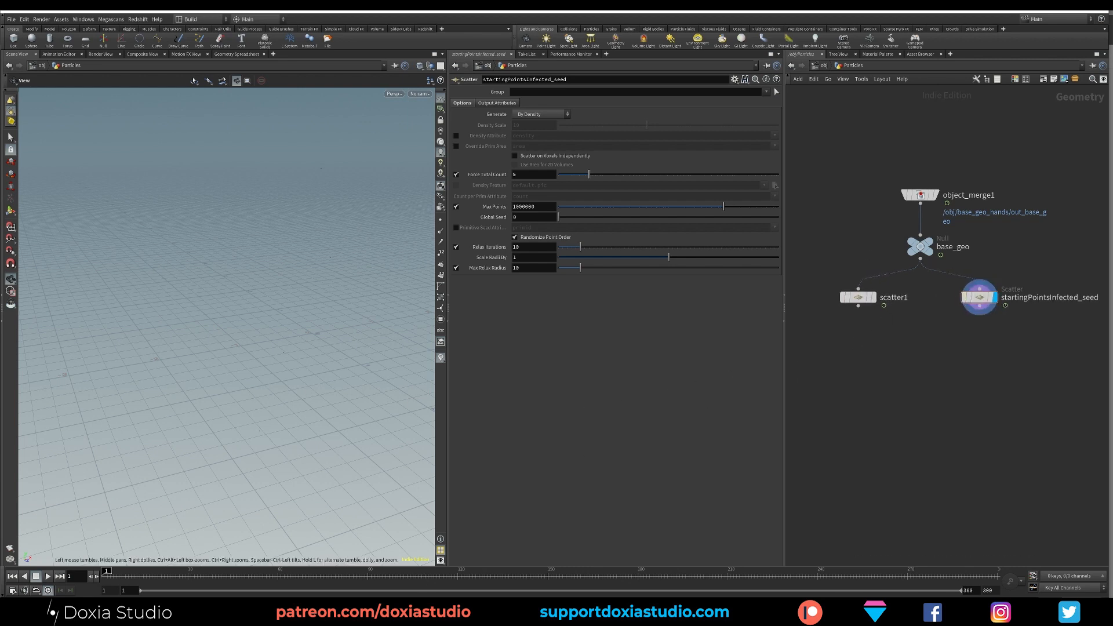
key(Tab)
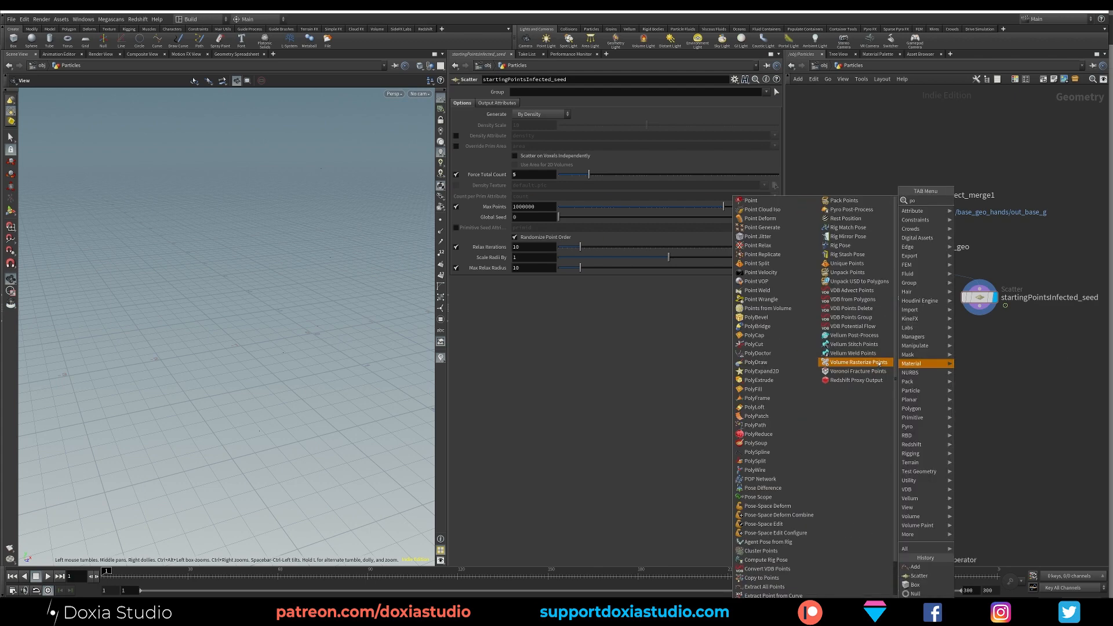
text(point)
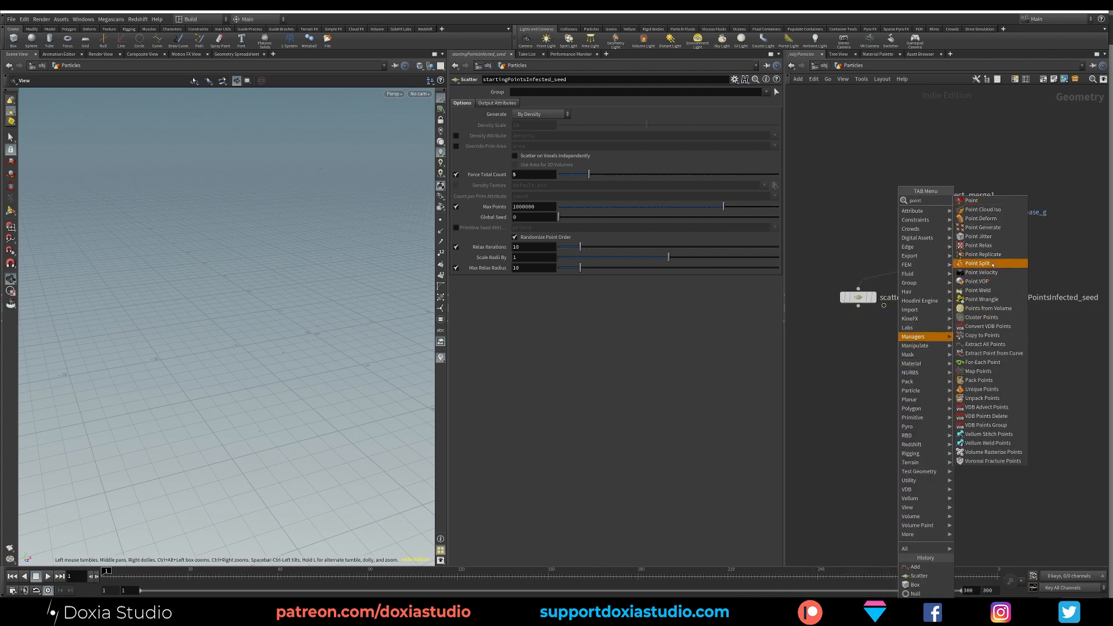
click(991, 300)
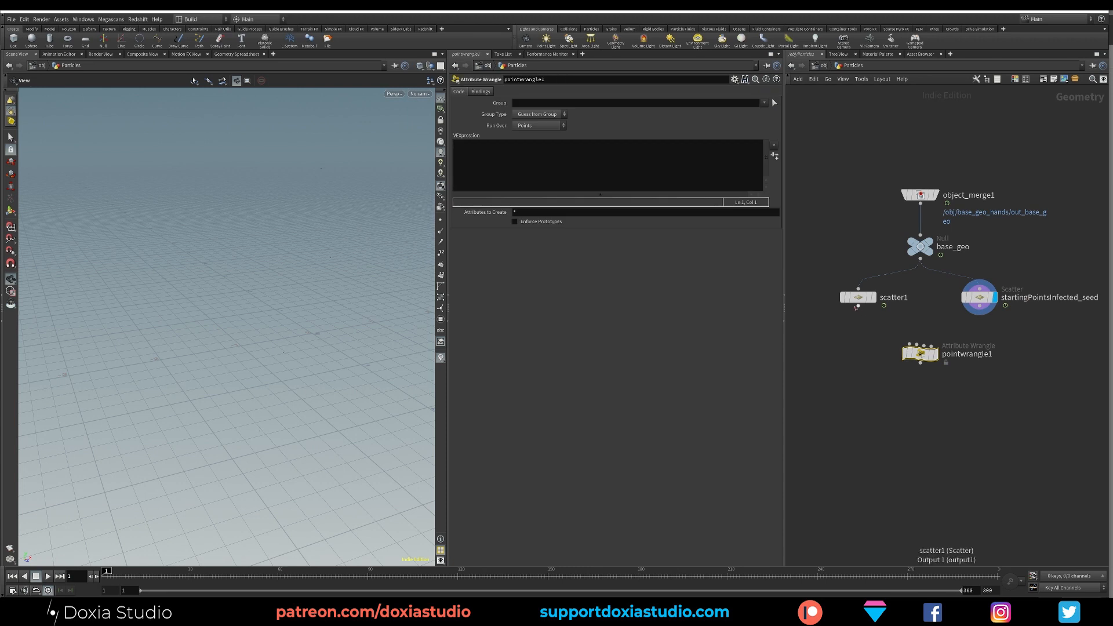
drag(924, 346, 916, 372)
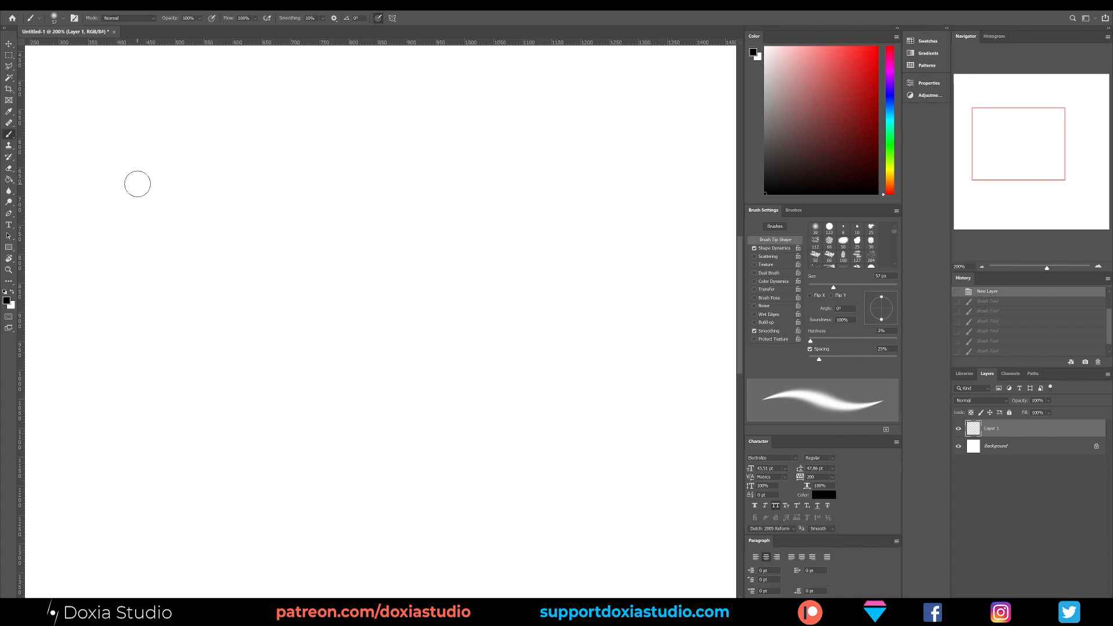
- In Photoshop, paint a test dot with a 7 px brush and change the brush to Hard Round Pressure Size
alt+right_drag(248, 157, 177, 158)
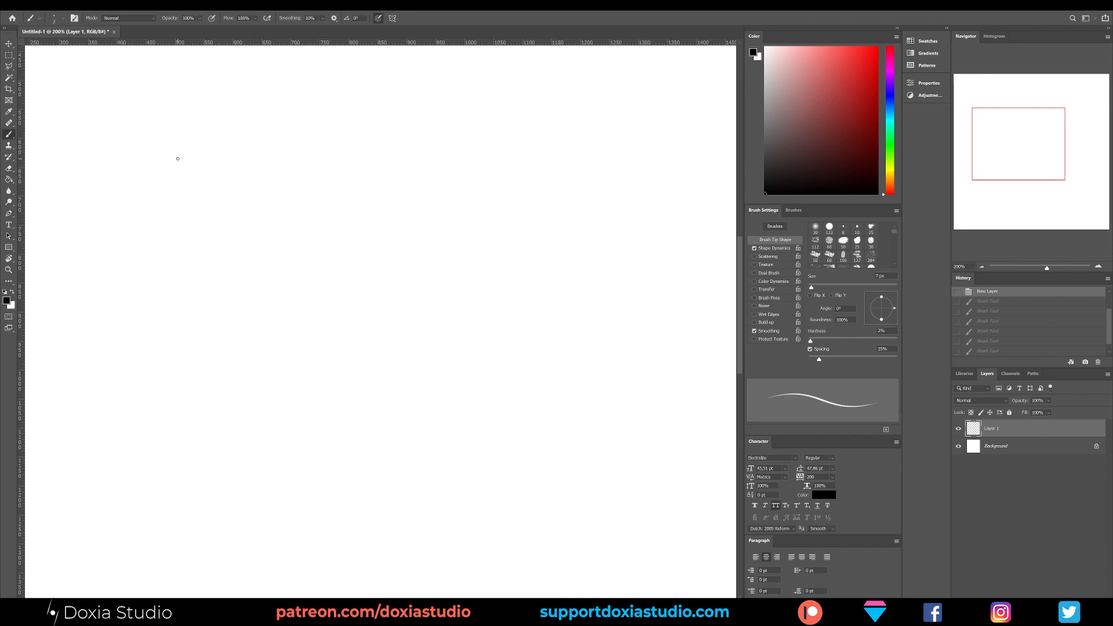
click(177, 158)
click(177, 158)
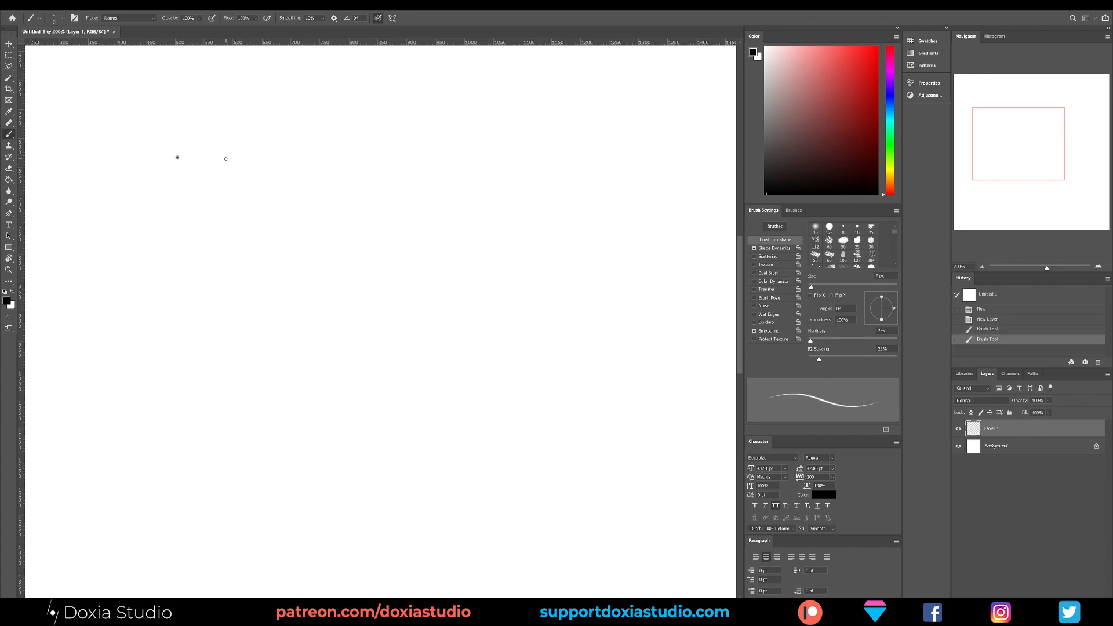
key(ctrl+z)
right_click(226, 159)
click(470, 263)
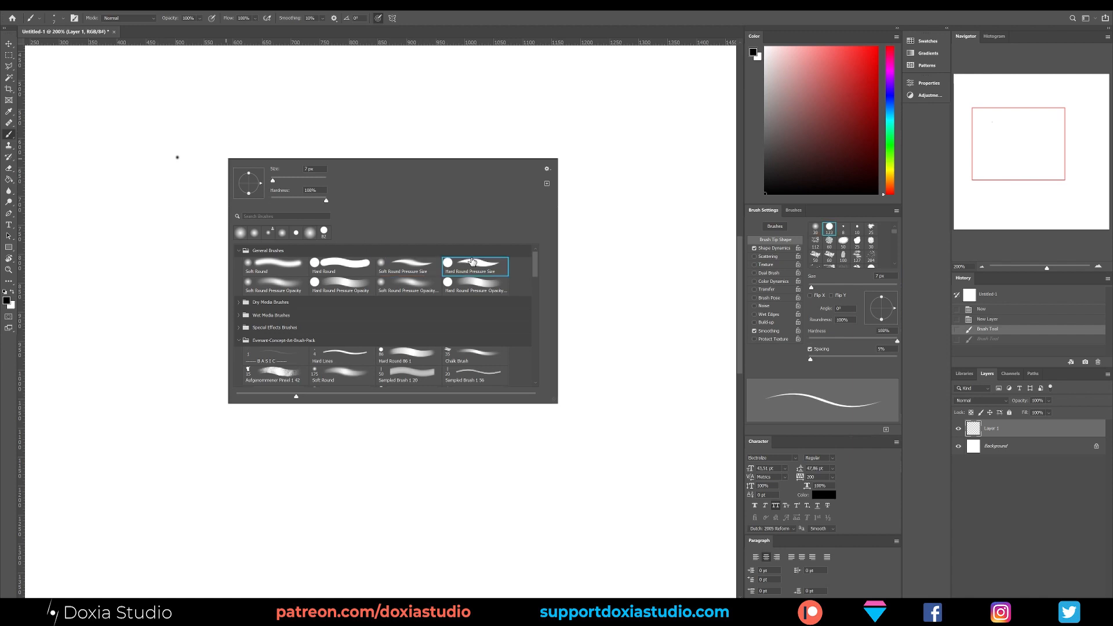
- Paint a loose cluster of about a dozen black dots on Layer 1 near the canvas's upper area
click(272, 124)
click(263, 127)
click(256, 111)
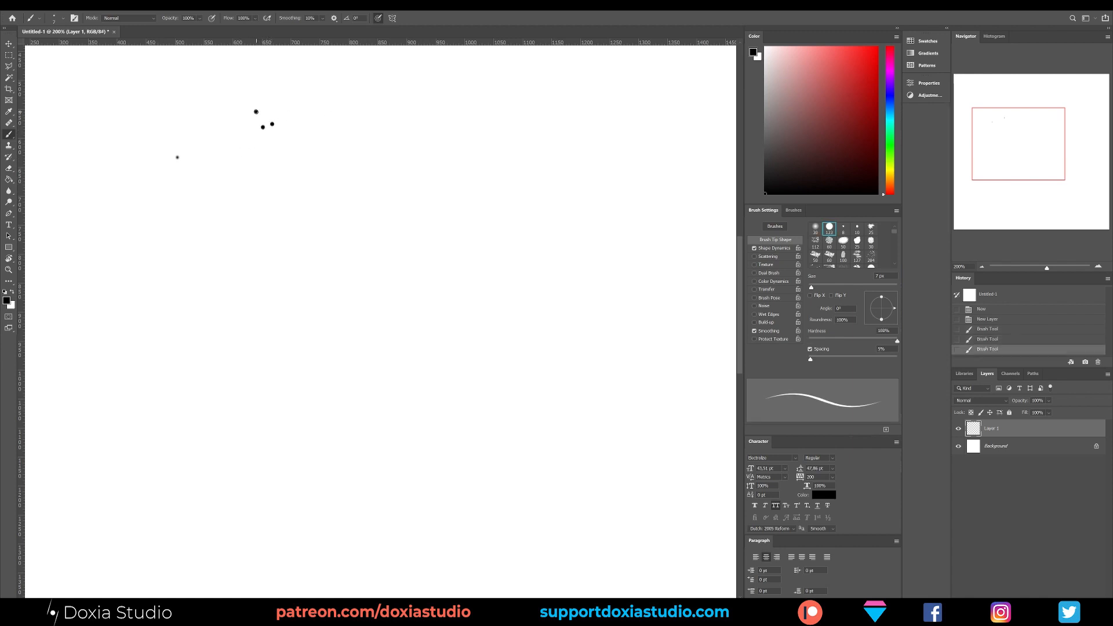
click(289, 132)
click(289, 116)
click(276, 136)
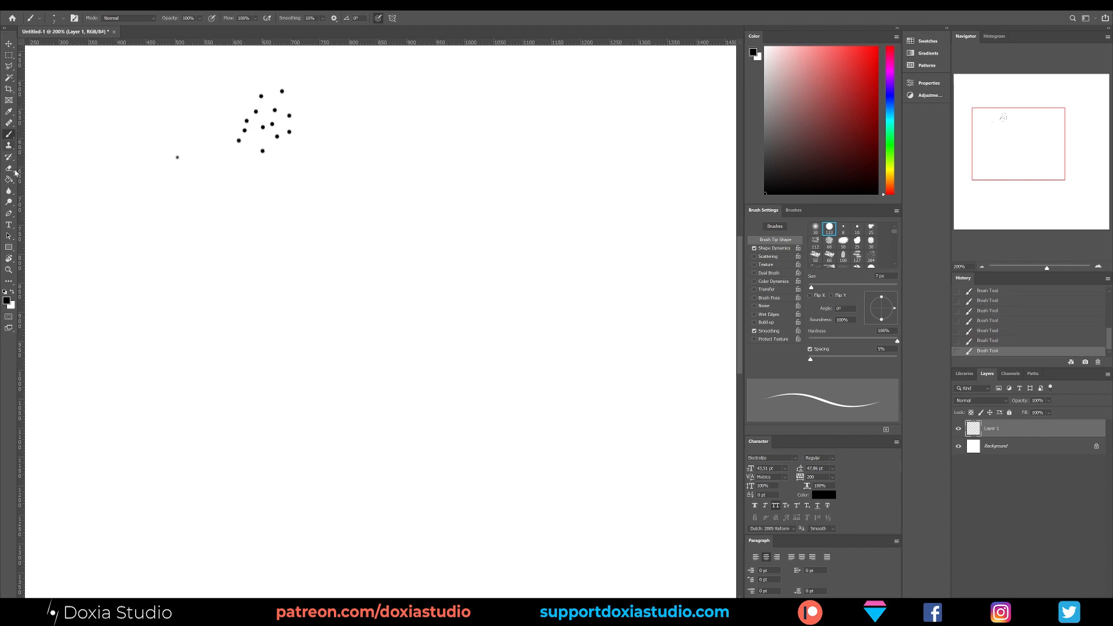
- Paint a red dot in the middle of the black cluster and create a new layer placed beneath Layer 1
click(878, 47)
key(ctrl+shift+alt+n)
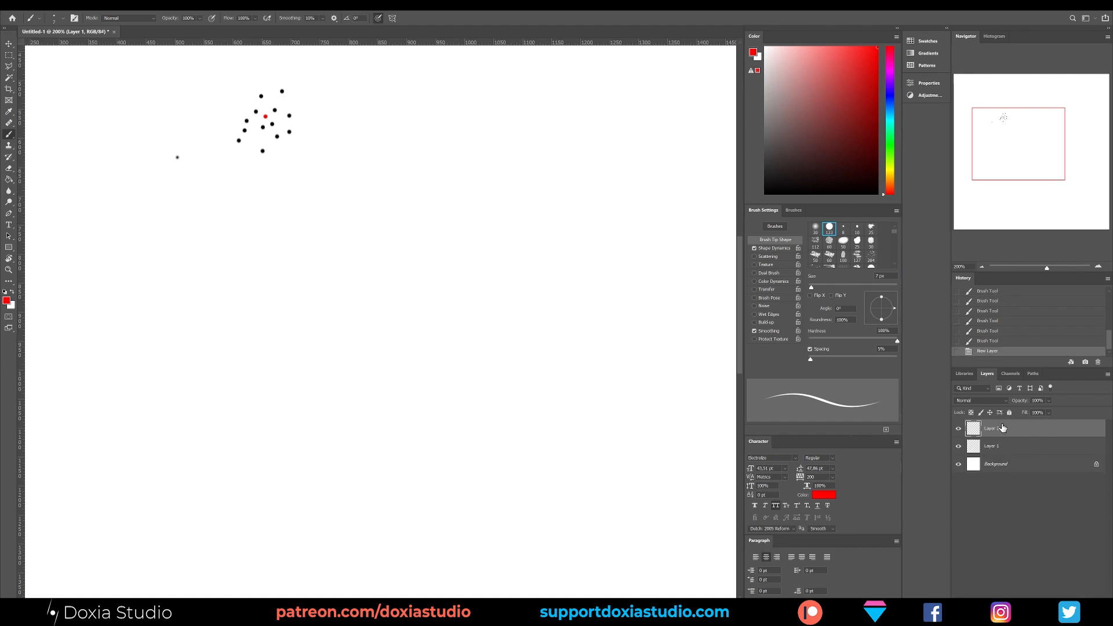
drag(1002, 429, 1008, 453)
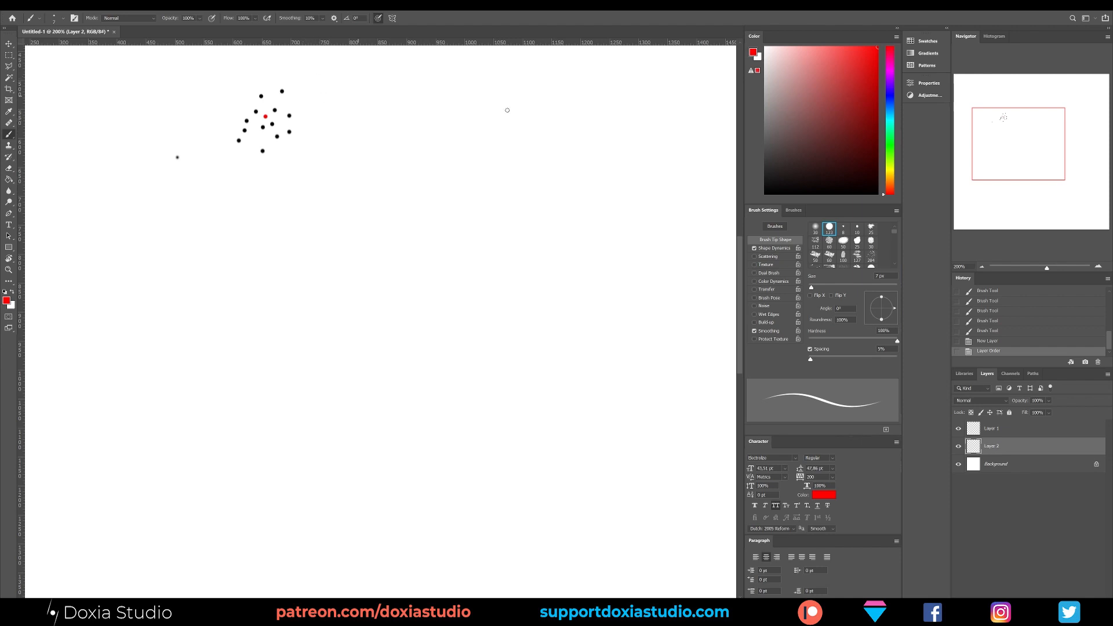
- Paint a blue circle about 75 px wide on Layer 2, centred behind the red dot in the cluster
drag(894, 116, 893, 101)
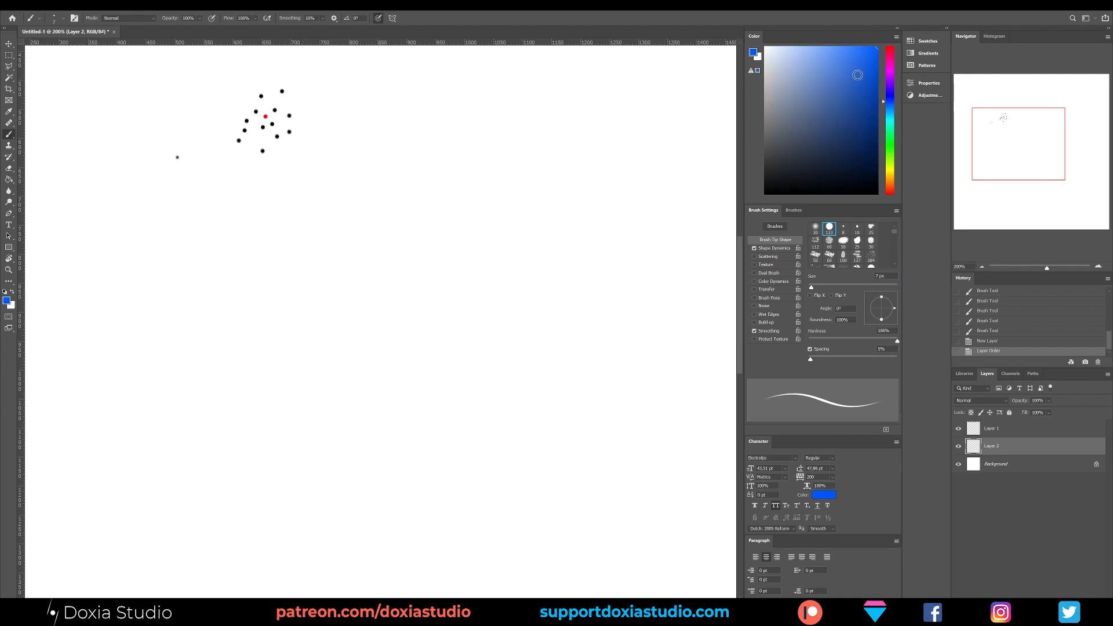
alt+right_drag(293, 107, 374, 90)
alt+right_drag(298, 126, 283, 126)
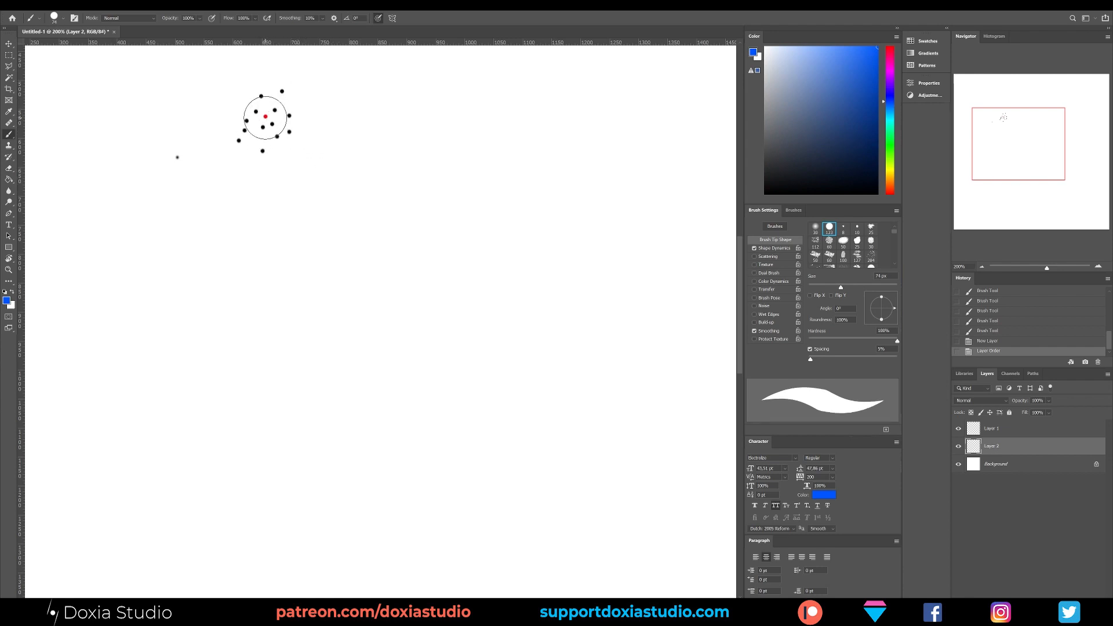
click(265, 119)
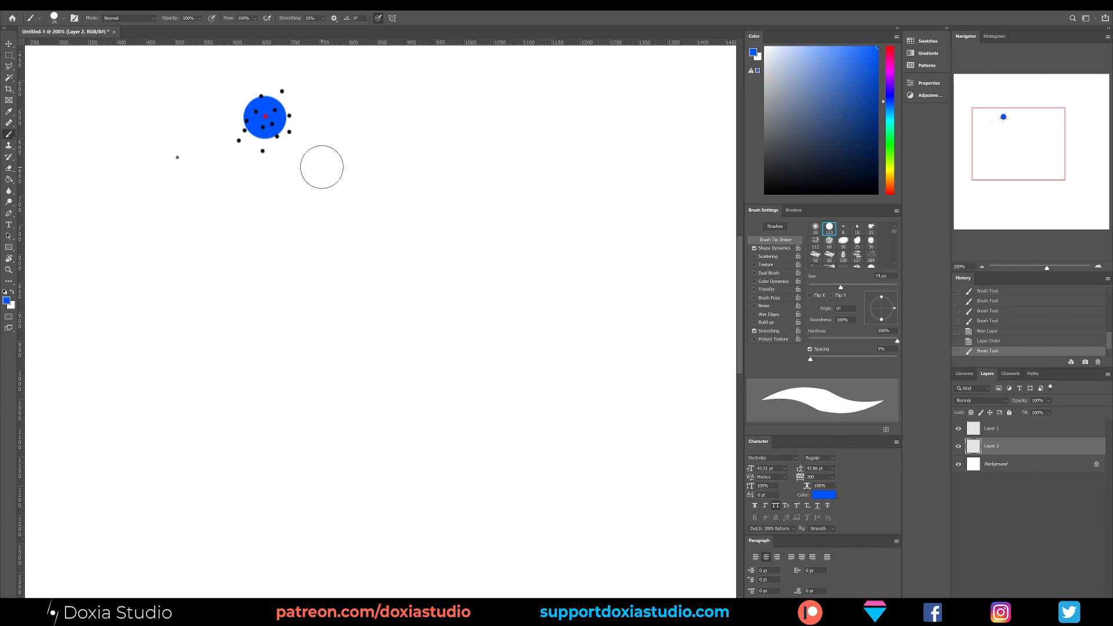
- On a new layer above the others, paint 12 px red dots over the five black dots inside the blue circle
key(ctrl)
click(339, 130)
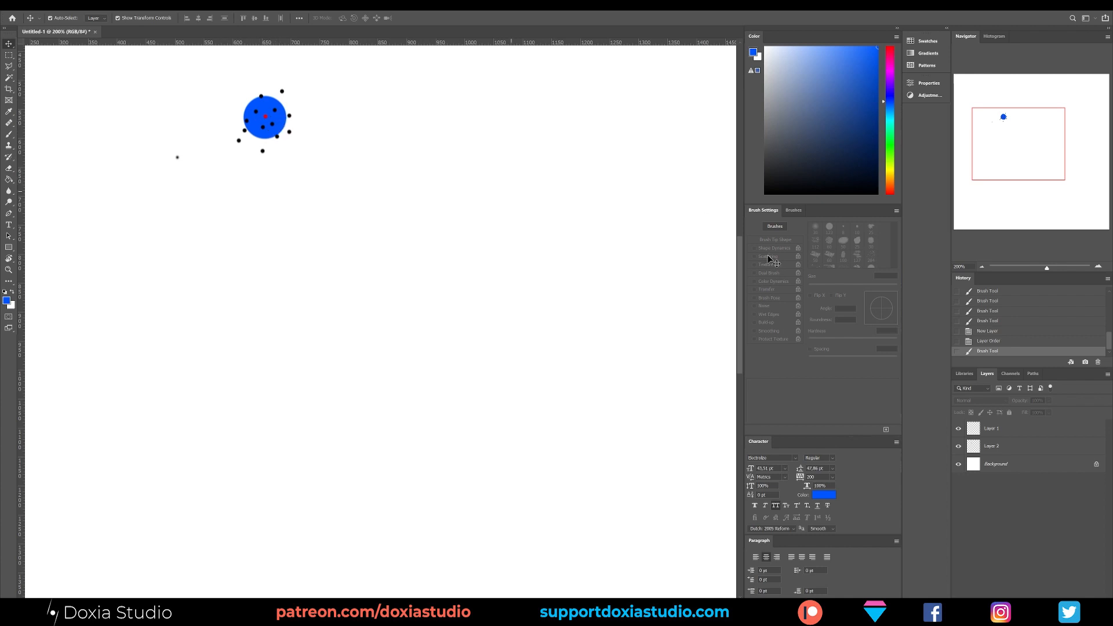
key(ctrl+shift+alt+n)
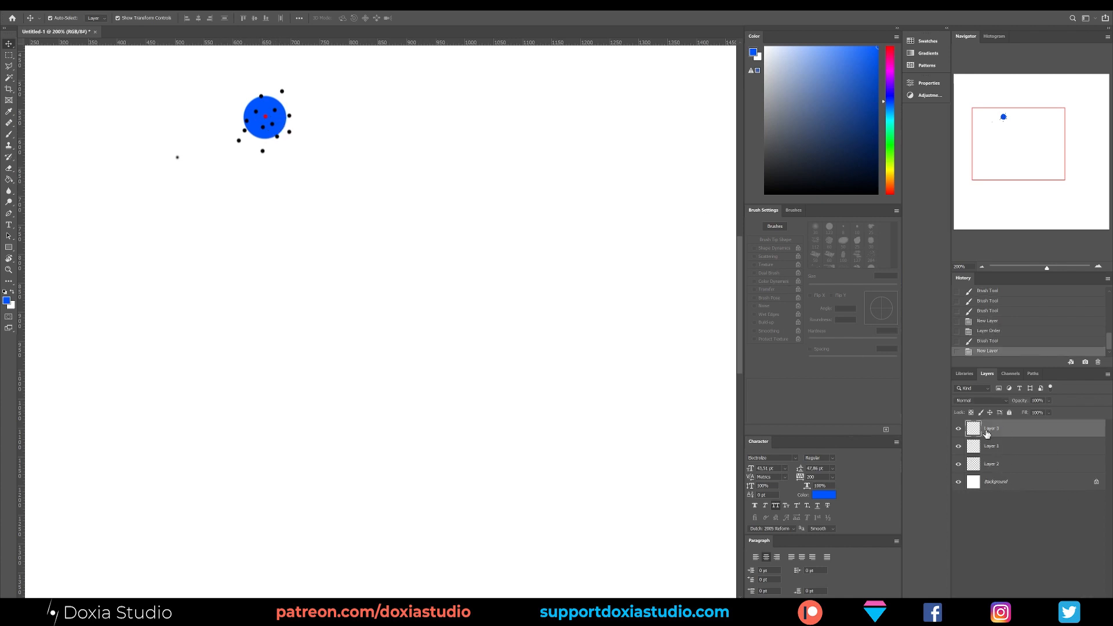
drag(892, 65, 891, 47)
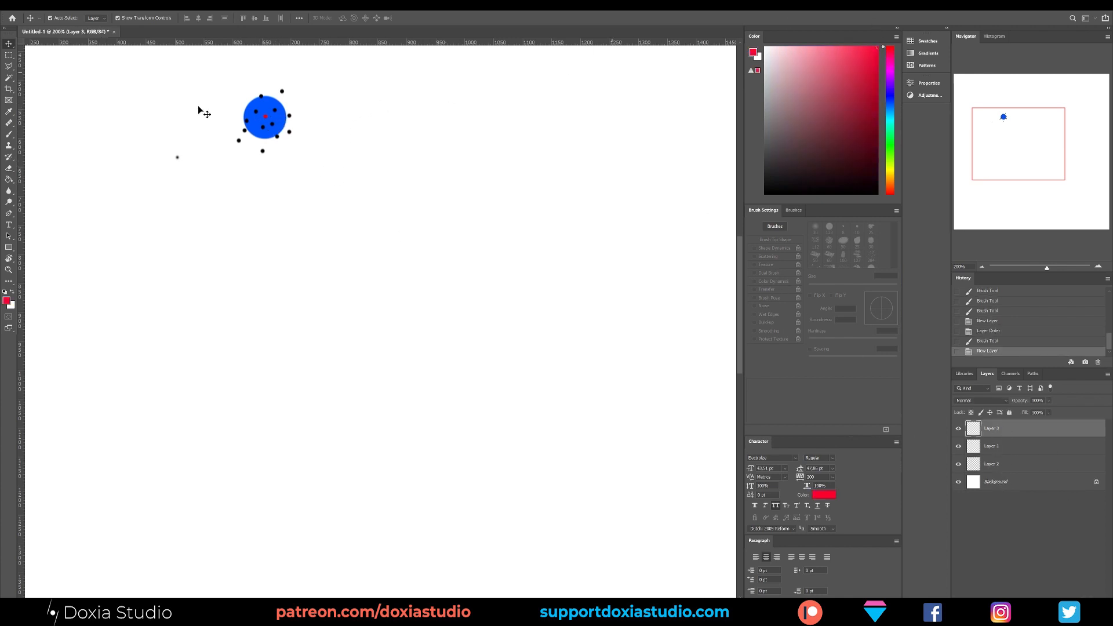
key(b)
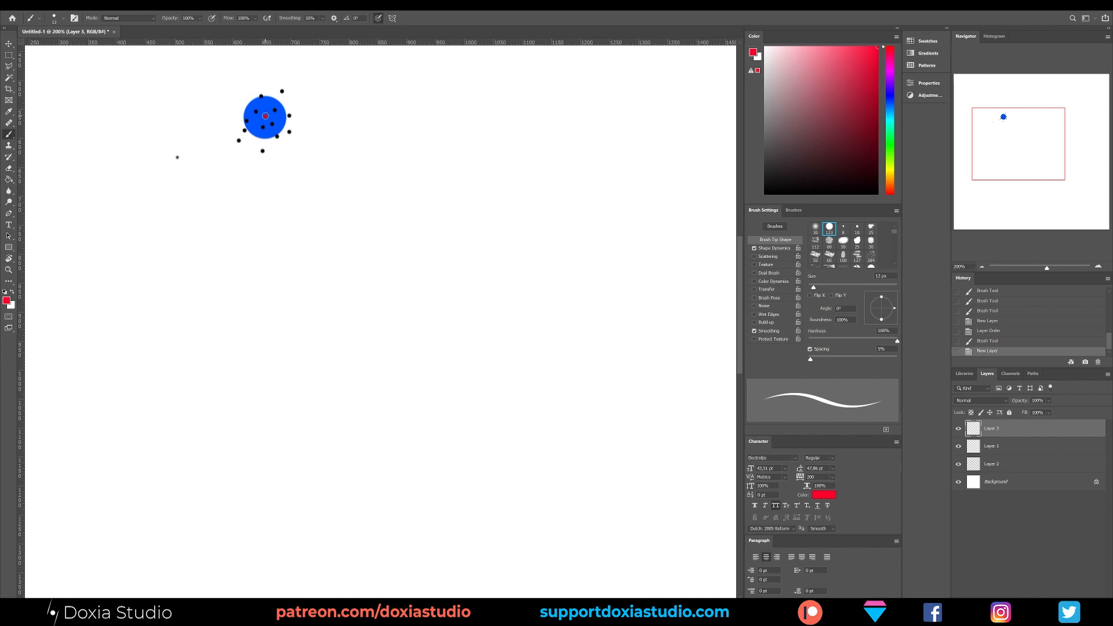
click(275, 110)
click(272, 123)
click(262, 127)
click(246, 120)
click(254, 110)
- Switch to Houdini and rename the point wrangle beneath the scatter nodes as starting_infected_Particles
mouse_move(250, 608)
click(203, 574)
drag(1052, 271, 940, 313)
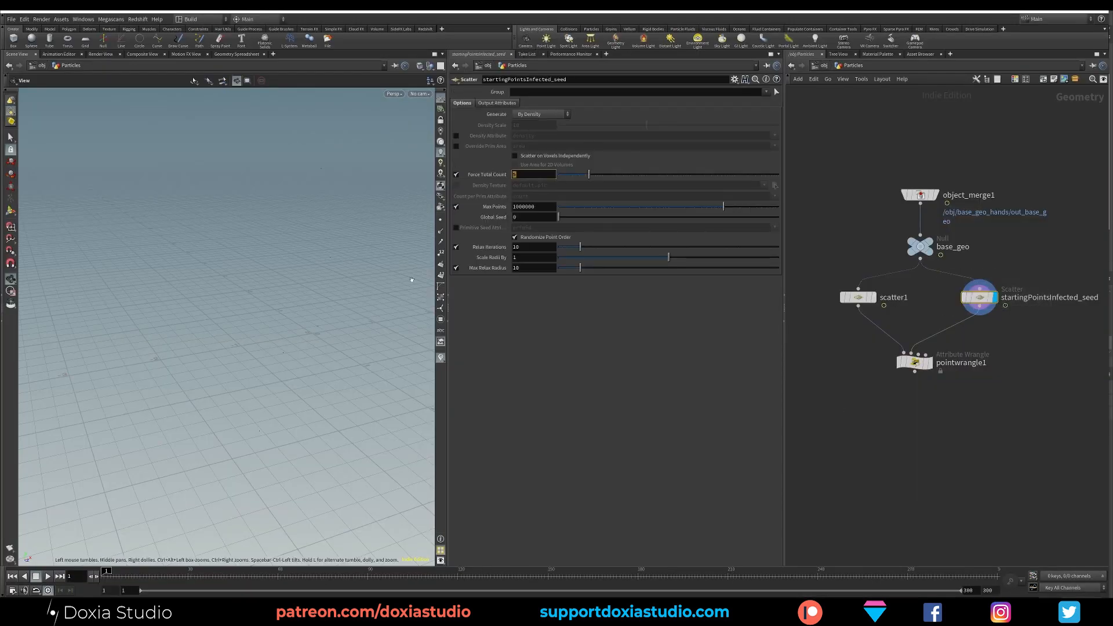
click(914, 362)
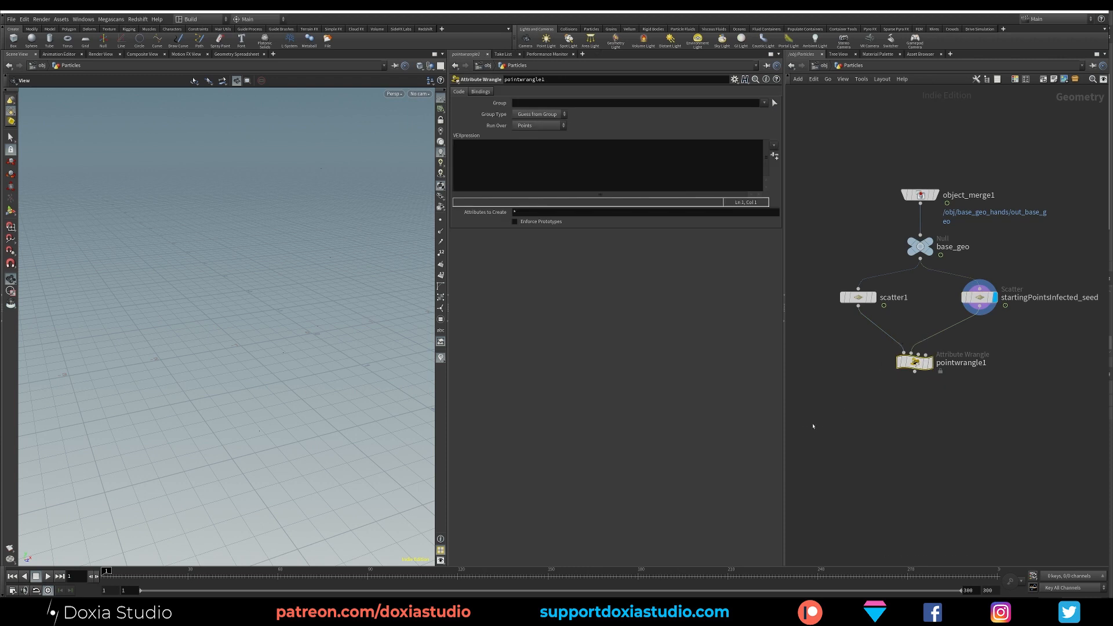
click(980, 363)
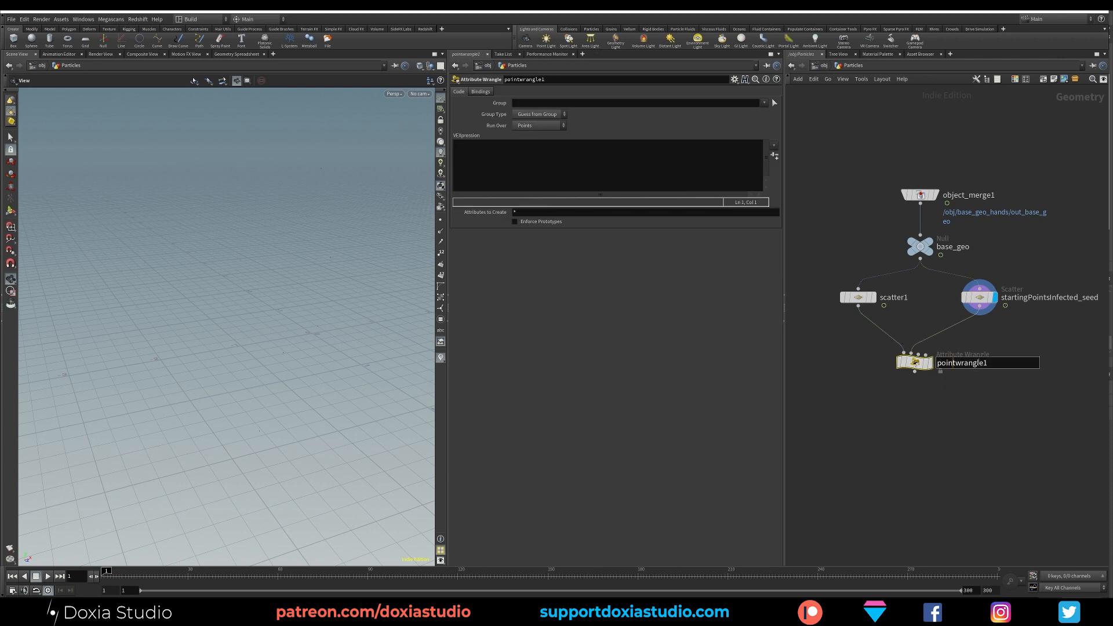
drag(989, 363, 787, 364)
text(starting_infected_Particles)
key(Return)
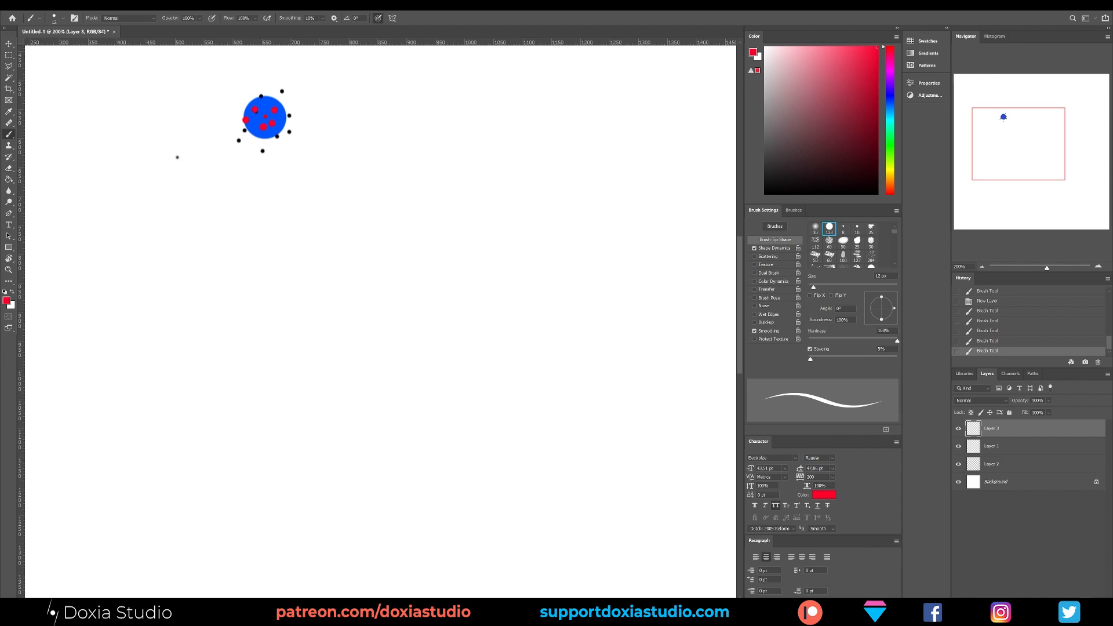
- In Photoshop, paint a second cluster of 13 black dots with an 11 px brush on a new layer, to the right of the first cluster
key(ctrl+shift+alt+n)
key(d)
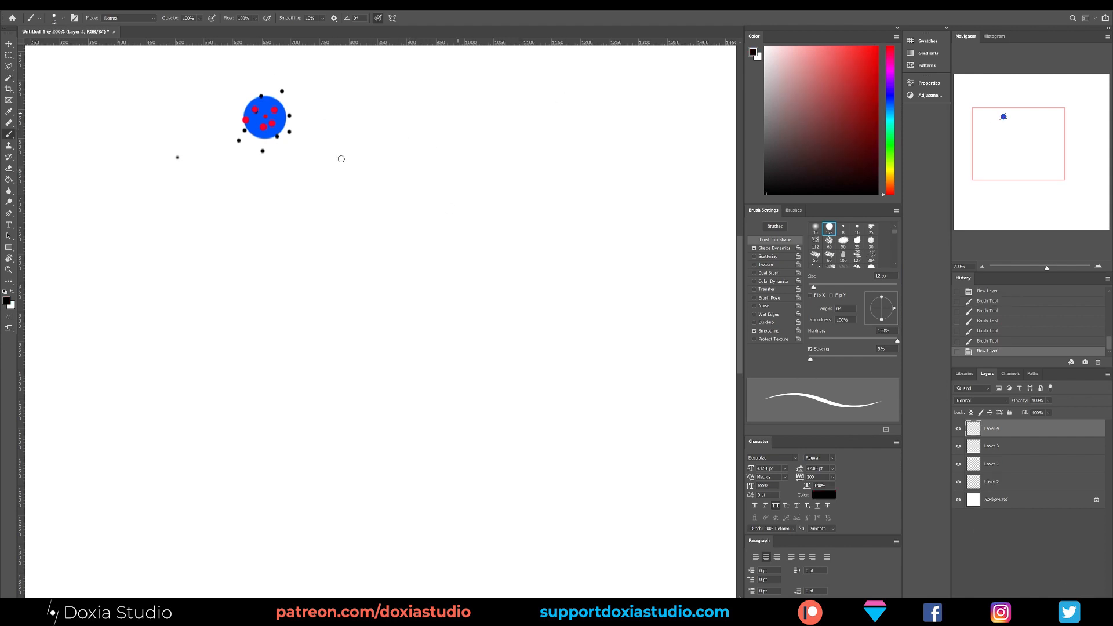
alt+right_drag(470, 134, 457, 130)
click(421, 111)
click(439, 107)
click(439, 125)
click(422, 133)
click(403, 133)
click(408, 124)
click(444, 149)
click(455, 131)
click(465, 115)
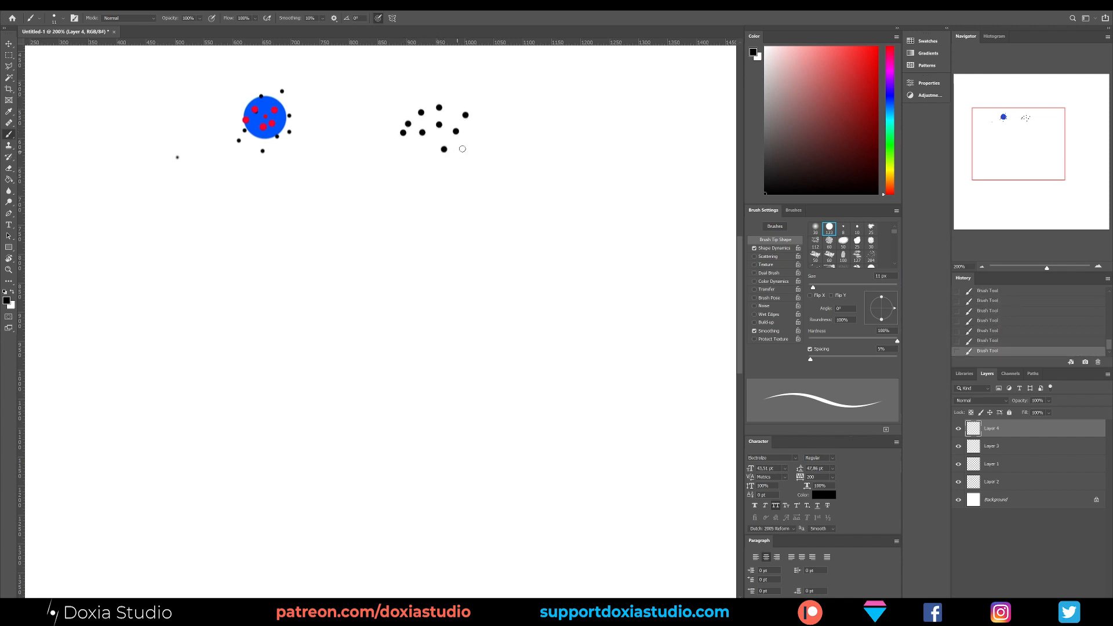
click(466, 145)
click(424, 151)
click(406, 151)
click(435, 136)
- Paint a red dot in the middle of the second cluster and create a new layer placed beneath Layer 4
click(877, 47)
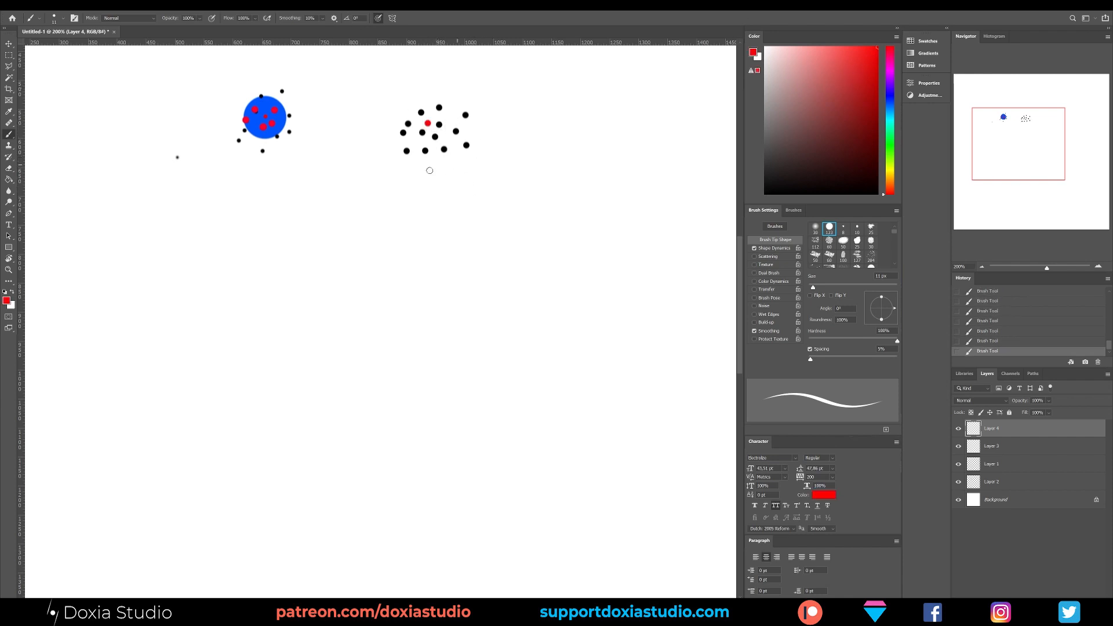
click(1086, 605)
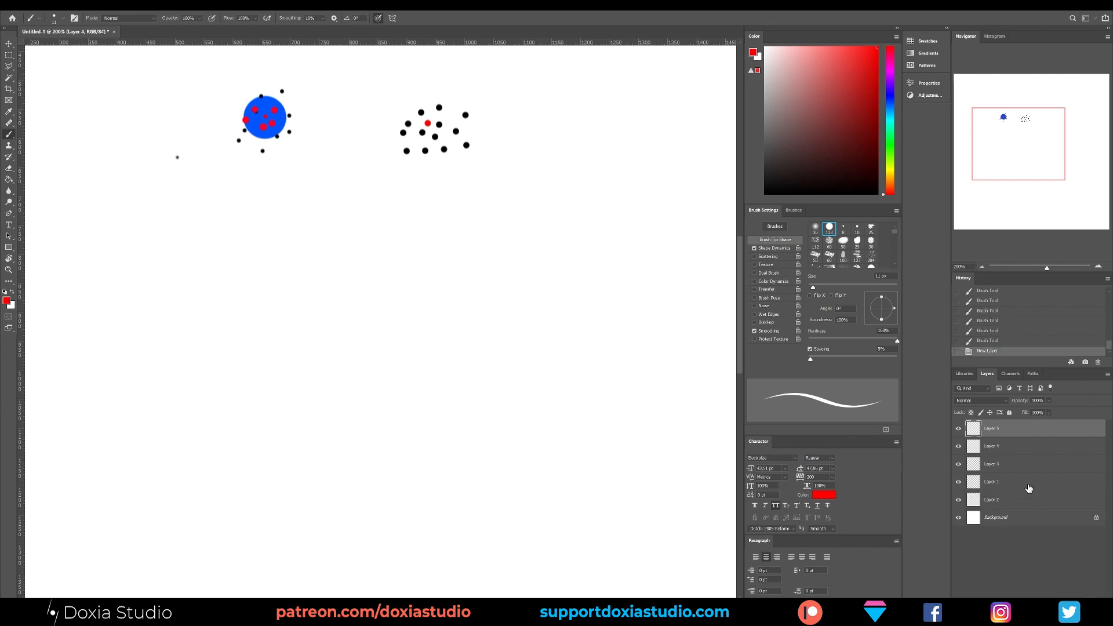
drag(1011, 431, 998, 453)
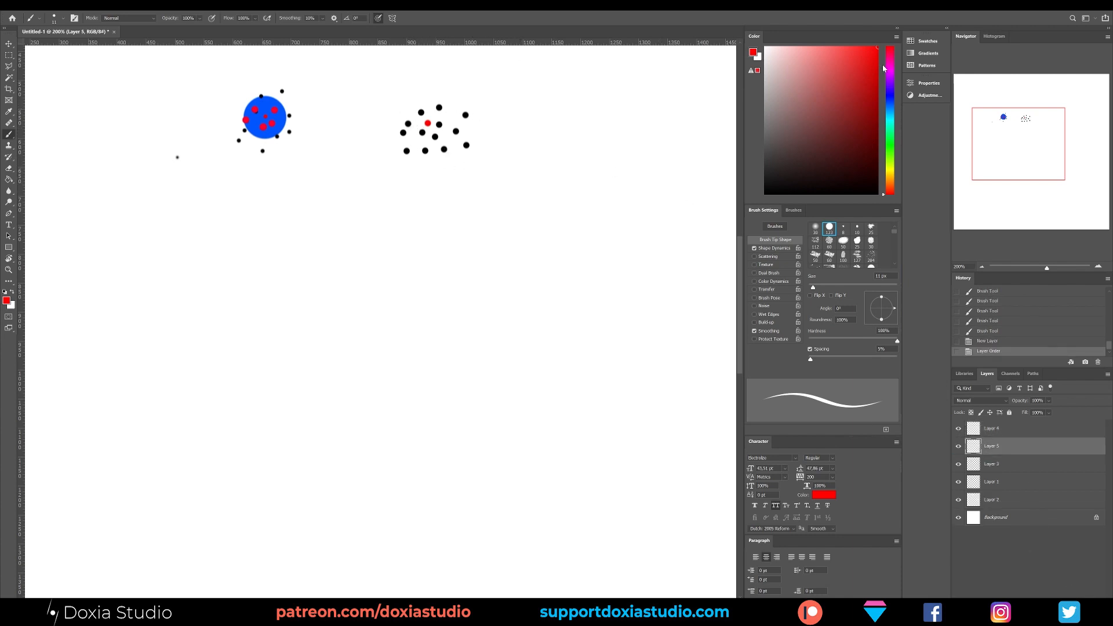
- Paint a blue circle about 110 px wide on Layer 5, behind the second cluster of dots
click(890, 94)
alt+right_drag(471, 142, 530, 149)
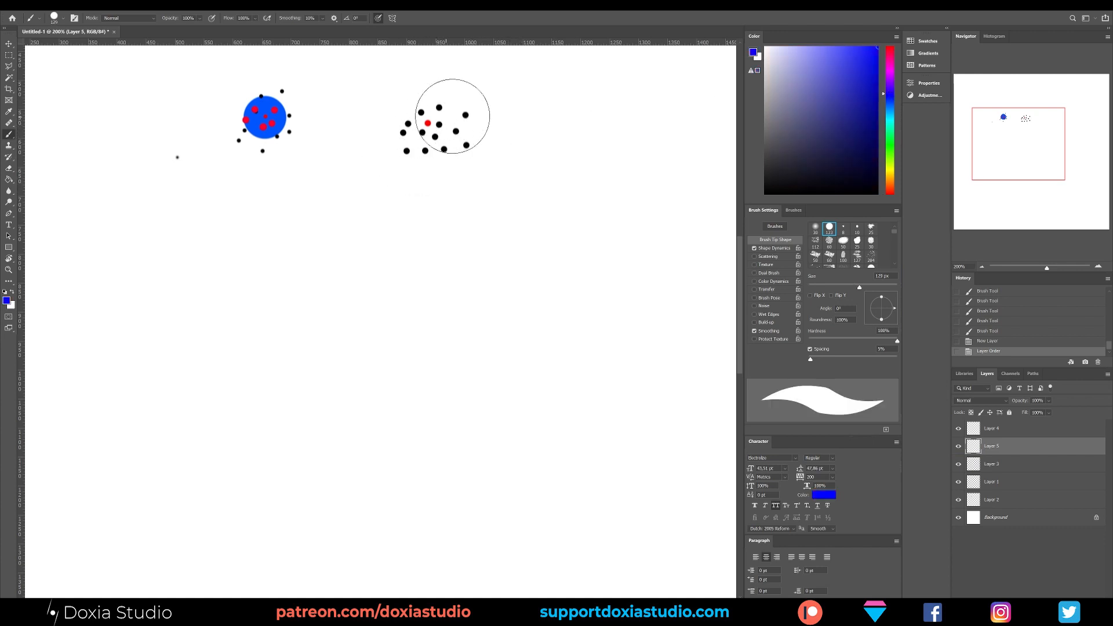
key(v)
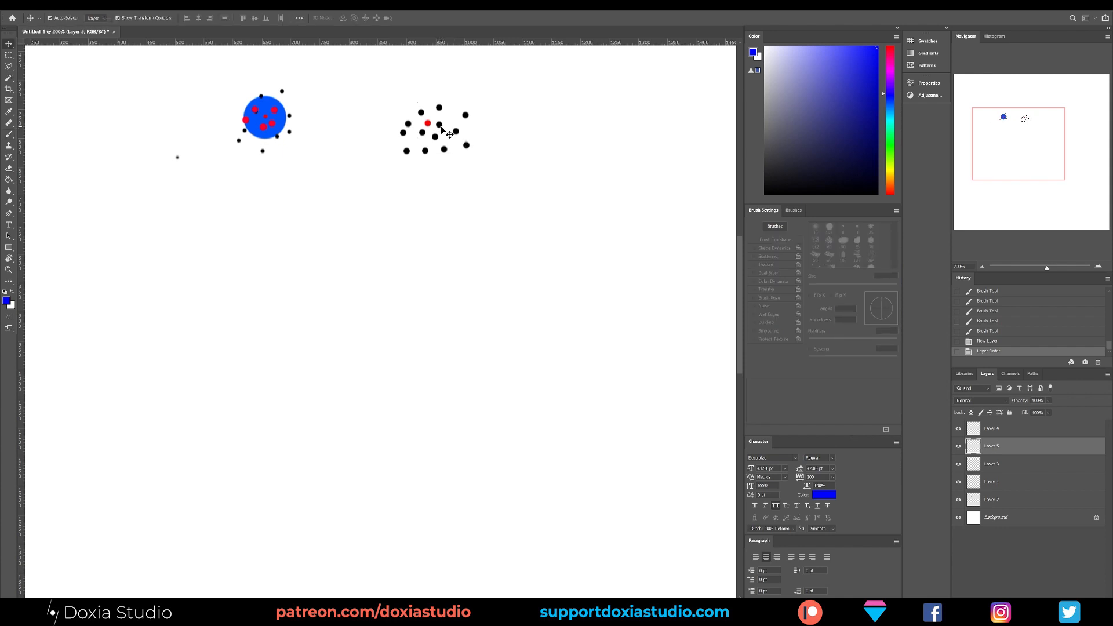
key(b)
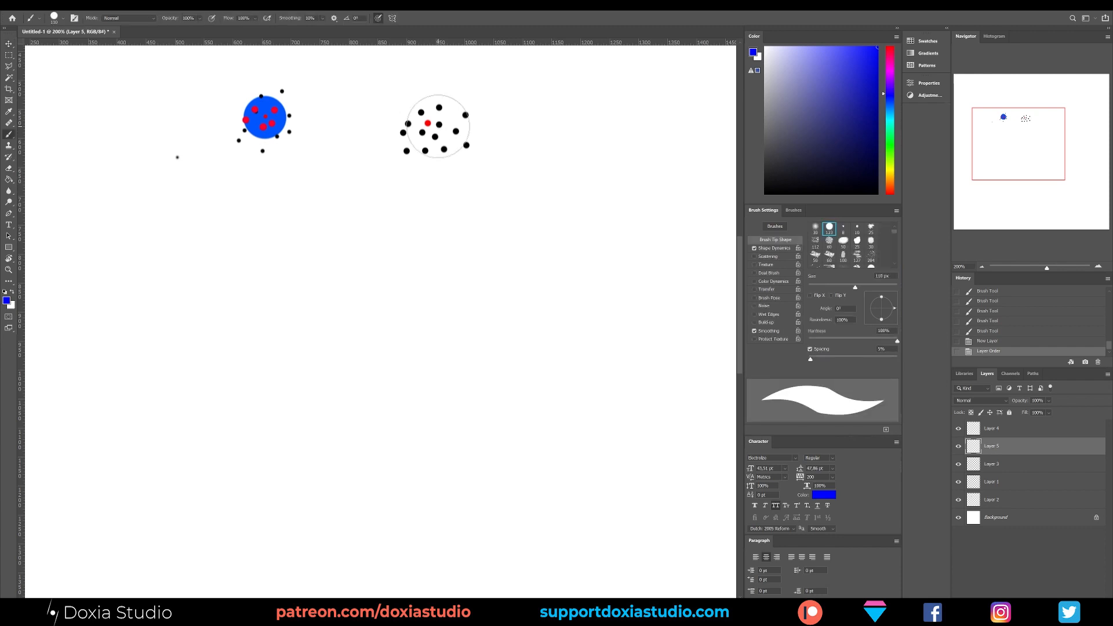
click(437, 125)
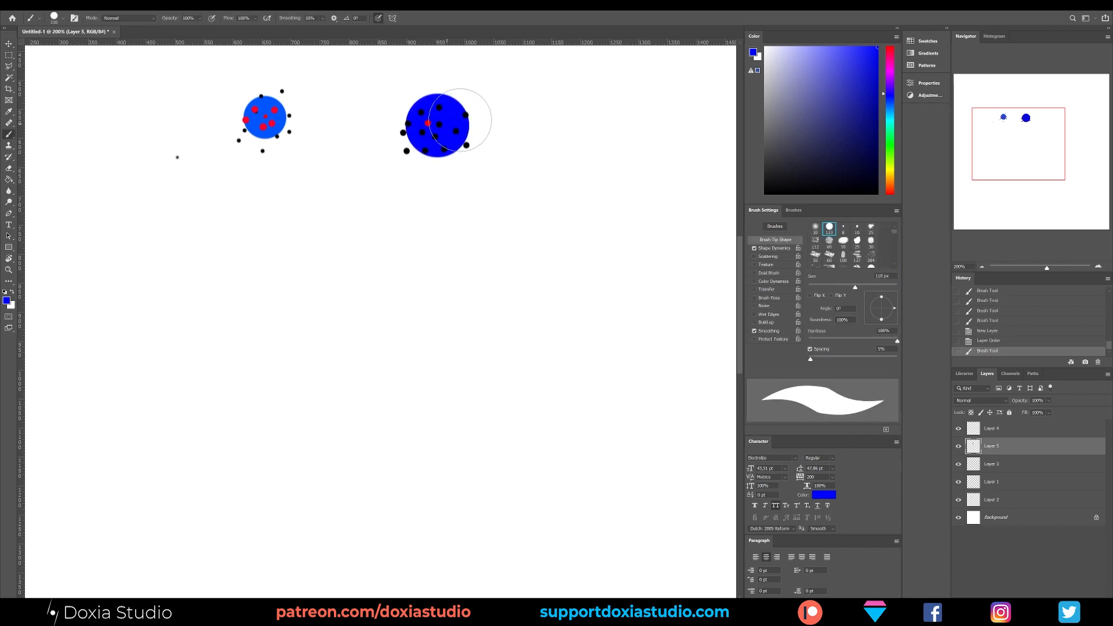
- On a new layer above Layer 4, paint a larger red dot about 24 px wide over the black dot at the second blue circle's centre
key(v)
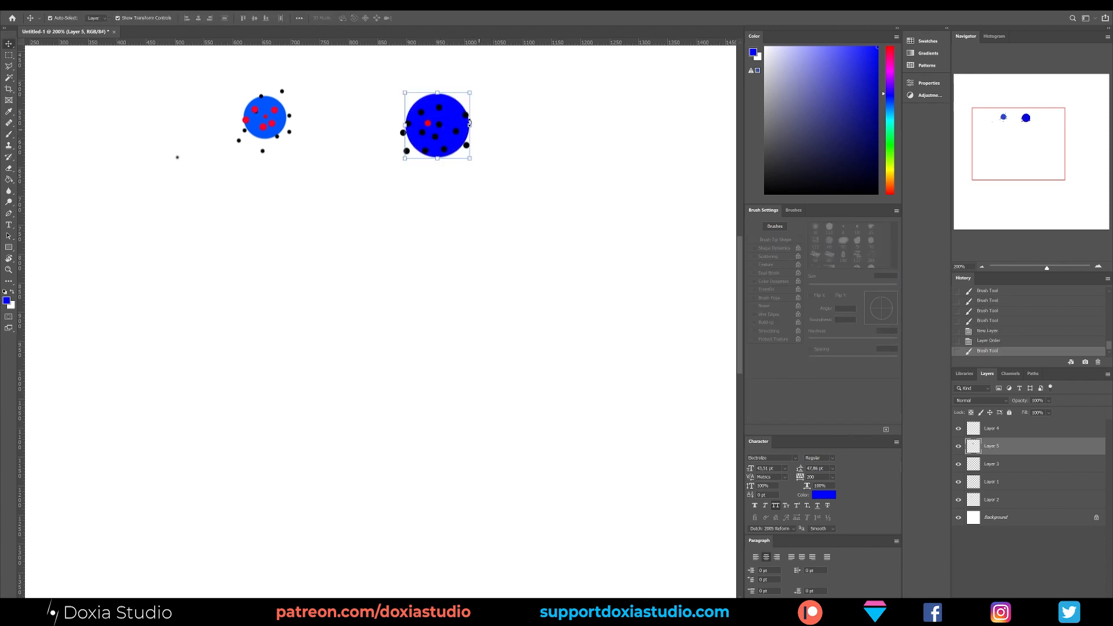
click(440, 124)
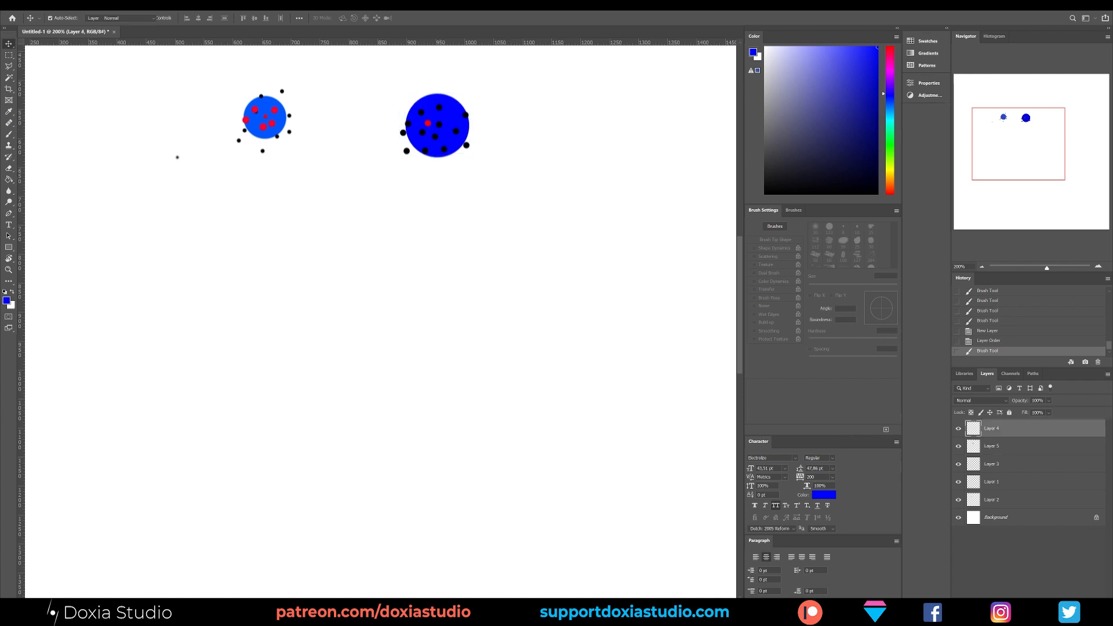
key(b)
key(ctrl+shift+alt+n)
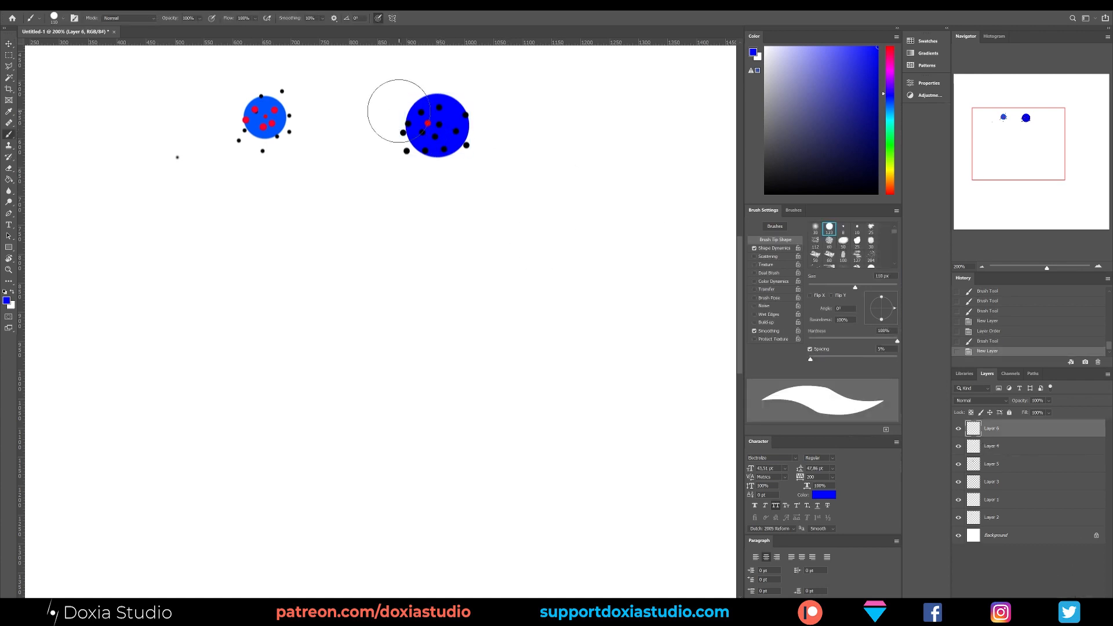
drag(885, 65, 884, 47)
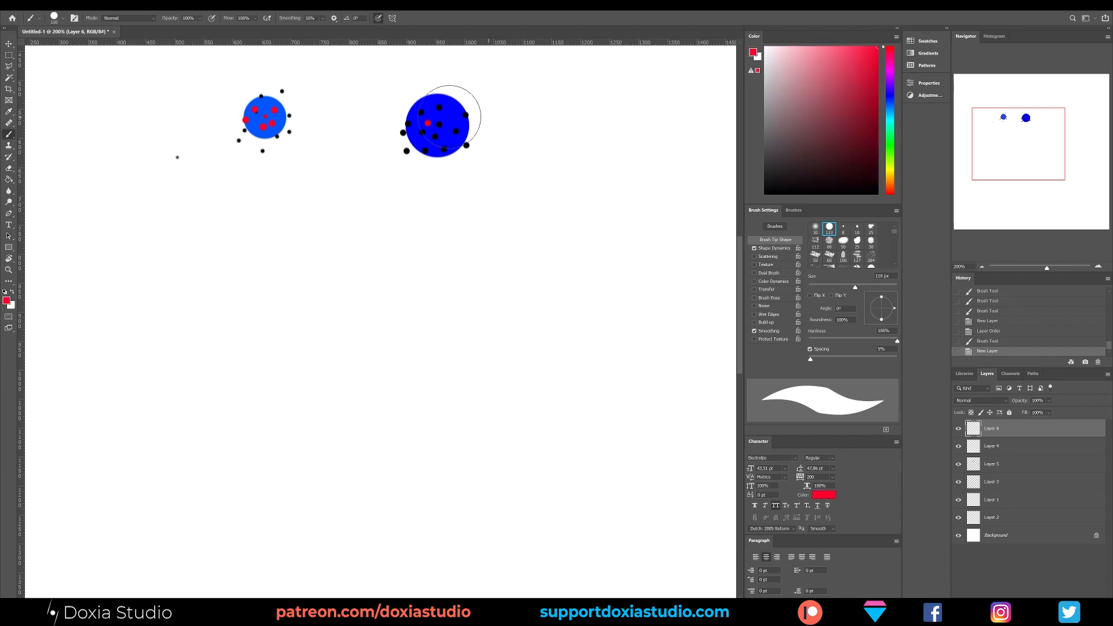
alt+right_drag(446, 130, 415, 132)
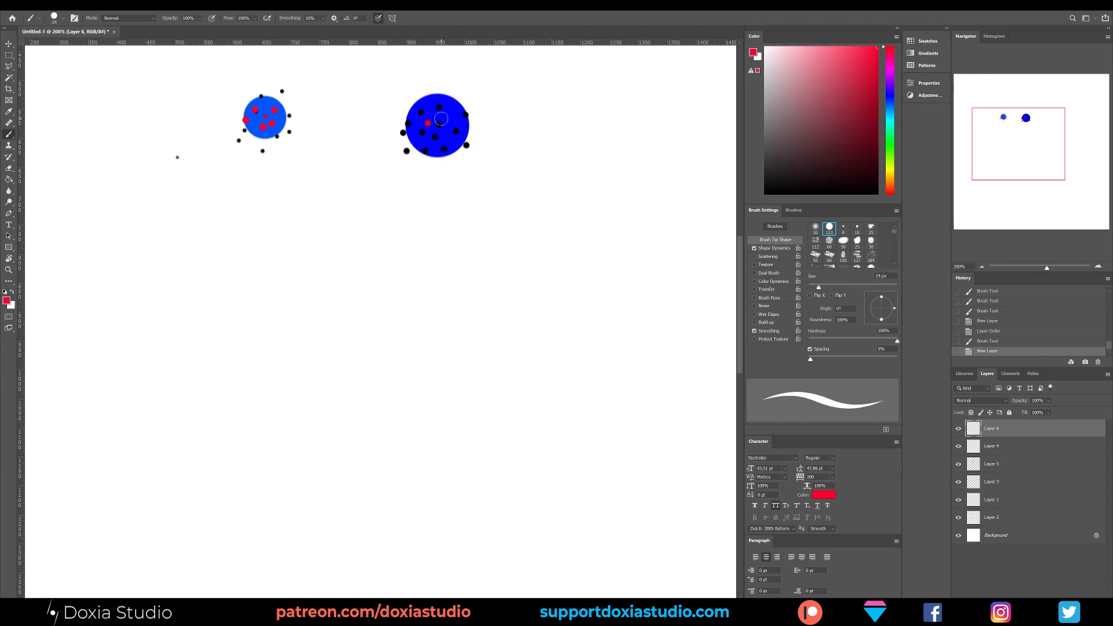
click(439, 125)
key(ctrl+t)
key(v)
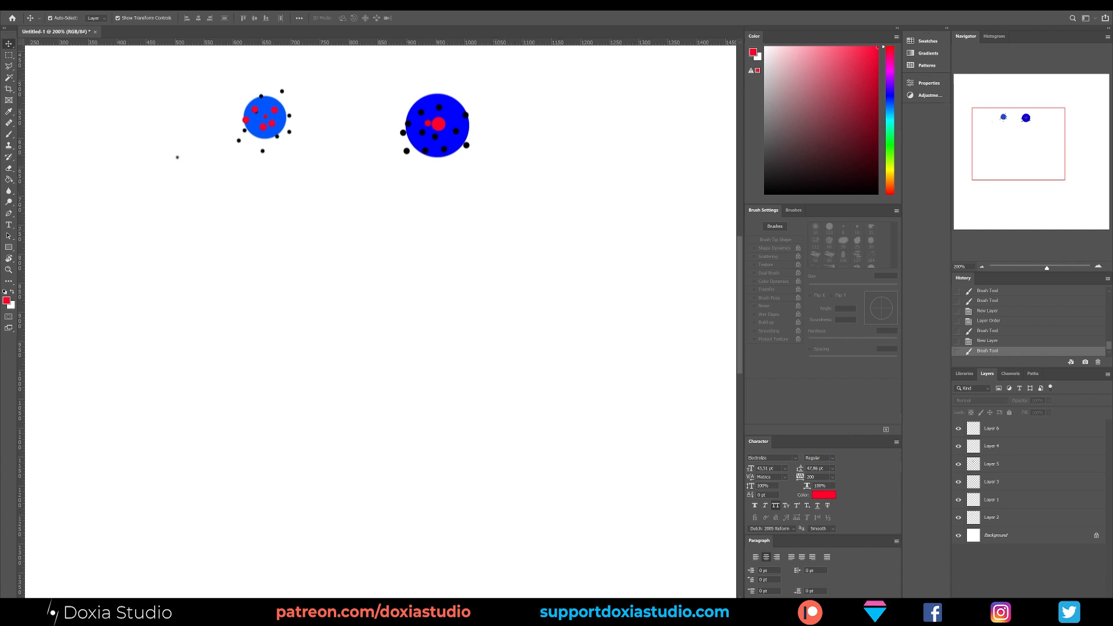
- Switch to Houdini and open the VEXpression of the starting_infected_Particles wrangle for editing
mouse_move(250, 609)
click(201, 574)
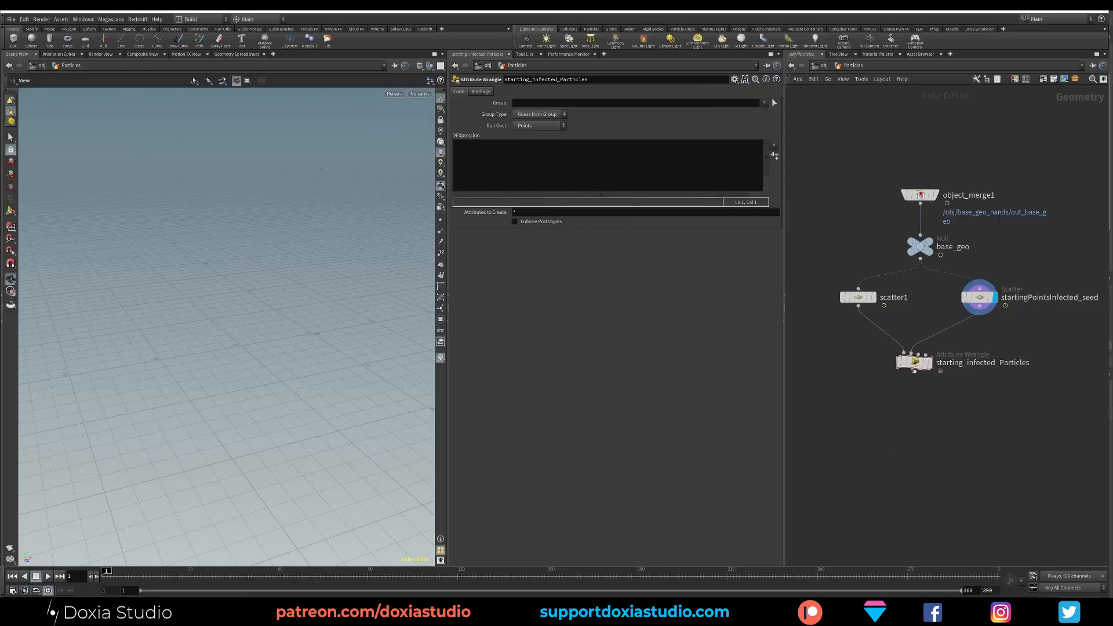
click(914, 365)
click(629, 155)
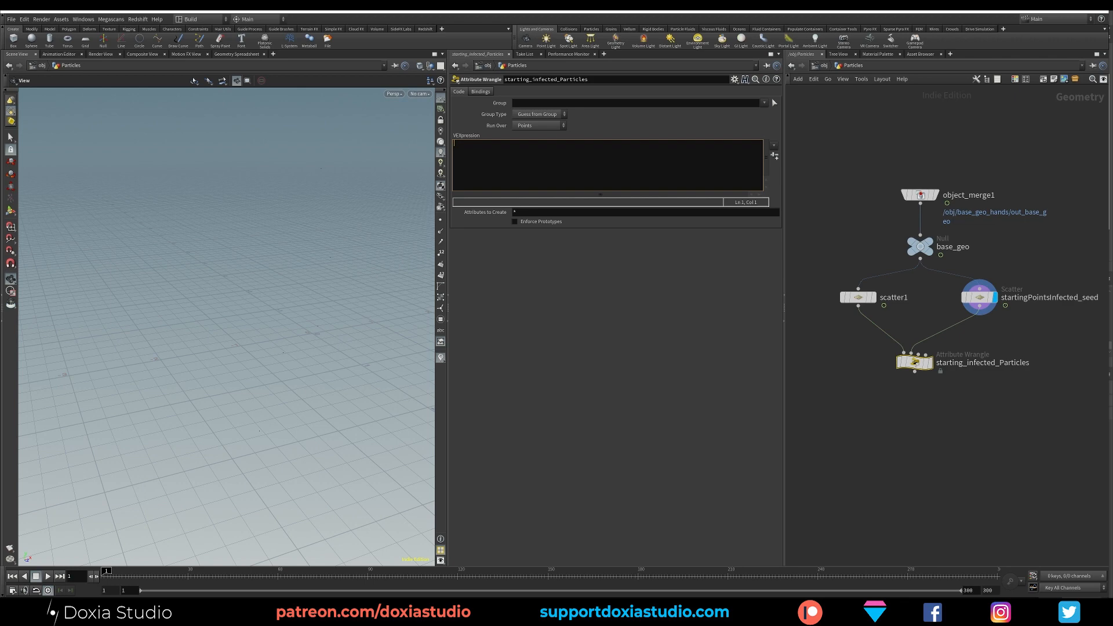
- Switch to the browser and examine the description and argument signatures of the pcfind VEX function
drag(1112, 58, 510, 12)
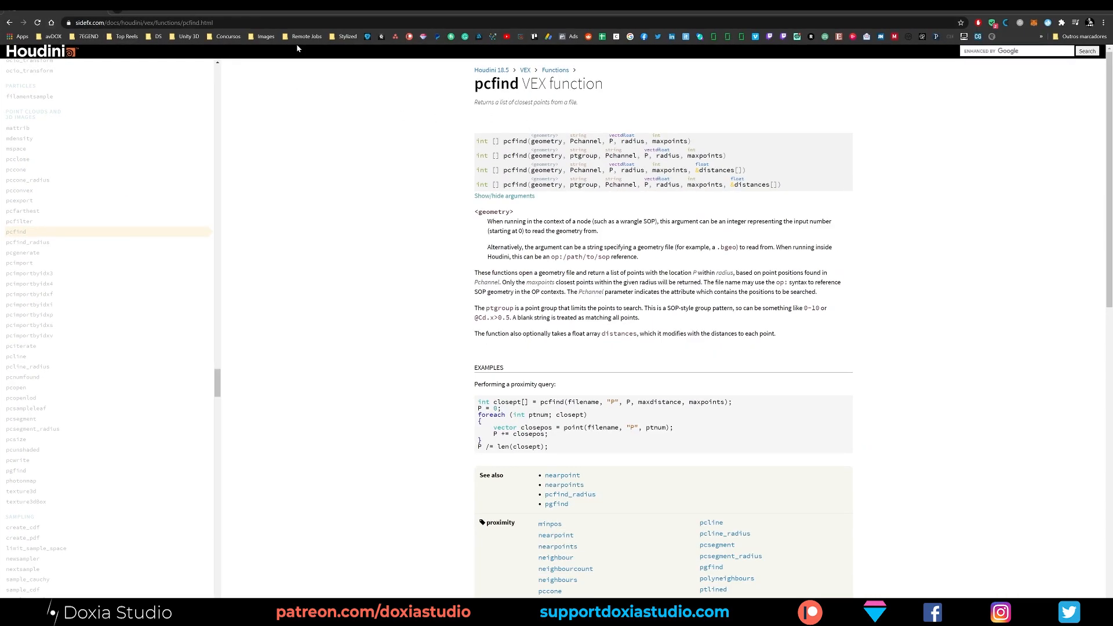
drag(699, 273, 702, 282)
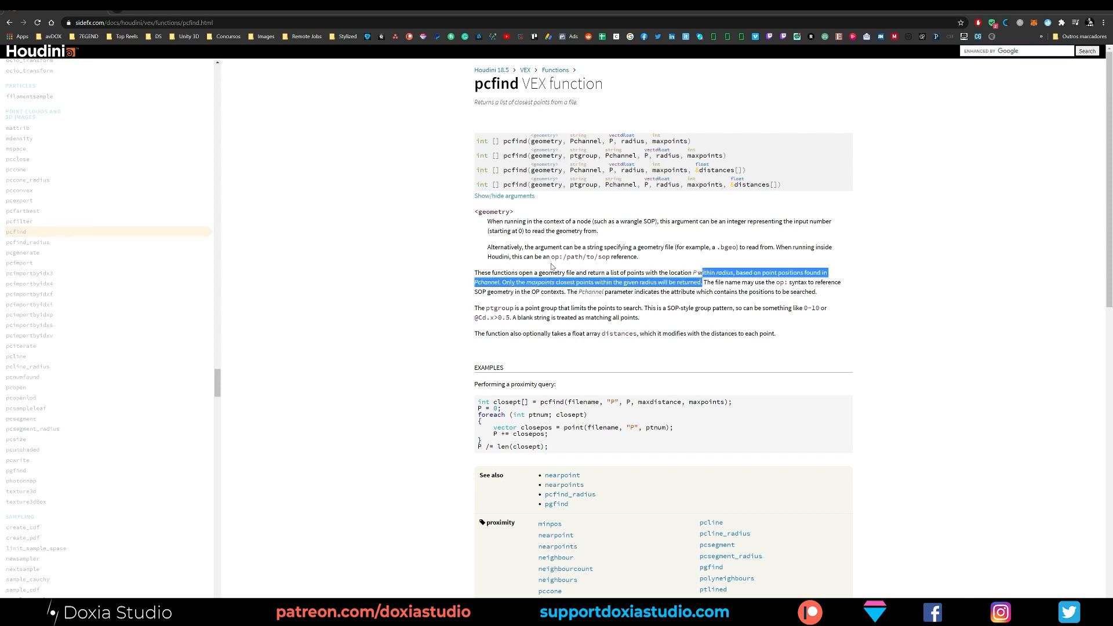
click(552, 267)
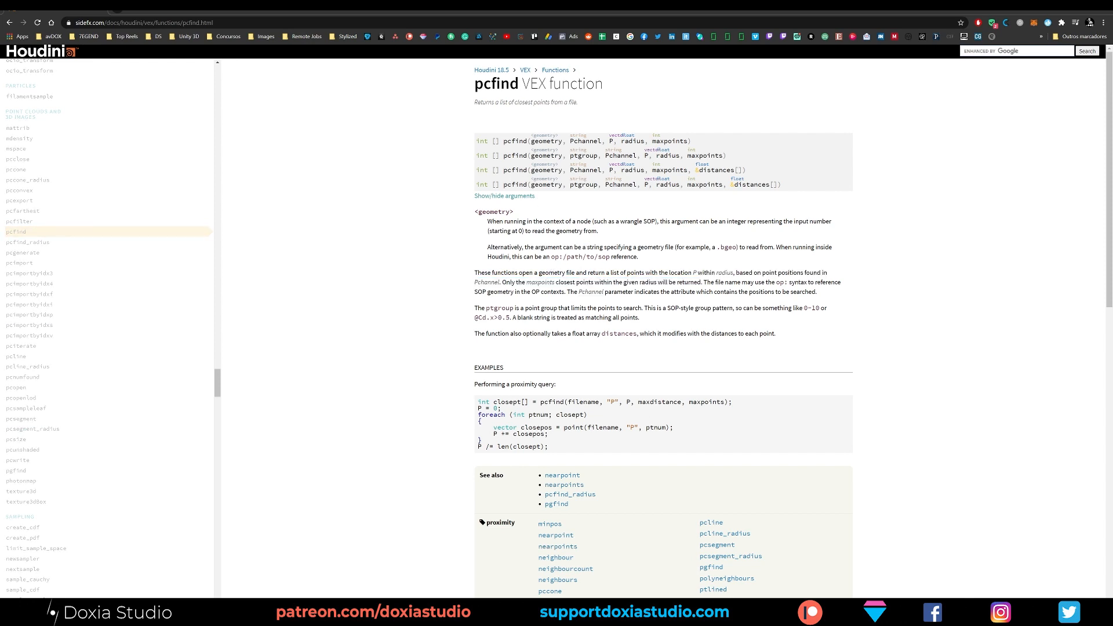
drag(475, 84, 522, 84)
drag(574, 247, 577, 248)
drag(503, 140, 530, 141)
drag(622, 142, 680, 142)
click(681, 143)
- Examine the proximity query example code for pcfind, especially its maxpoints argument, and return to Houdini
scroll(663, 324, down, 1)
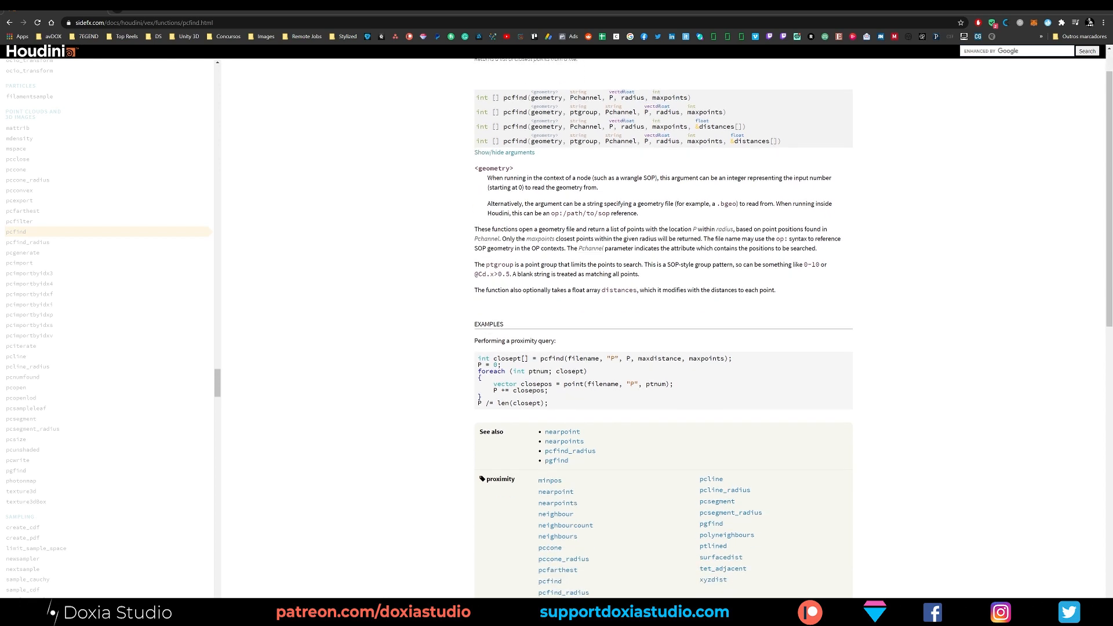
drag(574, 406, 473, 361)
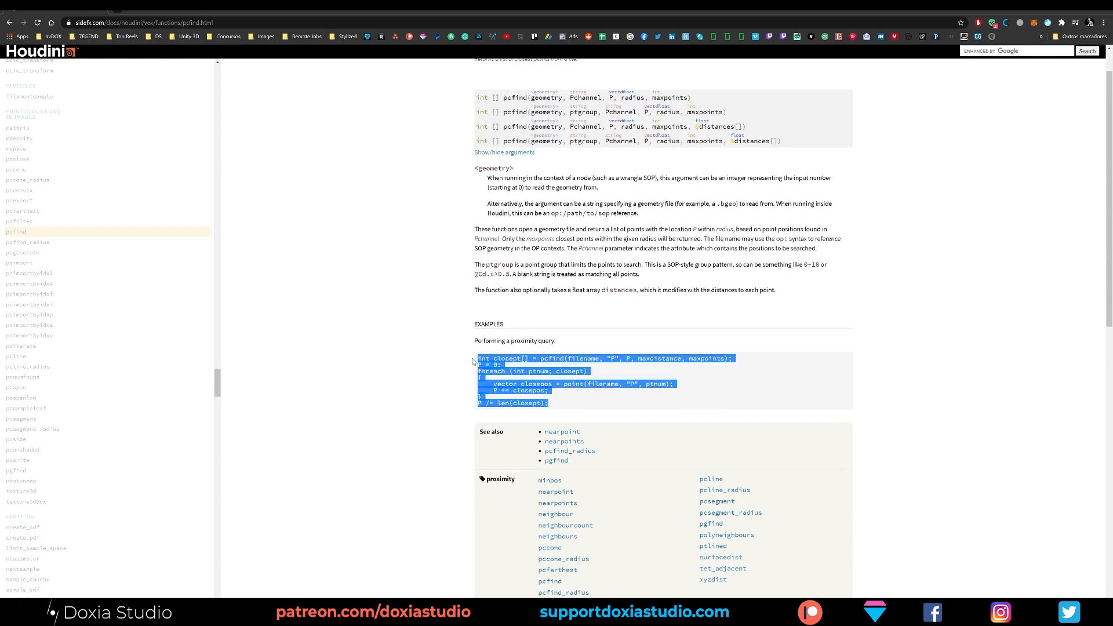
click(585, 370)
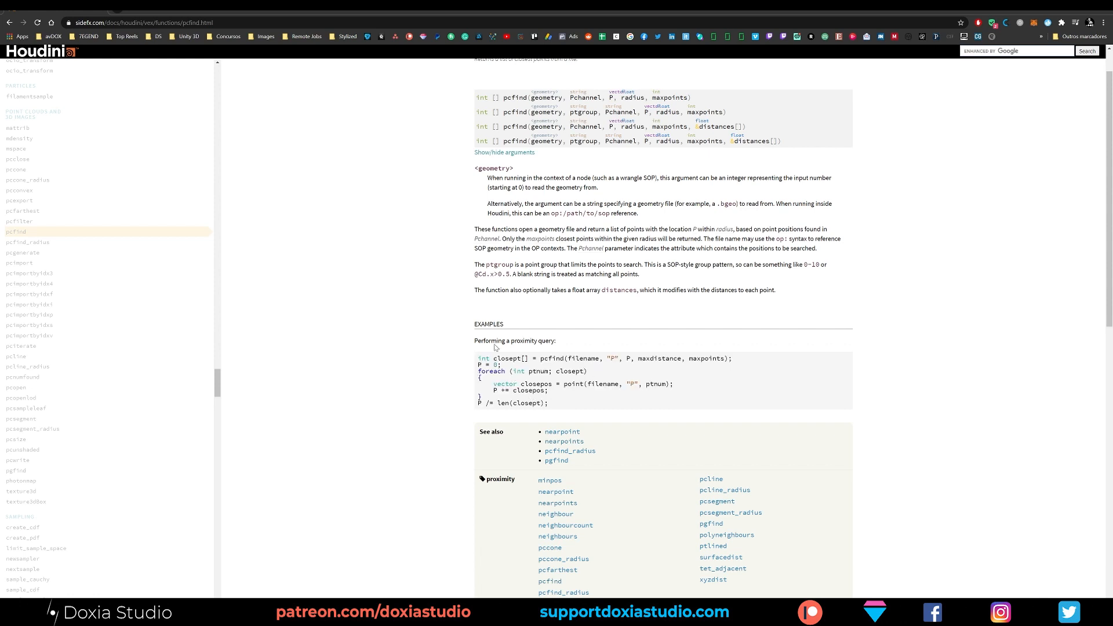
drag(733, 358, 701, 361)
click(696, 365)
key(alt+Tab)
key(alt+Tab)
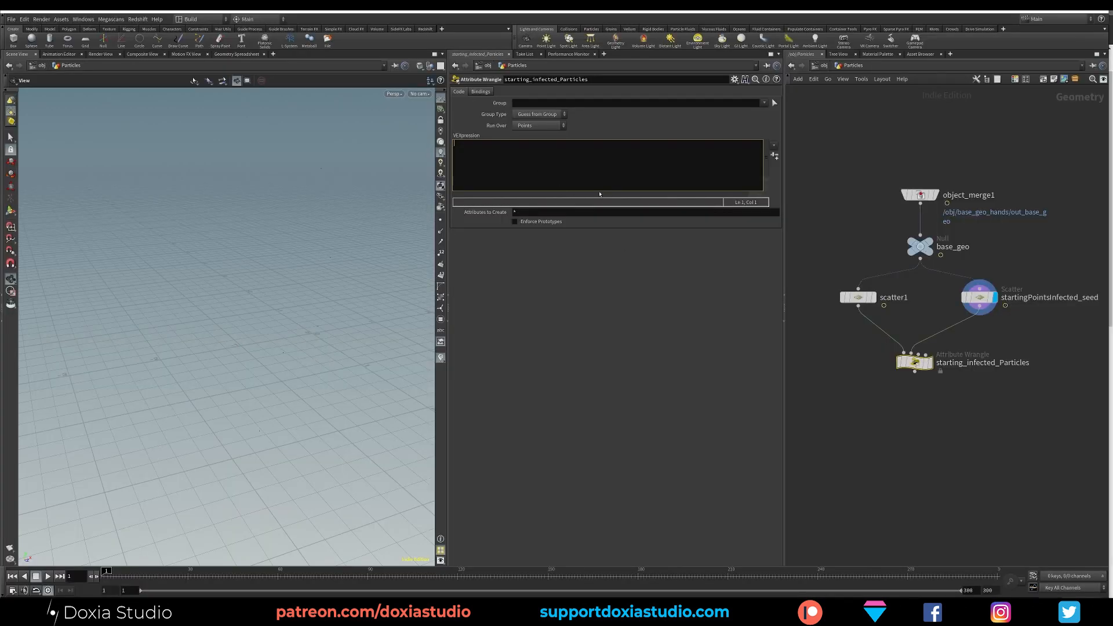
click(603, 173)
click(601, 193)
click(599, 144)
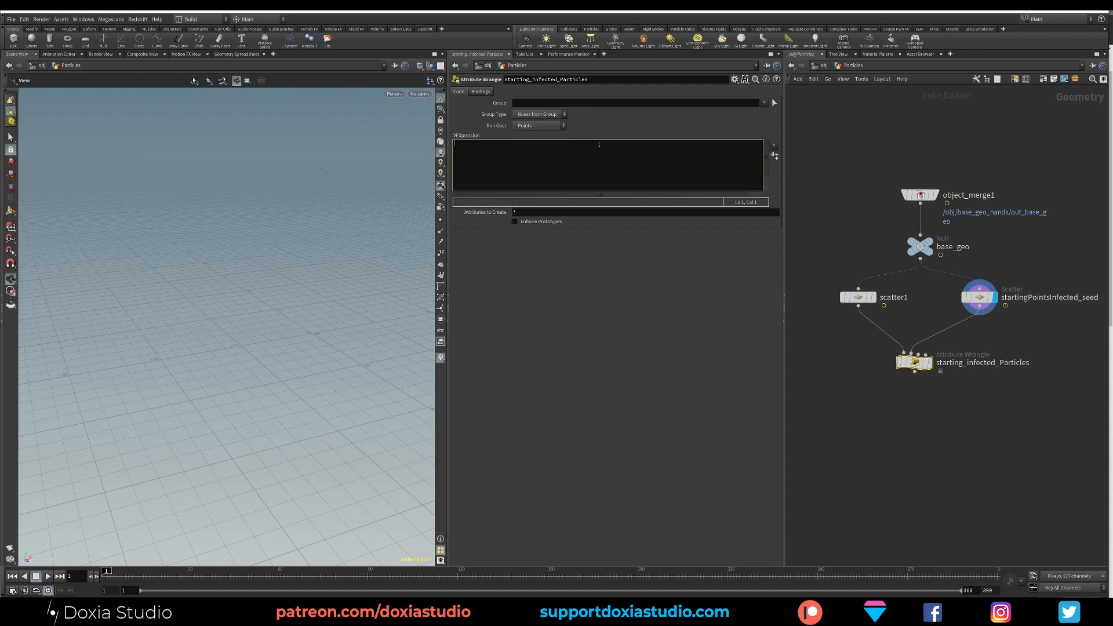
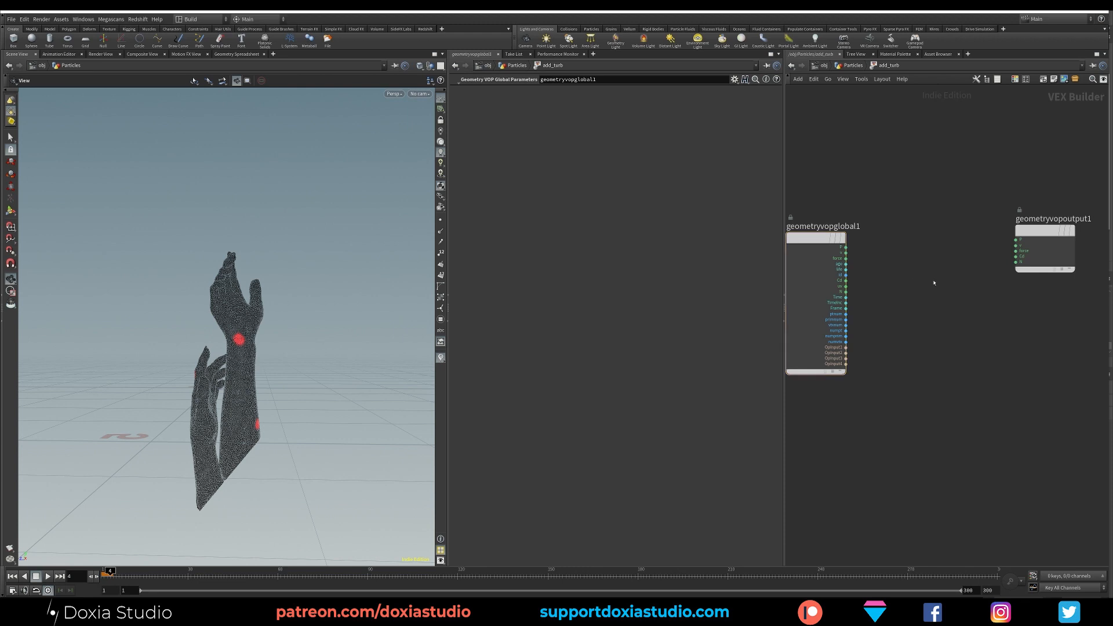
- Add a Turbulent Noise node inside add_turb, feed the global P into its pos input, and space out the nodes
key(Tab)
text(turb)
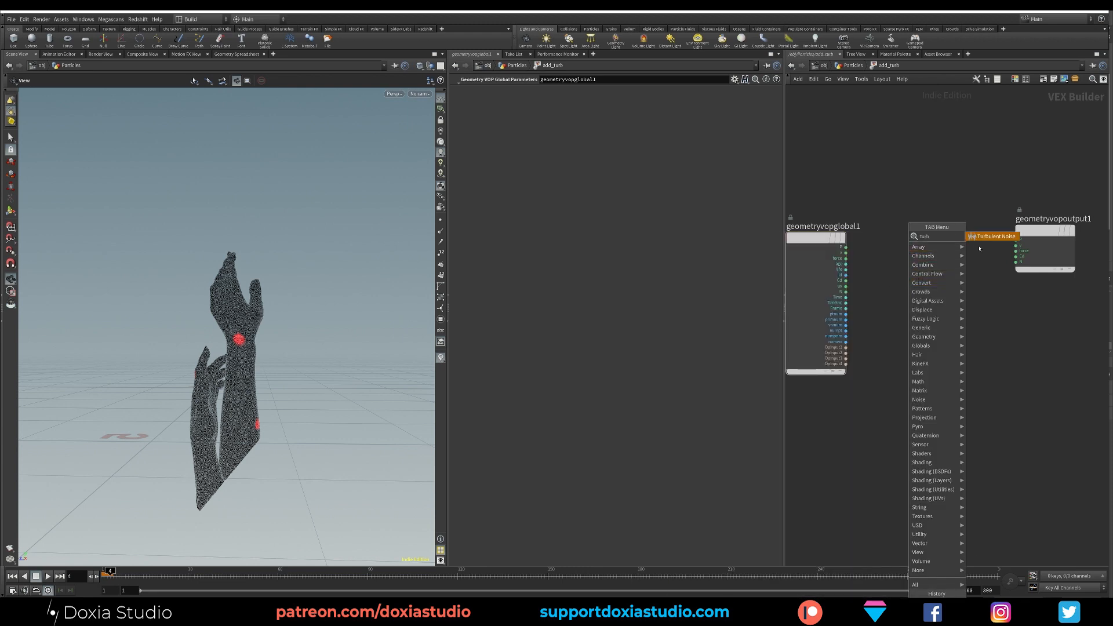
click(979, 239)
click(909, 259)
drag(846, 247, 880, 273)
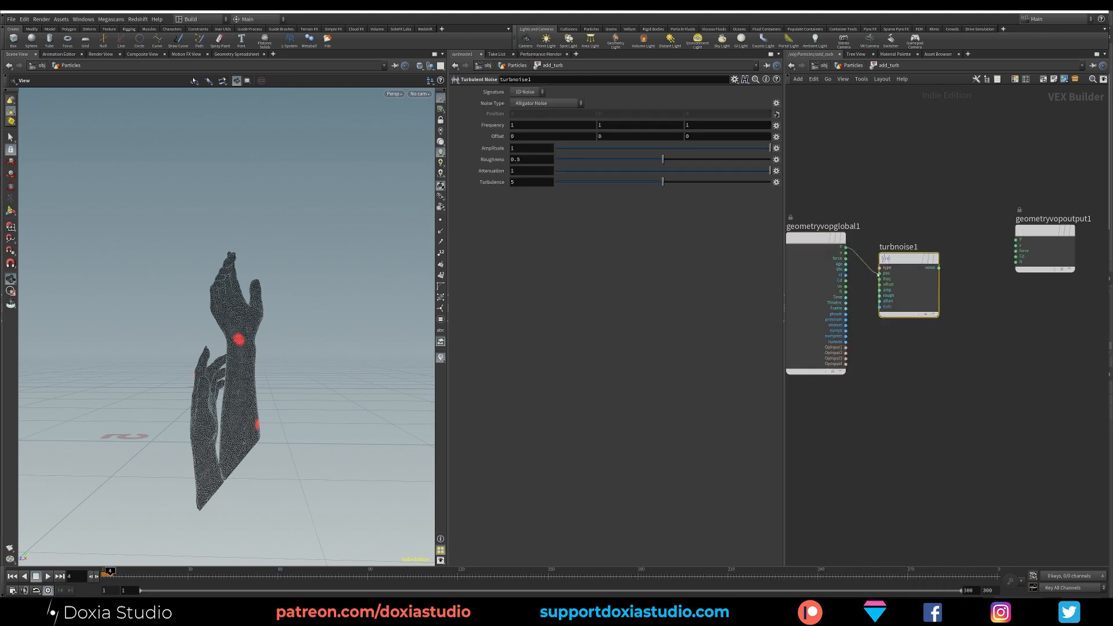
drag(1043, 231, 1058, 232)
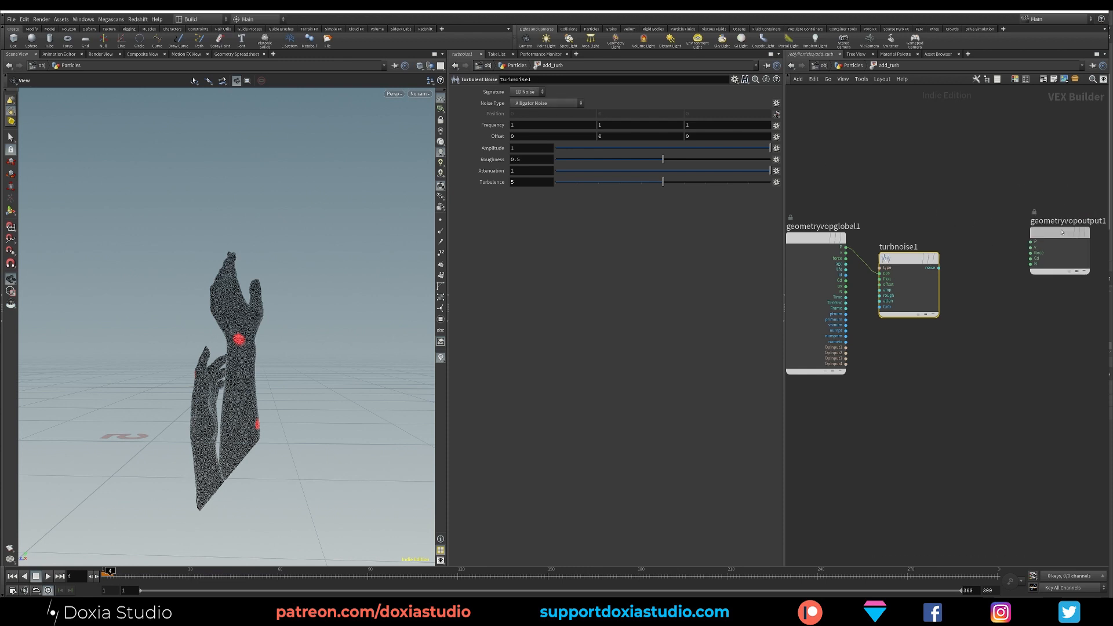
middle_drag(961, 215, 909, 207)
drag(851, 252, 843, 232)
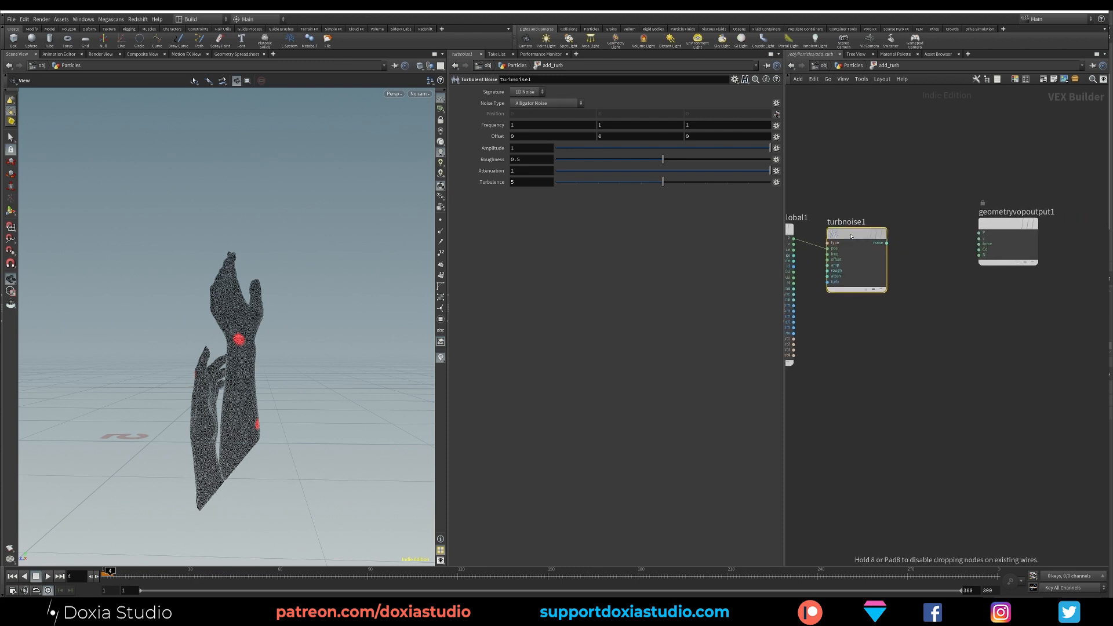
- Add a Ramp Parameter node, wire the turbulent noise output into it, and set its ramp type to Spline Ramp (float)
key(Tab)
text(ramp)
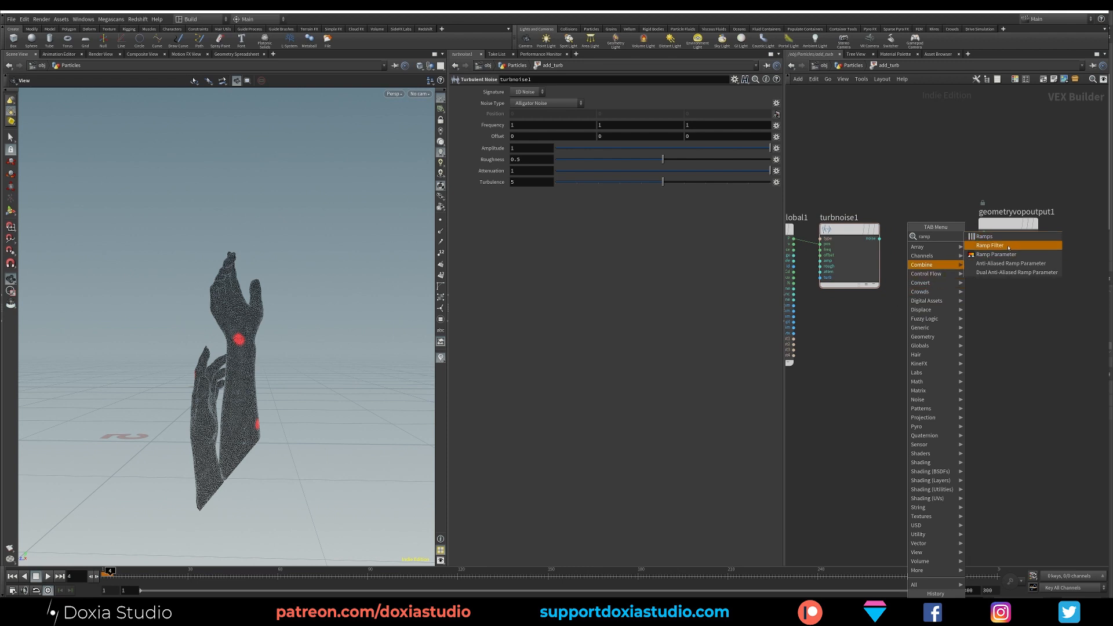
click(986, 254)
click(927, 297)
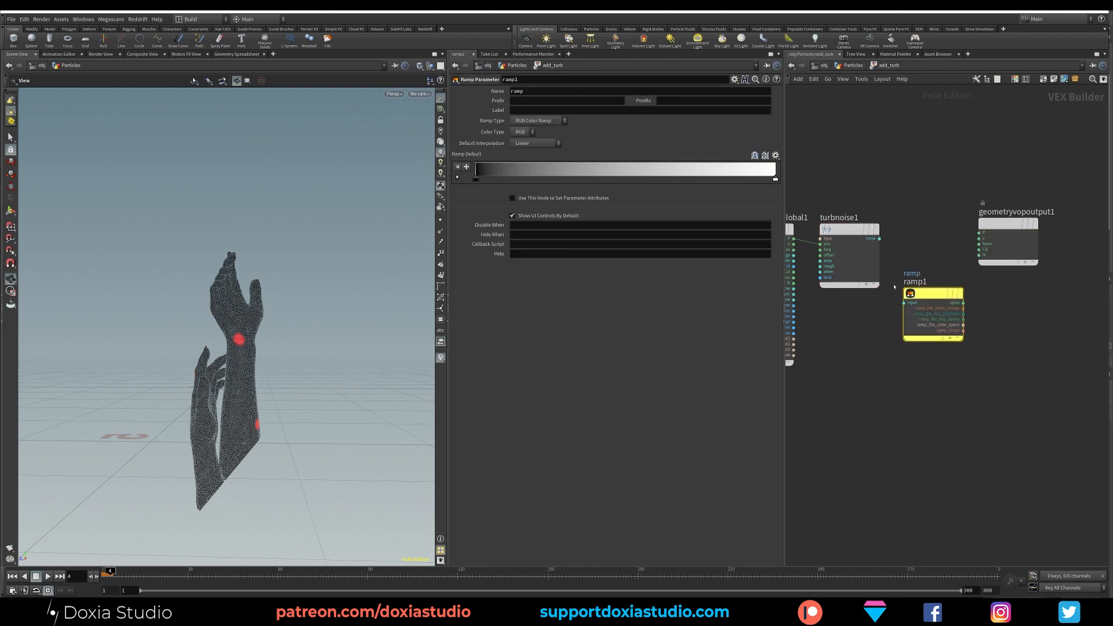
drag(879, 239, 904, 303)
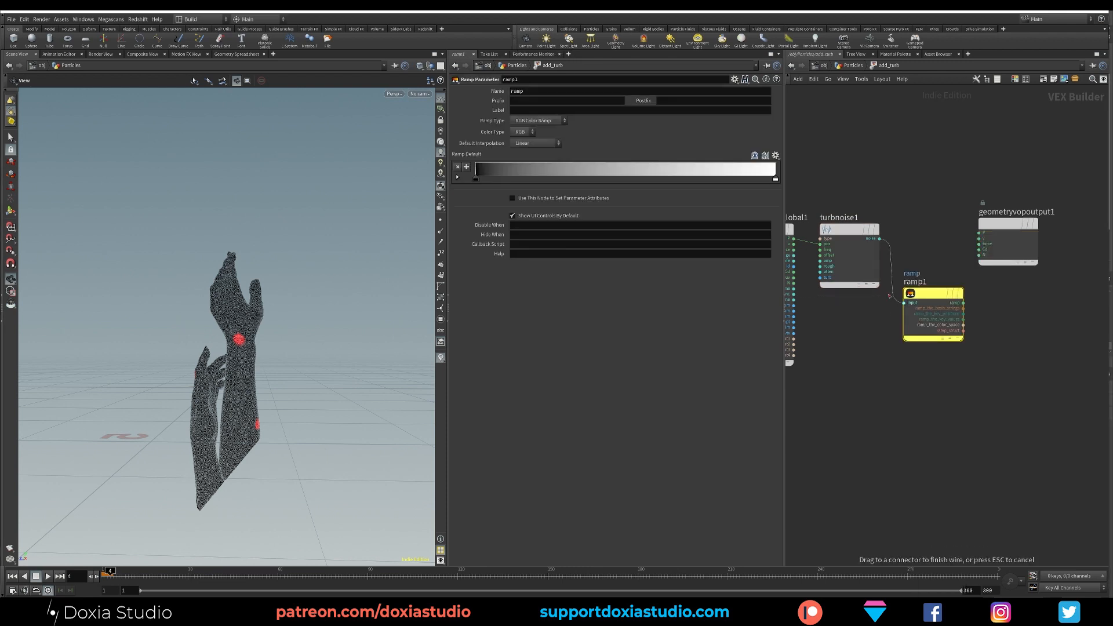
click(545, 121)
click(534, 139)
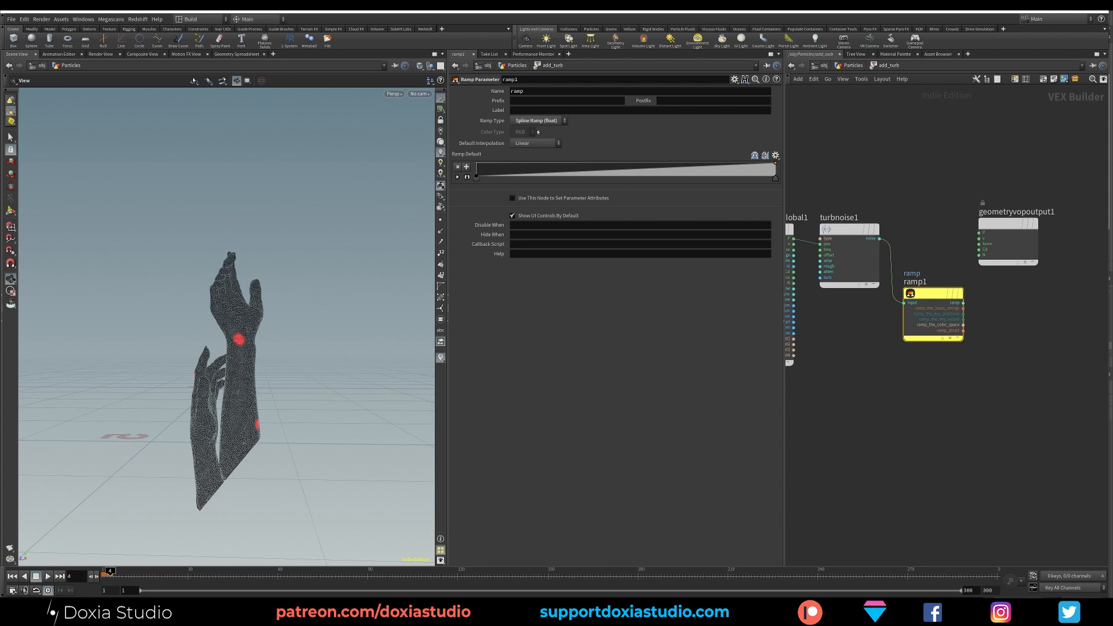
- Move the geometry output node further away and wire the ramp output into its Cd input
drag(1004, 225, 1048, 224)
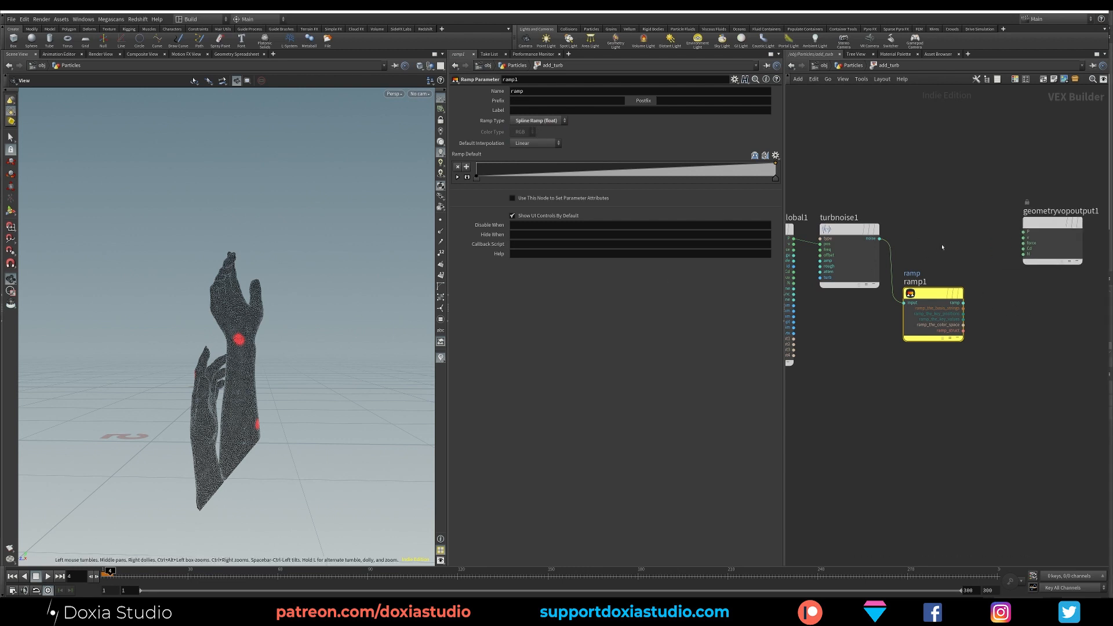
middle_drag(941, 246, 900, 258)
drag(922, 315, 982, 259)
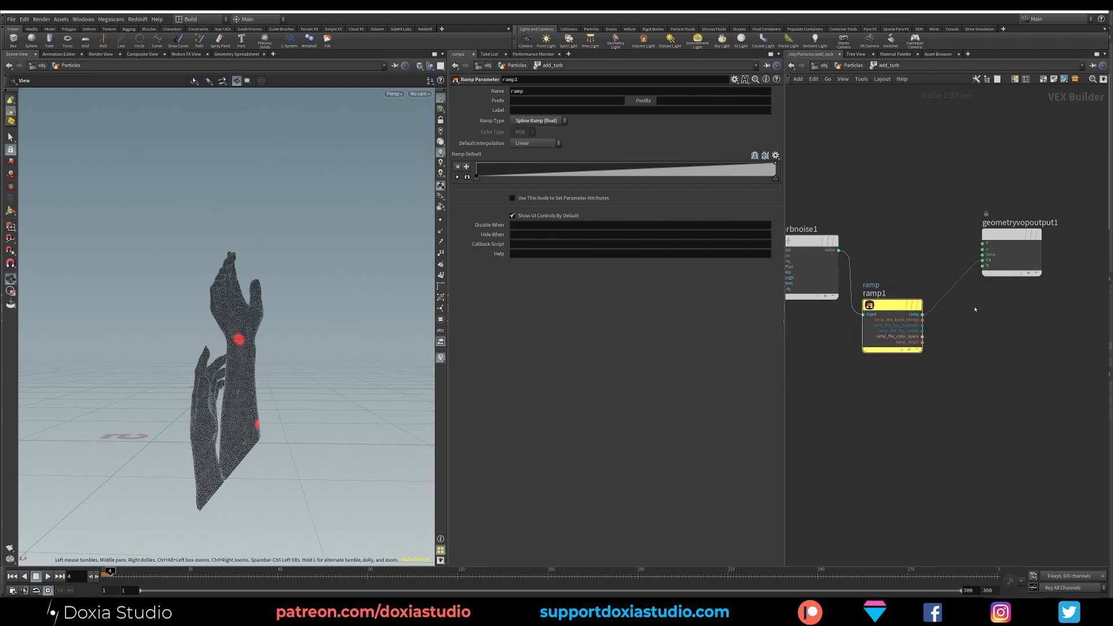
- Display the add_turb node in the Particles network and raise the value of the ramp's end point to 1
key(u)
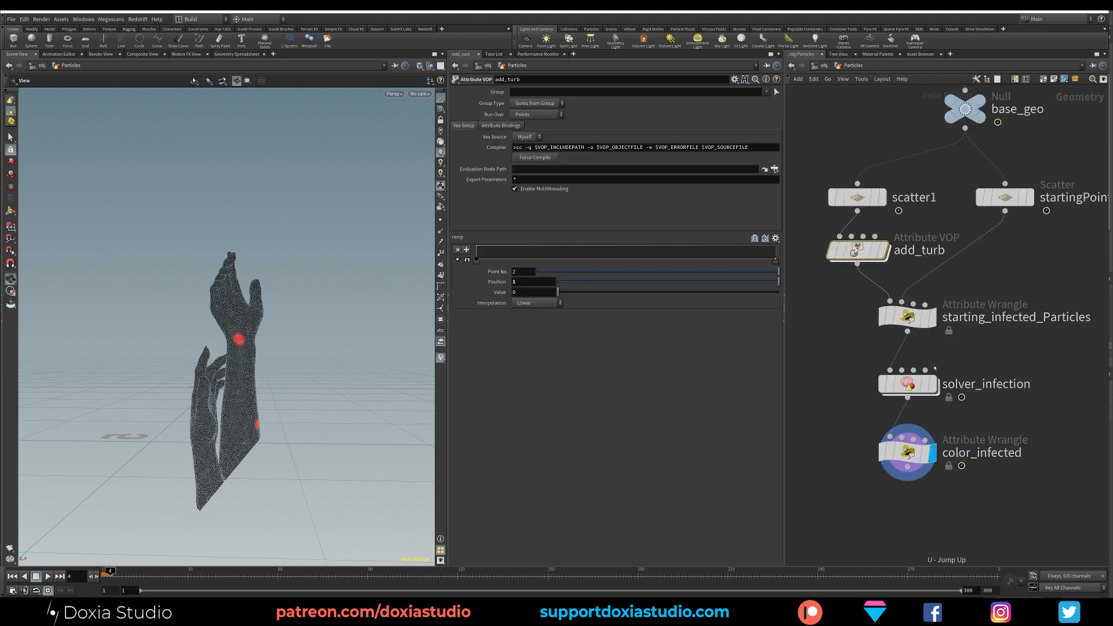
click(885, 253)
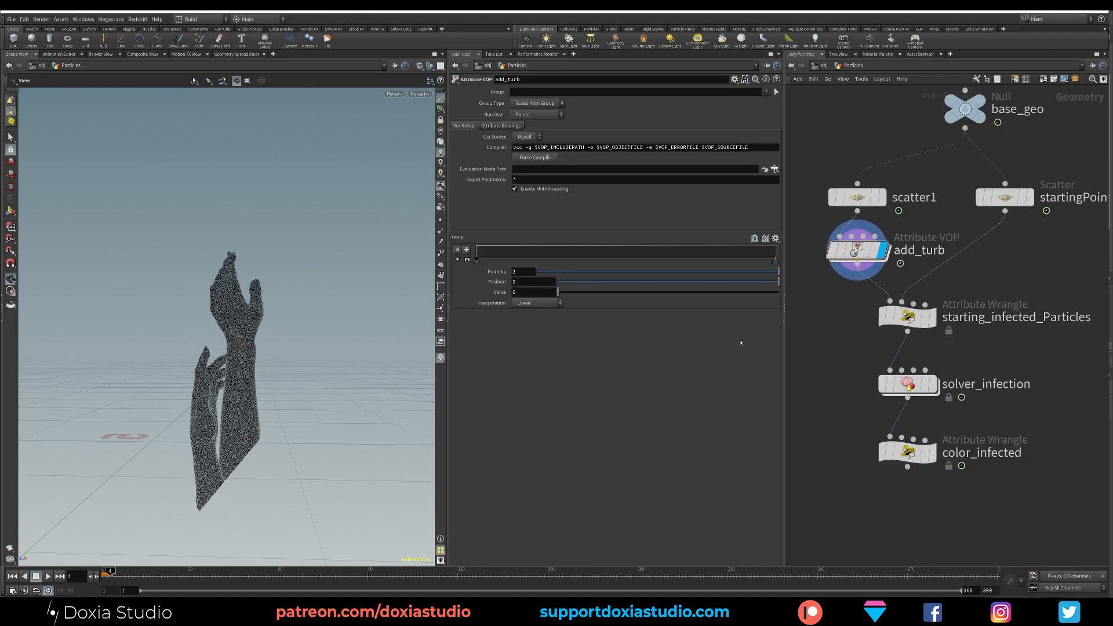
drag(776, 258, 788, 240)
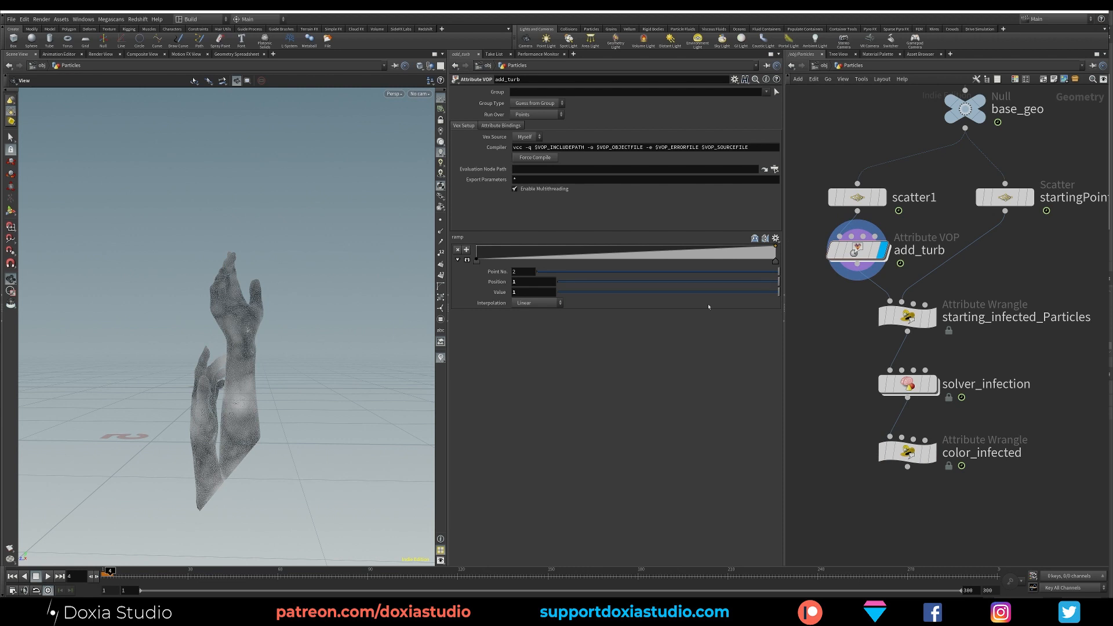
- Inside add_turb, add a Bind Export node and wire the ramp output into its input
double_click(866, 250)
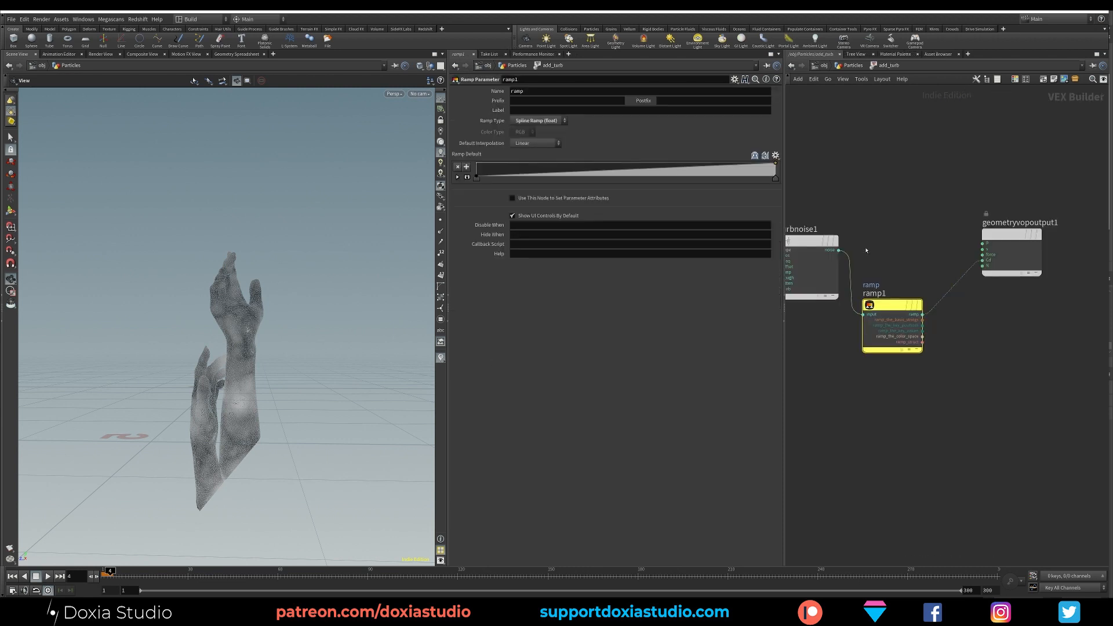
middle_drag(963, 329, 927, 319)
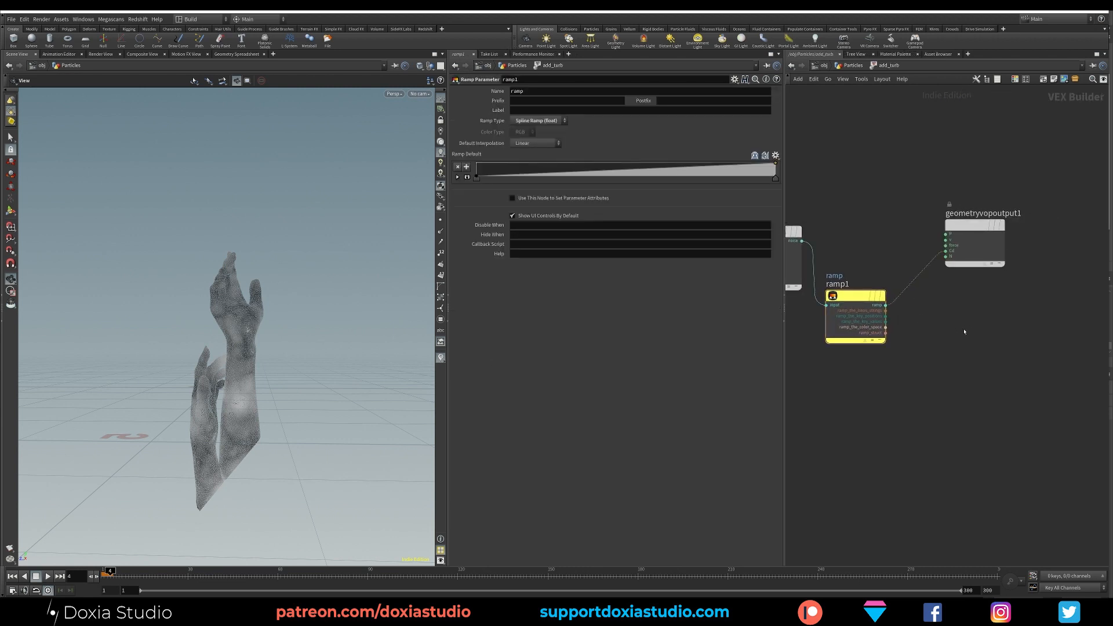
key(Tab)
text(expo)
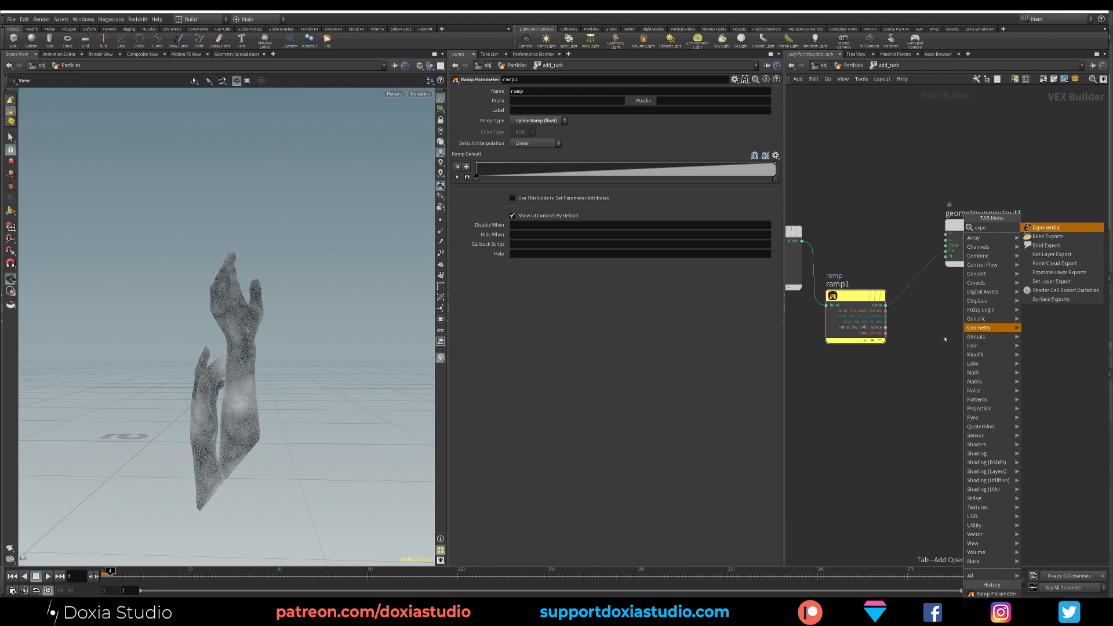
text(rt)
click(1056, 237)
click(977, 322)
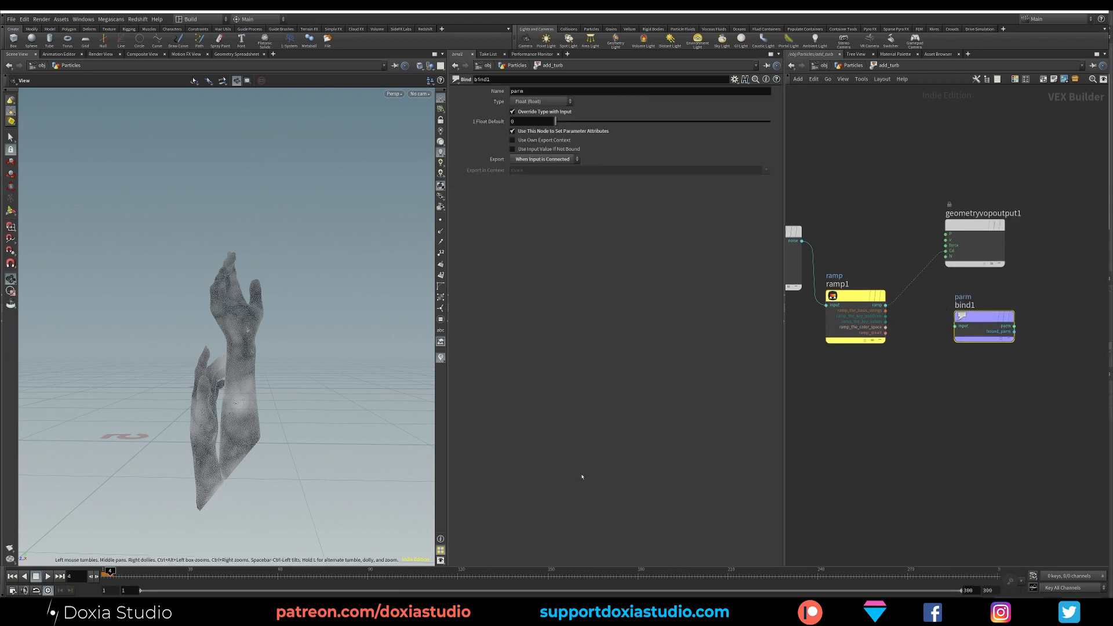
click(886, 304)
click(954, 326)
mouse_move(959, 313)
mouse_down()
mouse_move(944, 304)
mouse_move(951, 314)
mouse_up()
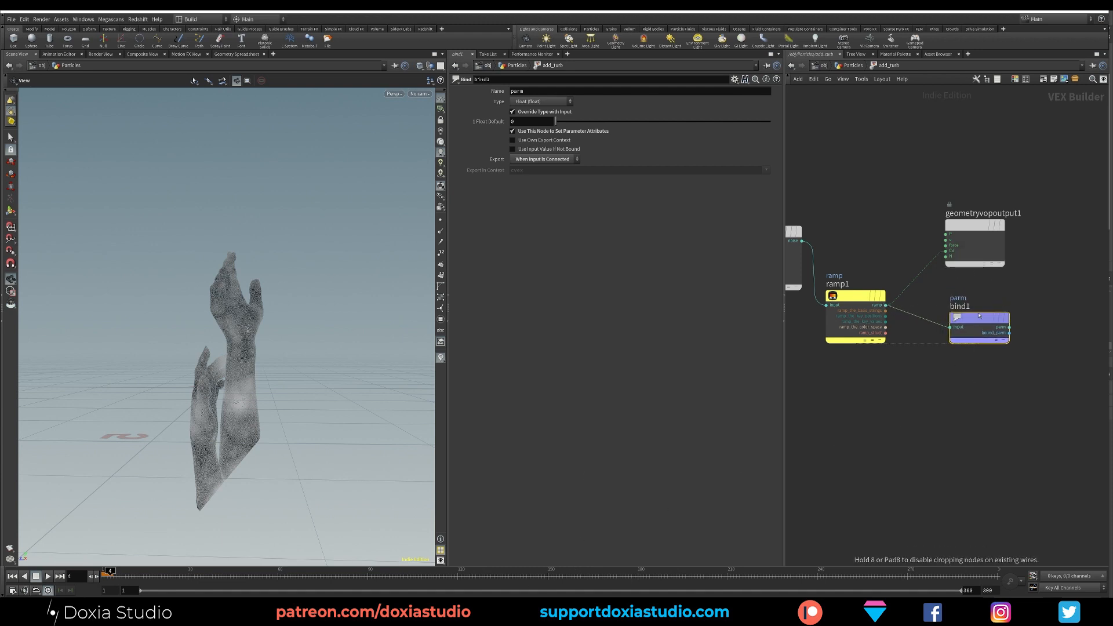
- Name the bind export's attribute infectionMultiplier, keep its type as Float, and nudge the node aside
click(540, 91)
text(infection)
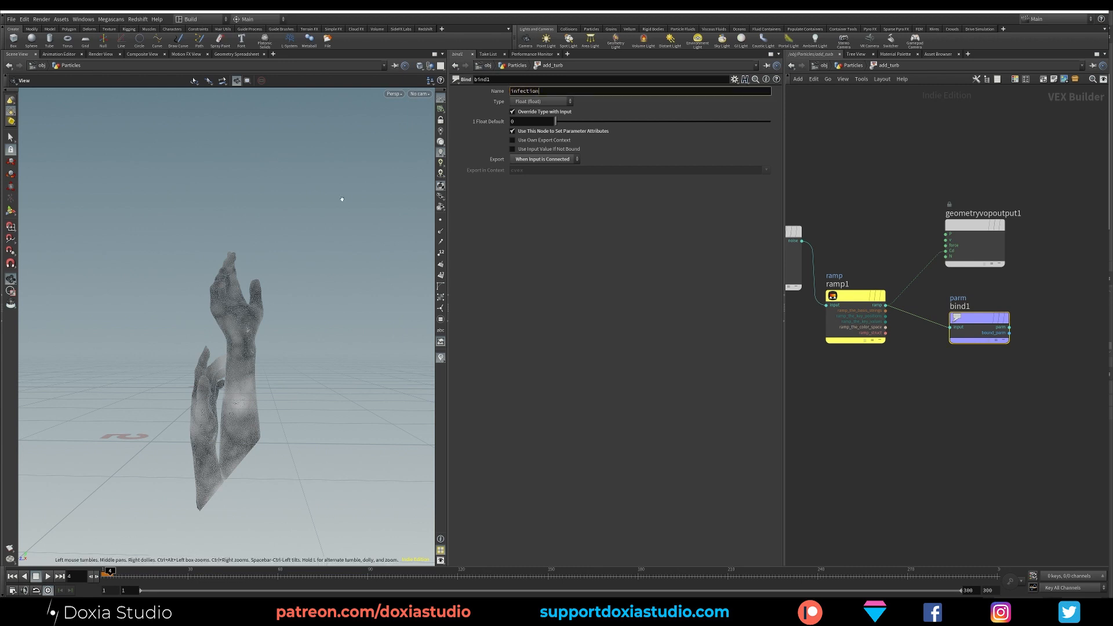
text(Multipli)
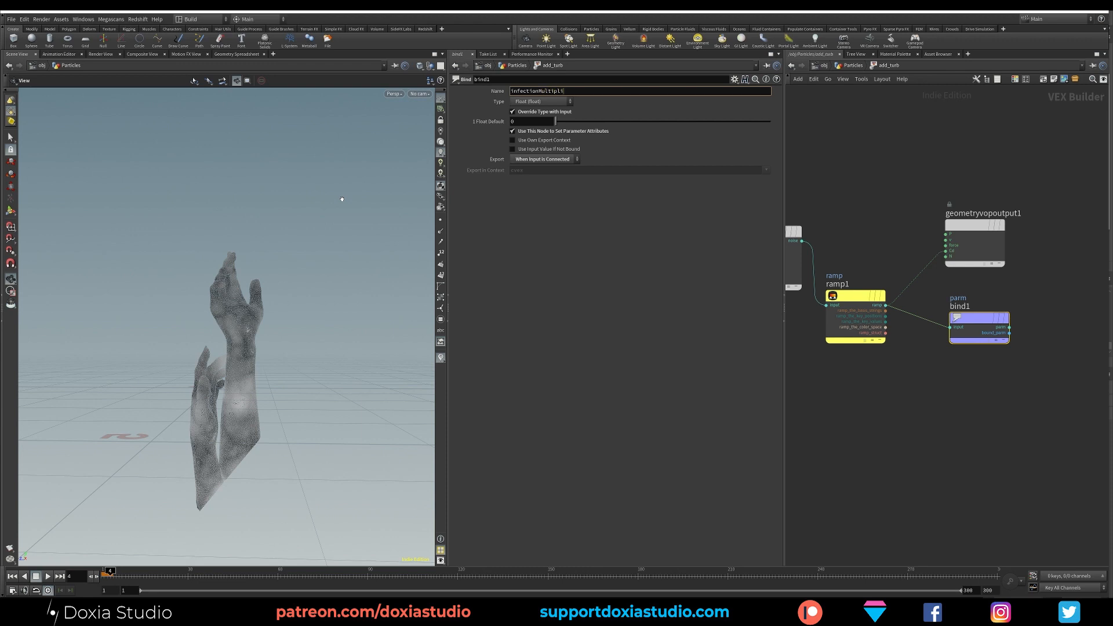
text(er)
key(Return)
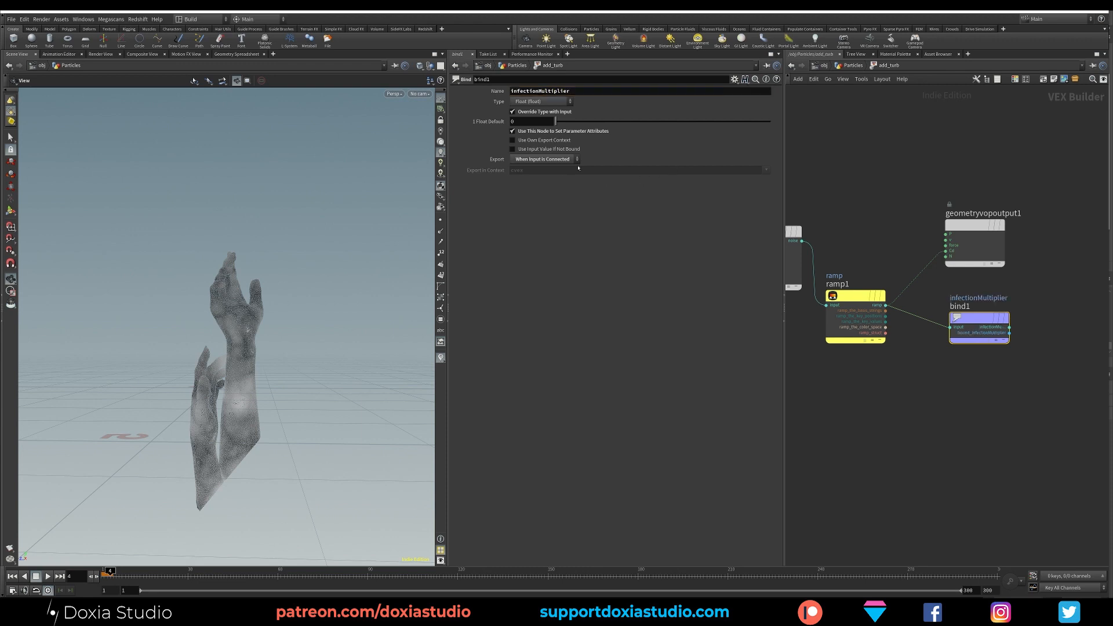
click(540, 101)
click(539, 103)
drag(983, 319, 990, 319)
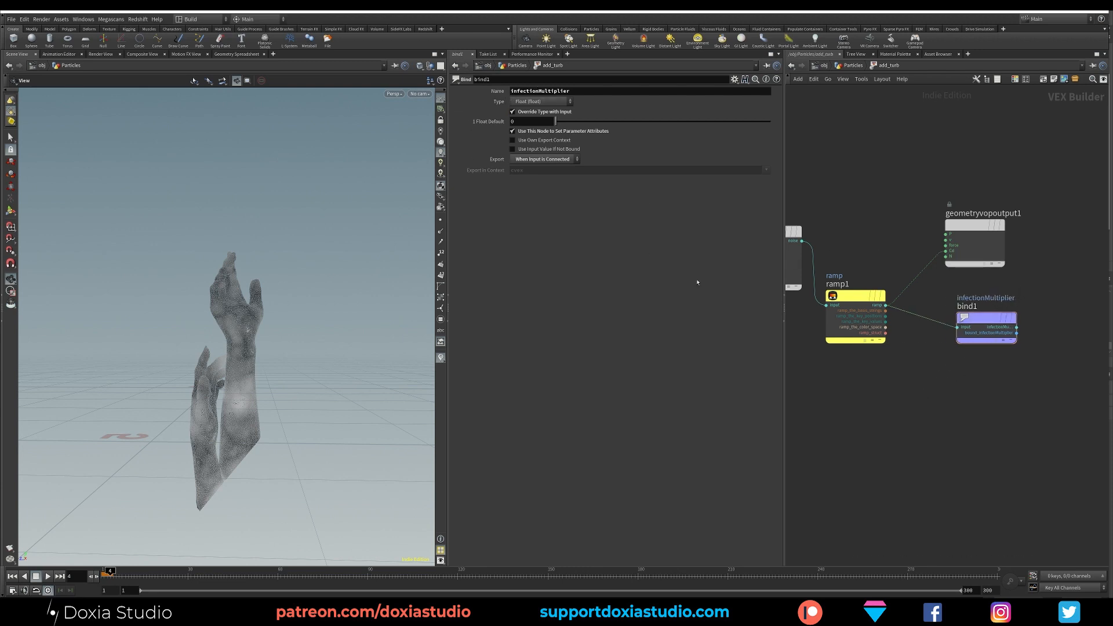
- Line up the turbulent noise node with the ramp and create input parameters for it to expose its settings on add_turb
middle_drag(795, 232, 895, 240)
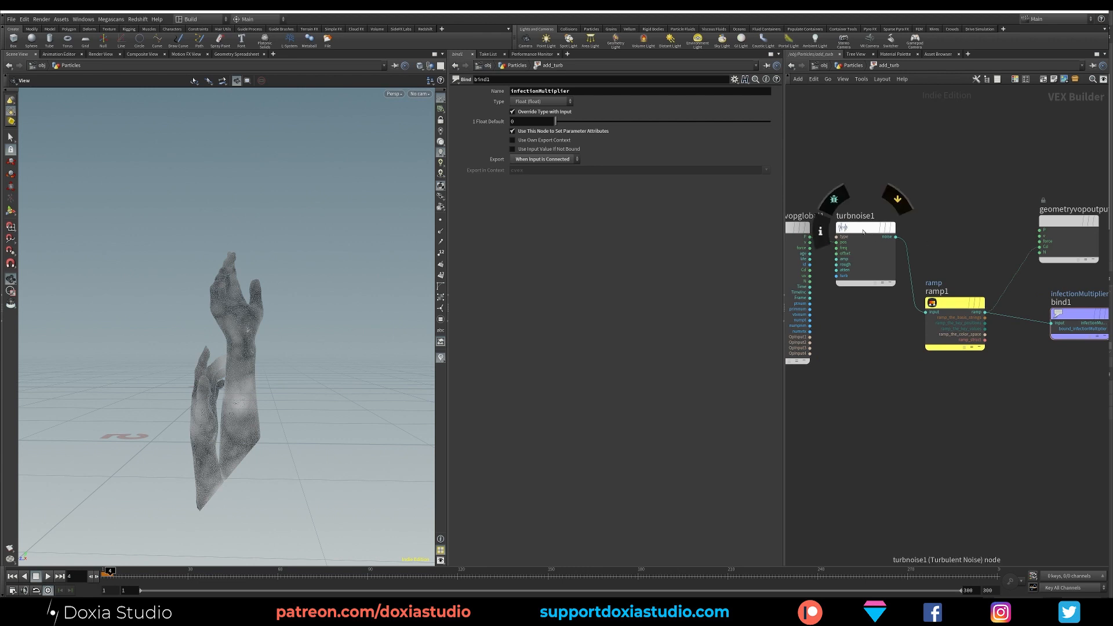
drag(863, 231, 865, 300)
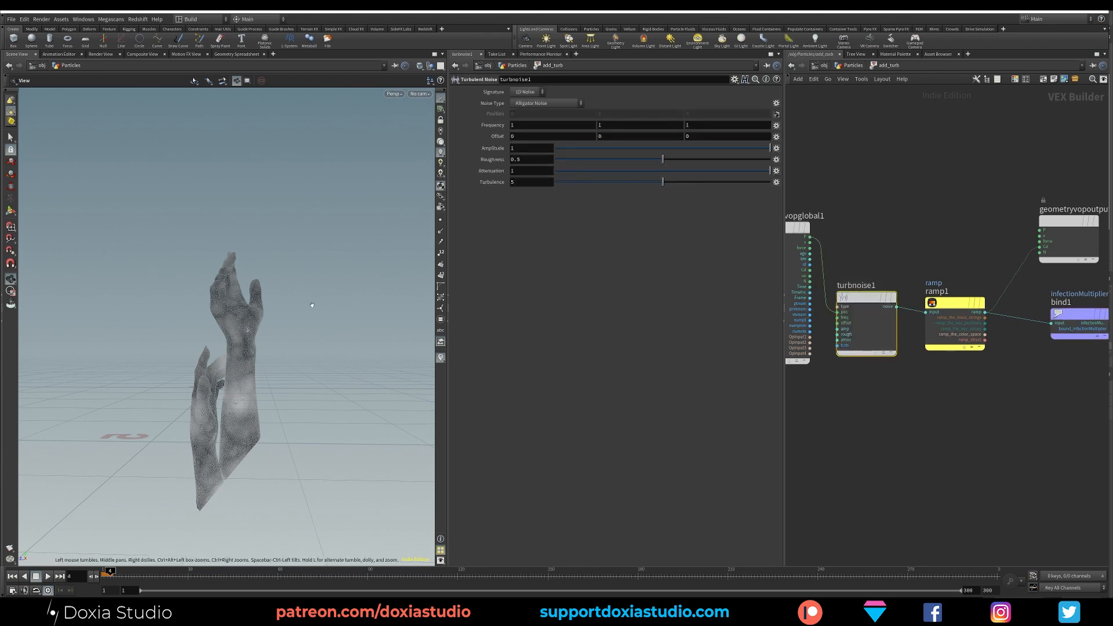
right_click(861, 298)
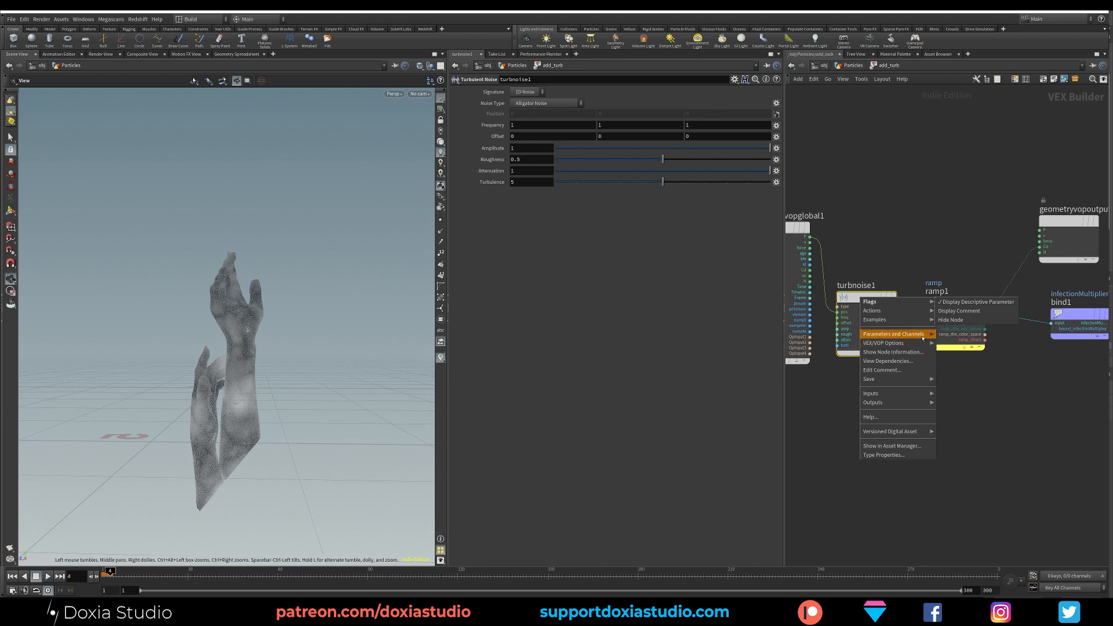
mouse_move(923, 343)
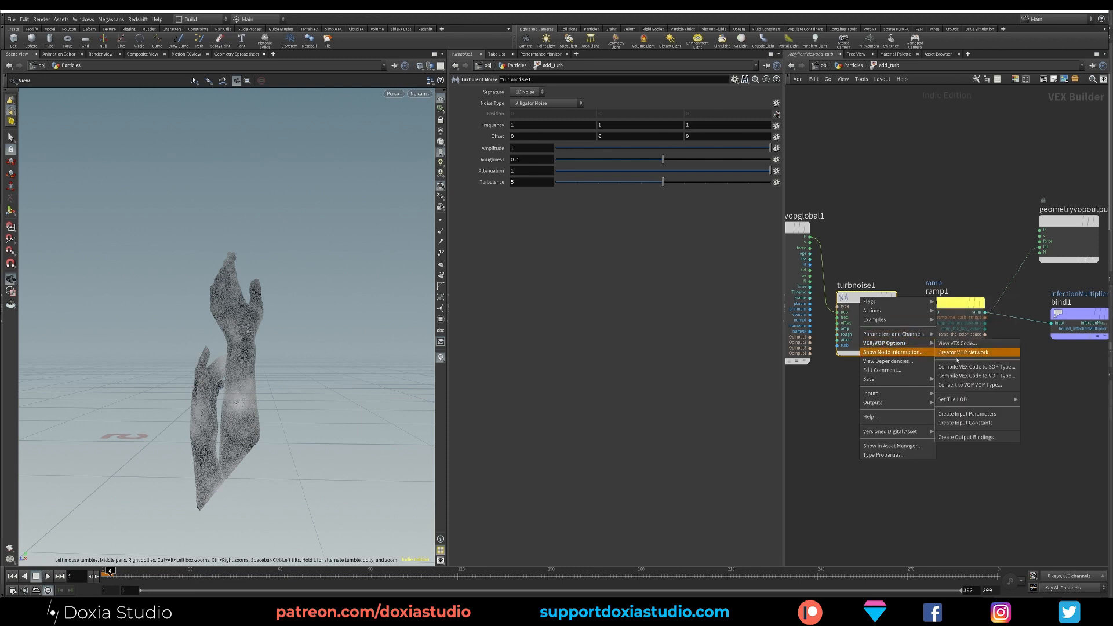
click(973, 414)
key(u)
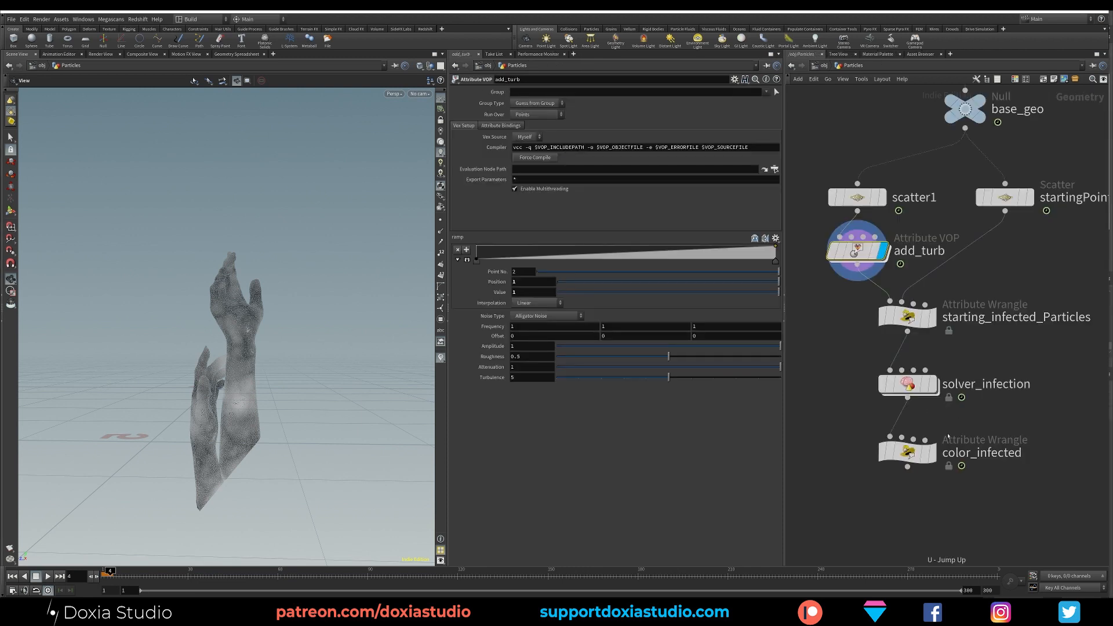
- Display the color_infected wrangle's result and scrub the timeline to check how the infection spreads over the hands
scroll(255, 348, up, 4)
drag(255, 347, 222, 360)
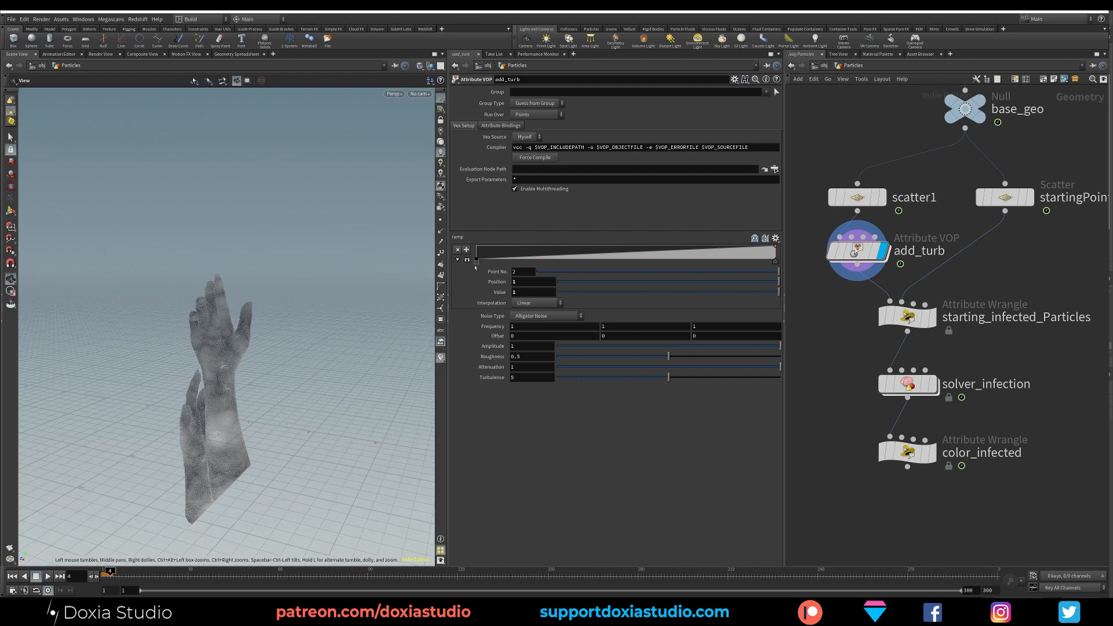
drag(194, 329, 258, 377)
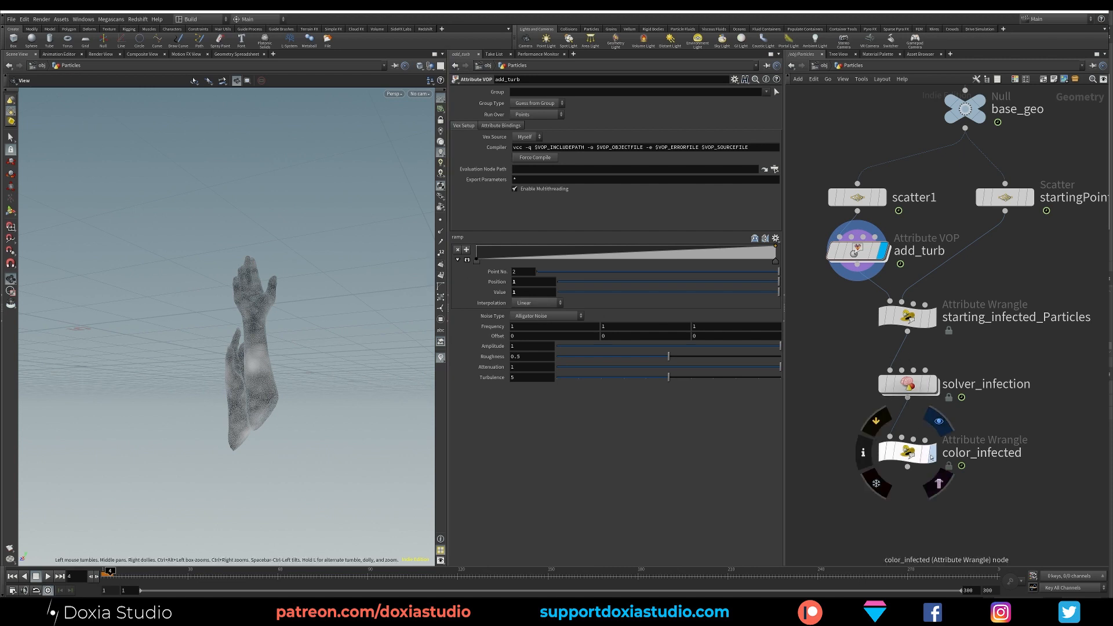
click(931, 453)
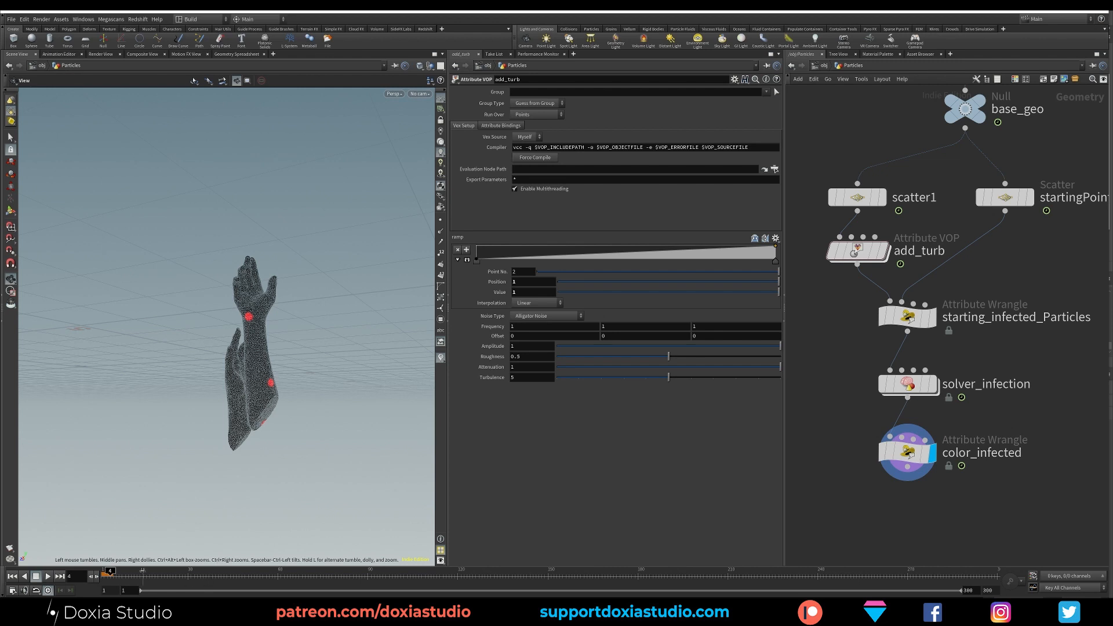
mouse_move(139, 576)
mouse_down()
mouse_move(392, 576)
mouse_move(134, 576)
mouse_up()
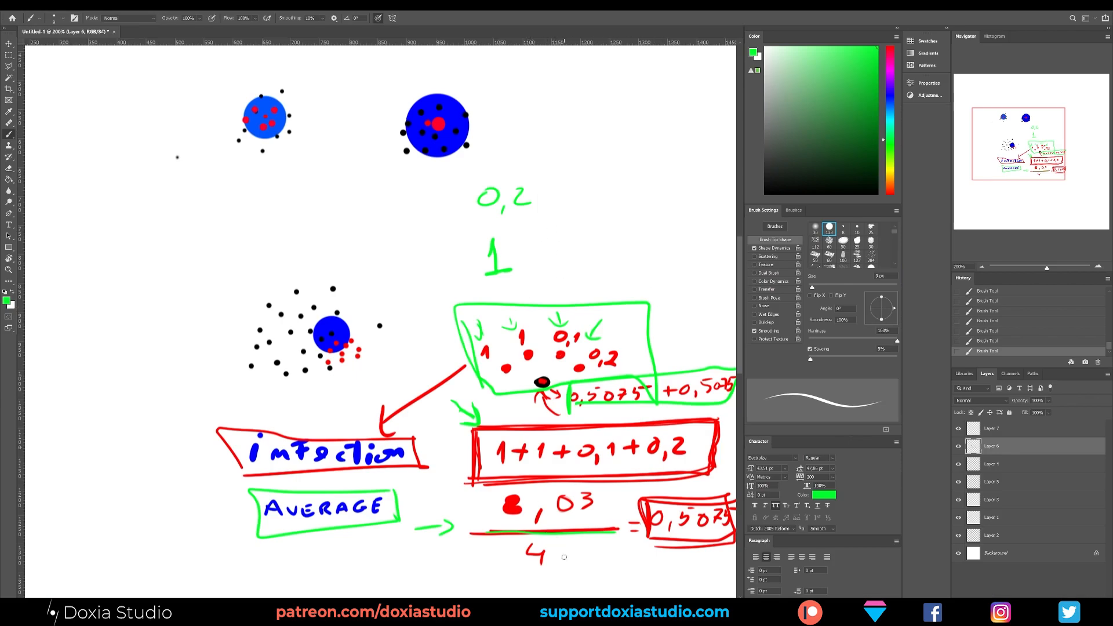
- Switch to Photoshop, brush green strokes below the average calculation on Layer 6, and return to Houdini
drag(561, 542, 349, 417)
drag(468, 420, 469, 415)
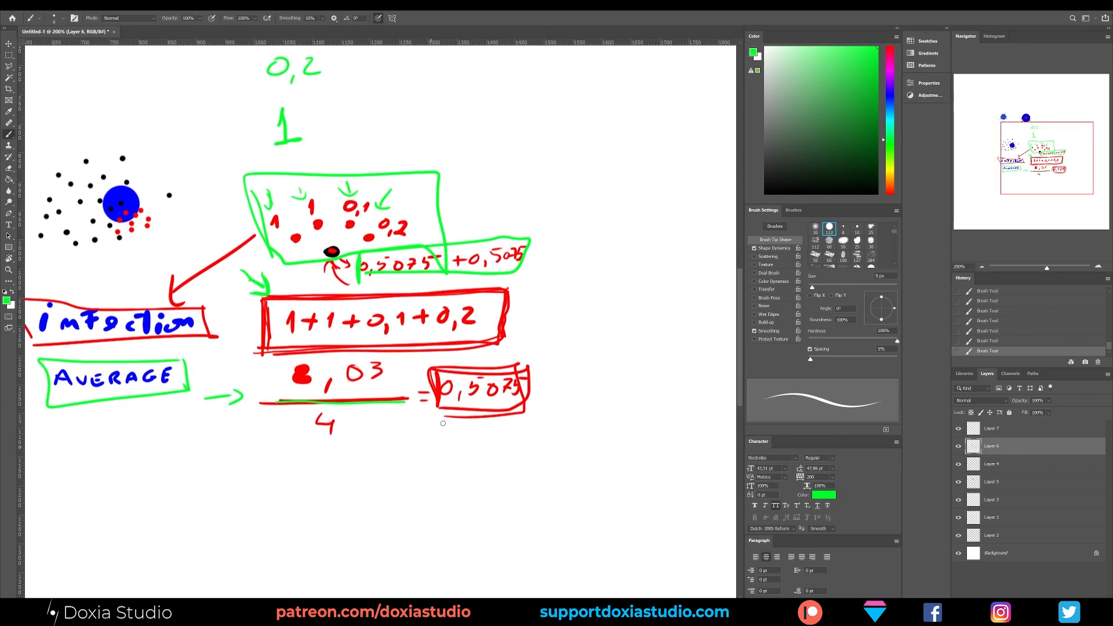
mouse_move(299, 496)
mouse_down()
mouse_move(285, 514)
mouse_move(300, 497)
mouse_move(312, 525)
mouse_move(351, 490)
mouse_move(405, 508)
mouse_up()
drag(404, 489, 382, 508)
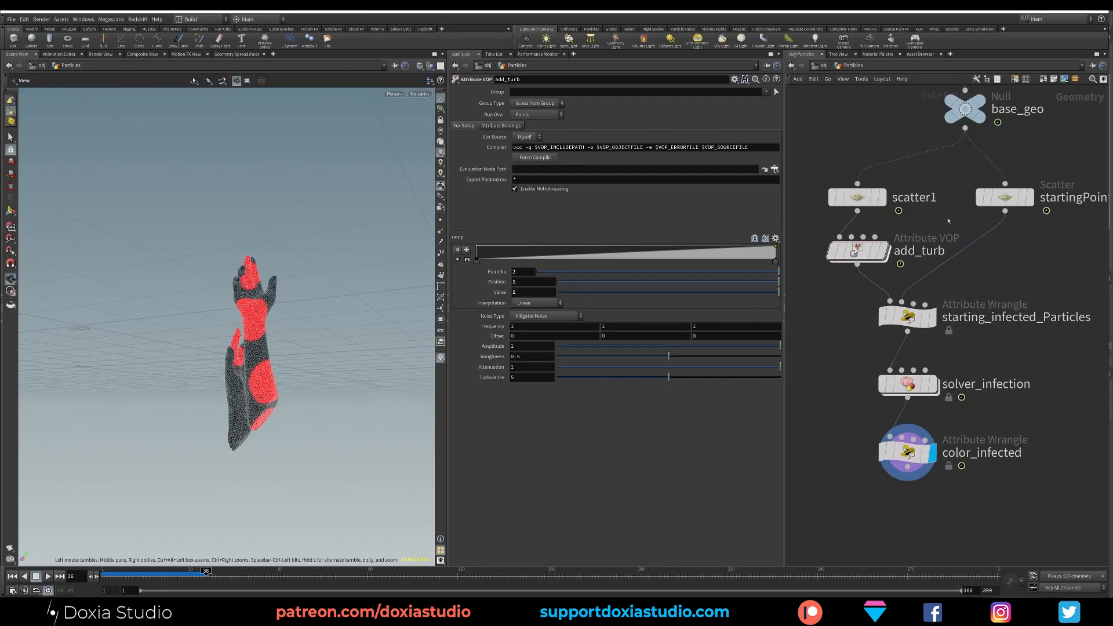
- Nudge the add_turb node aside, switch to Photoshop, and complete the green handwritten calculation as 0,5 x 1 = 0,5
drag(858, 250, 844, 249)
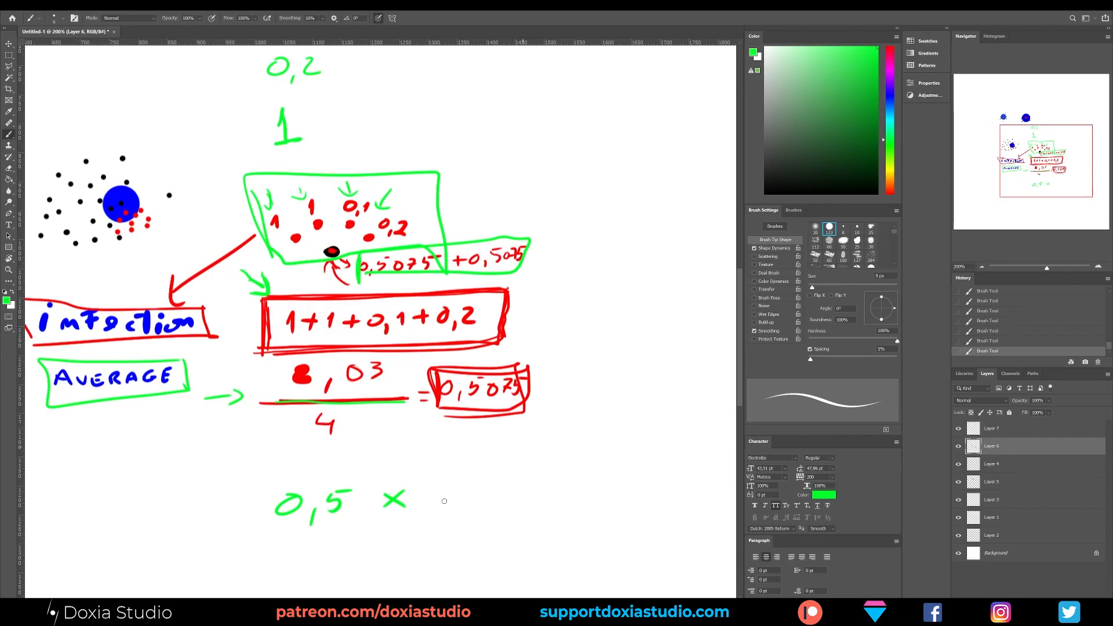
mouse_move(442, 491)
mouse_down()
mouse_move(452, 480)
mouse_move(446, 505)
mouse_move(480, 490)
mouse_up()
mouse_move(469, 498)
mouse_down()
mouse_move(512, 484)
mouse_move(522, 503)
mouse_up()
mouse_move(542, 479)
mouse_down()
mouse_move(540, 496)
mouse_move(555, 476)
mouse_up()
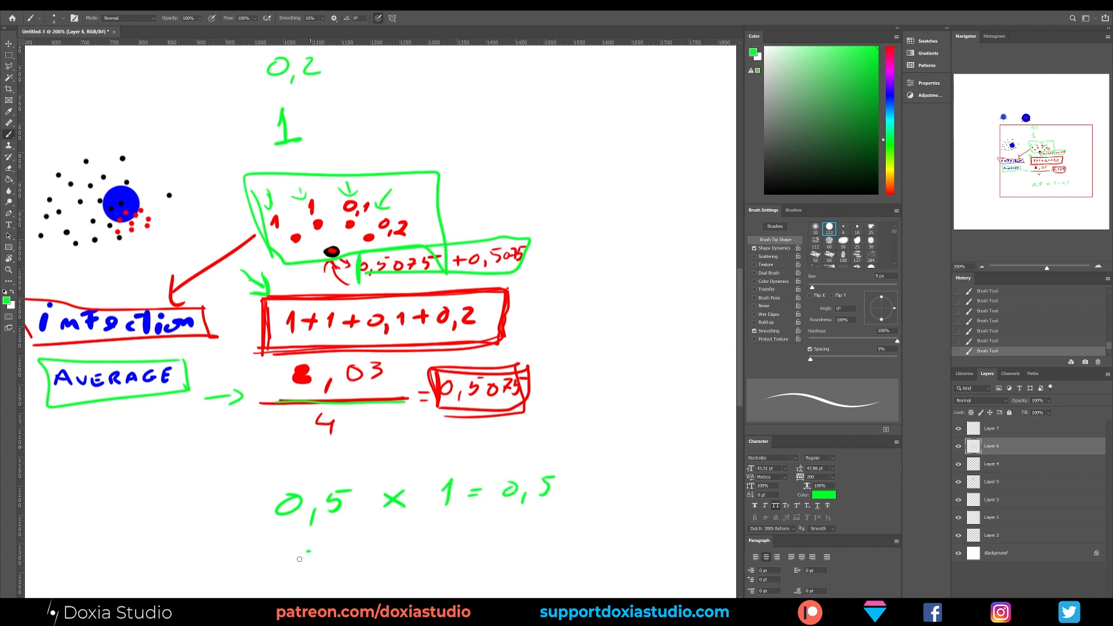
- Handwrite a second green calculation, 0,5 x 0,5 with its result, below the first line on Layer 6
drag(308, 551, 325, 580)
mouse_move(336, 547)
mouse_down()
mouse_move(334, 566)
mouse_move(358, 540)
mouse_move(400, 560)
mouse_move(372, 566)
mouse_move(419, 543)
mouse_move(432, 572)
mouse_move(470, 534)
mouse_up()
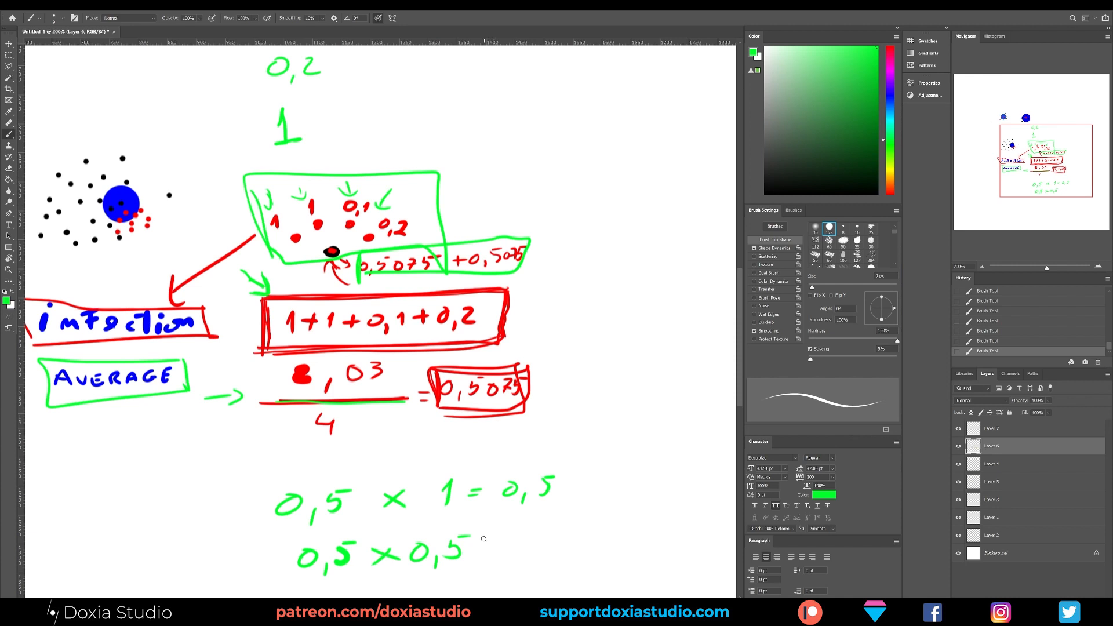
mouse_move(494, 542)
mouse_down()
mouse_move(552, 538)
mouse_move(562, 560)
mouse_up()
mouse_move(575, 533)
mouse_down()
mouse_move(580, 552)
mouse_move(591, 548)
mouse_up()
mouse_move(601, 530)
mouse_down()
mouse_move(597, 546)
mouse_move(621, 526)
mouse_up()
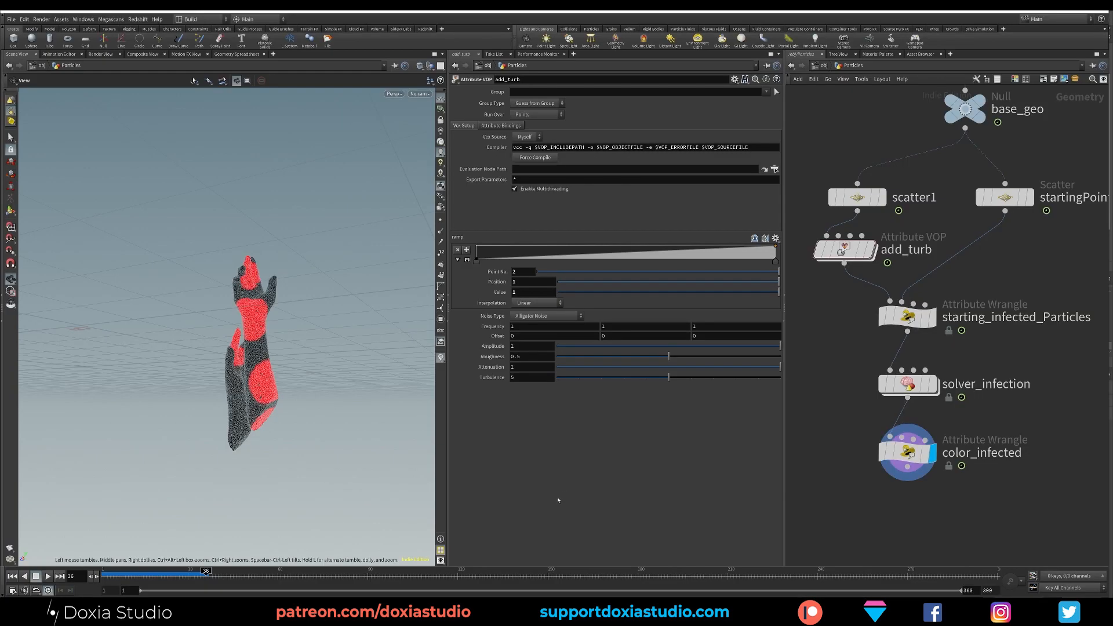
- Switch back to Houdini and display the add_turb result on the hands
click(819, 252)
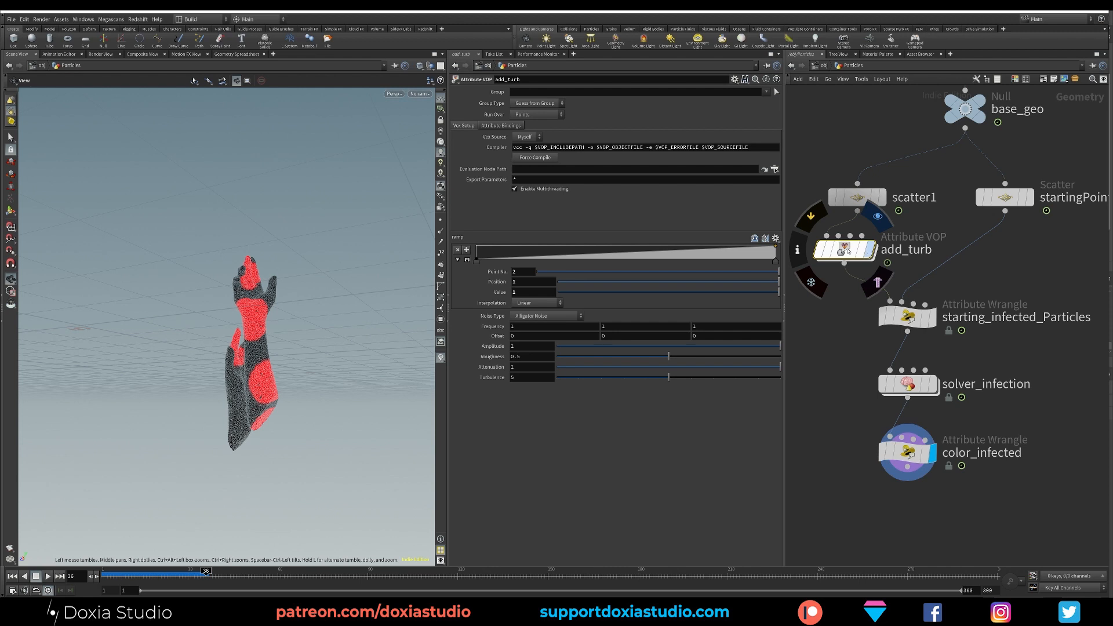
click(870, 250)
scroll(258, 342, up, 4)
middle_drag(245, 353, 226, 314)
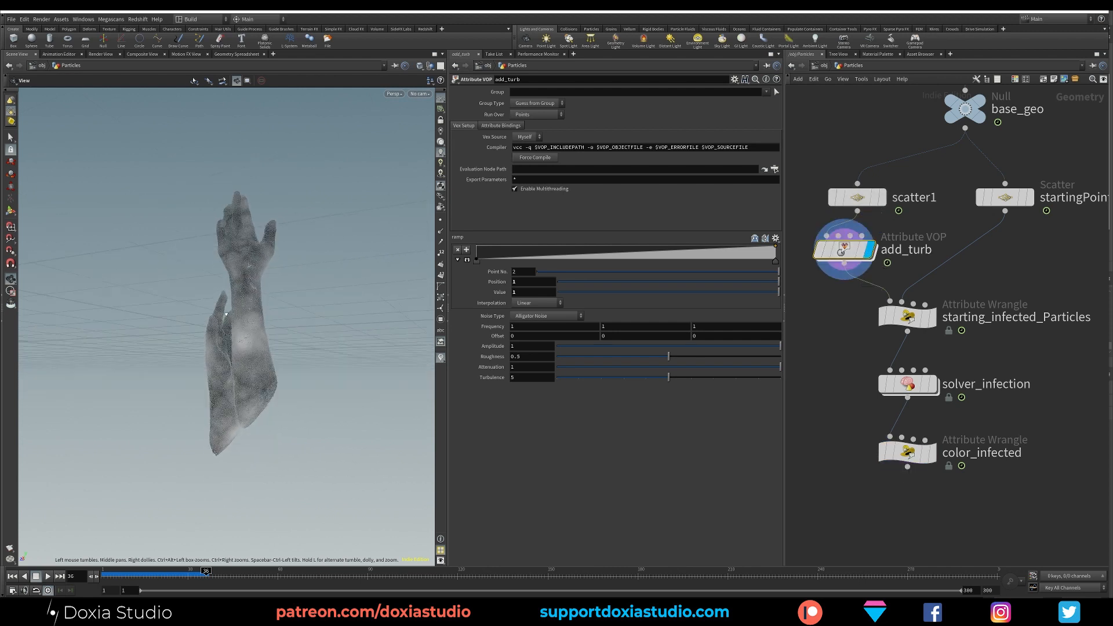
drag(226, 314, 231, 342)
- Set add_turb's noise frequency to 2.1 on all three axes and its amplitude to 4
middle_drag(492, 341, 536, 329)
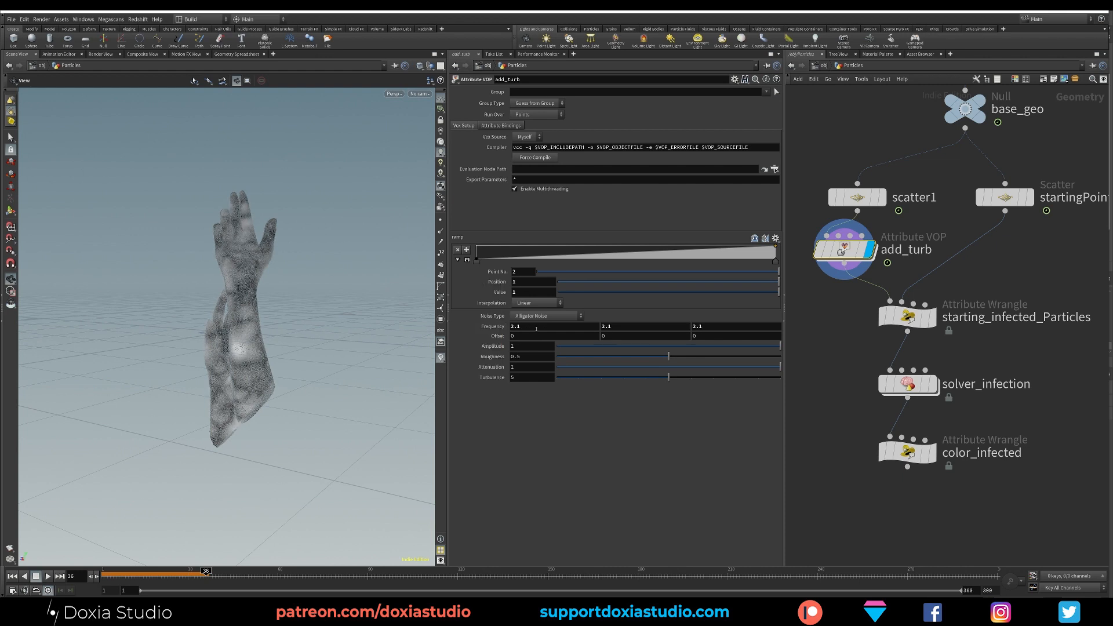
click(513, 346)
text(4)
key(Return)
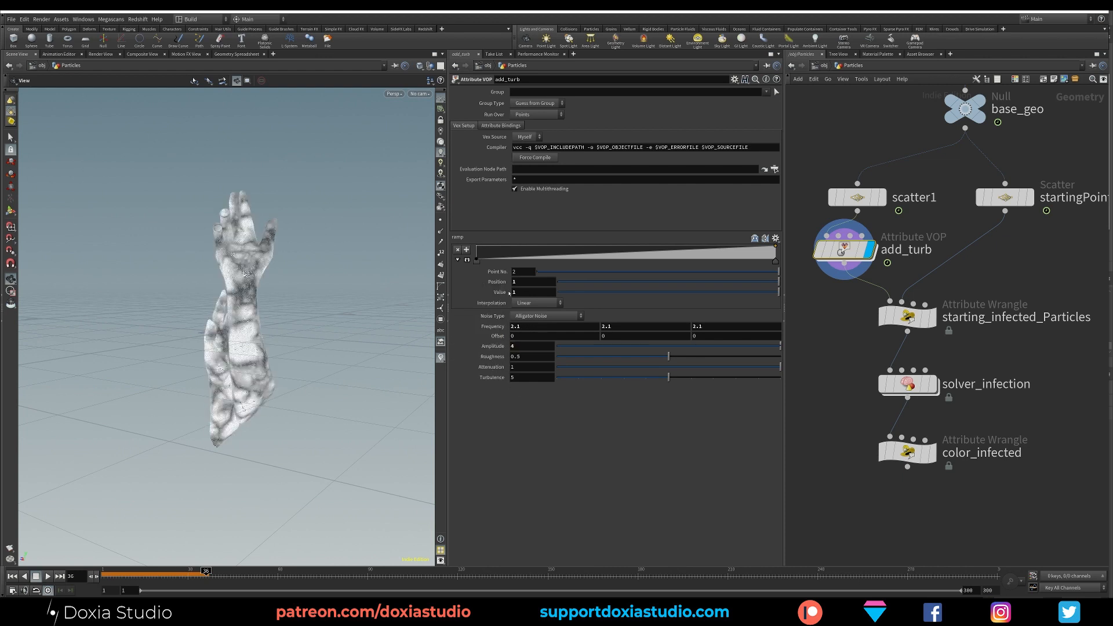
- Rewind to frame 1 and tighten add_turb's ramp, moving the first point inward and the last point to position about 0.94
click(477, 261)
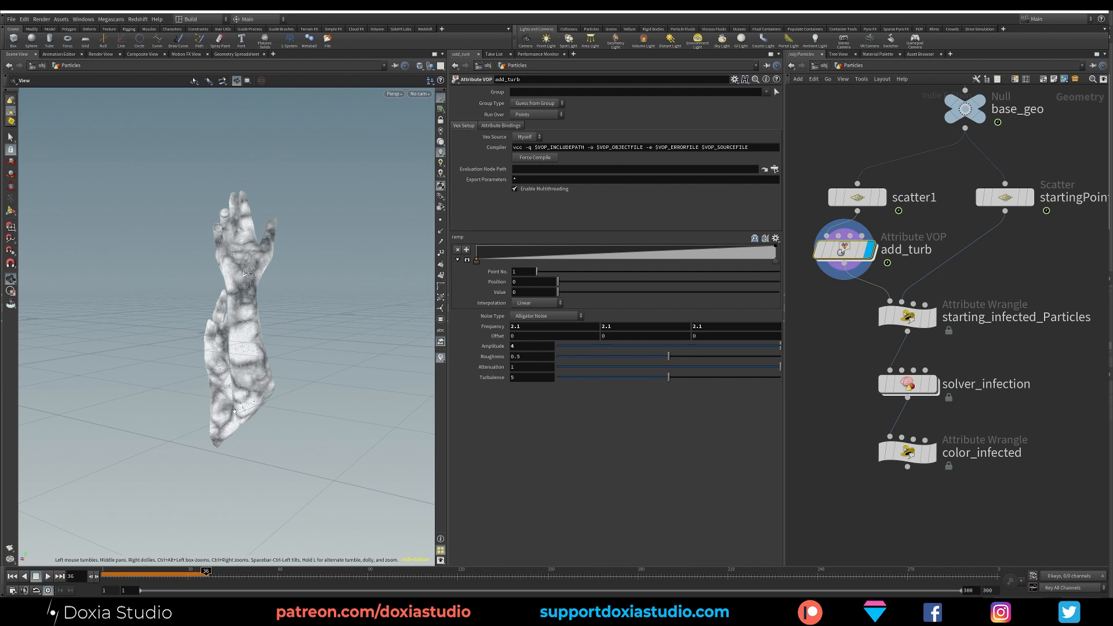
drag(118, 576, 74, 576)
drag(476, 261, 586, 260)
click(773, 262)
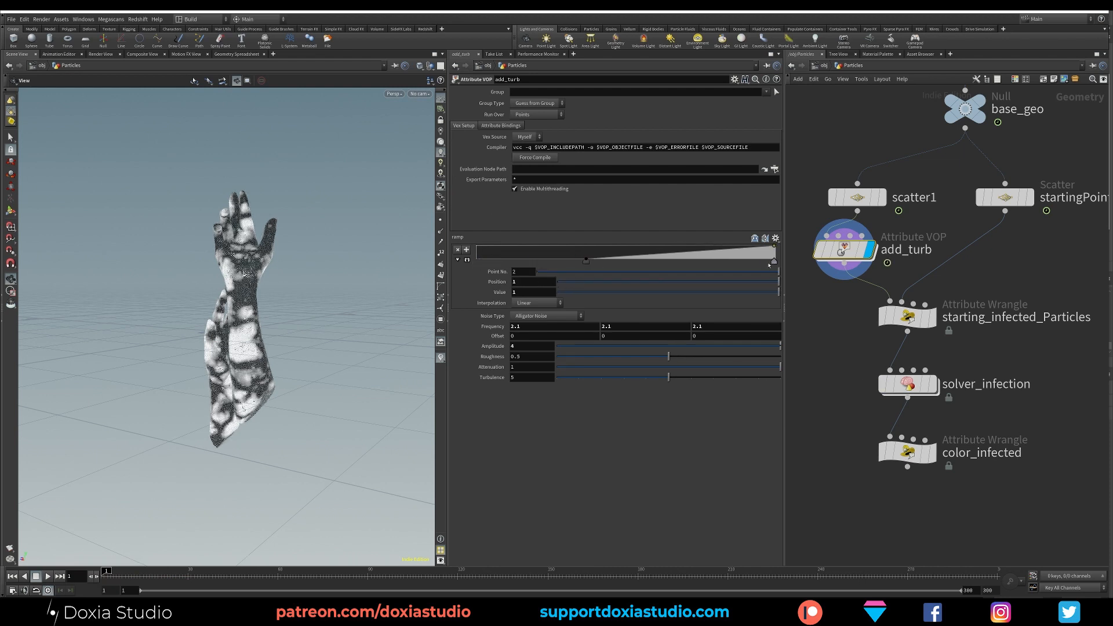
drag(769, 265, 753, 265)
- Sort add_turb's points by infectionMultiplier in the geometry spreadsheet to examine the values, and return to the scene view
double_click(908, 384)
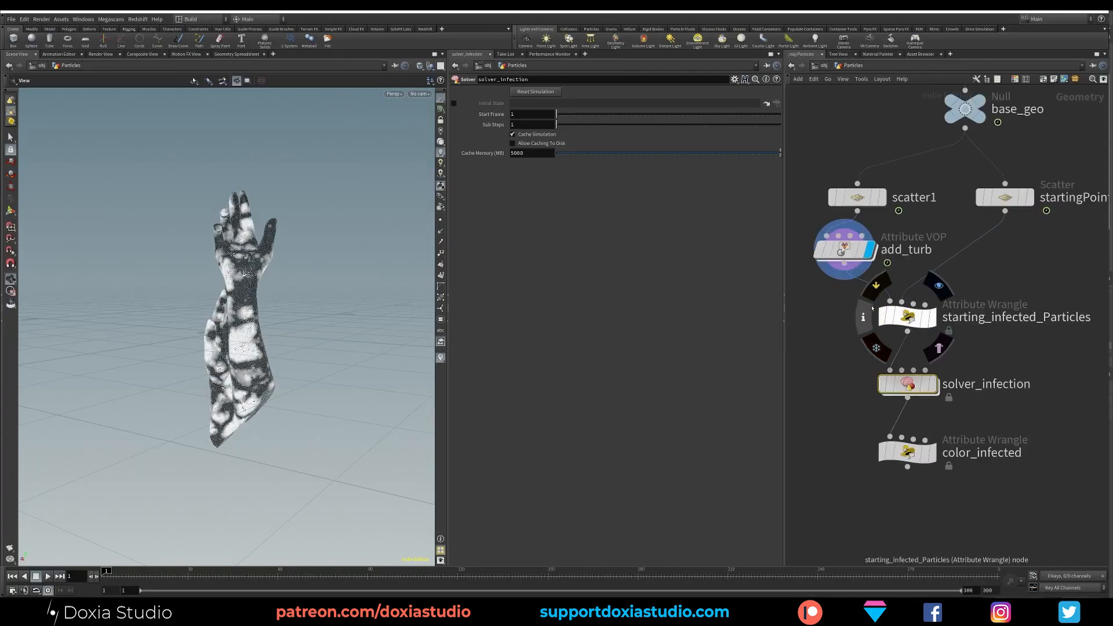
drag(843, 250, 840, 258)
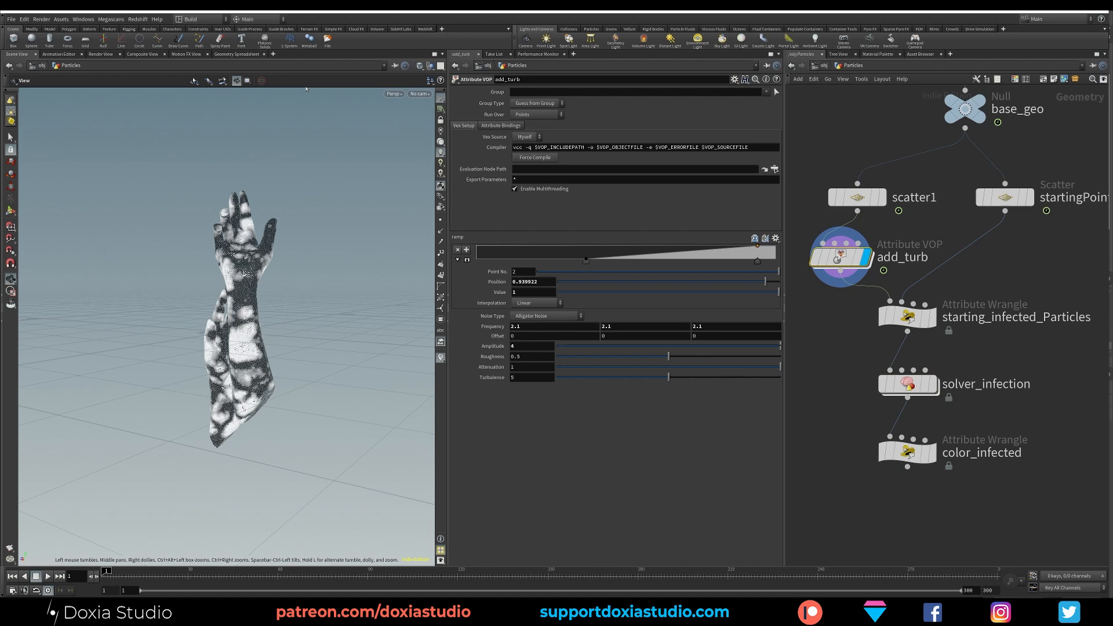
click(237, 54)
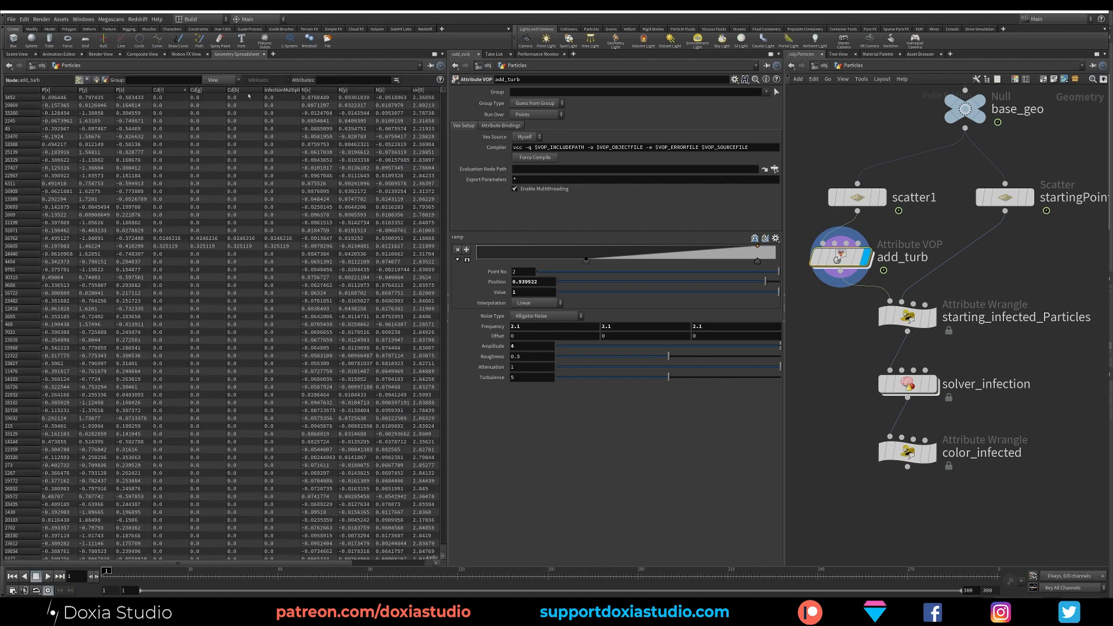
click(285, 92)
click(285, 92)
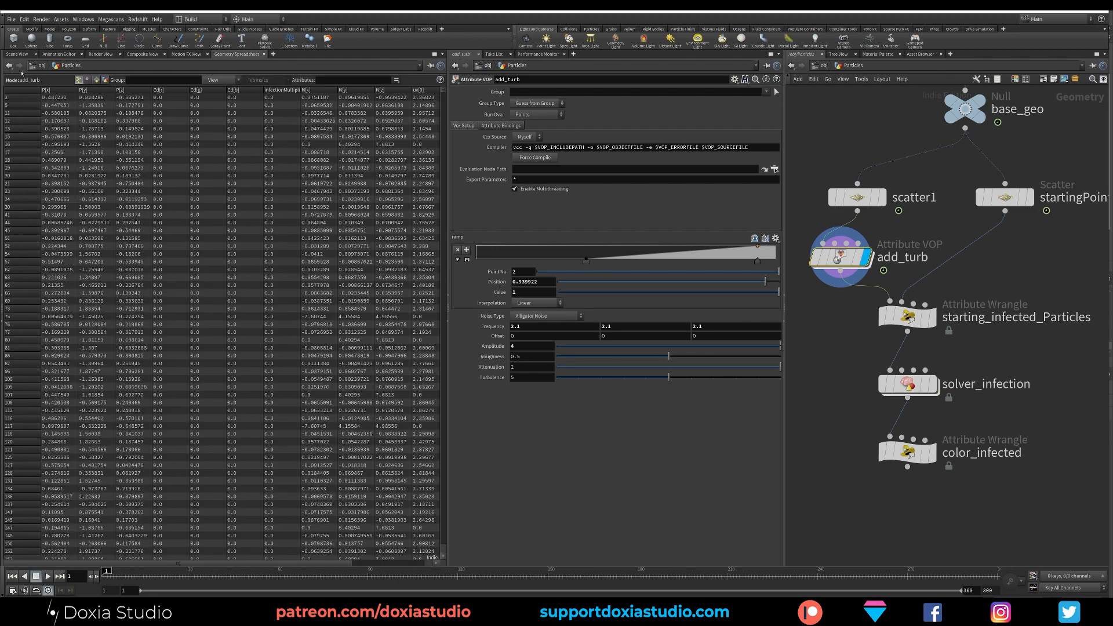
click(16, 54)
- Copy the attribute name infectionMultiplier from the bind export inside add_turb and return to the Particles network
mouse_move(846, 260)
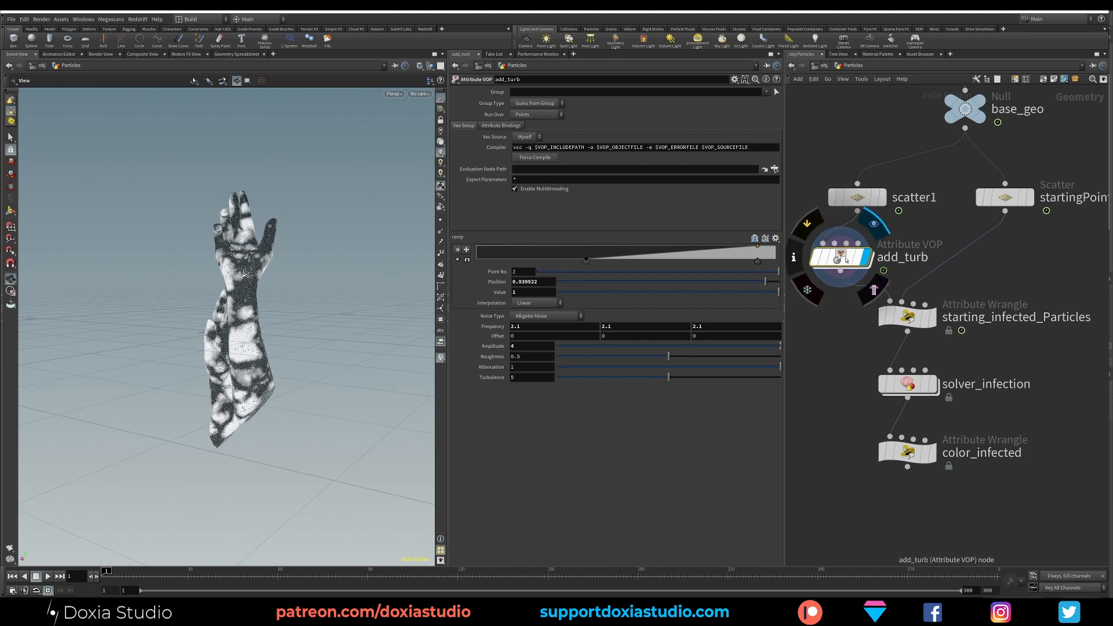
double_click(846, 260)
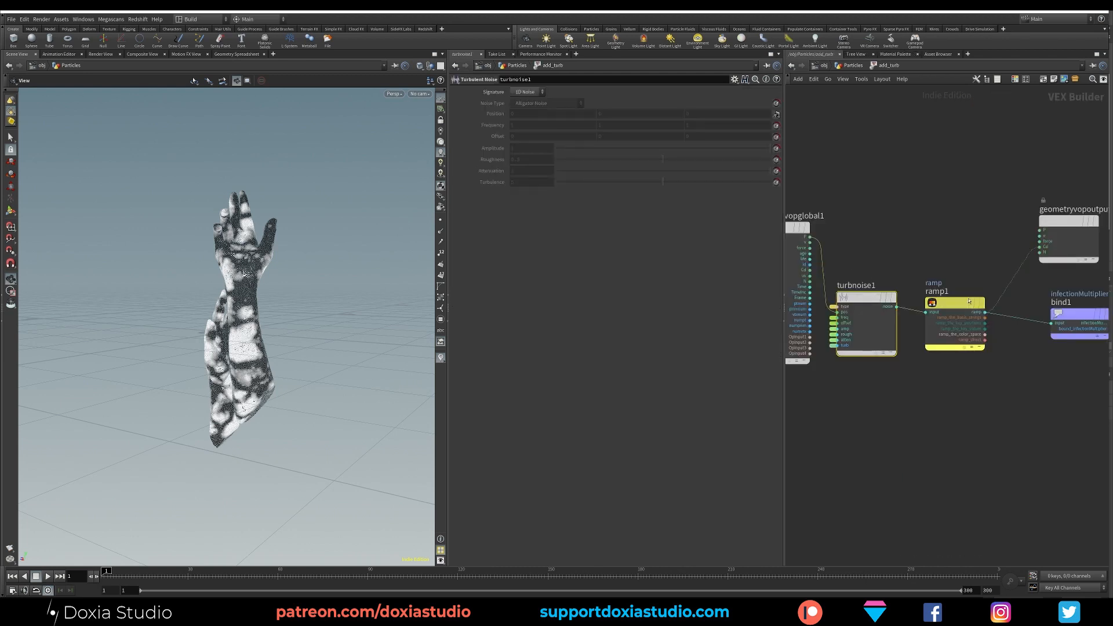
click(1077, 313)
double_click(566, 91)
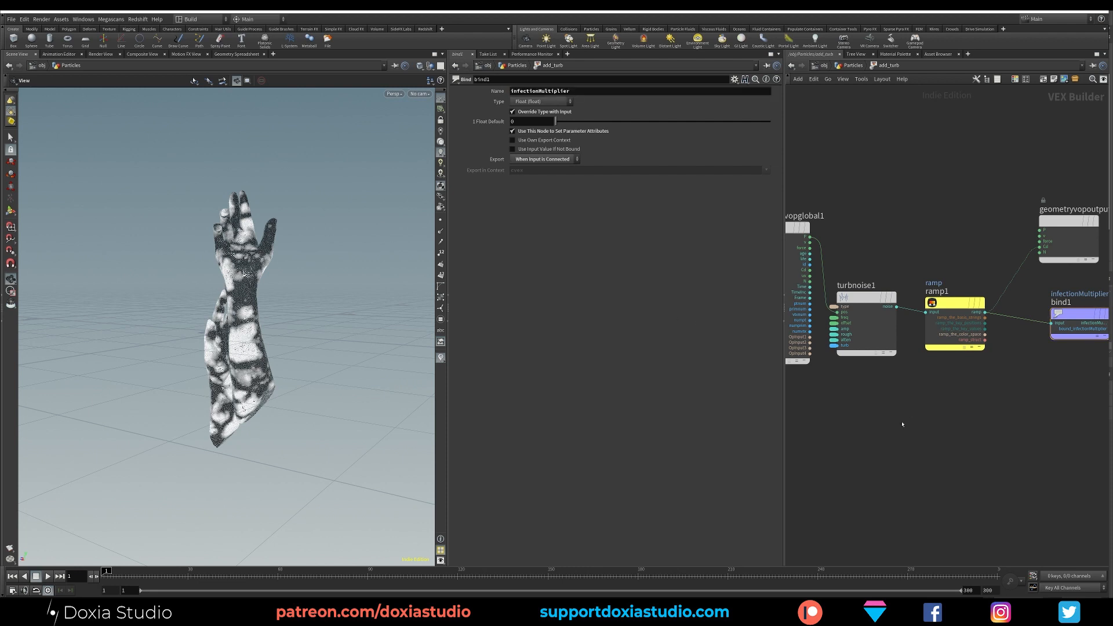
key(u)
double_click(908, 381)
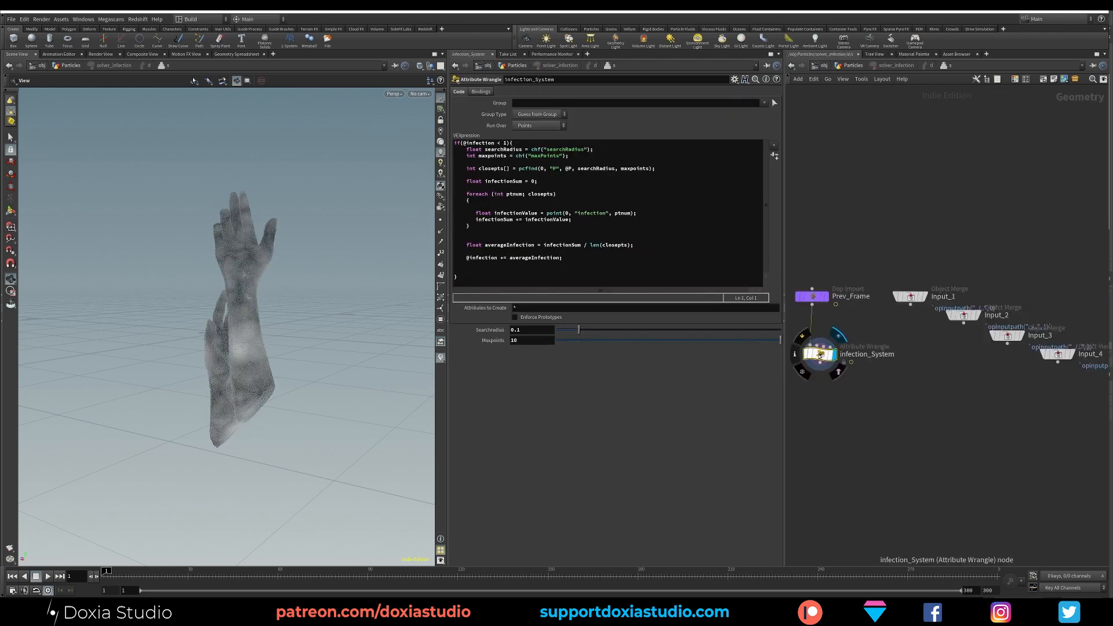
click(560, 257)
drag(561, 257, 563, 257)
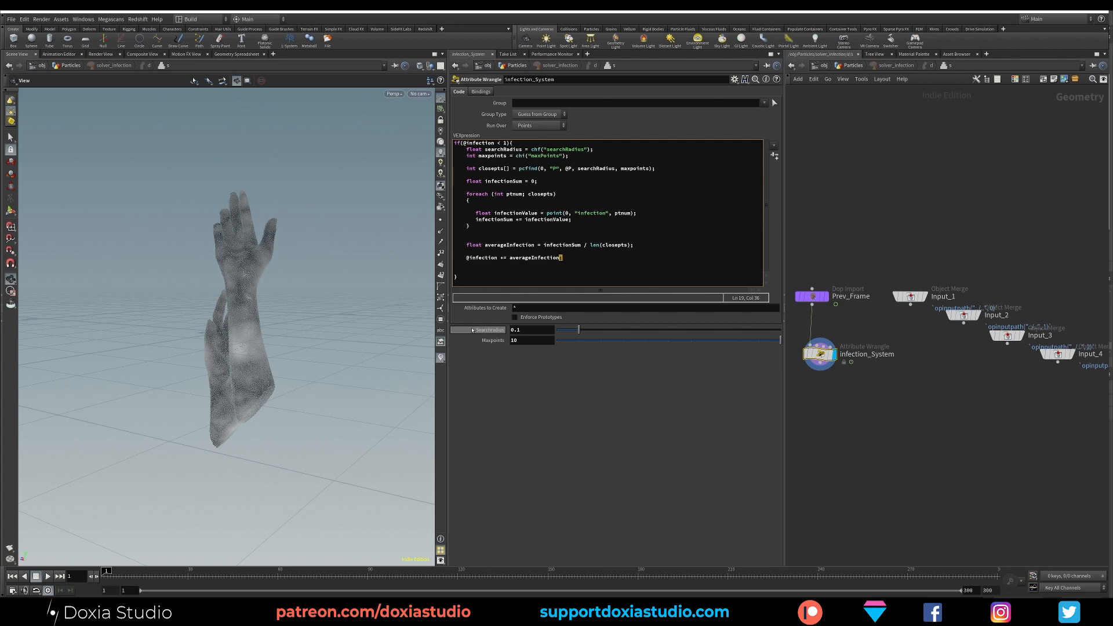
key(Left)
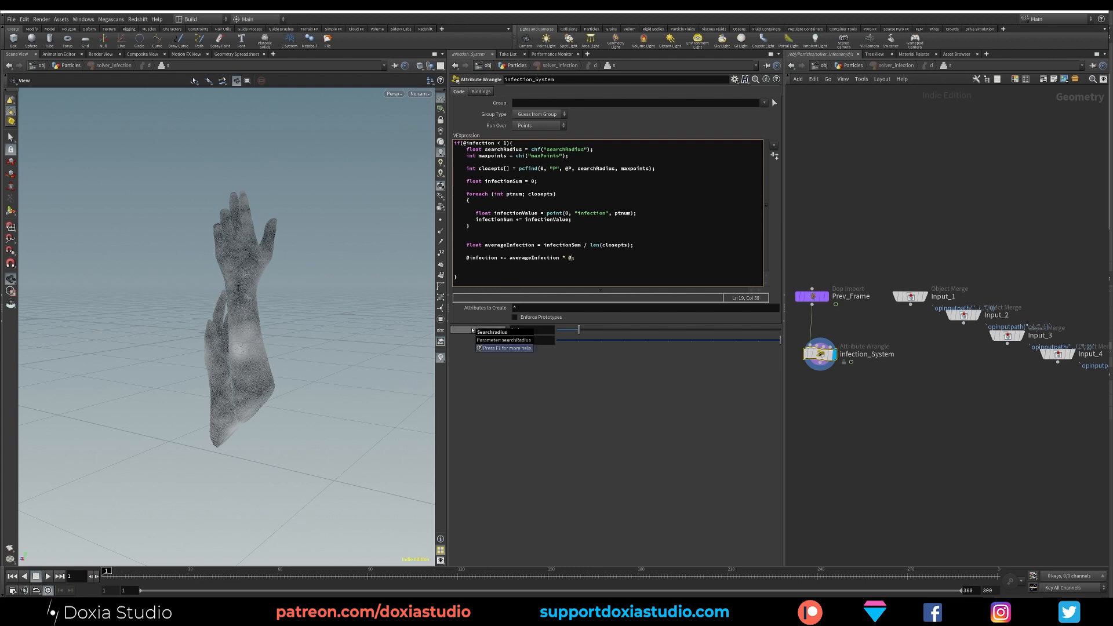
text(* @infectionMultiplier;)
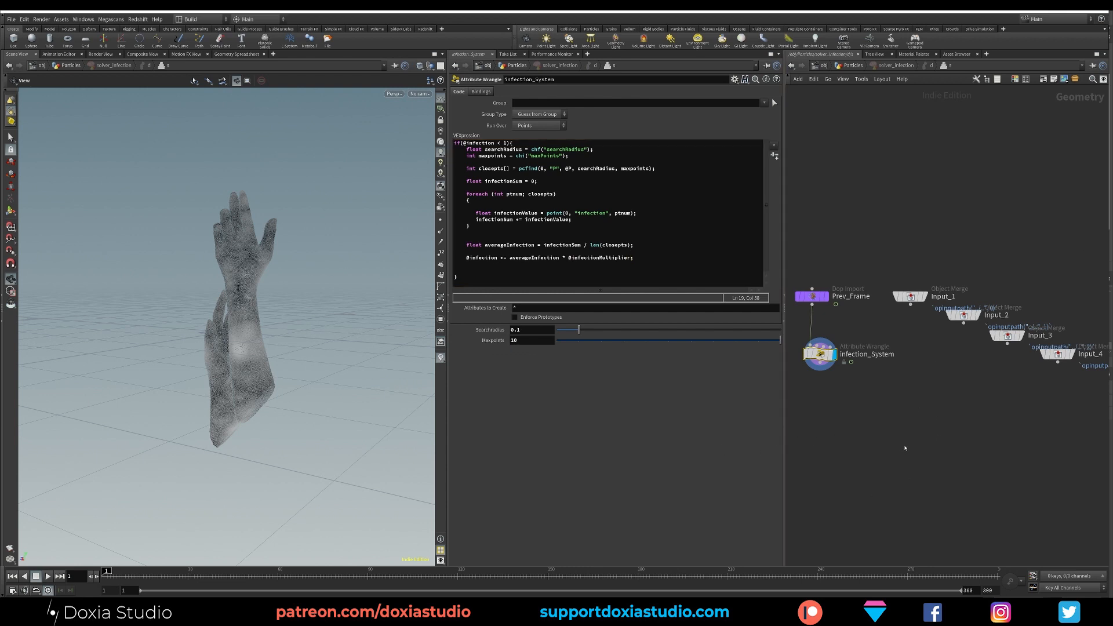
key(u)
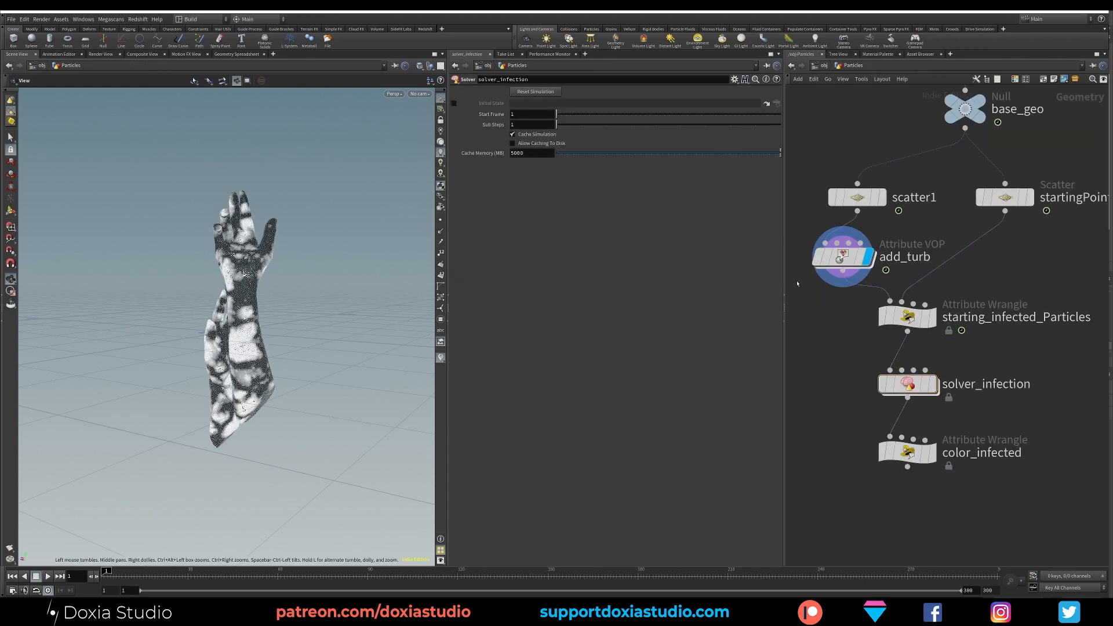
- Check solver_infection's point attributes in the geometry spreadsheet, and display the color_infected node in the scene view
click(250, 54)
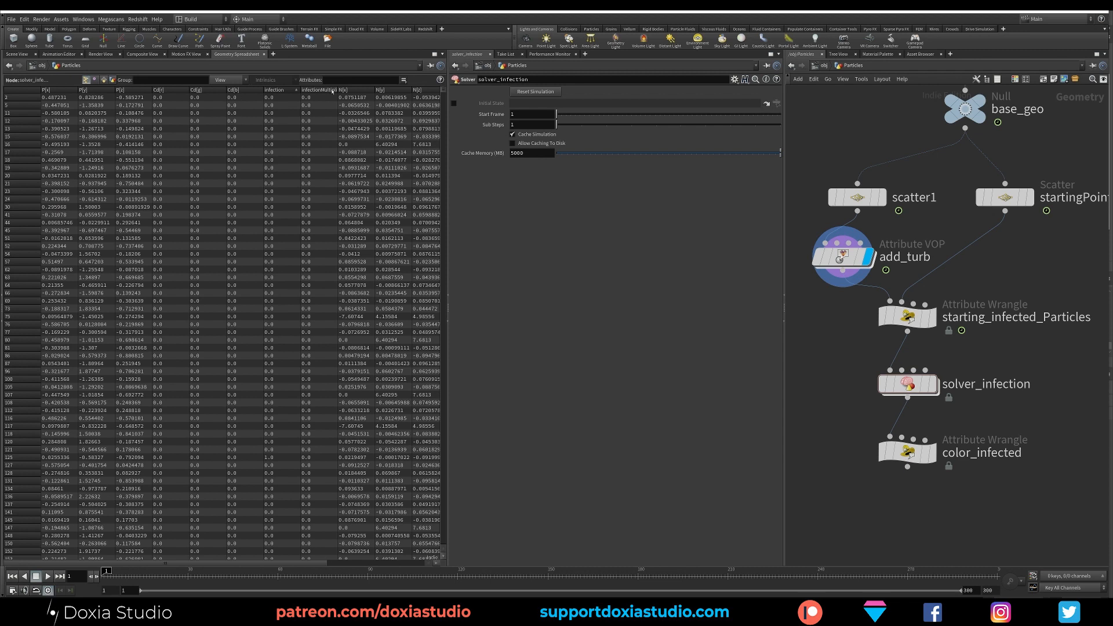
click(9, 54)
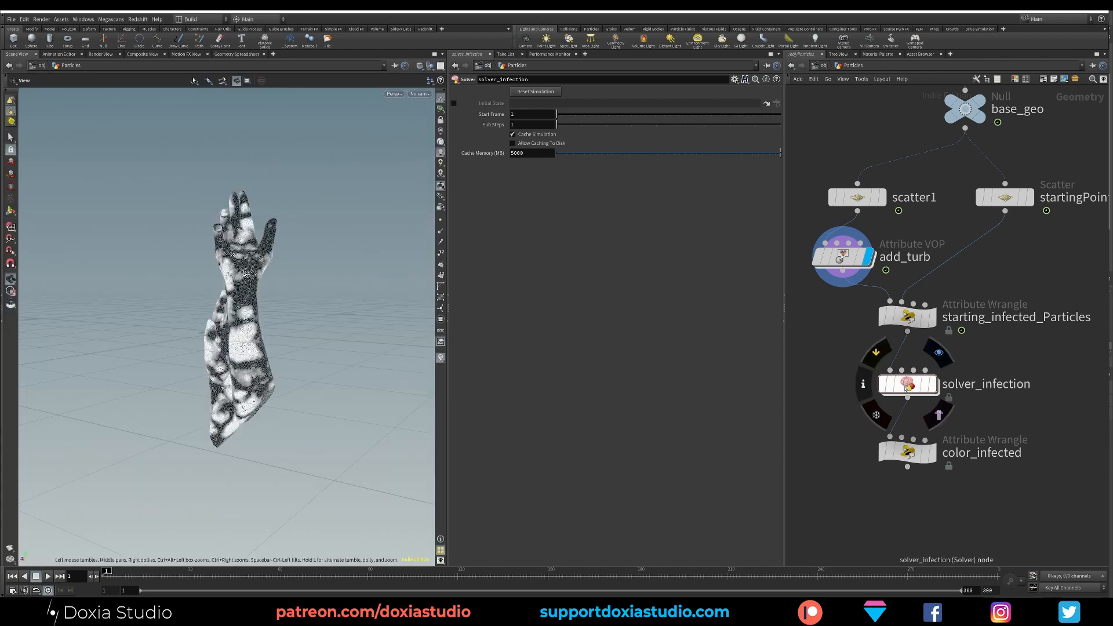
click(933, 384)
click(932, 453)
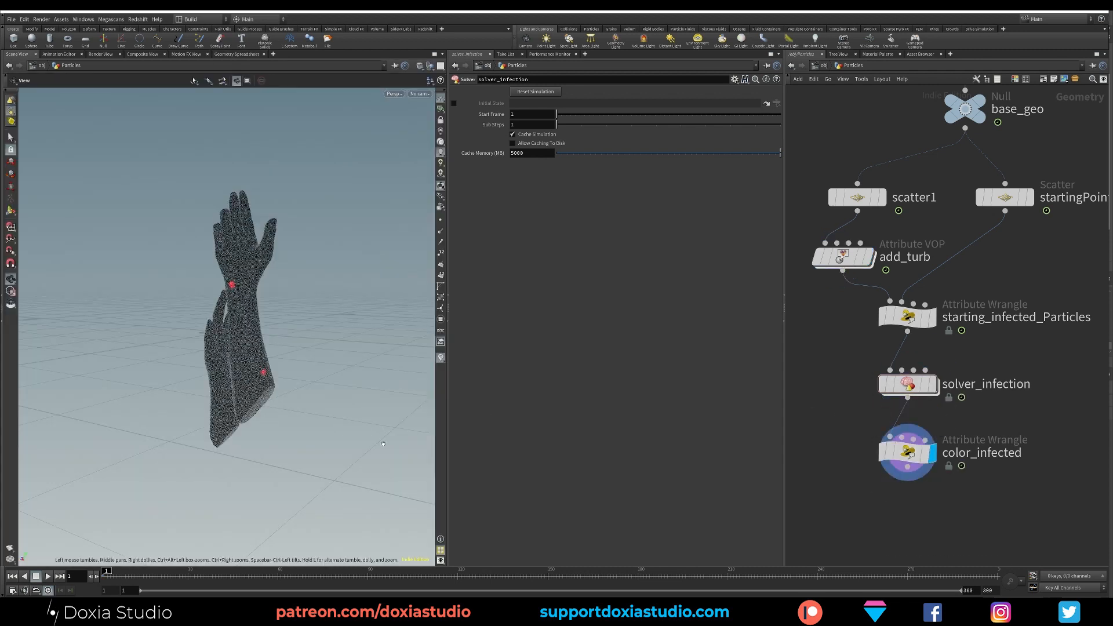
- Play the infection simulation on the hands and return to frame 1
key(Up)
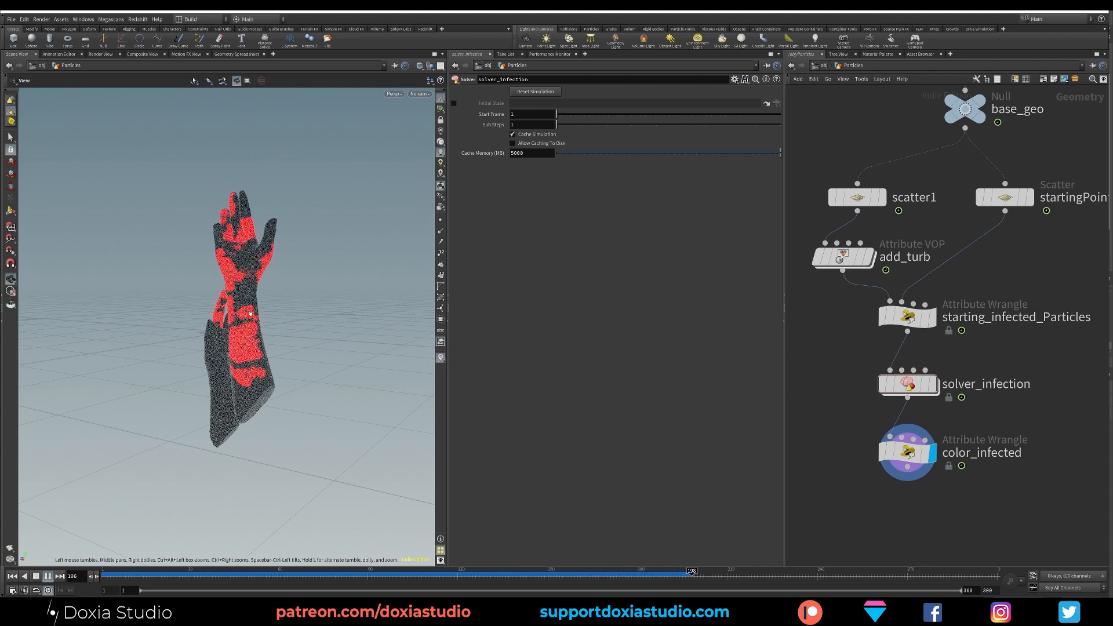
click(48, 578)
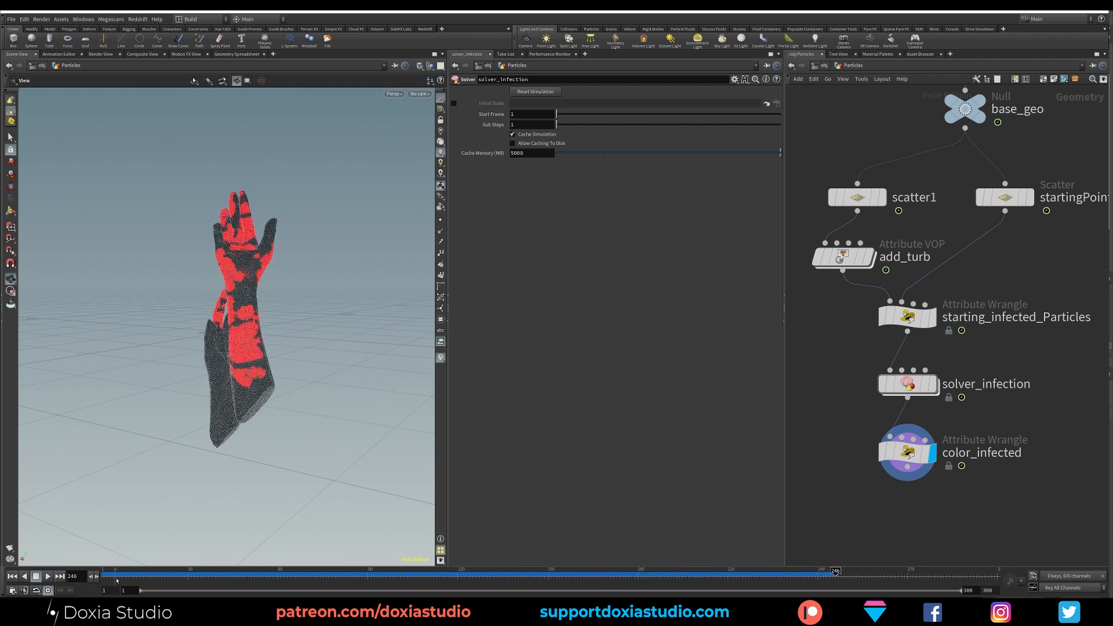
click(110, 570)
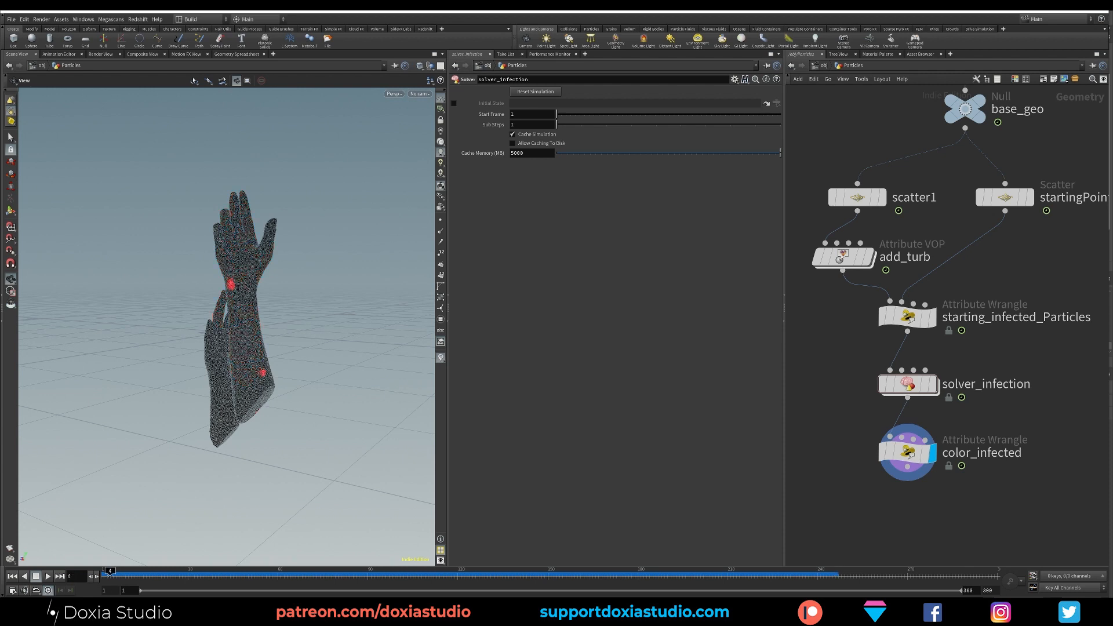
mouse_move(117, 578)
mouse_down()
mouse_move(561, 588)
mouse_move(105, 580)
mouse_up()
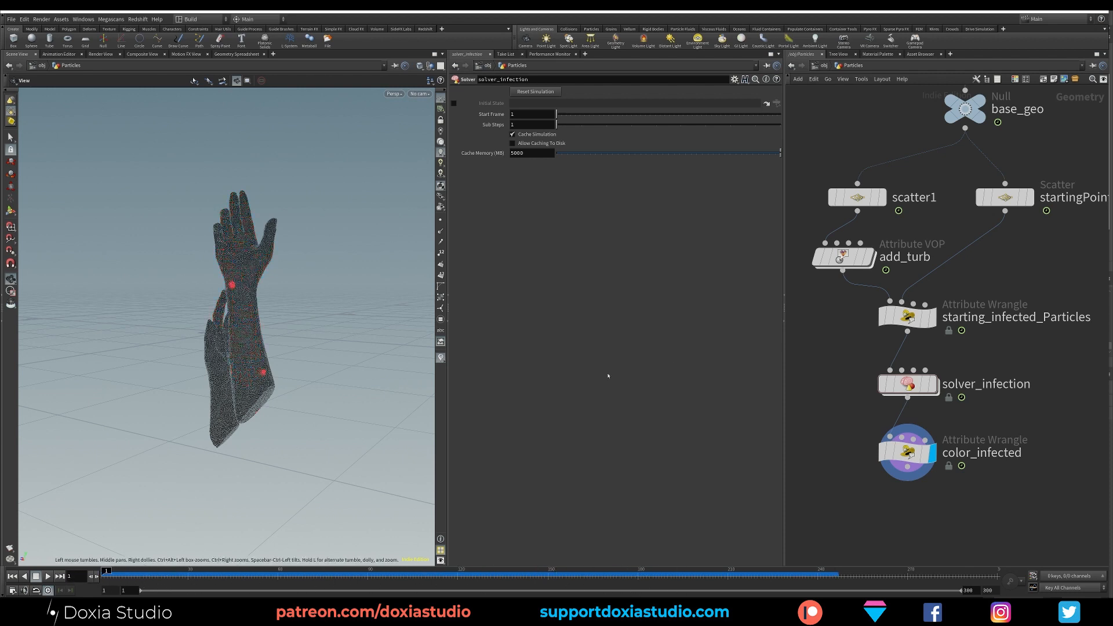
- Display add_turb, move its first ramp point to position 0 with value 0.377, and set the noise amplitude to 2
click(860, 262)
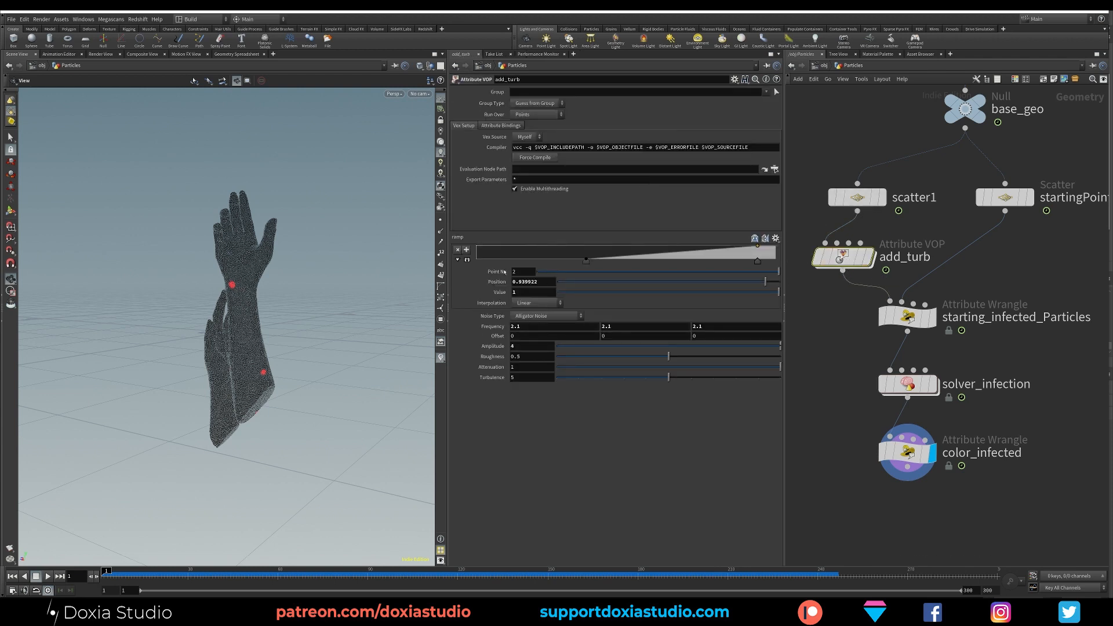
drag(585, 261, 459, 263)
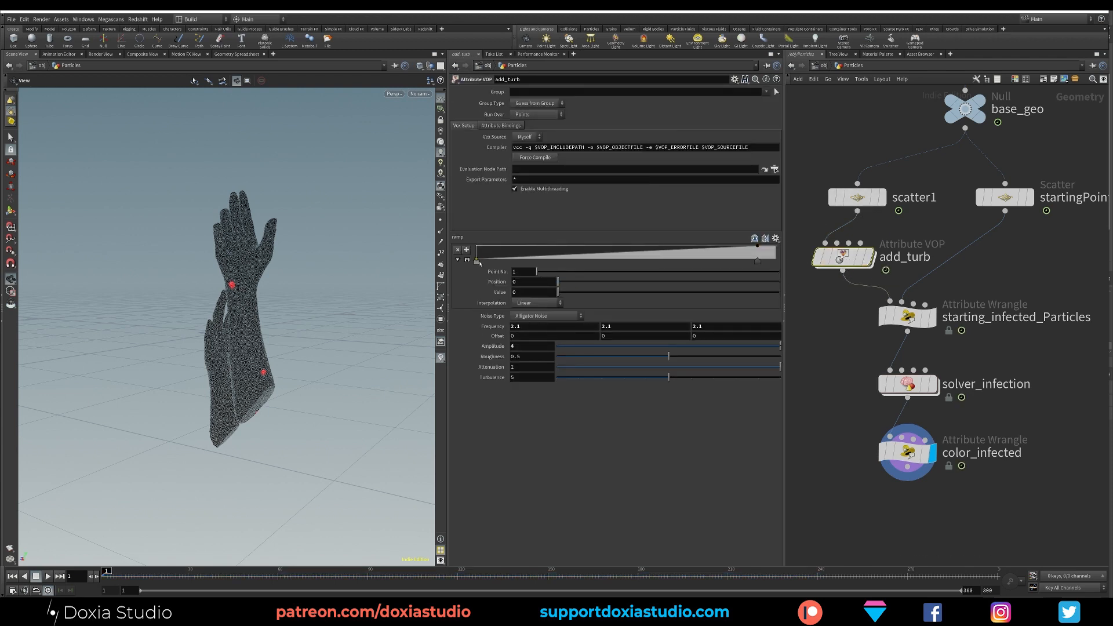
drag(566, 294, 647, 295)
click(871, 257)
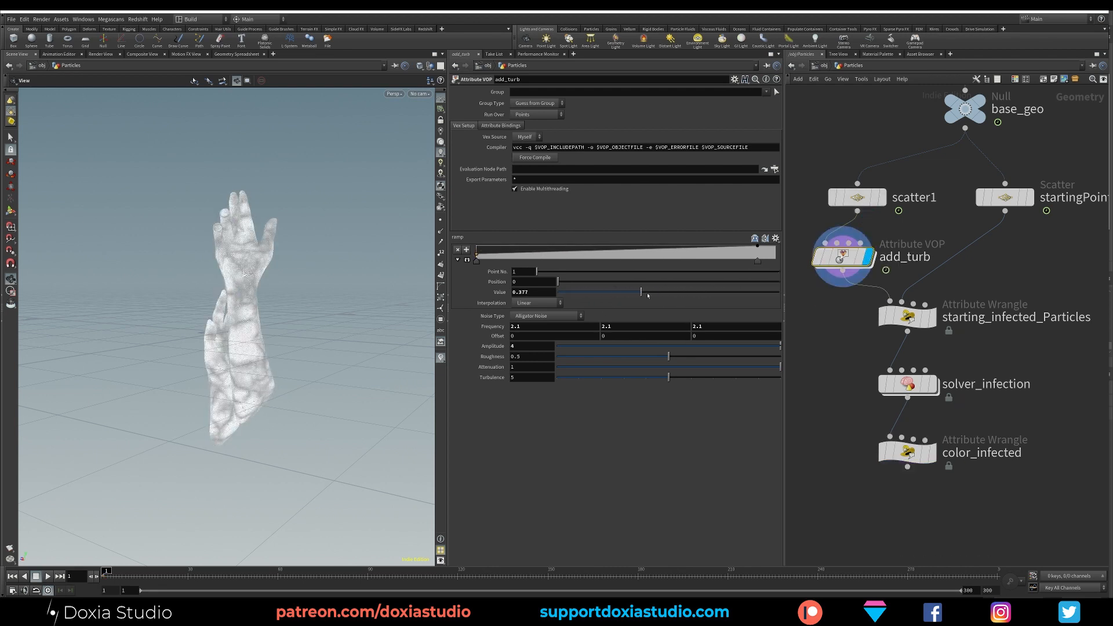
text(2)
key(Return)
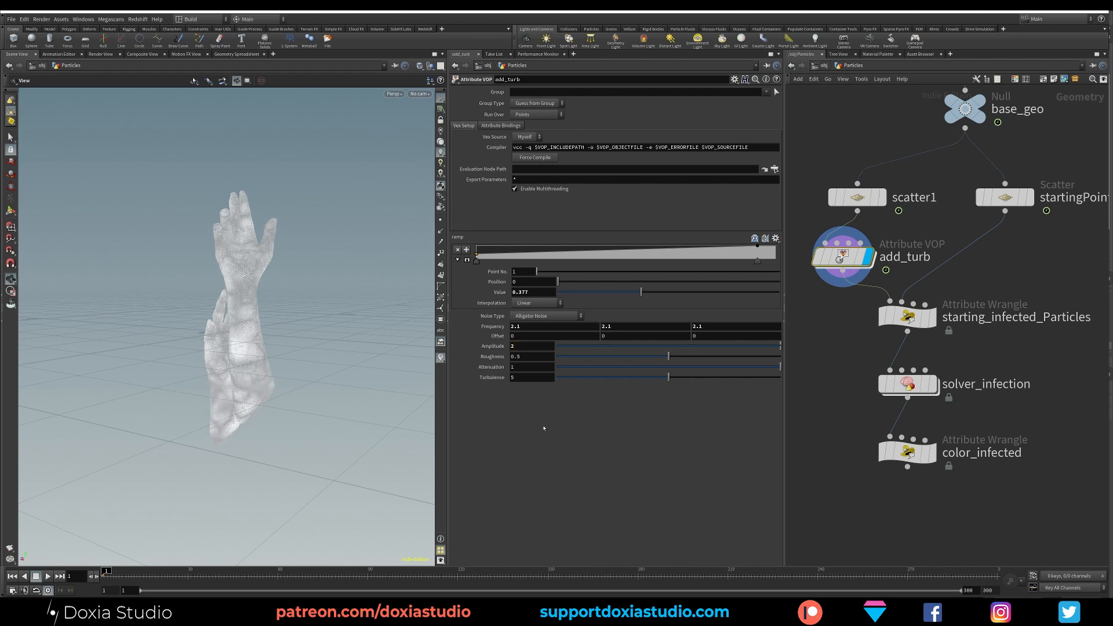
- Move add_turb's last ramp point to the ramp's end and add points at about position 0.46, value 0.33 and position 0.10, value 0.74
mouse_move(758, 261)
mouse_down()
mouse_move(733, 262)
mouse_move(775, 262)
mouse_up()
click(614, 256)
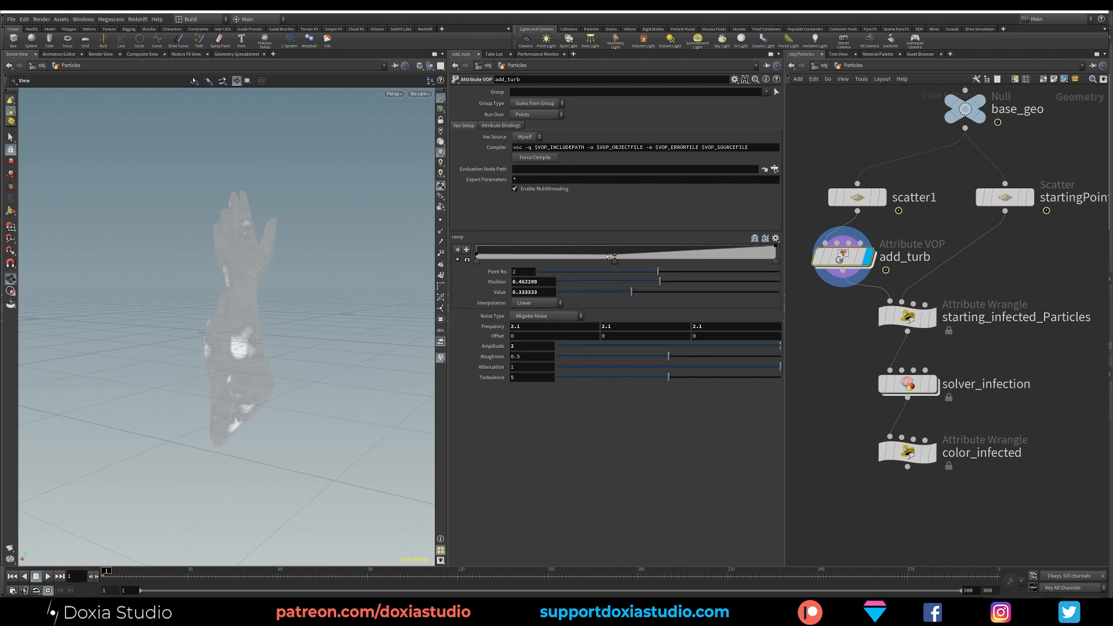
click(507, 250)
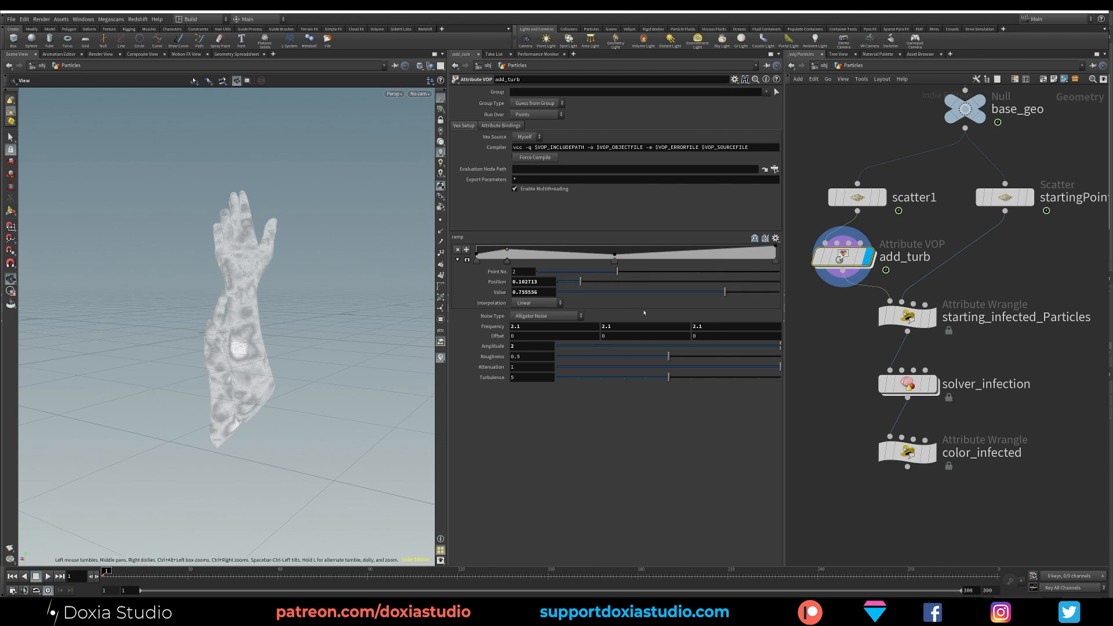
- Display color_infected, play and scrub the infection spread over the hands, and return to frame 1
click(930, 452)
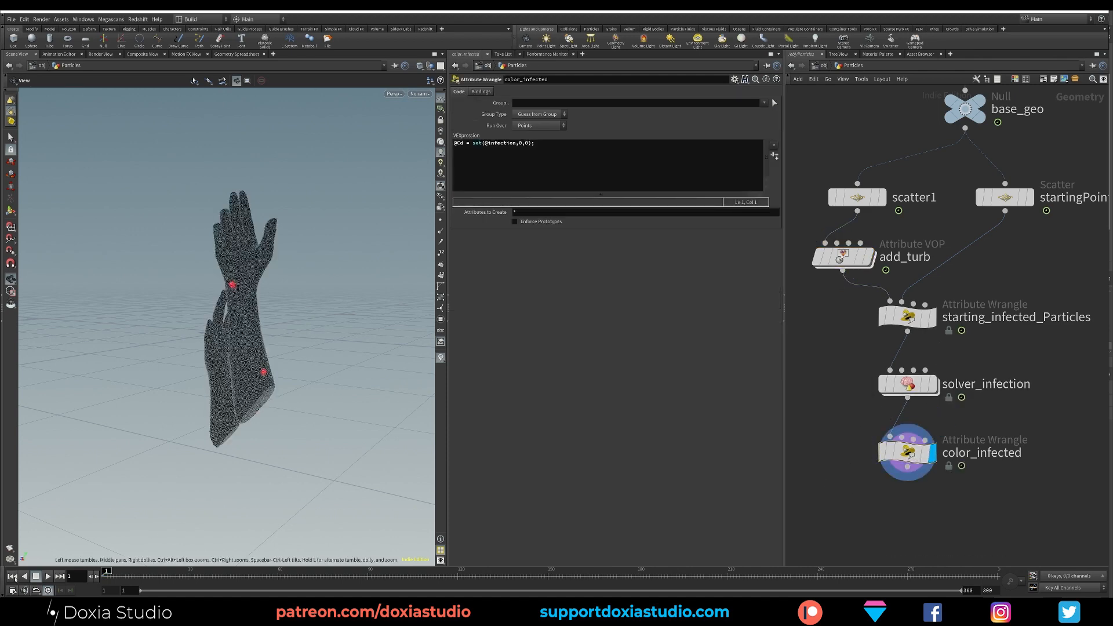
scroll(133, 367, up, 3)
middle_drag(256, 346, 219, 375)
scroll(172, 399, down, 1)
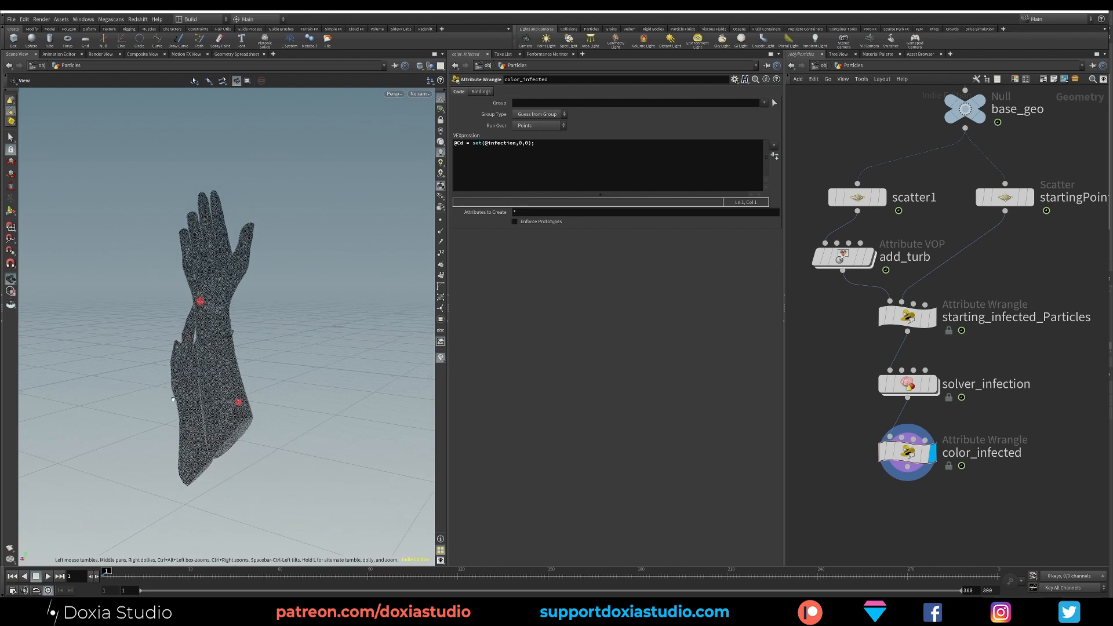
key(Up)
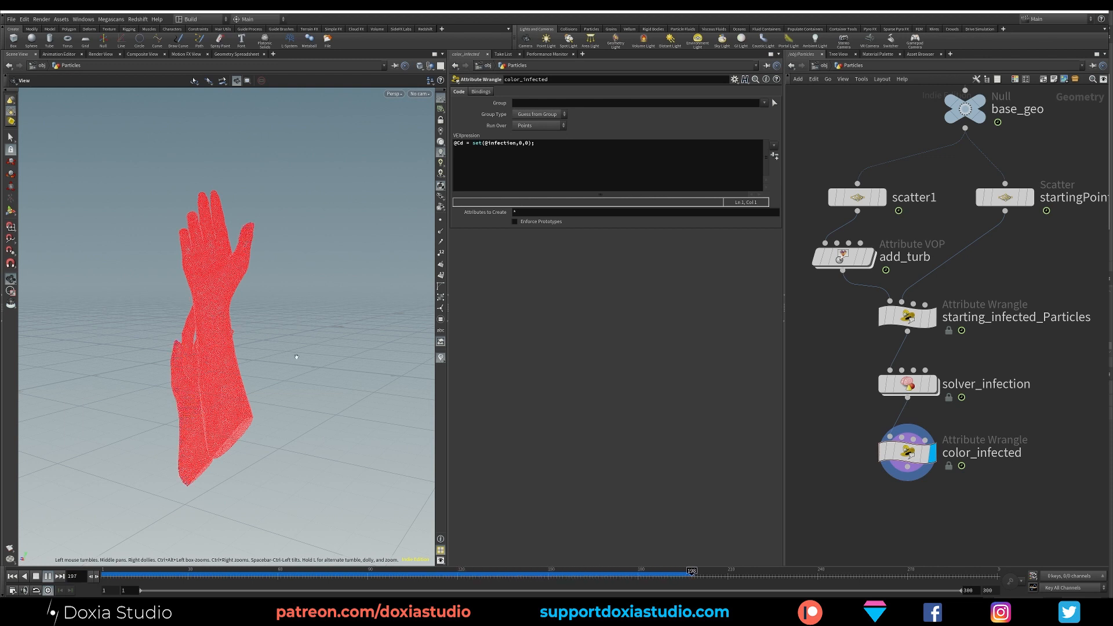
drag(124, 579, 224, 579)
drag(200, 447, 222, 433)
drag(147, 581, 104, 578)
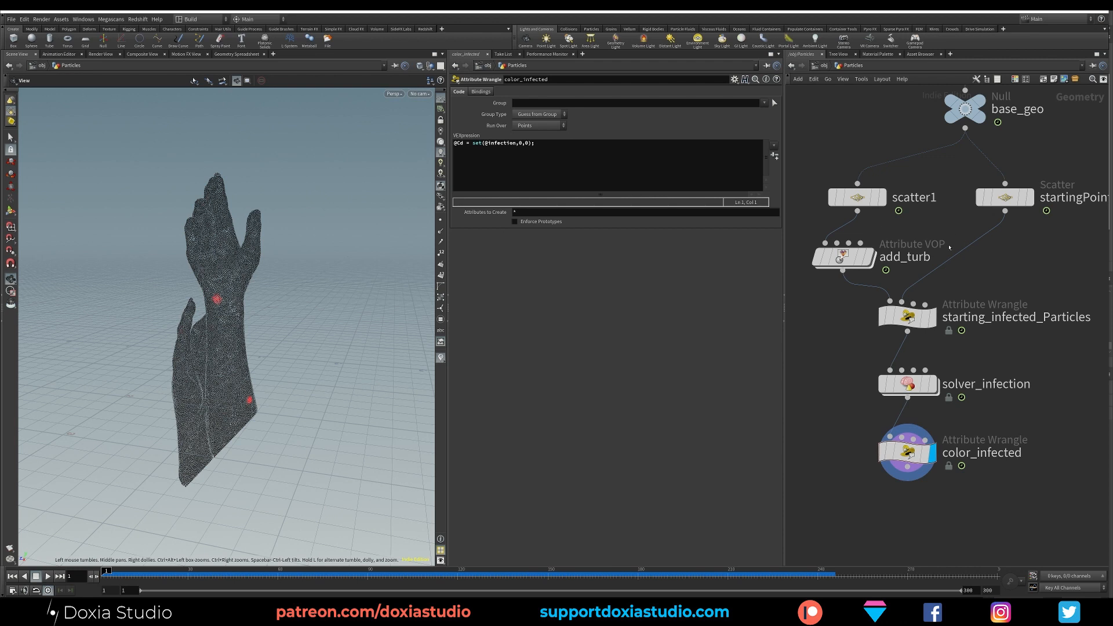
- Set the search radius of starting_infected_Particles to 0.028
click(907, 316)
mouse_move(568, 236)
mouse_down()
mouse_move(580, 236)
mouse_move(558, 237)
mouse_up()
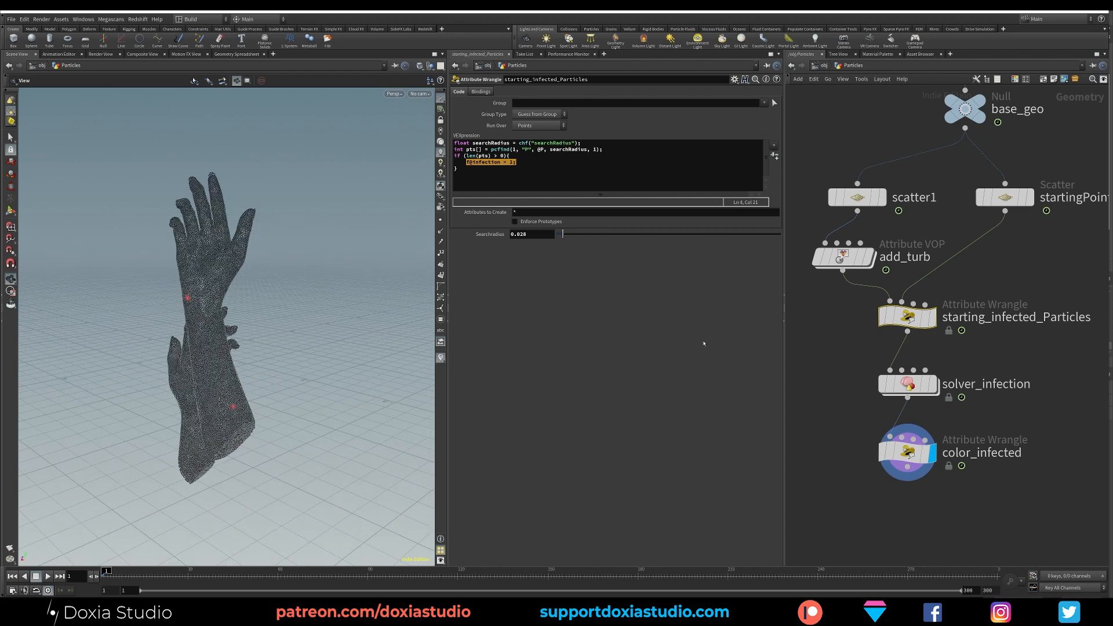
- Set Maxpoints to 5 and Searchradius to 0.25 on infection_System inside solver_infection, and play the simulation from the Particles network
double_click(904, 384)
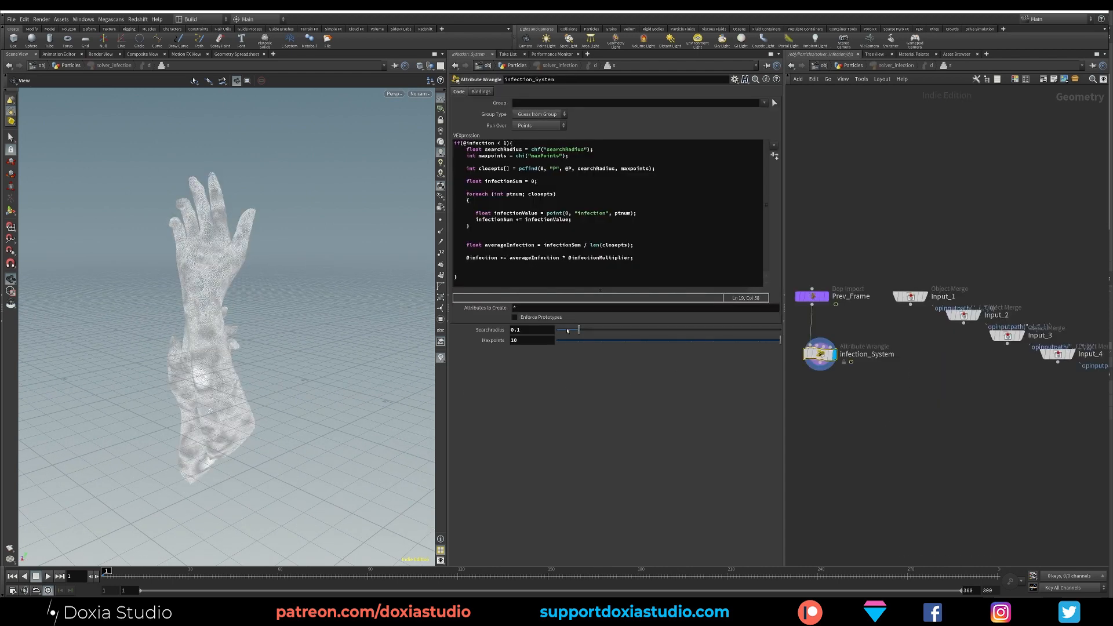
click(532, 340)
text(5)
key(Return)
text(0.25)
key(Return)
key(u)
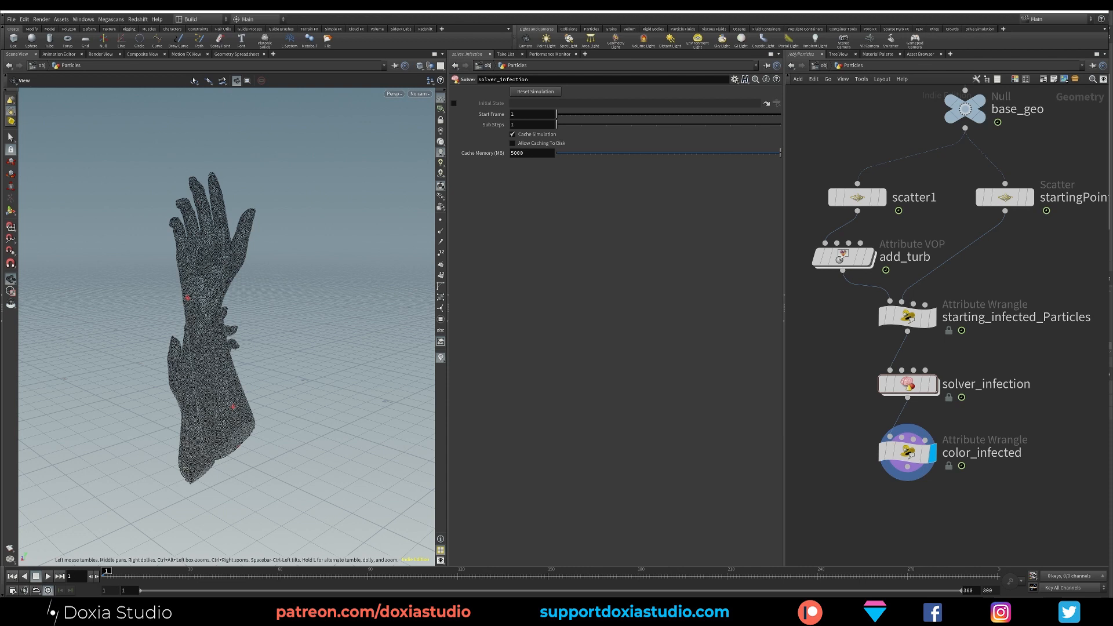
click(48, 575)
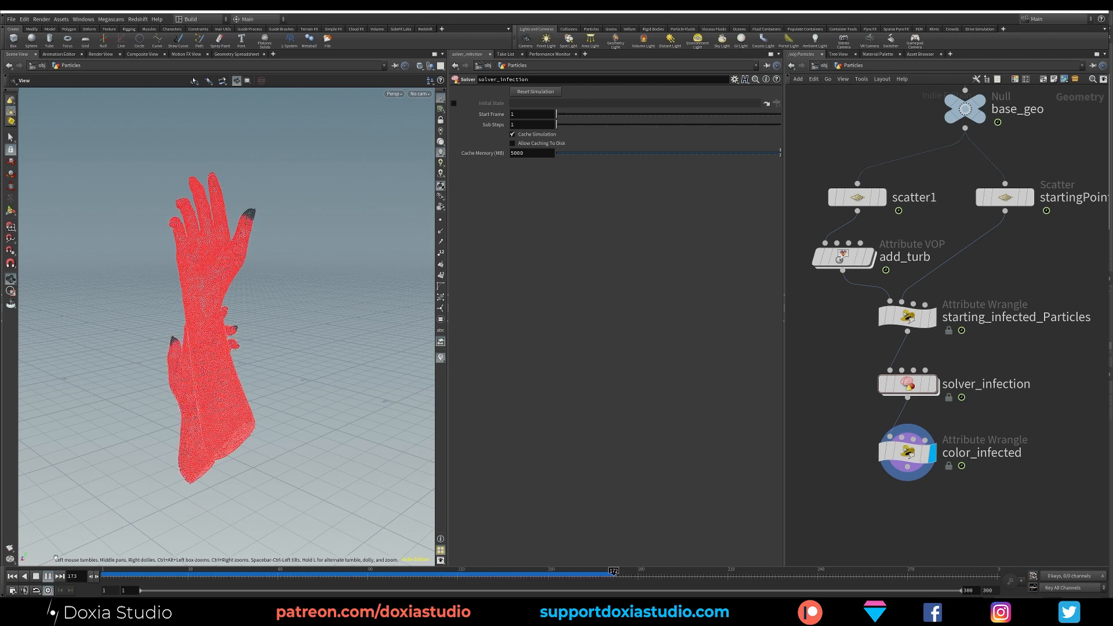
click(48, 576)
- Raise Maxpoints to 50 on infection_System inside solver_infection and return to the Particles network
double_click(908, 383)
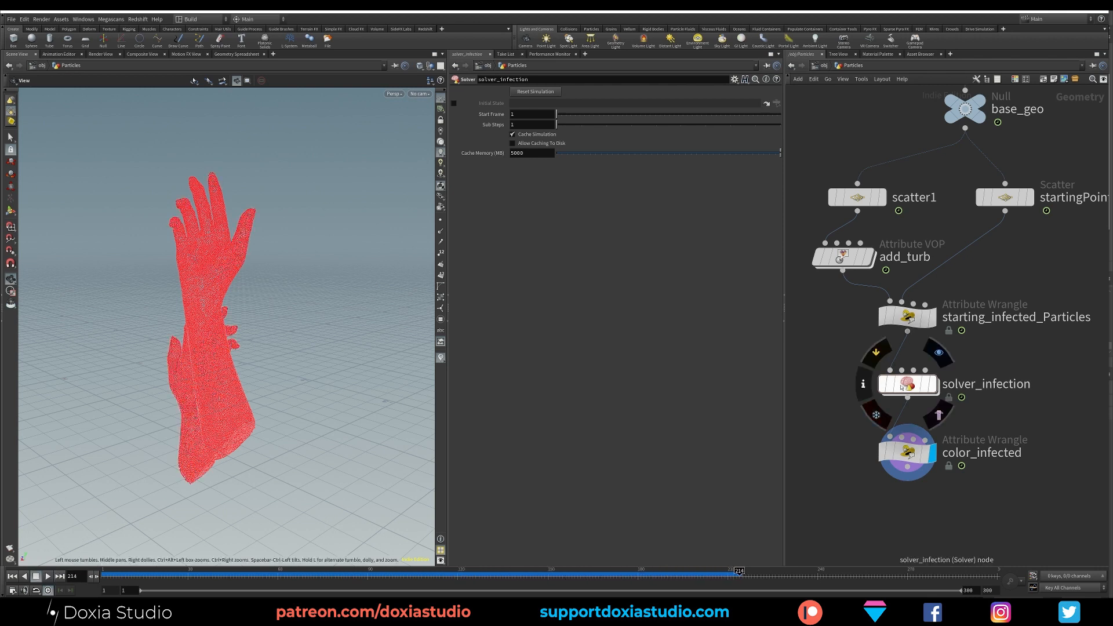
click(820, 352)
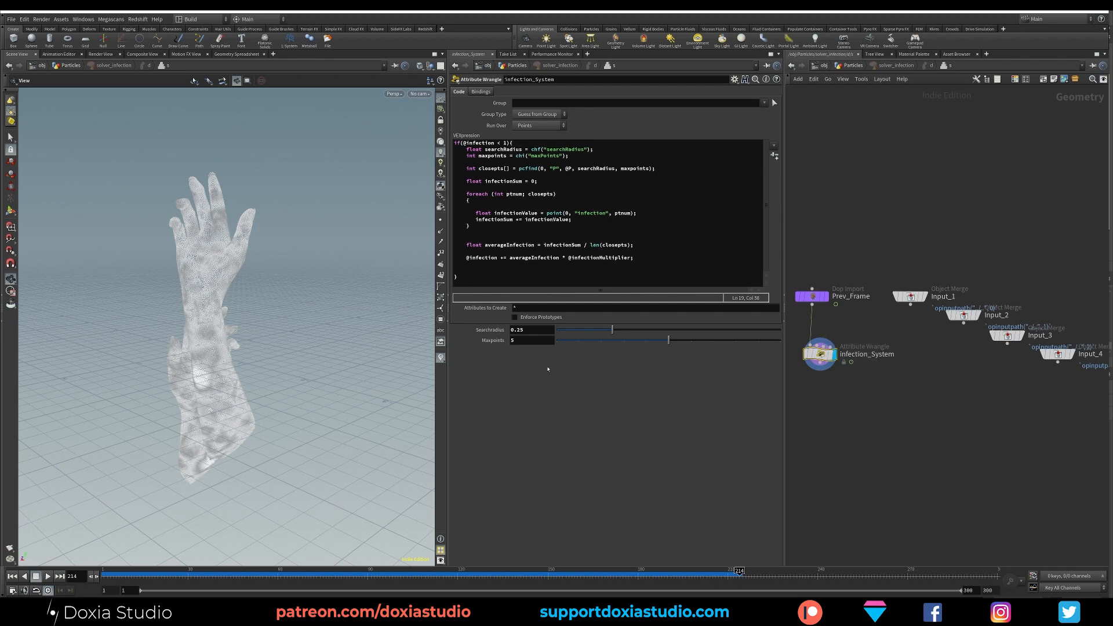
click(517, 341)
text(0)
key(Return)
key(u)
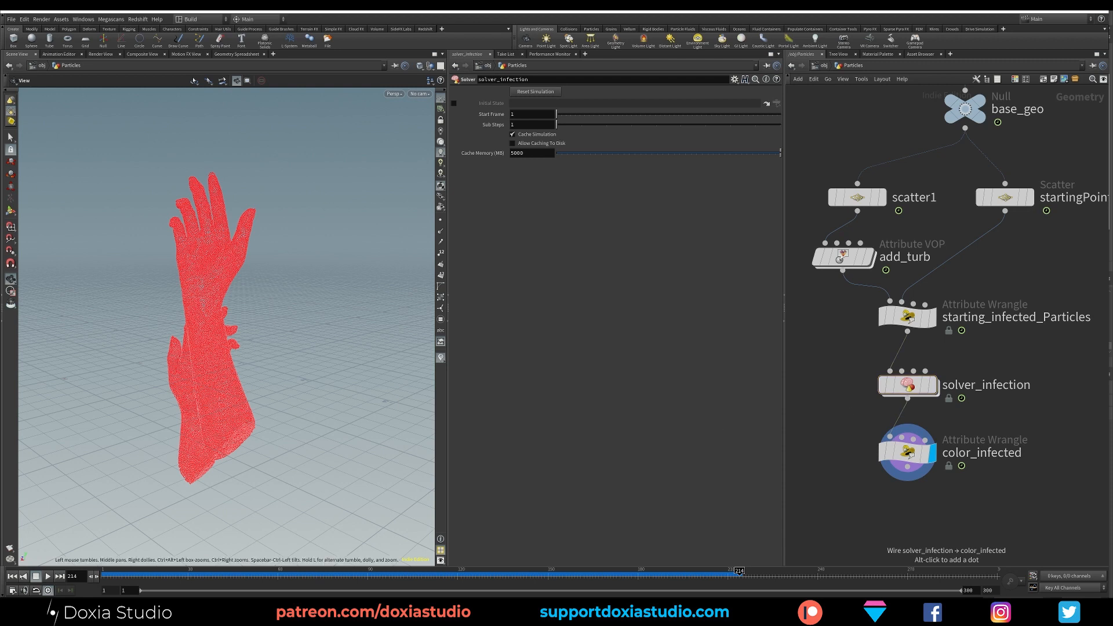
- Reset the solver_infection simulation and replay the infection spread from frame 1
click(12, 576)
click(48, 576)
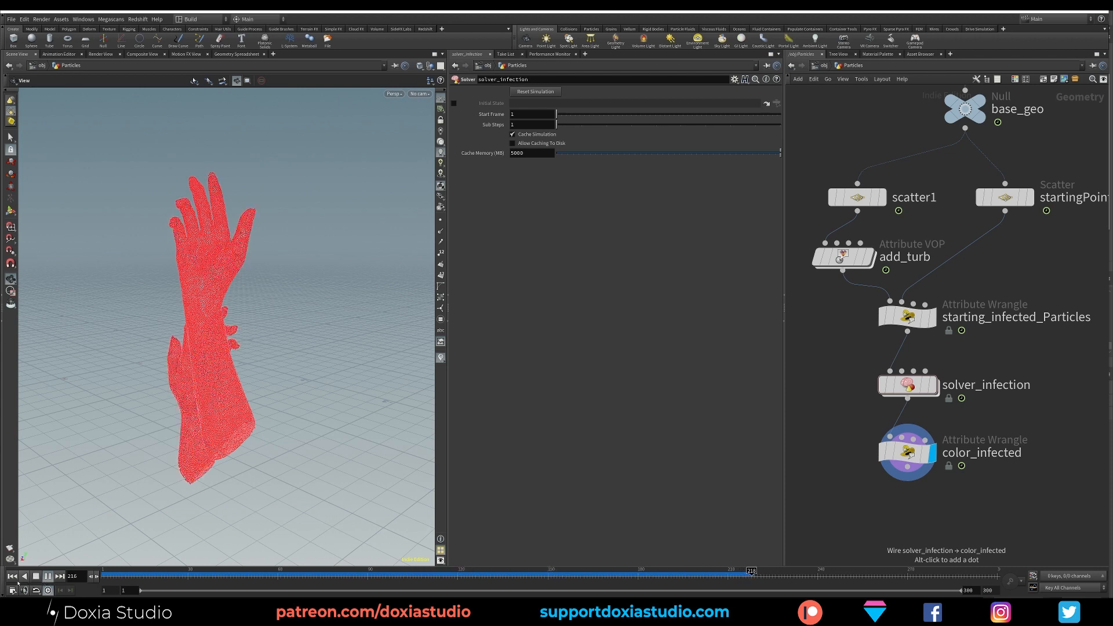
click(36, 576)
click(12, 576)
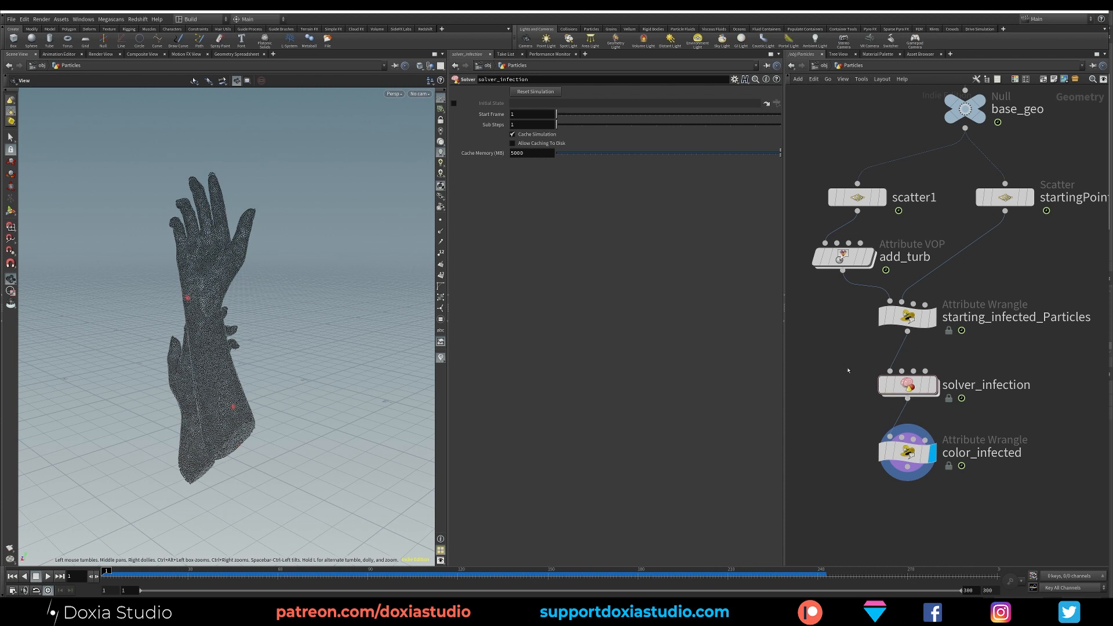
click(558, 93)
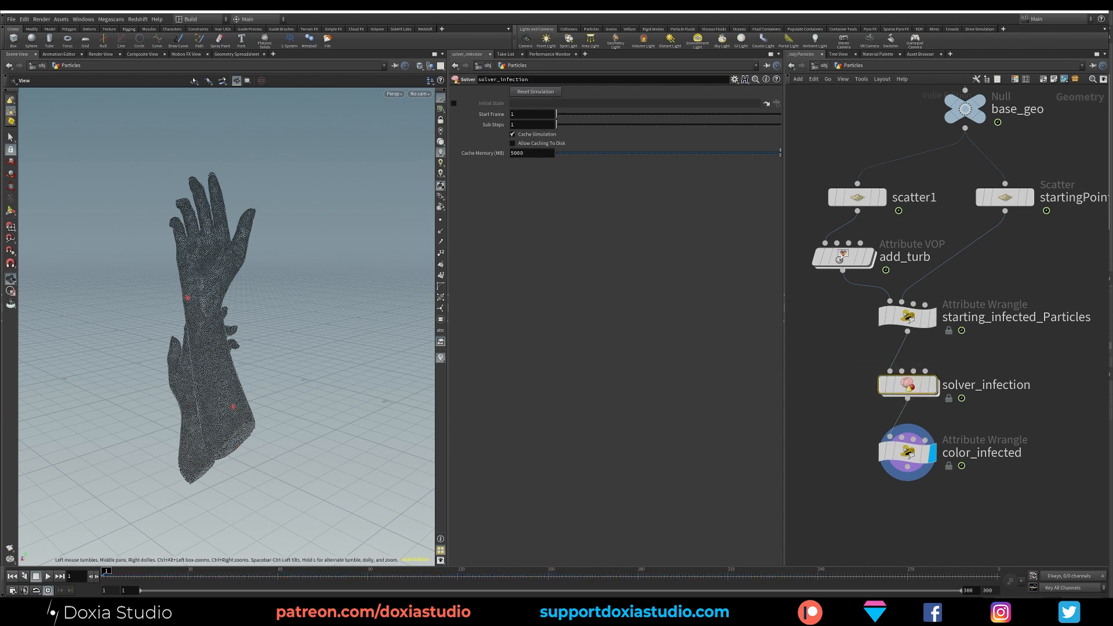
click(48, 576)
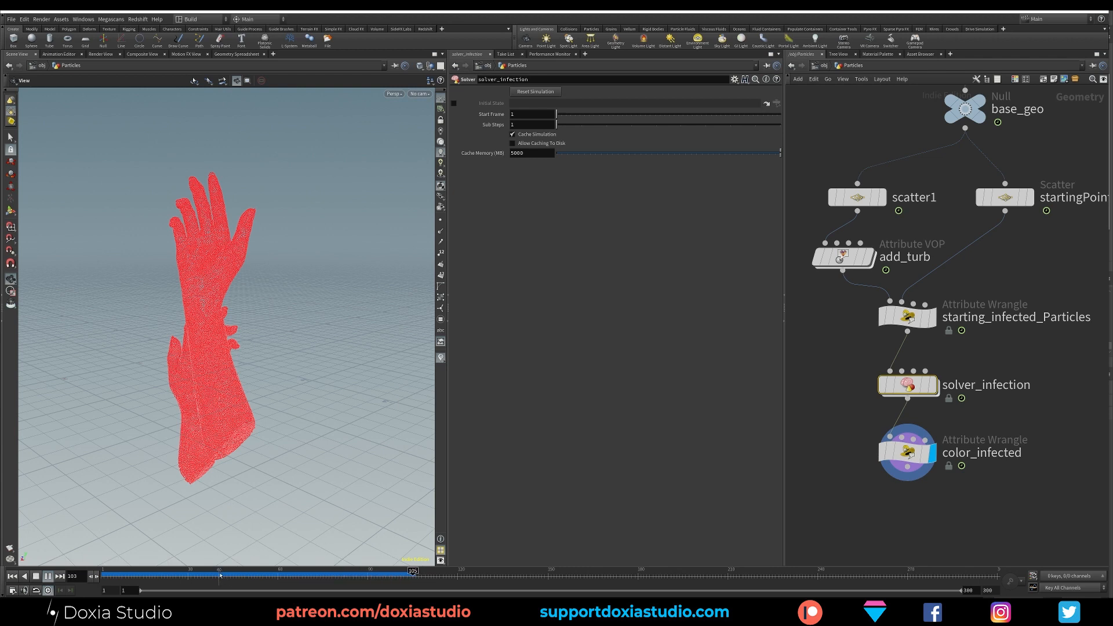
drag(219, 577, 72, 578)
click(49, 577)
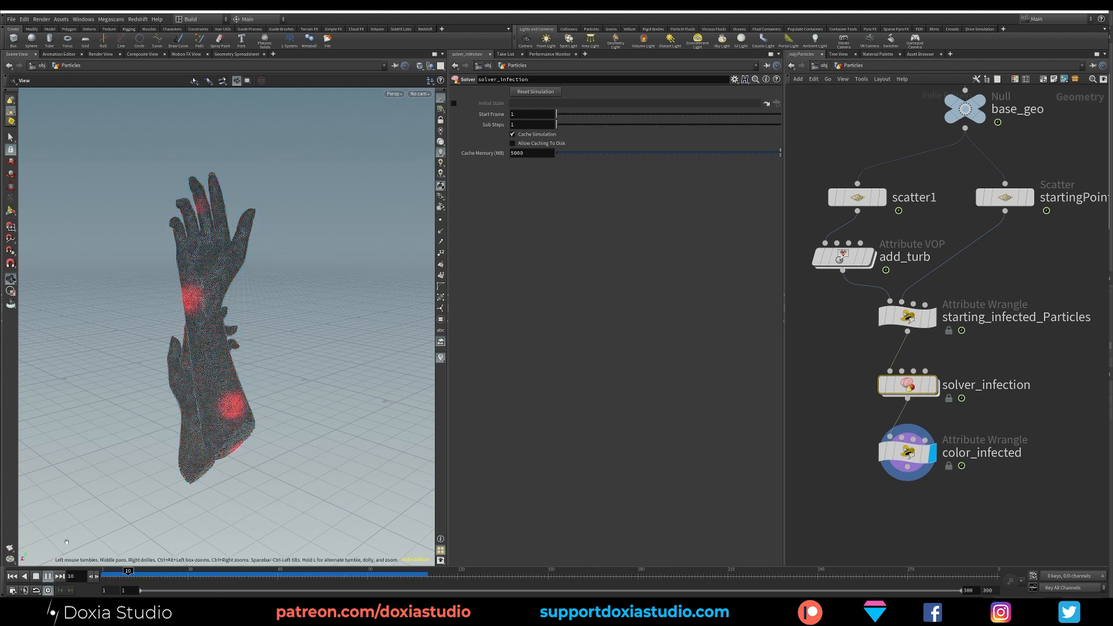
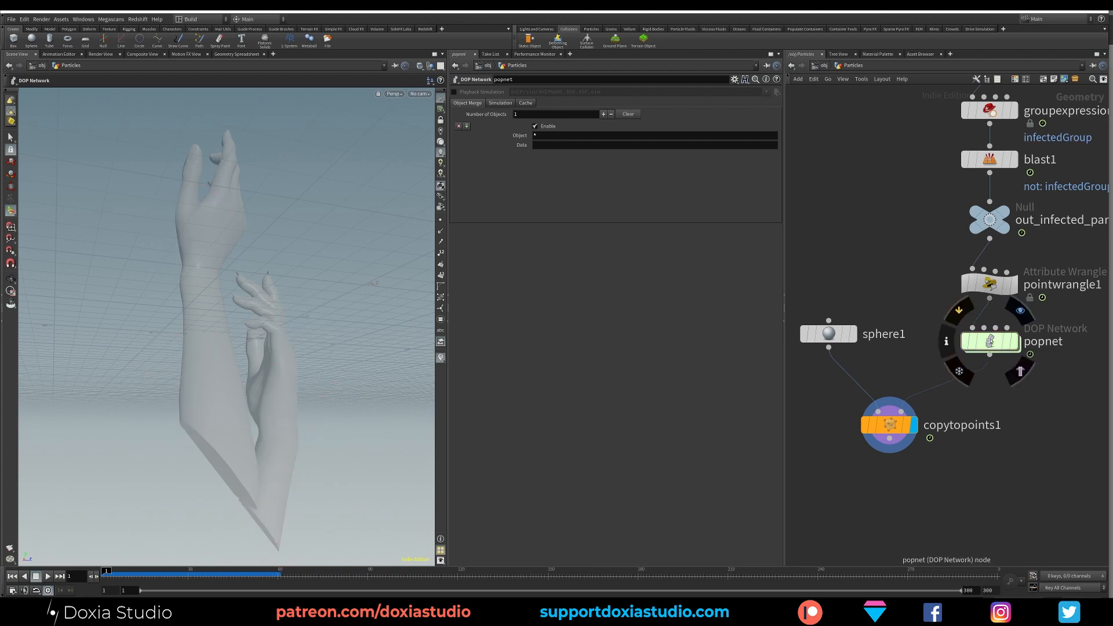
- Look over the popnet network and its base_geo_hands static object's collision settings, and return to the Particles network
click(988, 343)
double_click(989, 343)
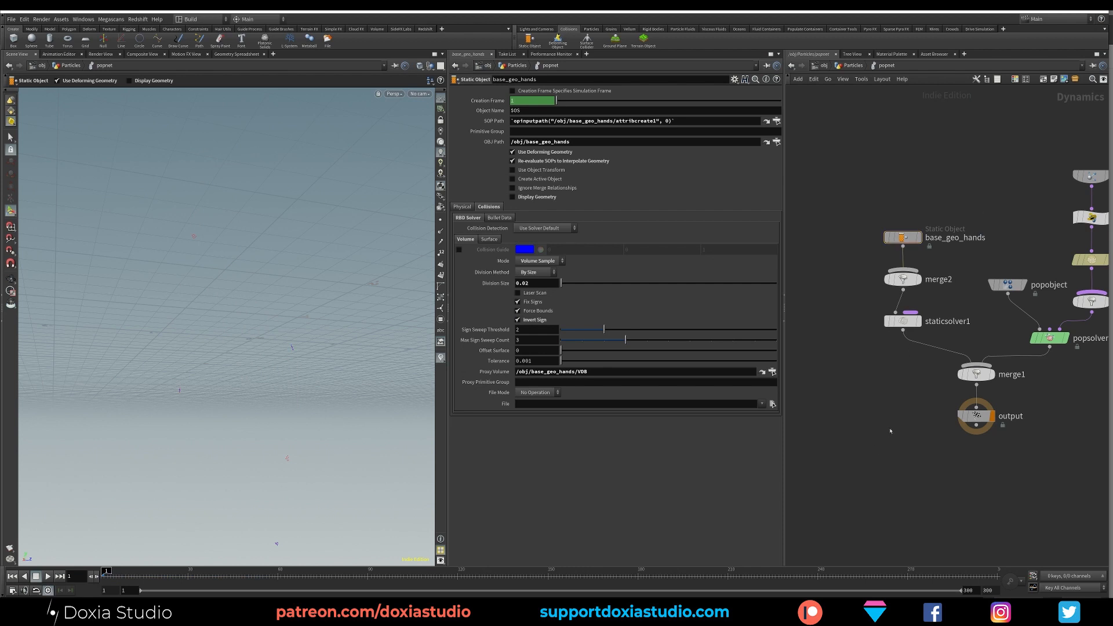
key(u)
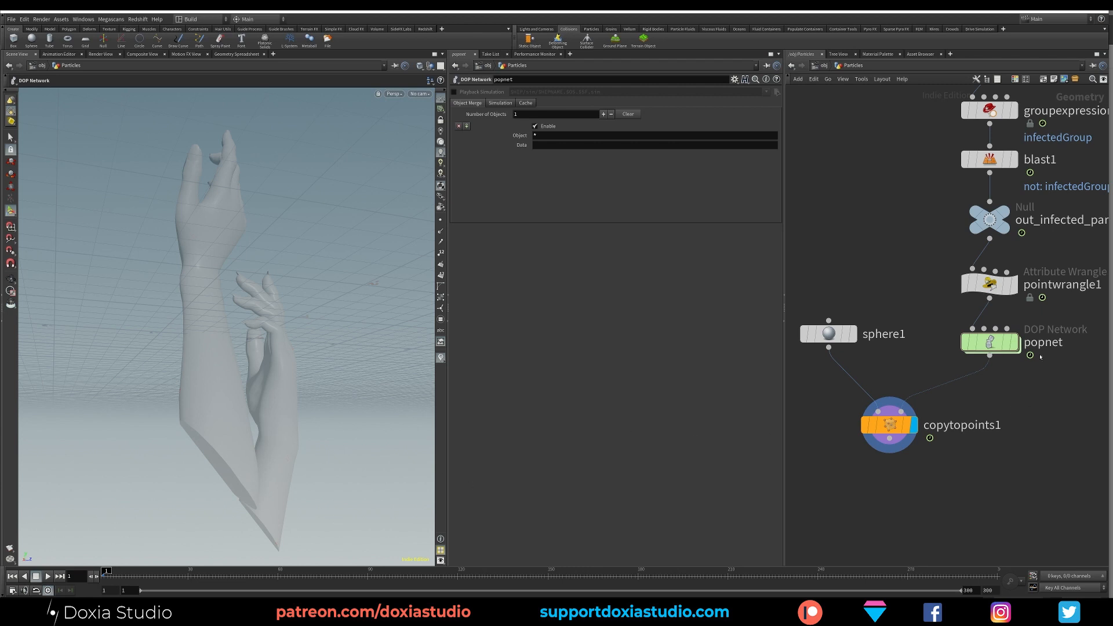
- Scrub the simulation to frame 30, inspect the spreading particles from around the hands, and rewind to frame 1
click(188, 580)
key(Escape)
drag(329, 361, 291, 401)
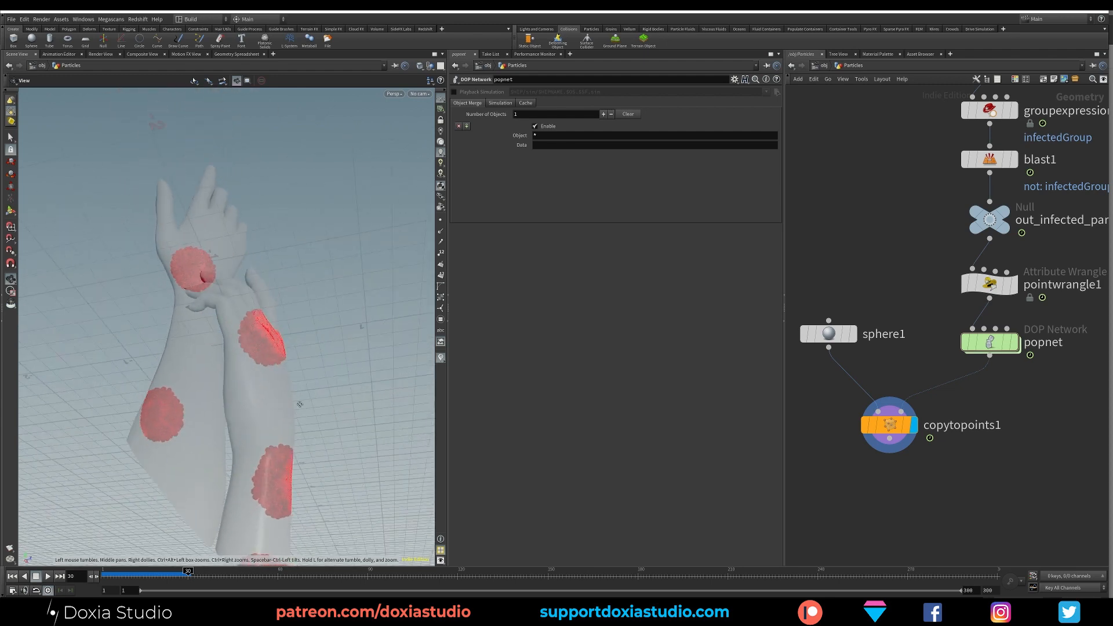
alt+middle_drag(292, 401, 330, 368)
drag(124, 576, 173, 572)
alt+drag(350, 333, 181, 540)
click(12, 575)
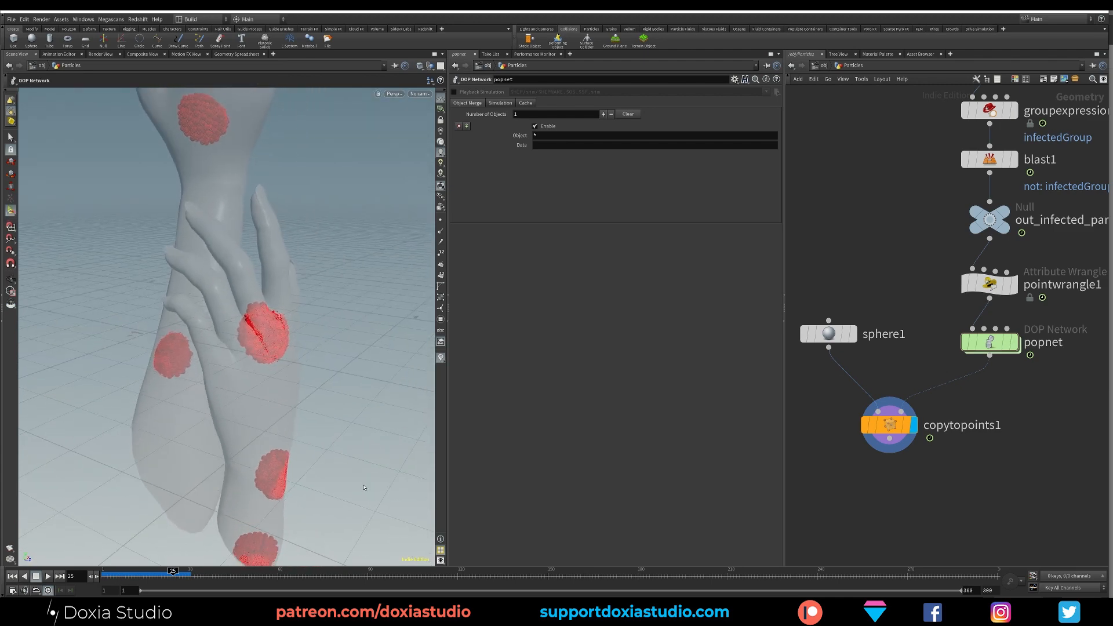
- Look inside popnet, return to the Particles network, and spread its nodes to make room between pointwrangle1 and popnet
double_click(991, 343)
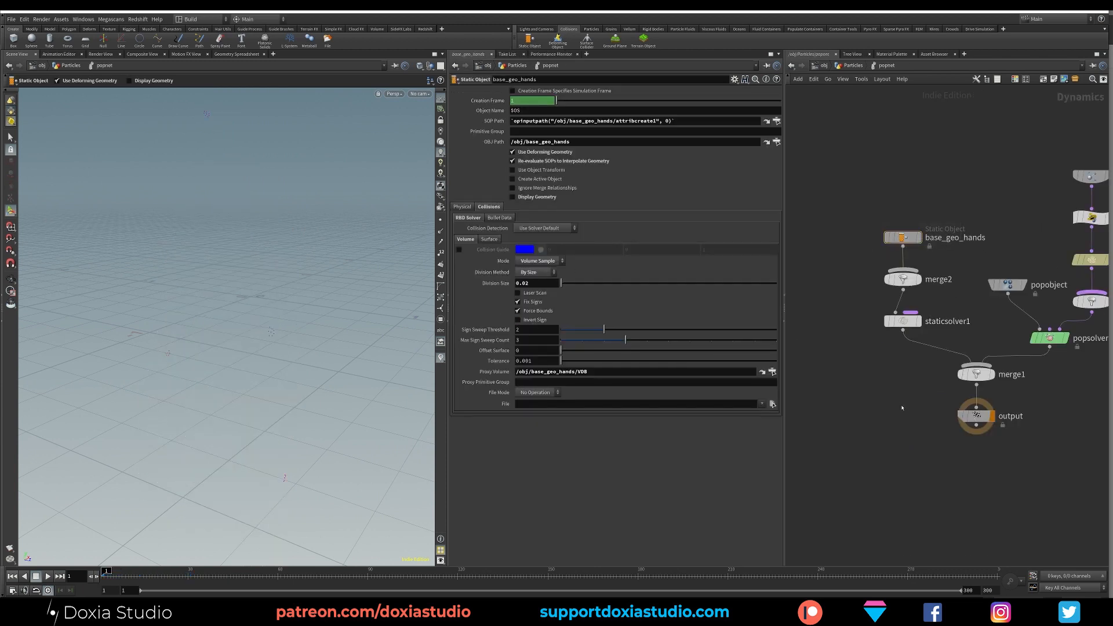
key(u)
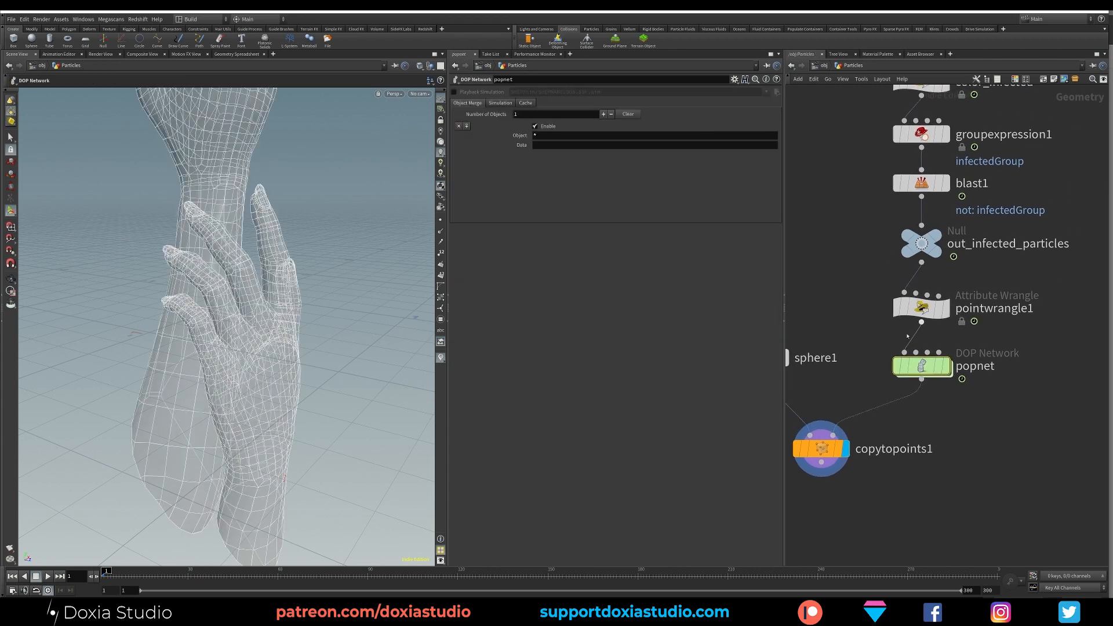
drag(926, 368, 926, 389)
drag(826, 449, 826, 471)
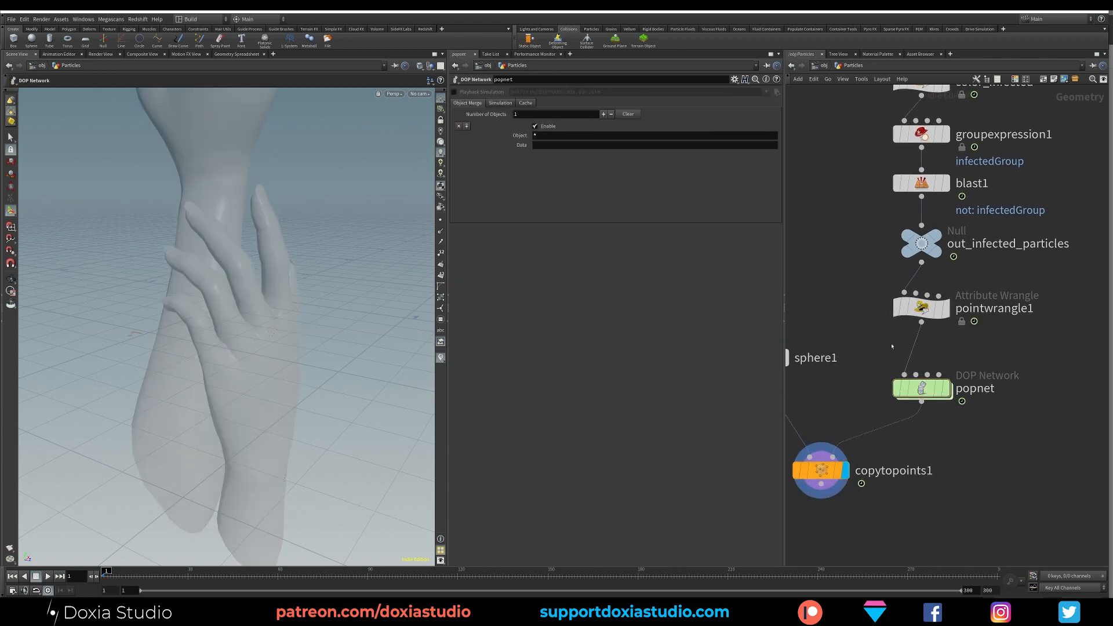
drag(924, 307, 923, 292)
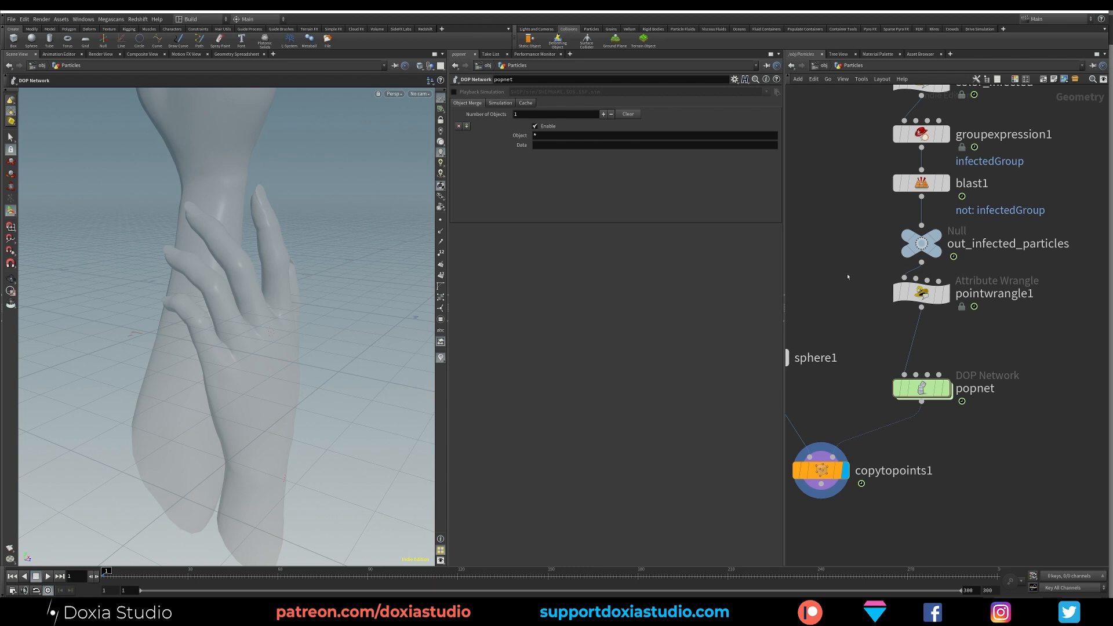
mouse_move(916, 247)
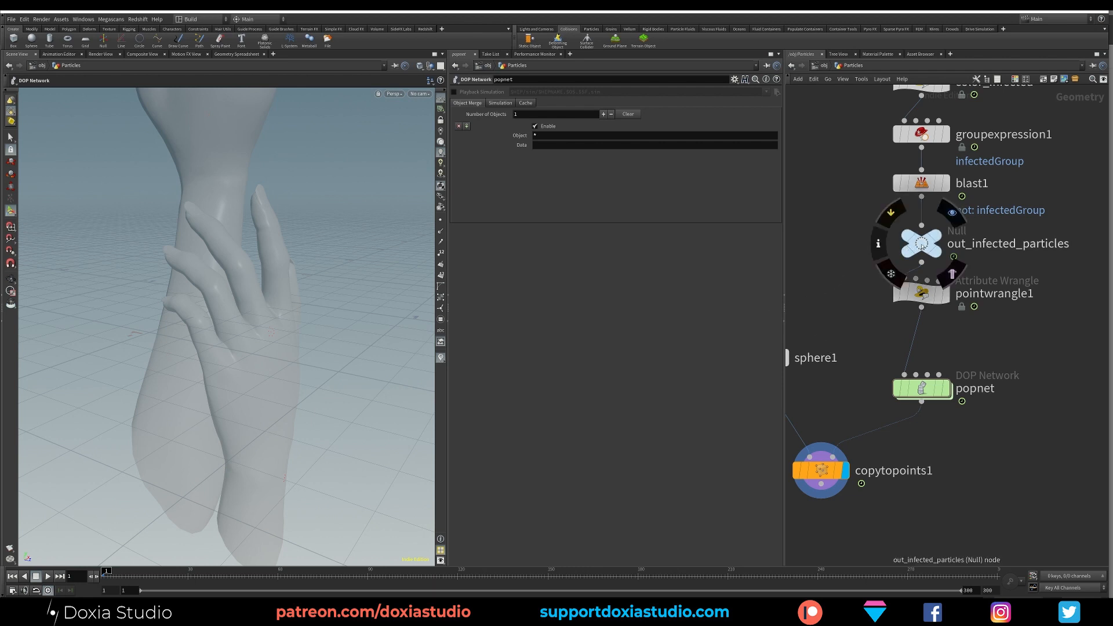
- Switch to the browser, play the Seeds reference video on Instagram to study its sphere colors, and return to Houdini
key(alt+Tab)
key(Tab)
key(Tab)
key(Tab)
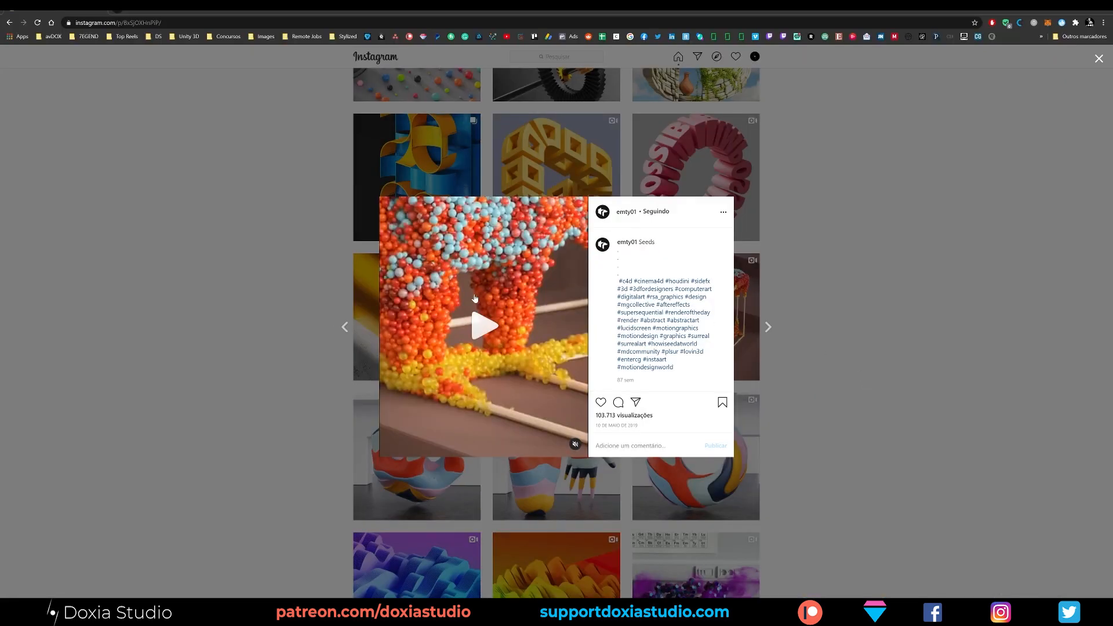
click(478, 329)
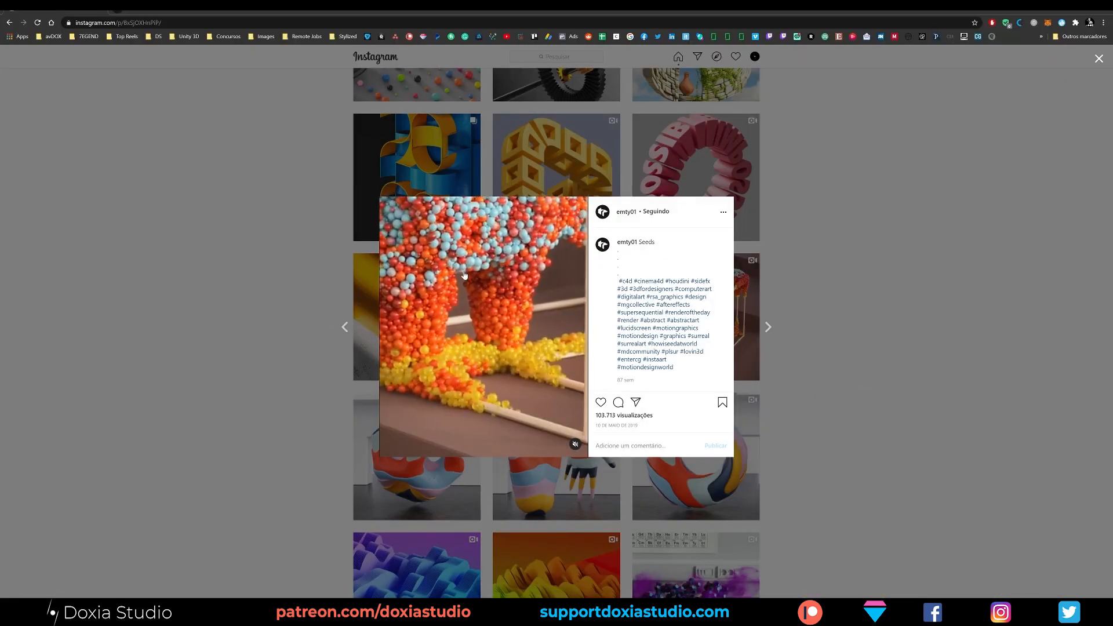
click(490, 318)
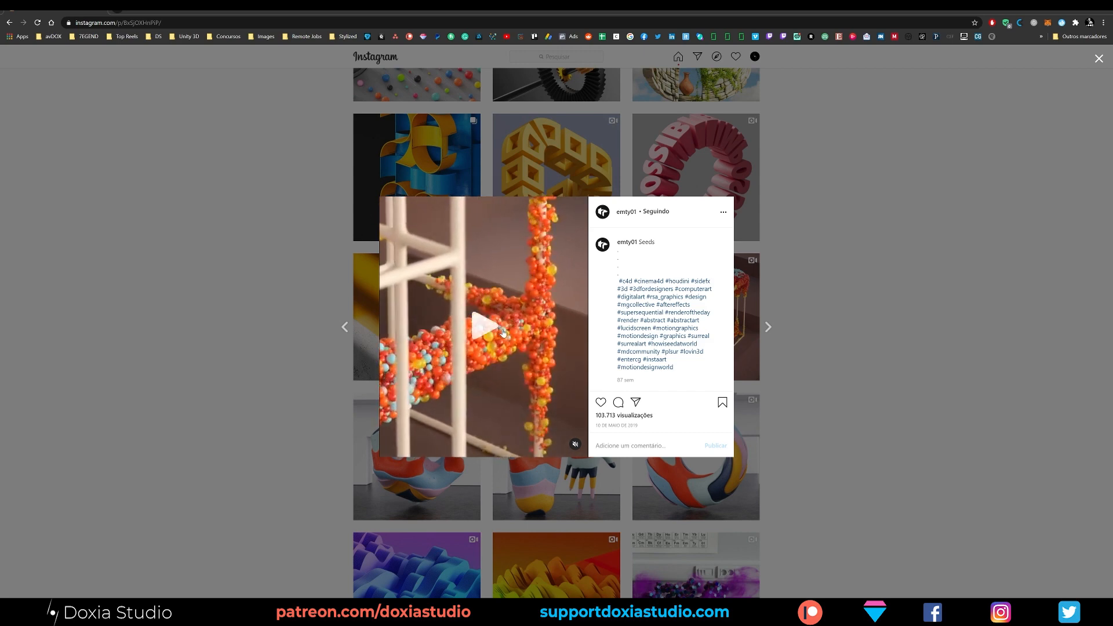
key(alt+Tab)
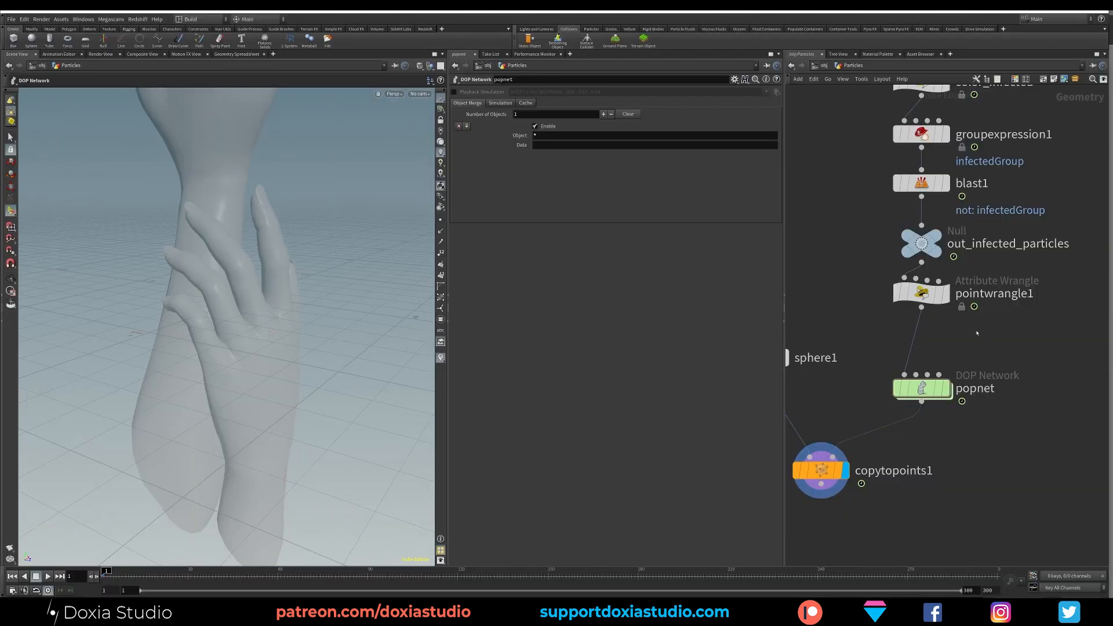
- Insert a Point VOP node between pointwrangle1 and popnet
key(Tab)
mouse_move(980, 346)
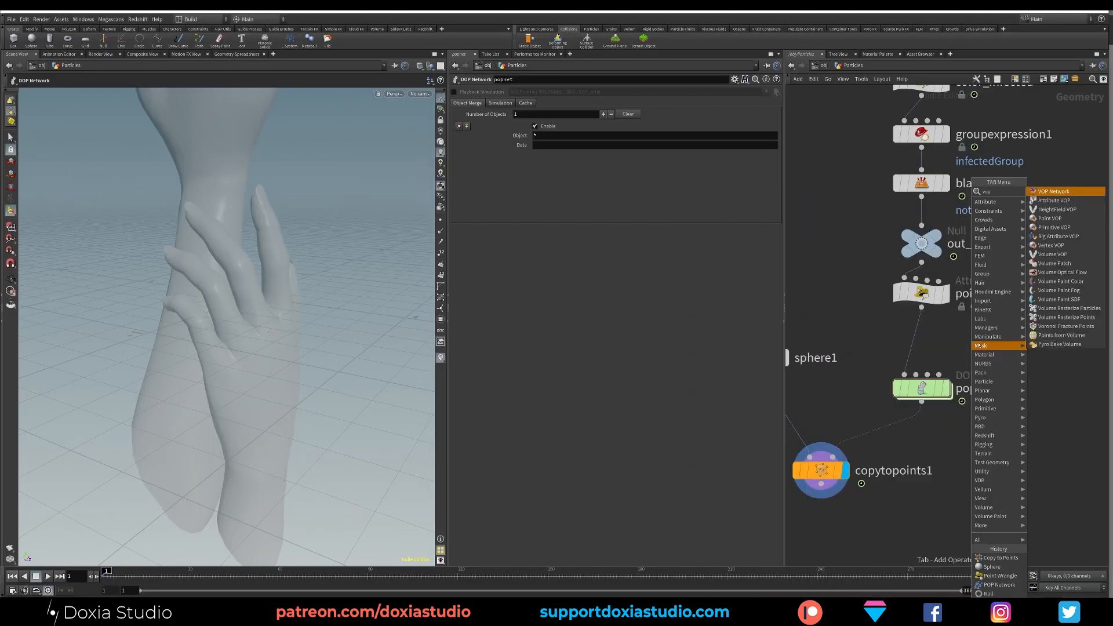
key(Escape)
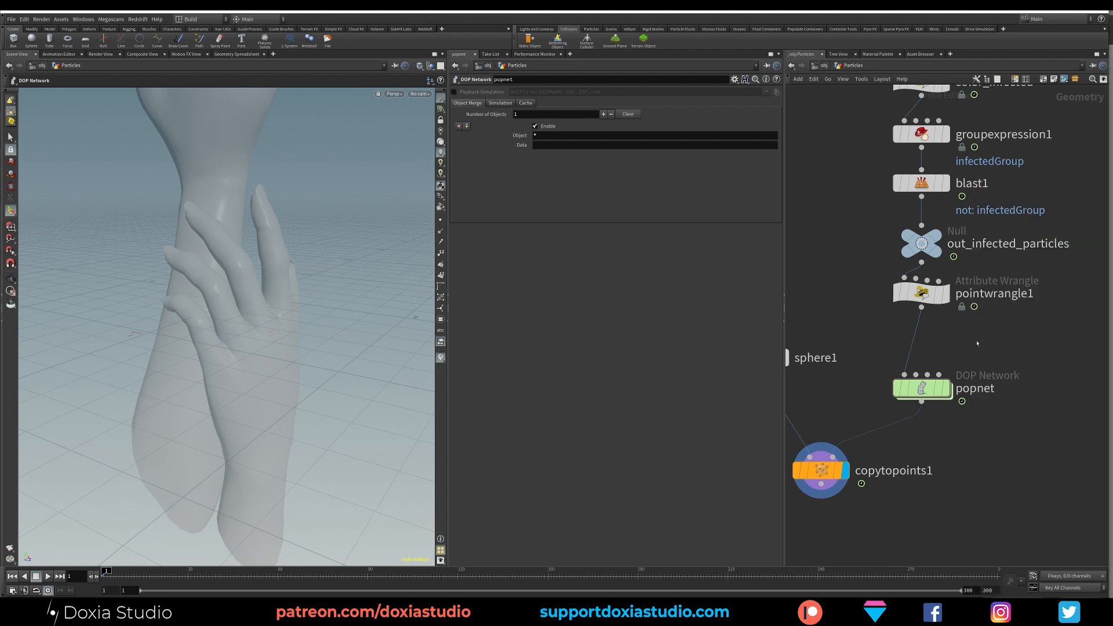
click(917, 349)
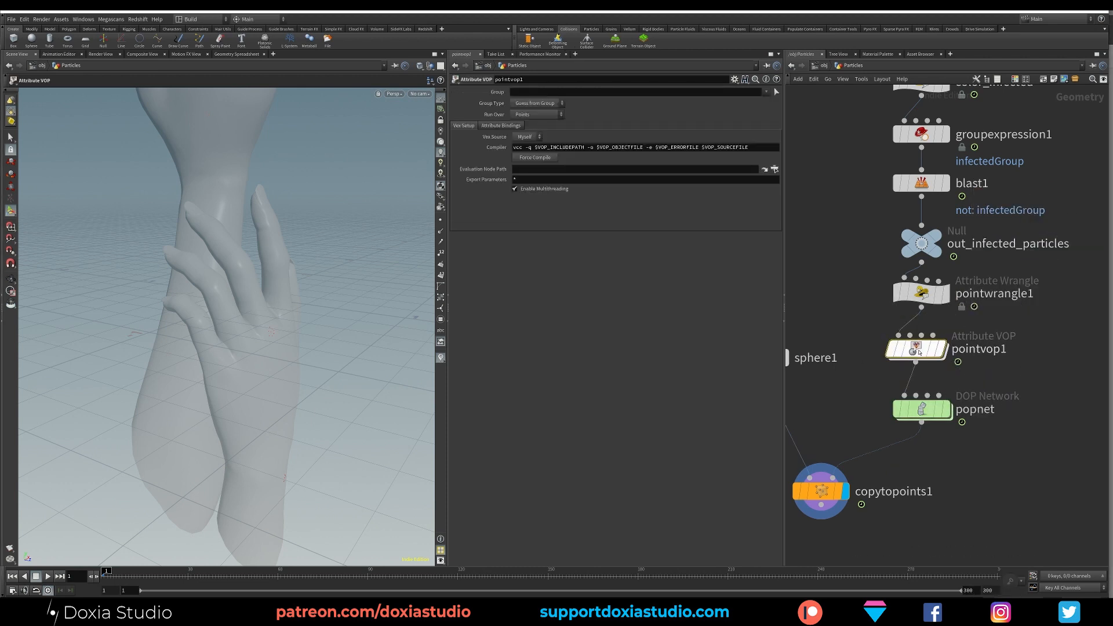
- Inside pointvop1, add a Turbulent Noise node and connect the global P output to its position input
double_click(918, 350)
key(Tab)
text(turb)
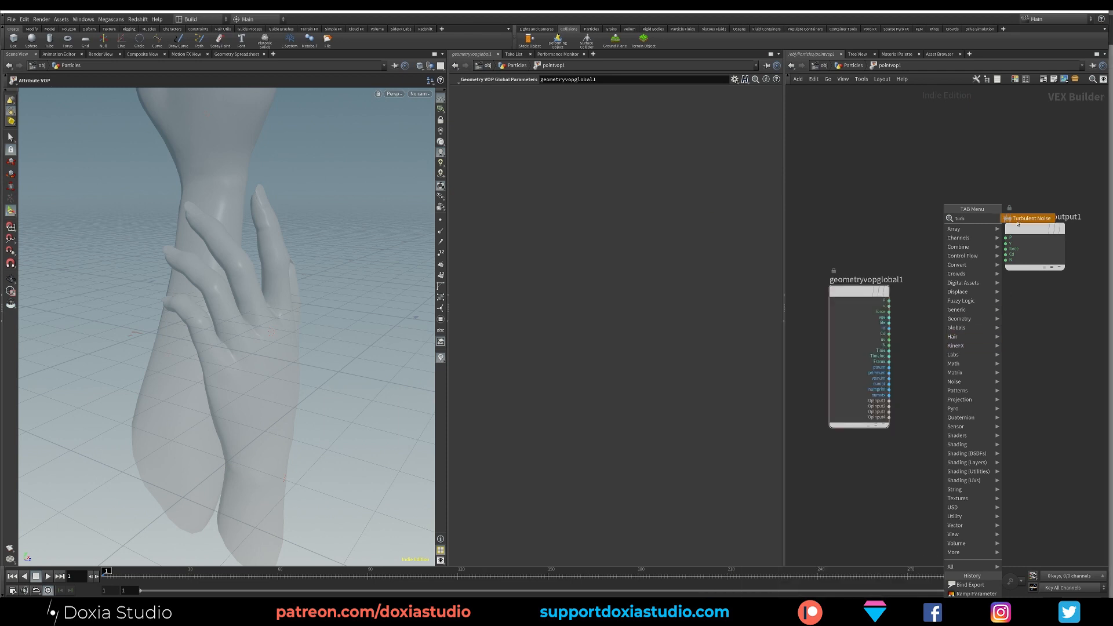
click(1018, 224)
click(902, 324)
drag(888, 301, 818, 299)
drag(936, 298, 922, 298)
- Add an RGB Ramp Parameter fed by the turbulent noise and connect its output to Cd on the geometry output
click(1029, 330)
key(Tab)
text(ram)
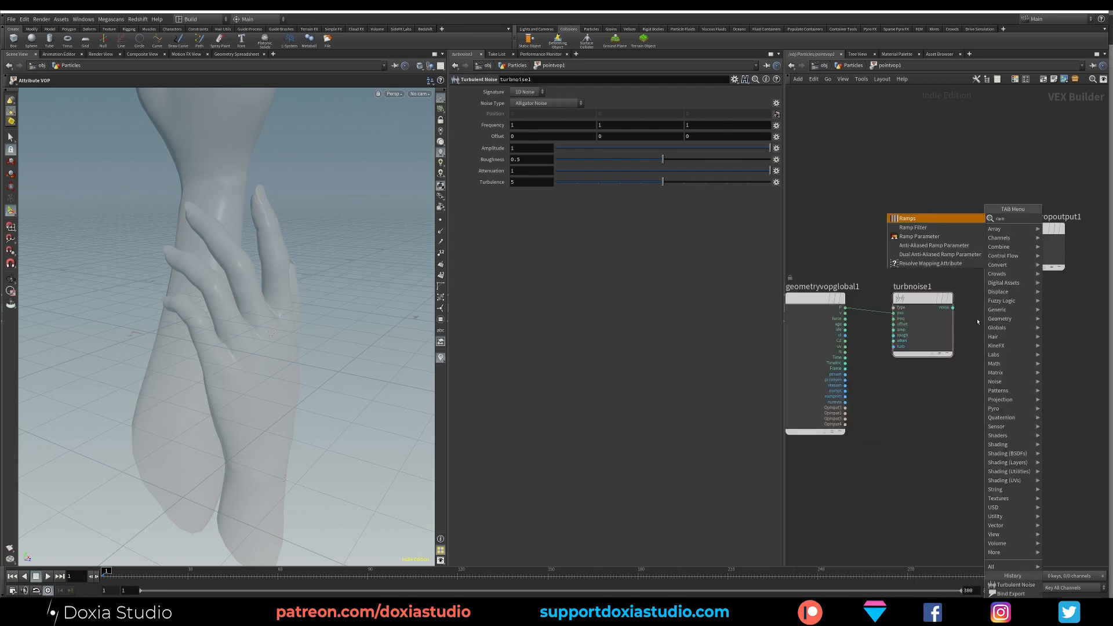
click(928, 235)
click(959, 316)
click(966, 325)
drag(1025, 325, 1001, 254)
drag(1032, 229, 1062, 227)
drag(924, 298, 909, 298)
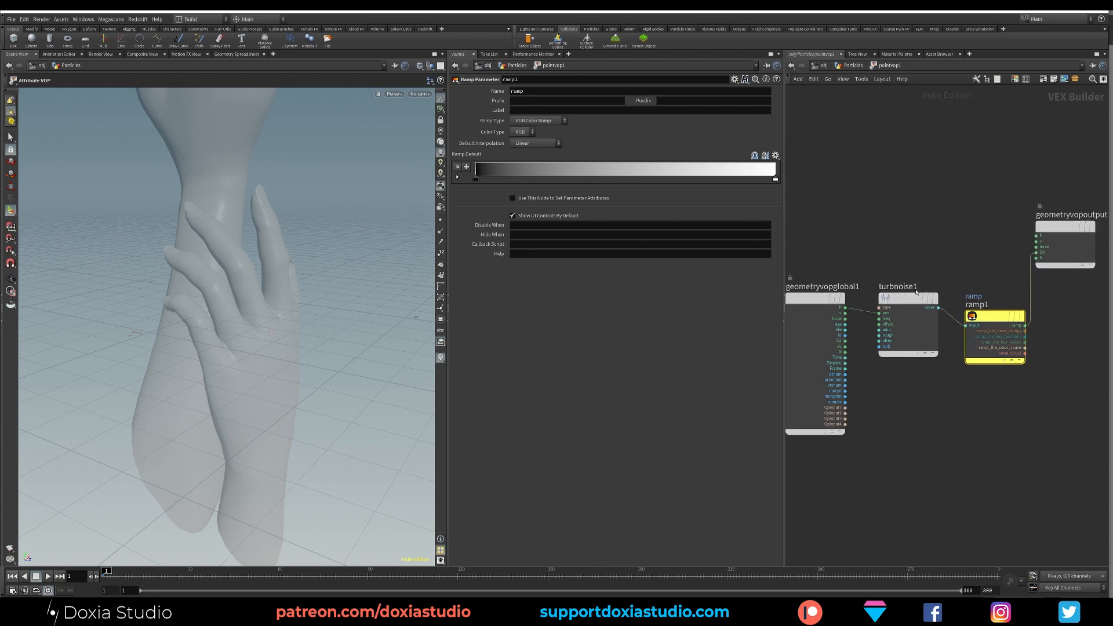
- Expose the inputs of turbnoise1 as node parameters and return to the Particles network
right_click(907, 297)
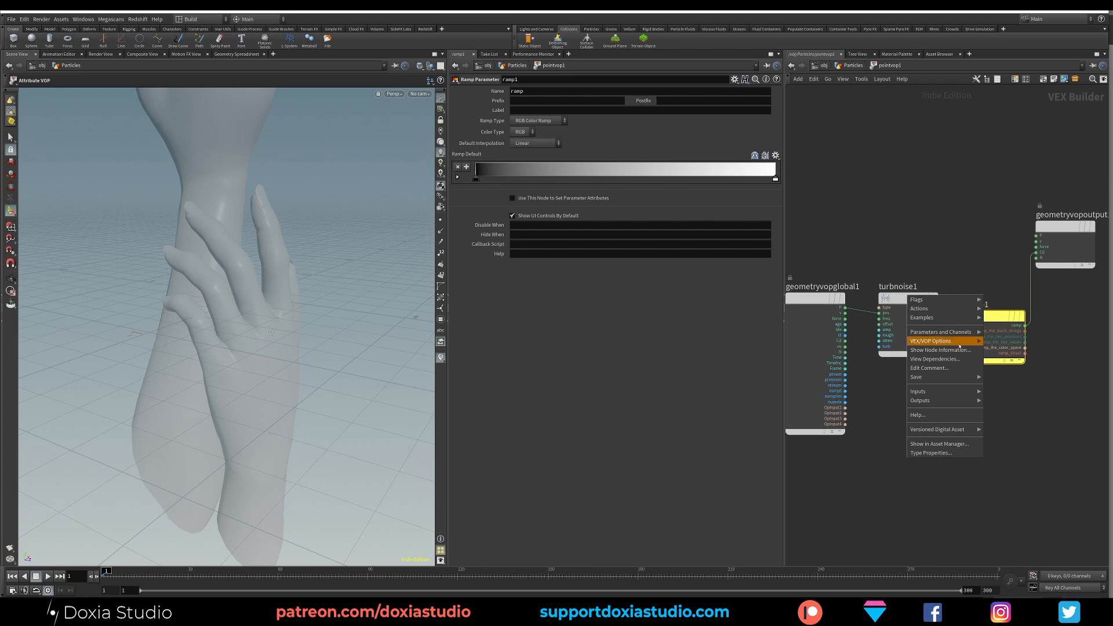
mouse_move(956, 347)
click(1044, 413)
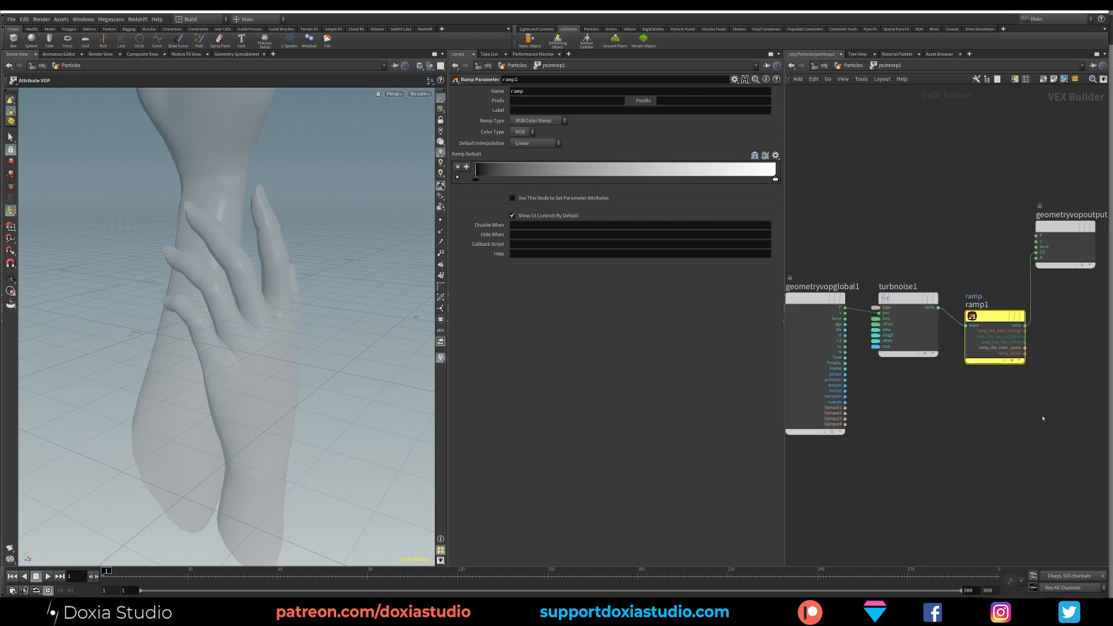
key(u)
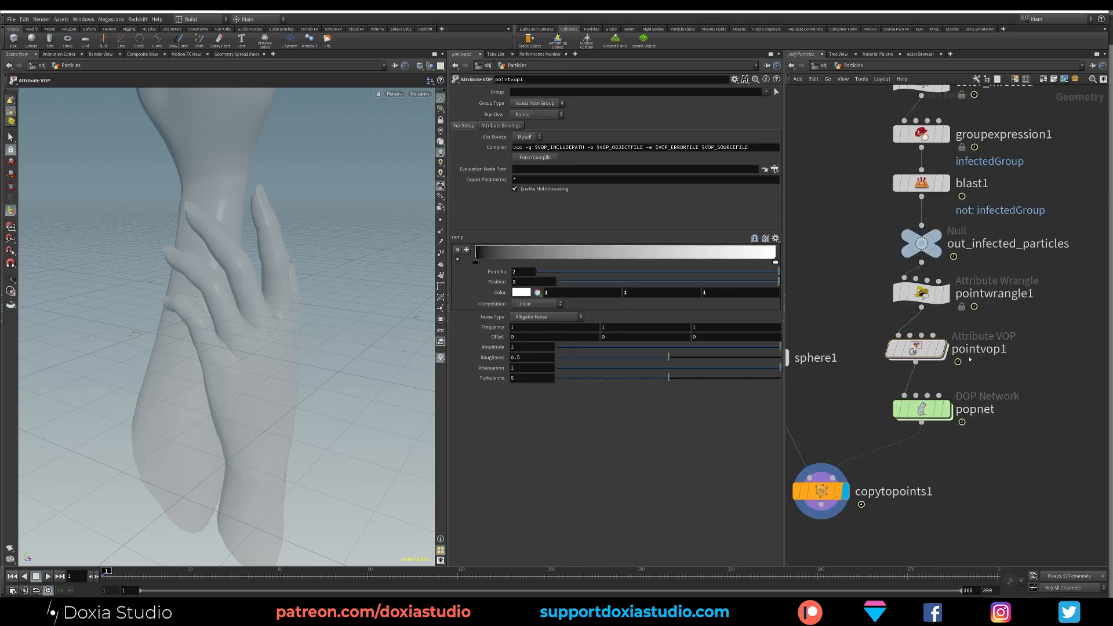
- Display pointvop1 at frame 108 and adjust the viewport's particle point size in the display options
click(940, 349)
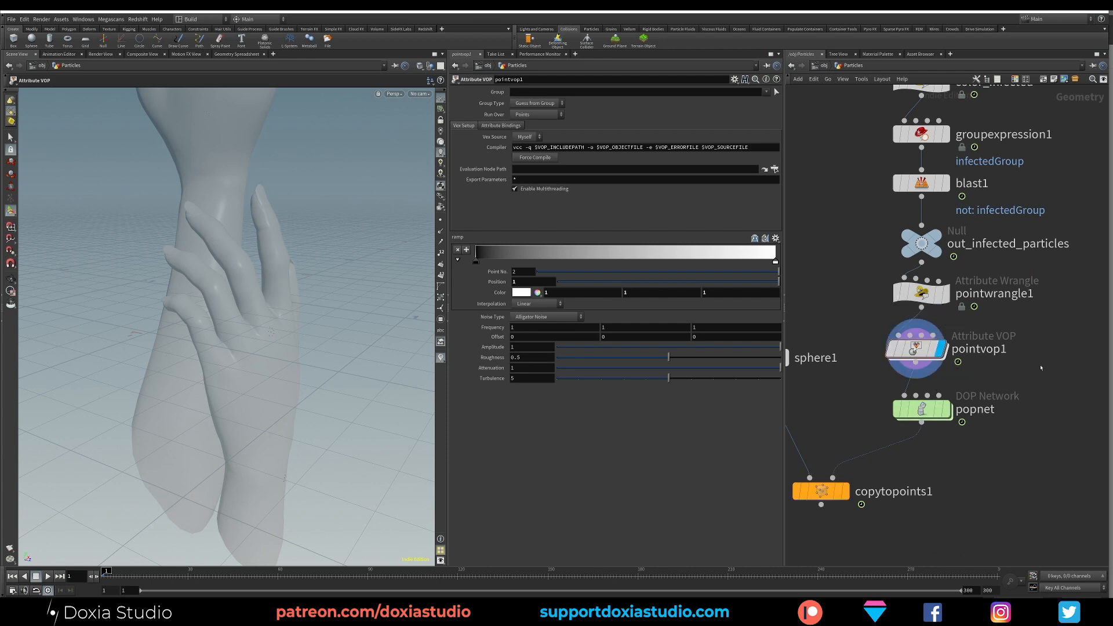
drag(334, 575, 421, 575)
scroll(232, 406, down, 3)
alt+drag(232, 400, 189, 385)
alt+drag(298, 221, 302, 303)
key(d)
double_click(383, 359)
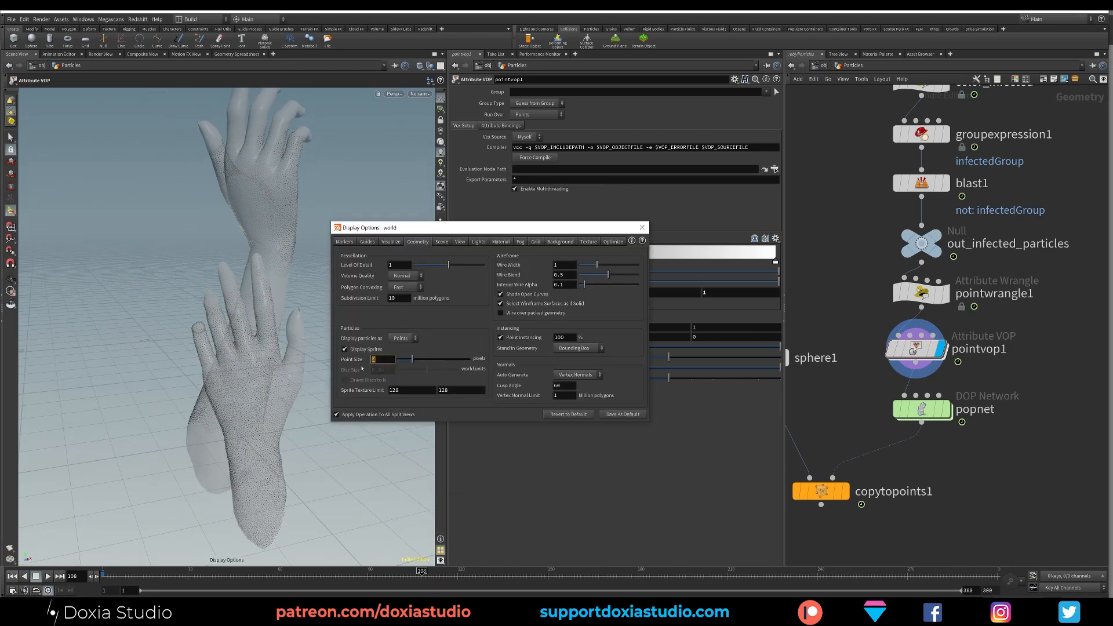
key(Return)
click(641, 228)
alt+drag(350, 290, 313, 308)
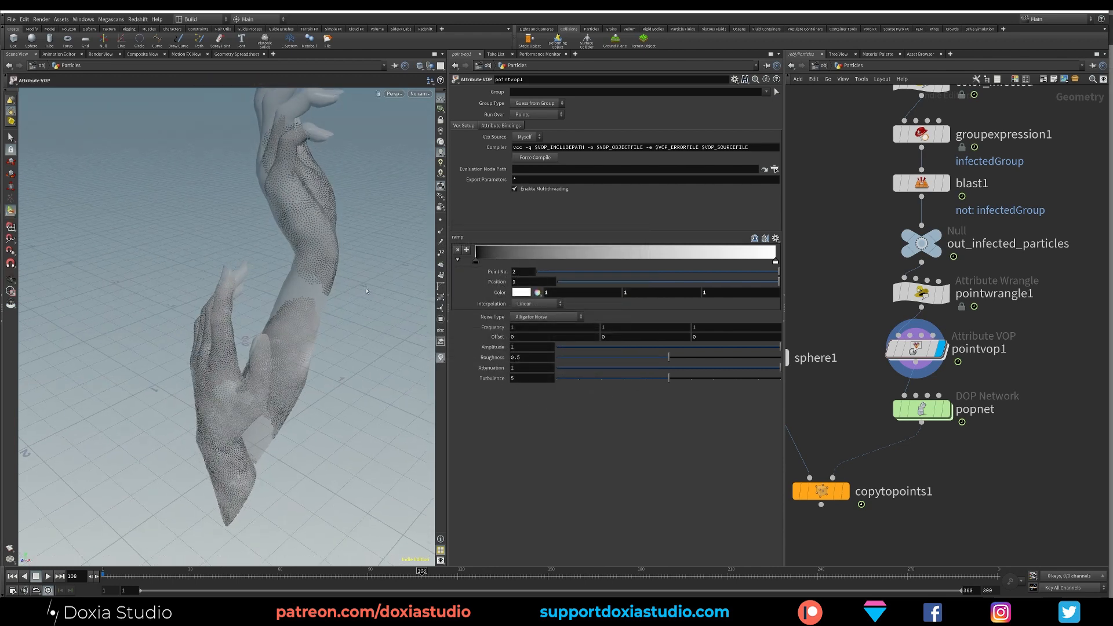
- Set the noise amplitude on pointvop1 to 4
double_click(520, 346)
text(2)
double_click(517, 345)
text(4)
key(Return)
alt+drag(313, 385, 191, 362)
- Set pointvop1's noise type to Sparse Convolution Noise and its frequency to 3.4 on all axes
click(545, 317)
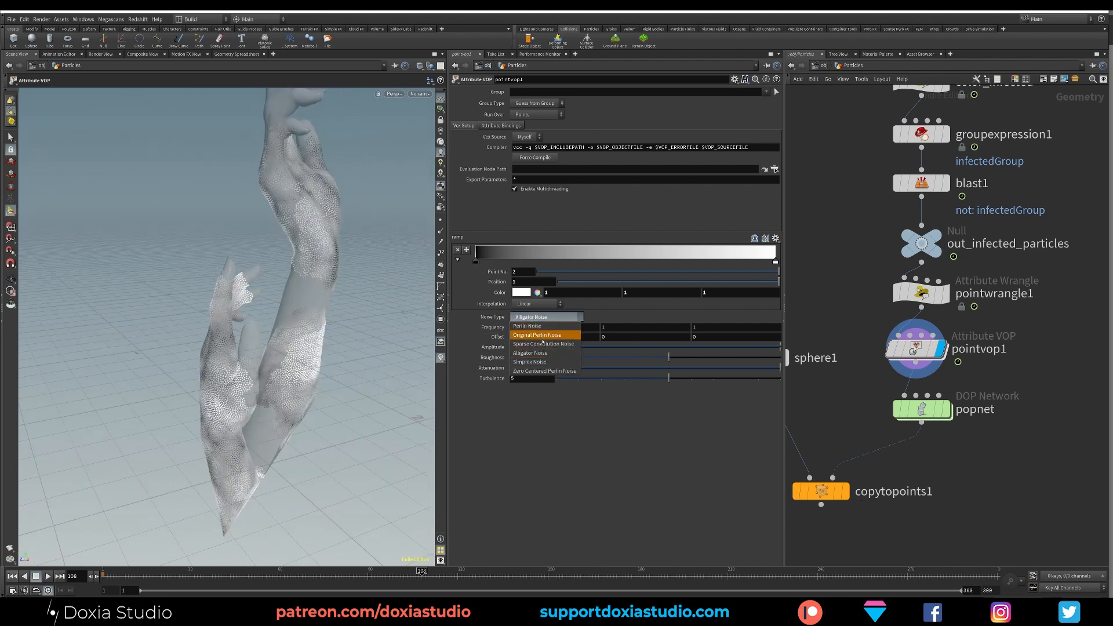
click(543, 344)
middle_drag(493, 328, 597, 330)
- Color the first point of pointvop1's ramp cyan and add a green point at about 0.11
click(477, 262)
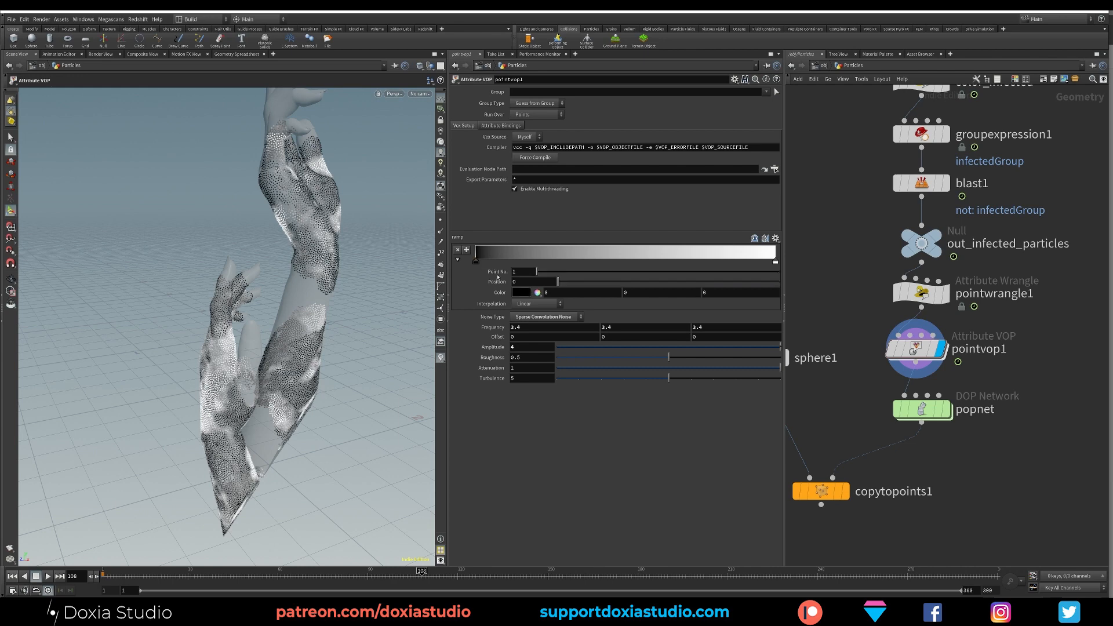
click(522, 292)
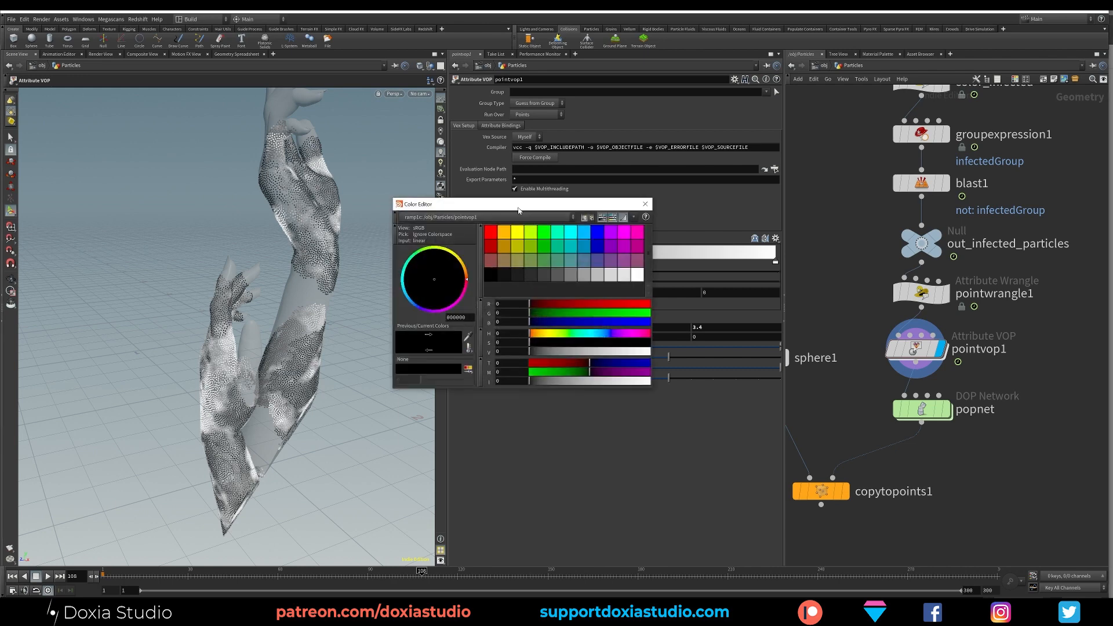
click(569, 234)
click(508, 252)
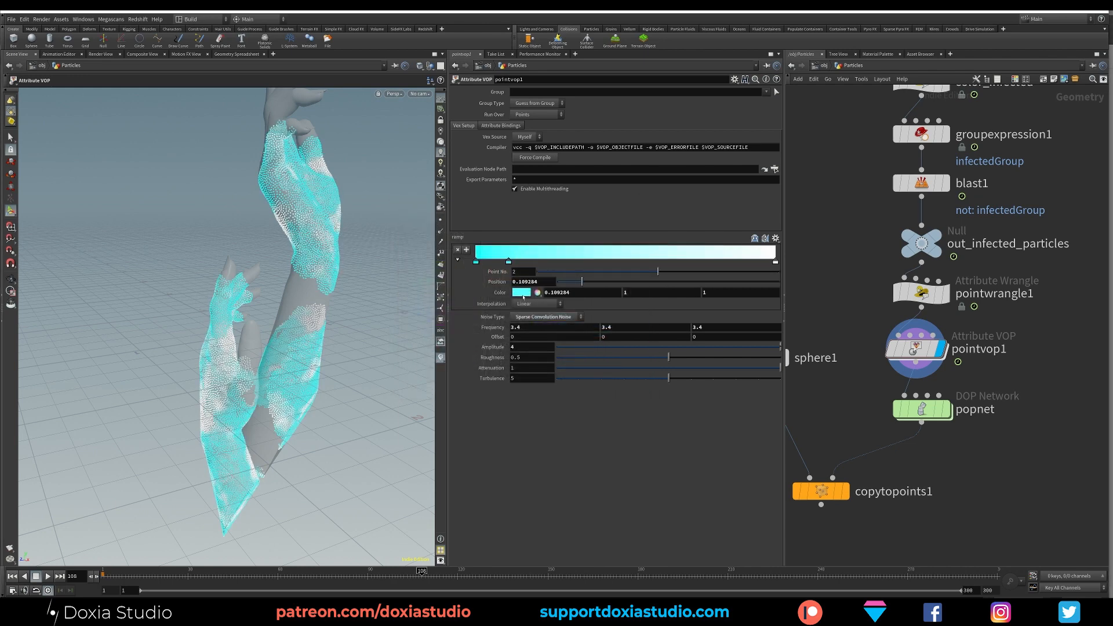
click(522, 293)
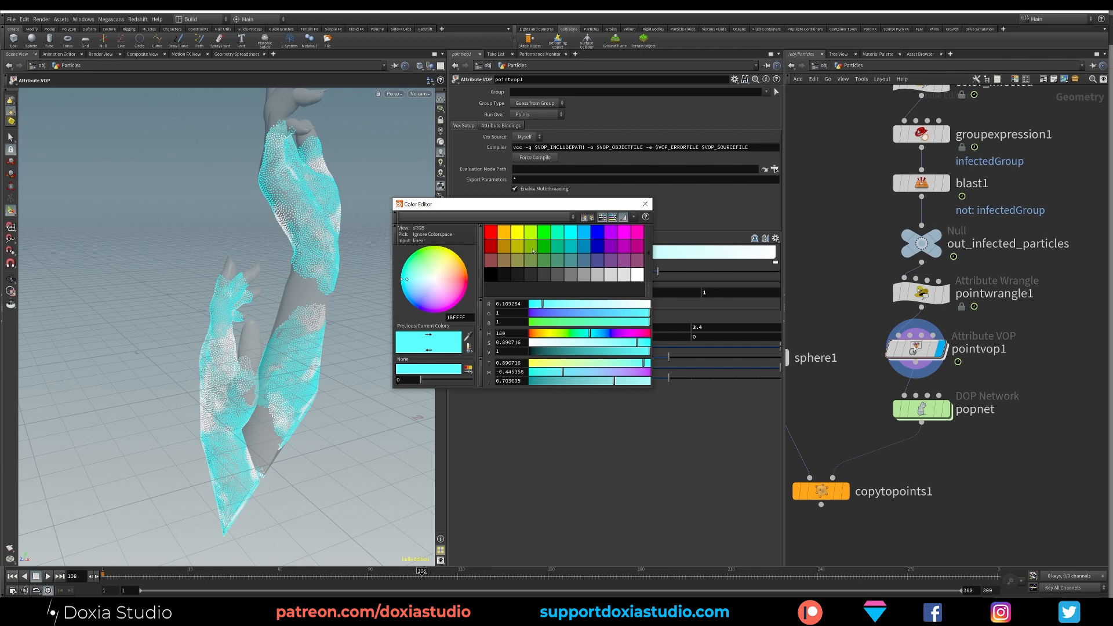
click(533, 250)
click(546, 252)
click(645, 204)
- Add a yellow ramp point at about 0.25 and an orange one at about 0.44
click(522, 292)
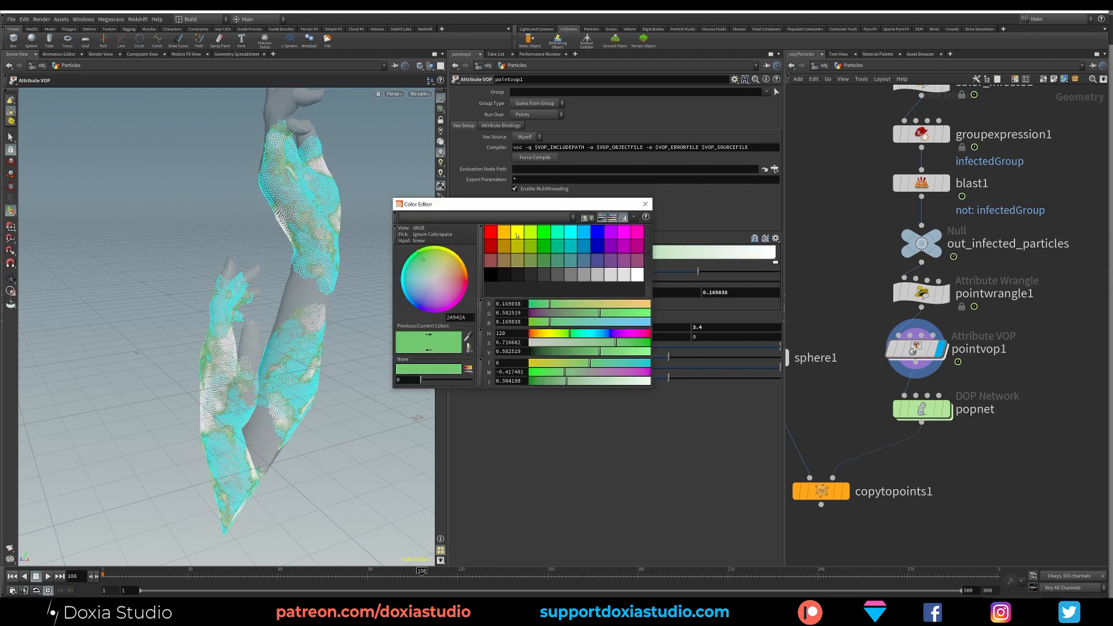
click(517, 233)
click(645, 204)
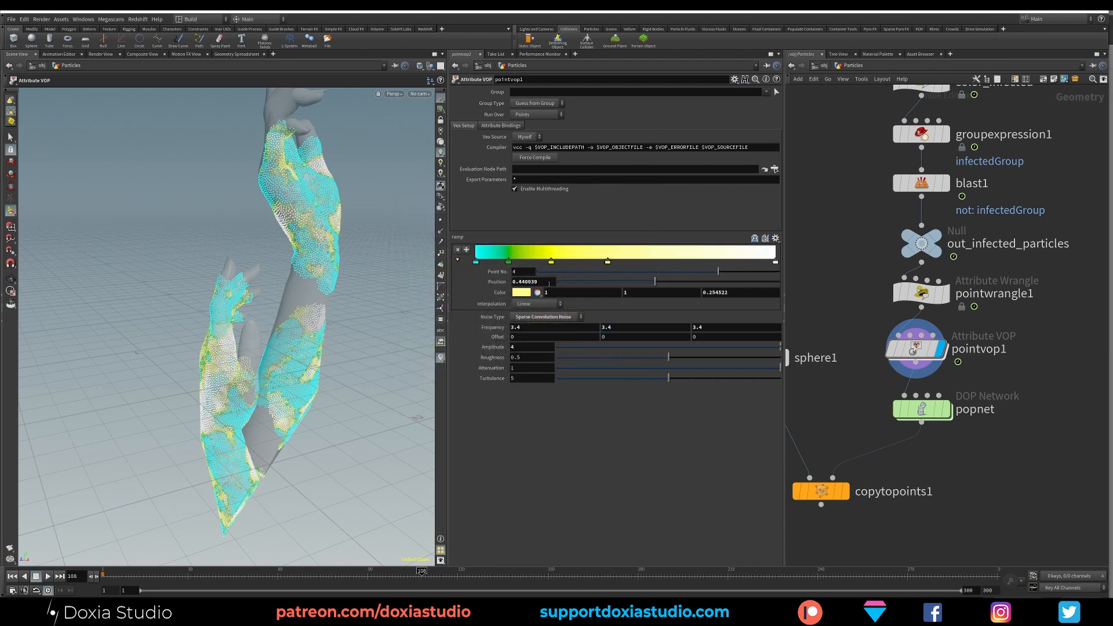
click(521, 292)
click(508, 234)
click(645, 204)
- Add a dark red ramp point (0.262, 0, 0) at about 0.62
click(661, 253)
click(521, 292)
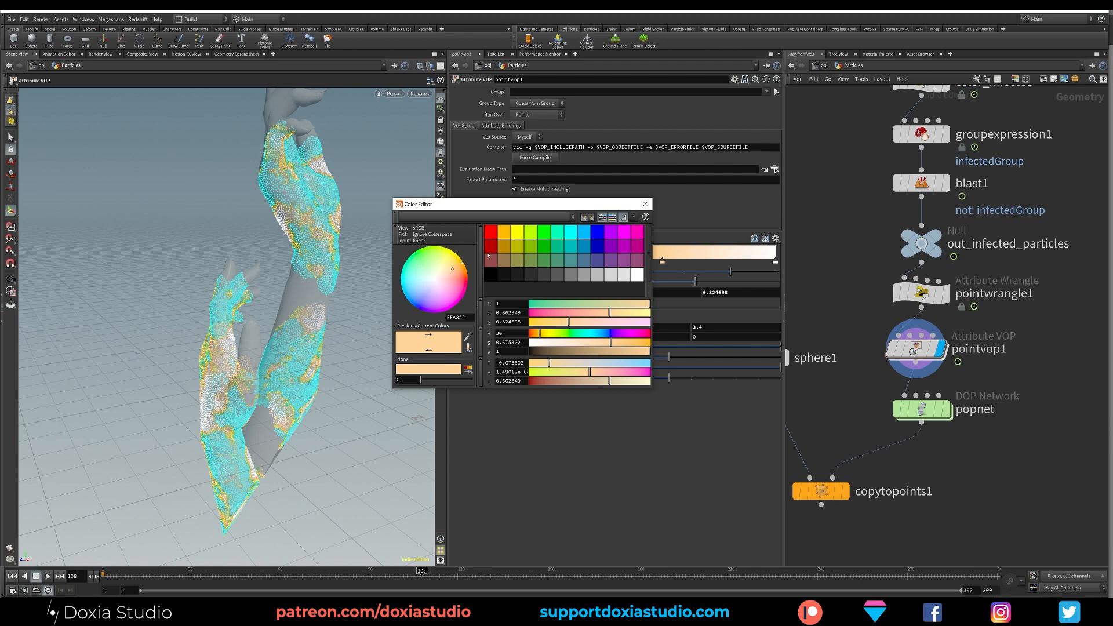
click(490, 251)
drag(572, 354, 561, 353)
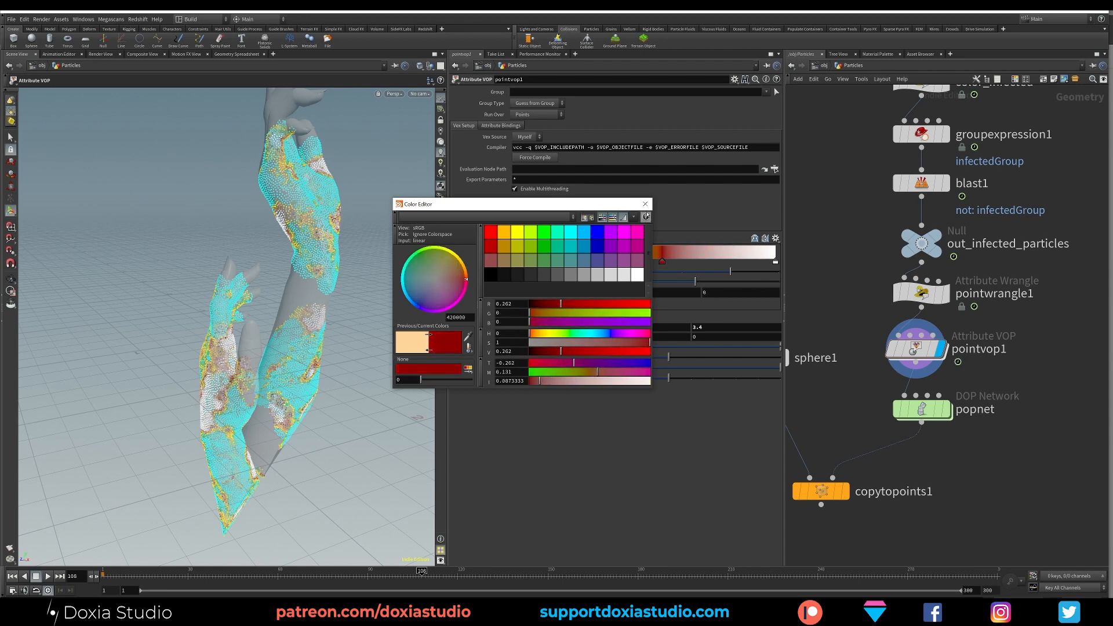
click(645, 204)
- Color the ramp's last point dark purple (0.0745, 0, 0.149) and move the green point to about 0.066
click(776, 262)
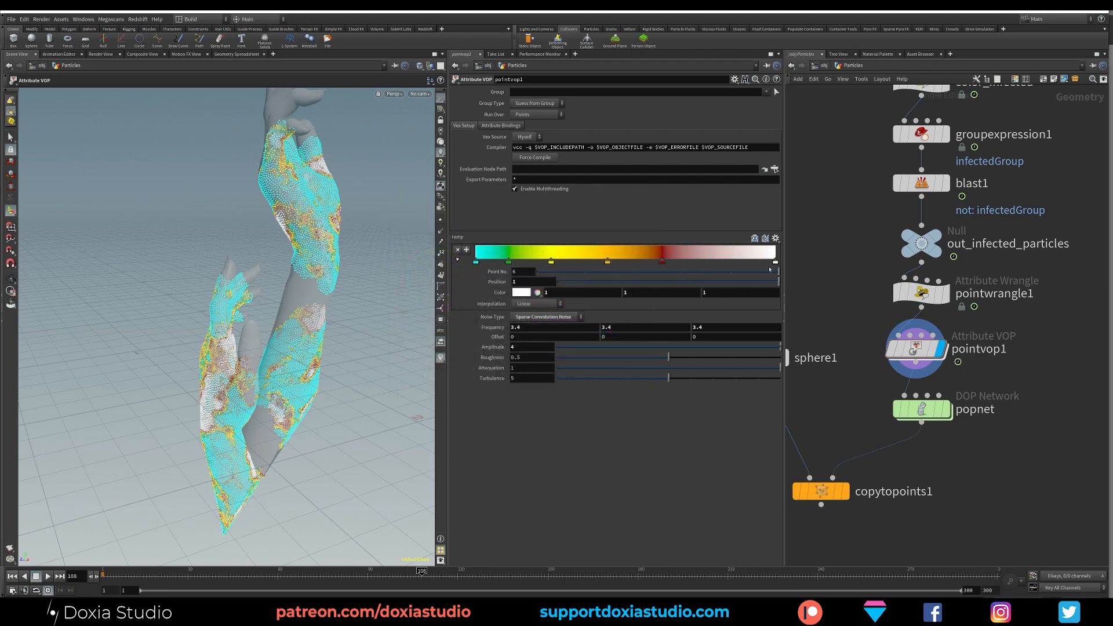
click(522, 292)
click(608, 248)
drag(589, 352, 547, 352)
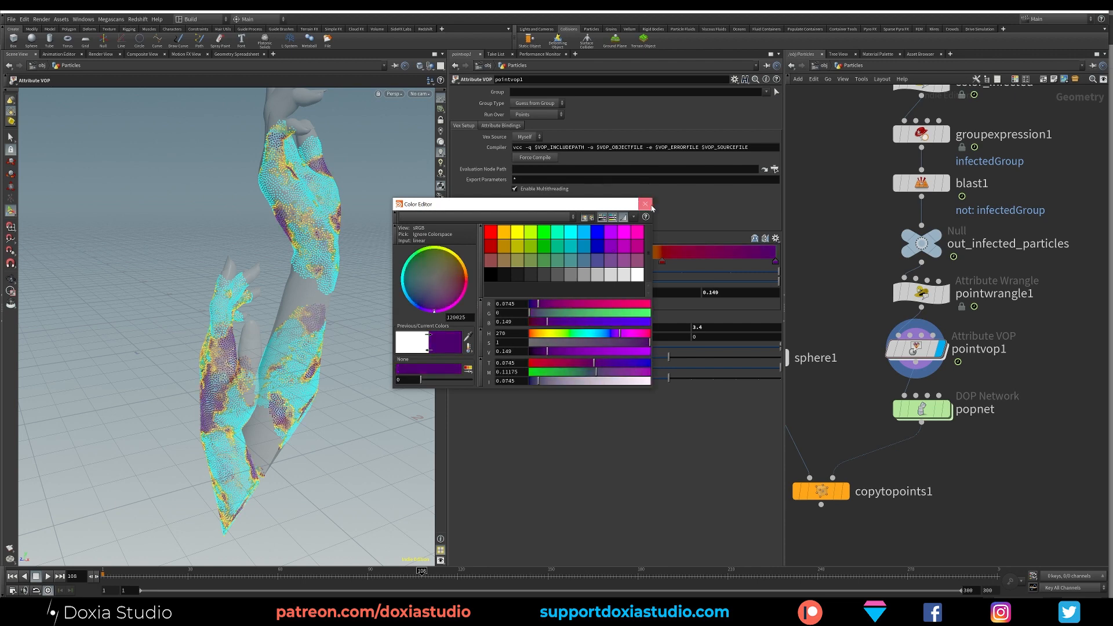
click(645, 205)
drag(506, 262, 495, 262)
- Try Simplex Noise for the color pattern, and settle on Alligator Noise as the noise type
click(539, 317)
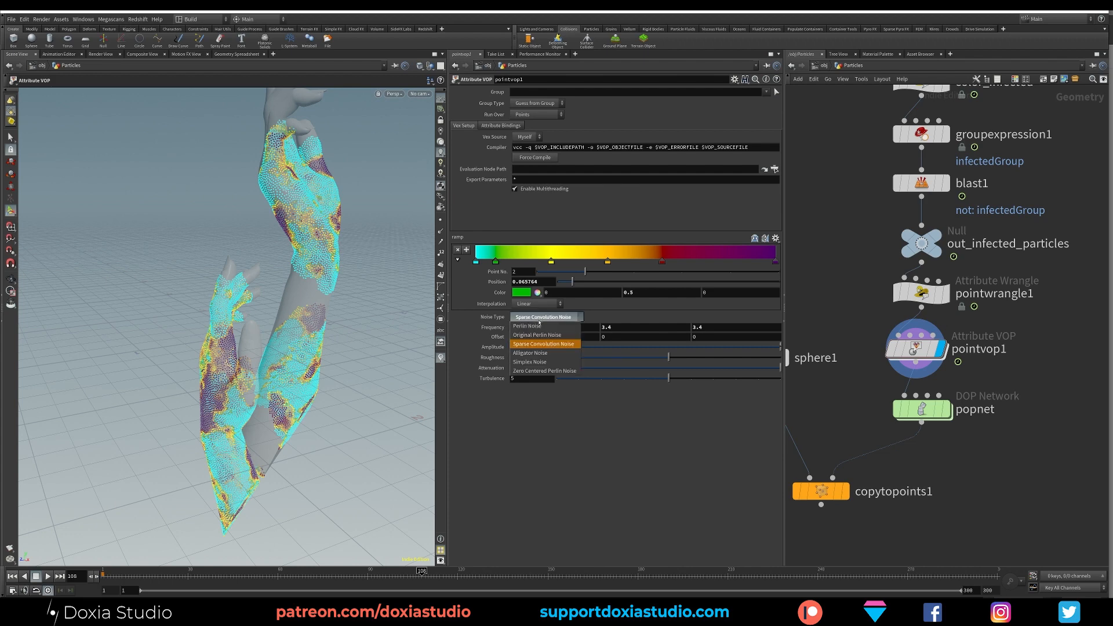
click(543, 361)
click(533, 318)
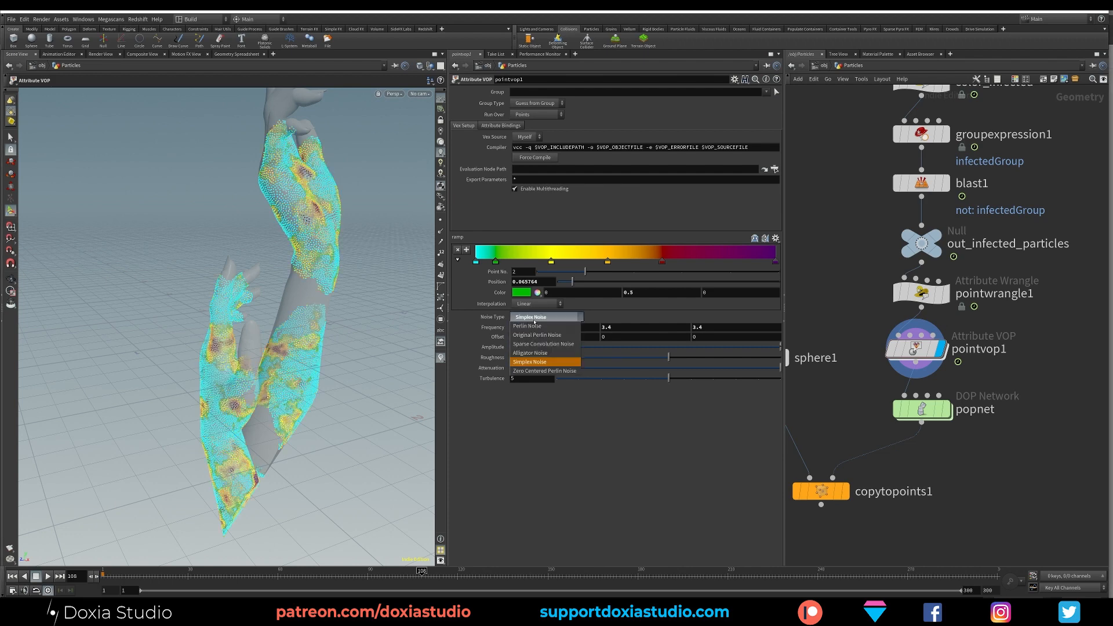
click(529, 353)
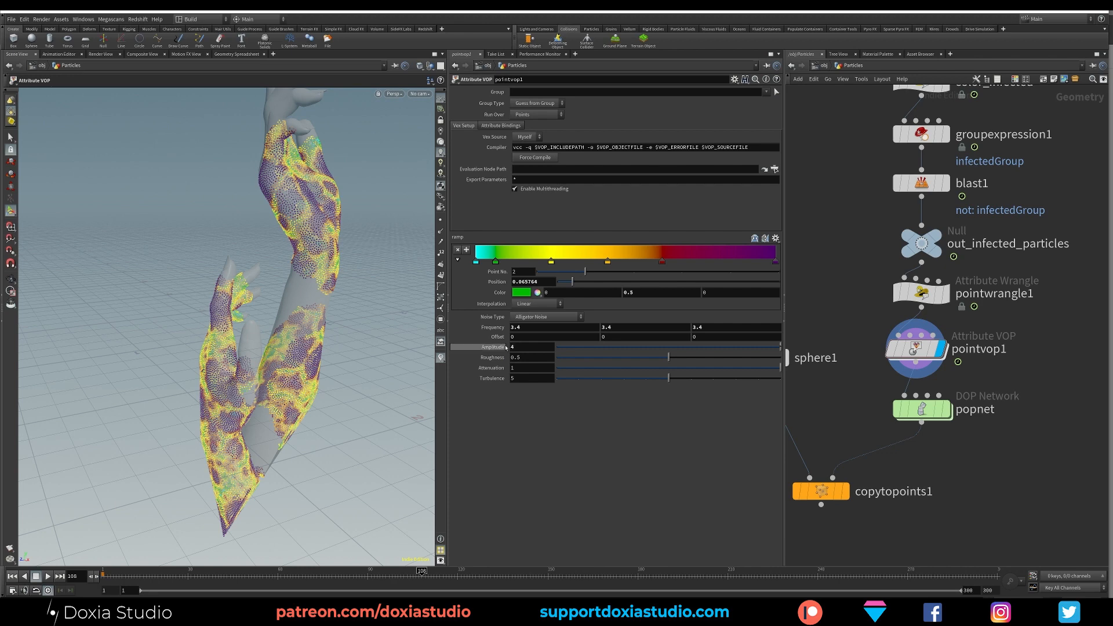
- Move the green, yellow and orange ramp points to about 0.18, 0.35 and 0.55, and reverse the ramp
drag(496, 262, 579, 262)
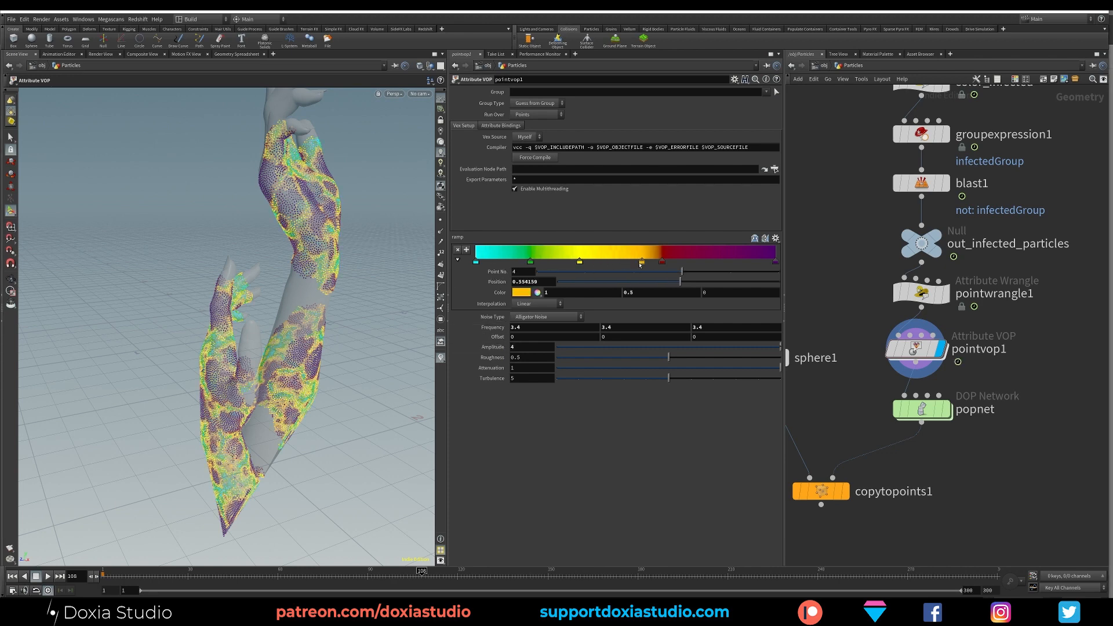
click(754, 238)
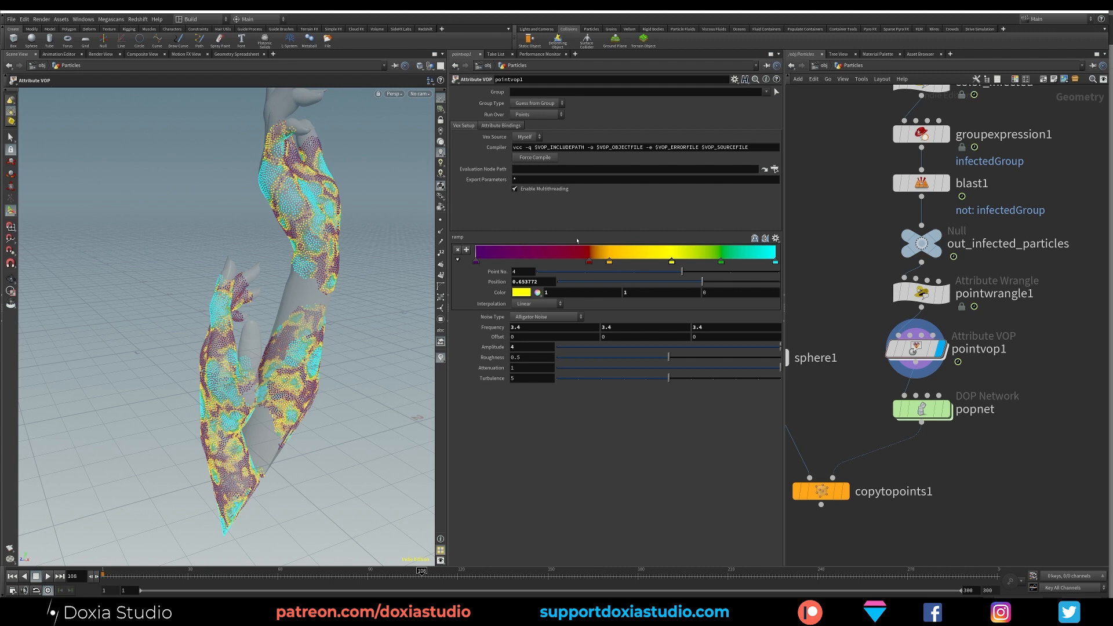
drag(244, 573, 164, 574)
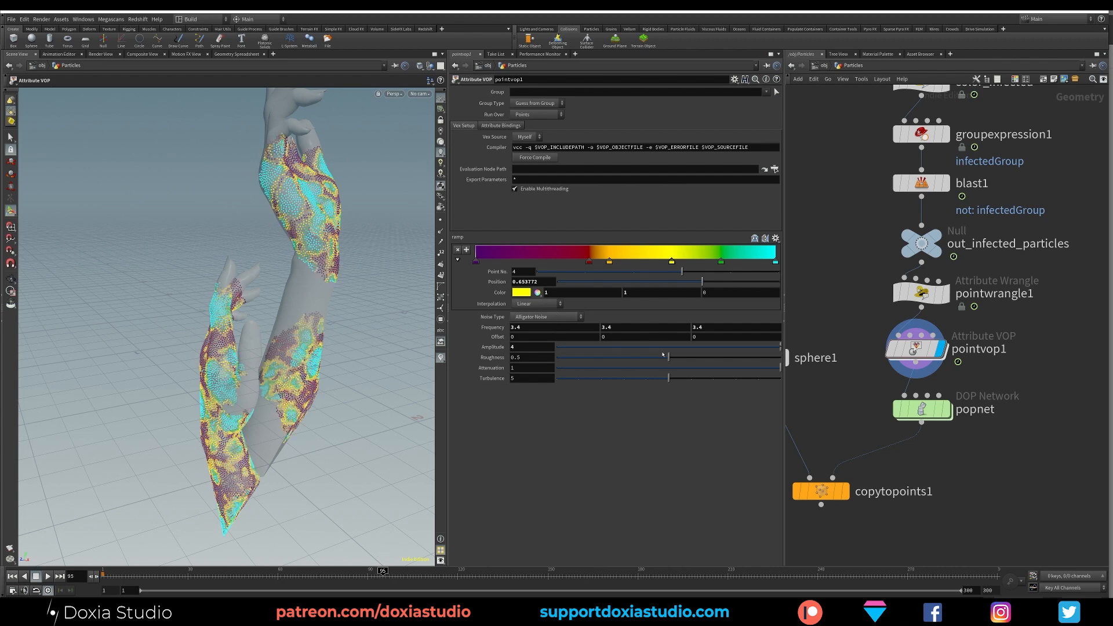
- Try noise amplitudes of 2 and 3, and set the amplitude back to 4
key(BackSpace)
text(2)
key(Return)
double_click(526, 346)
text(3)
key(Return)
double_click(521, 346)
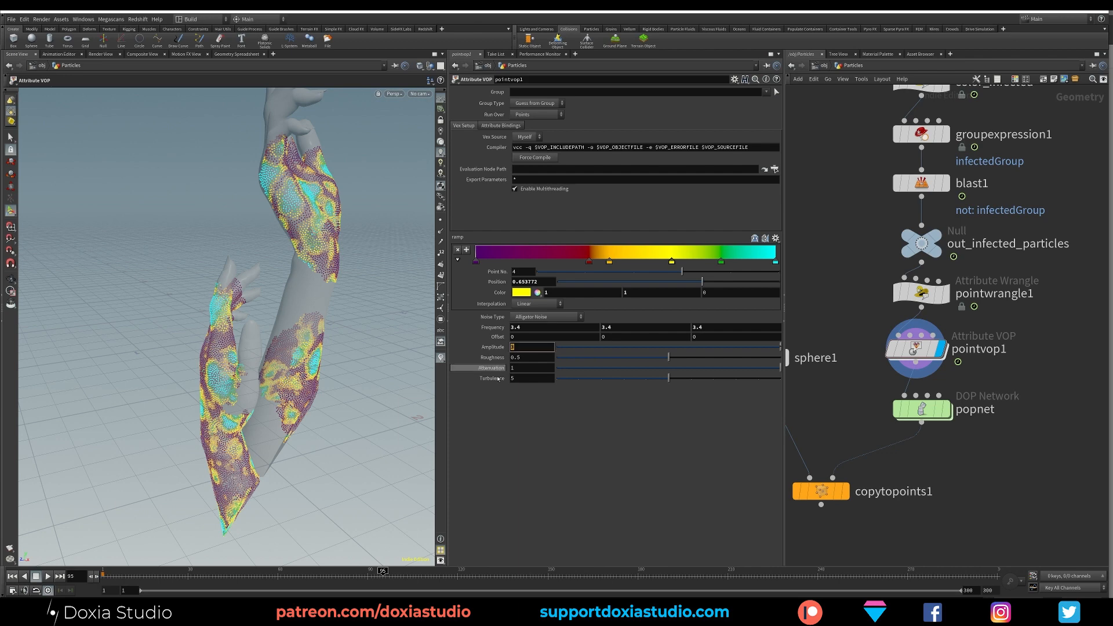
text(4)
key(Return)
- Move the ramp's dark red point to about 0.3 and the dark purple point to about 0.19
drag(587, 264, 538, 264)
mouse_move(608, 263)
mouse_down()
mouse_move(521, 264)
mouse_move(628, 264)
mouse_up()
drag(521, 264, 542, 264)
alt+drag(406, 346, 445, 348)
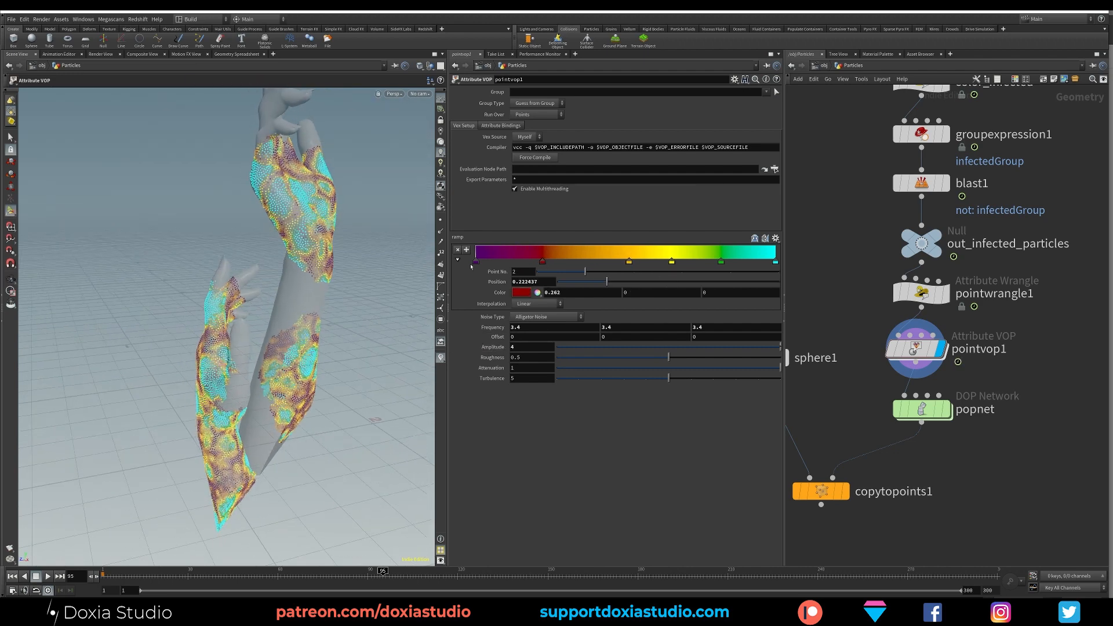
drag(477, 263, 532, 264)
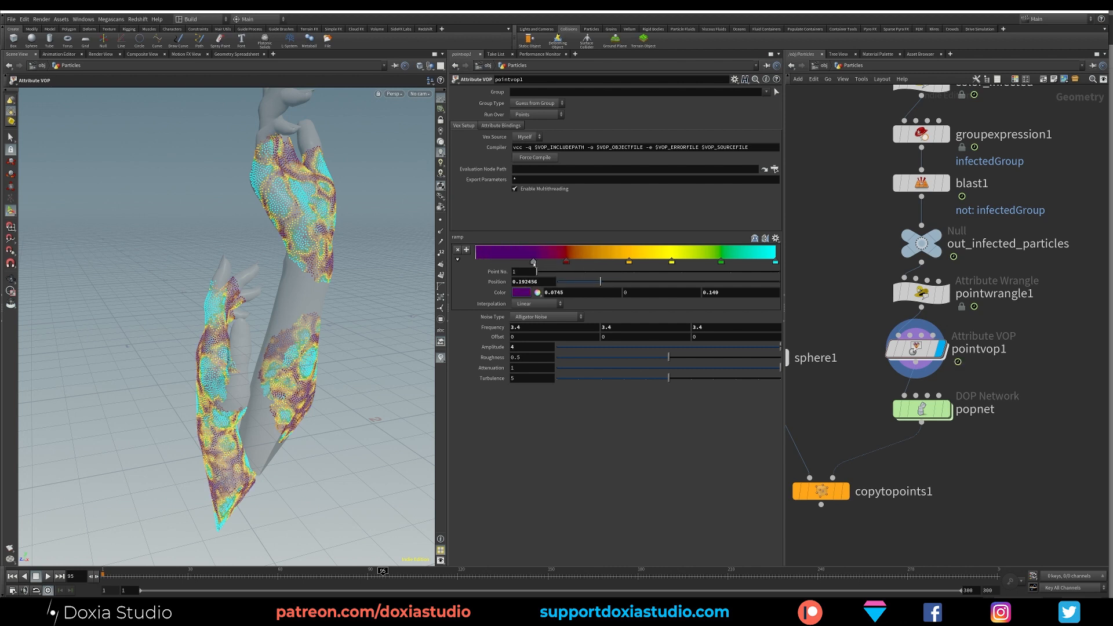
- Reposition the orange ramp point at about 0.43, yellow at about 0.66 and green at about 0.95
drag(629, 263, 604, 264)
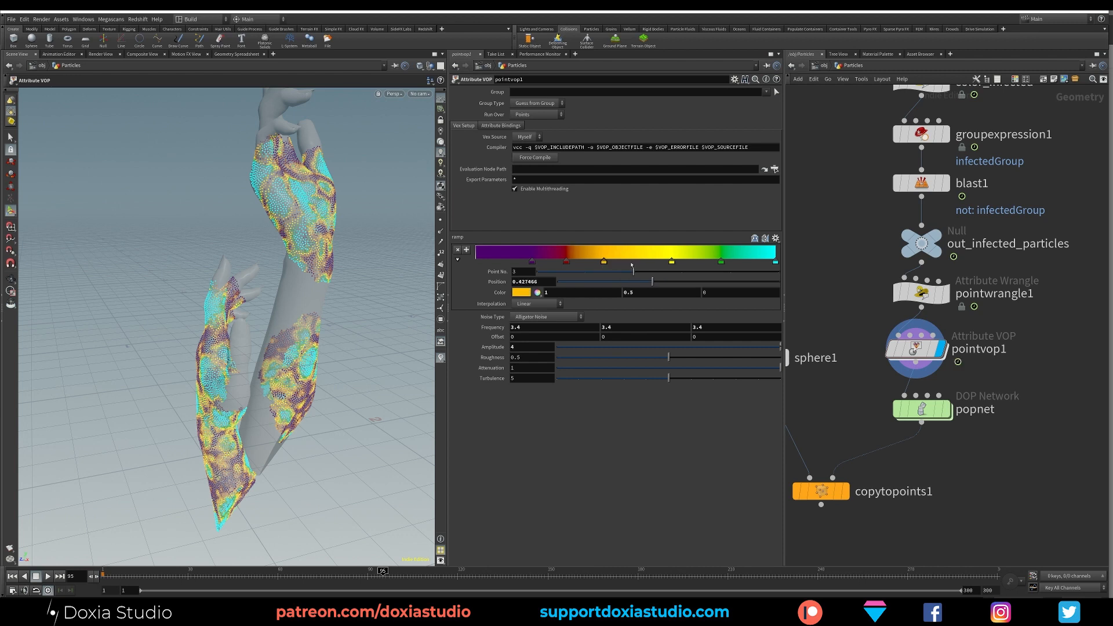
drag(671, 262, 643, 264)
drag(721, 263, 759, 263)
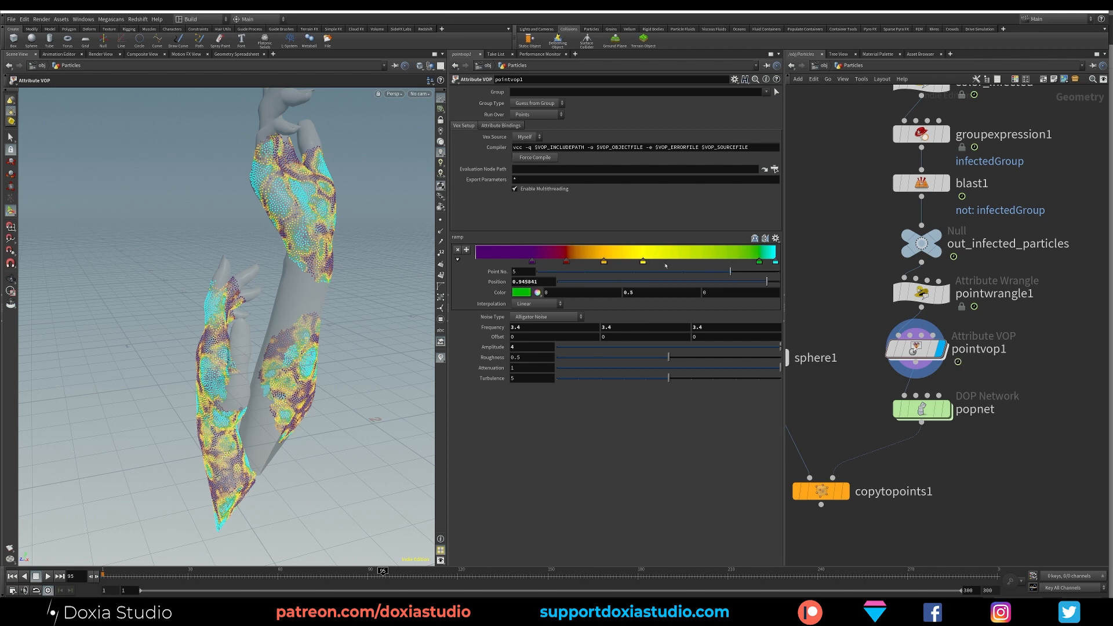
drag(642, 262, 673, 263)
- Set the noise amplitude to 3
double_click(527, 346)
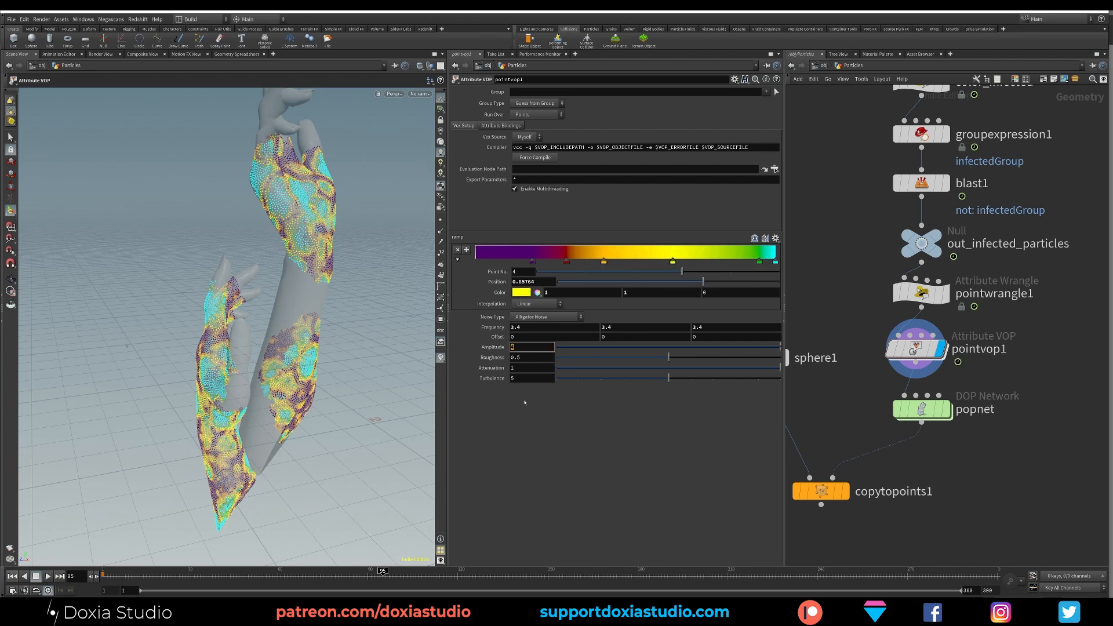
text(3)
key(Return)
- Spread out the ramp points and add a darker orange point at about 0.43 between dark red and orange
drag(532, 262, 561, 263)
alt+drag(499, 344, 699, 263)
click(585, 262)
drag(586, 262, 604, 263)
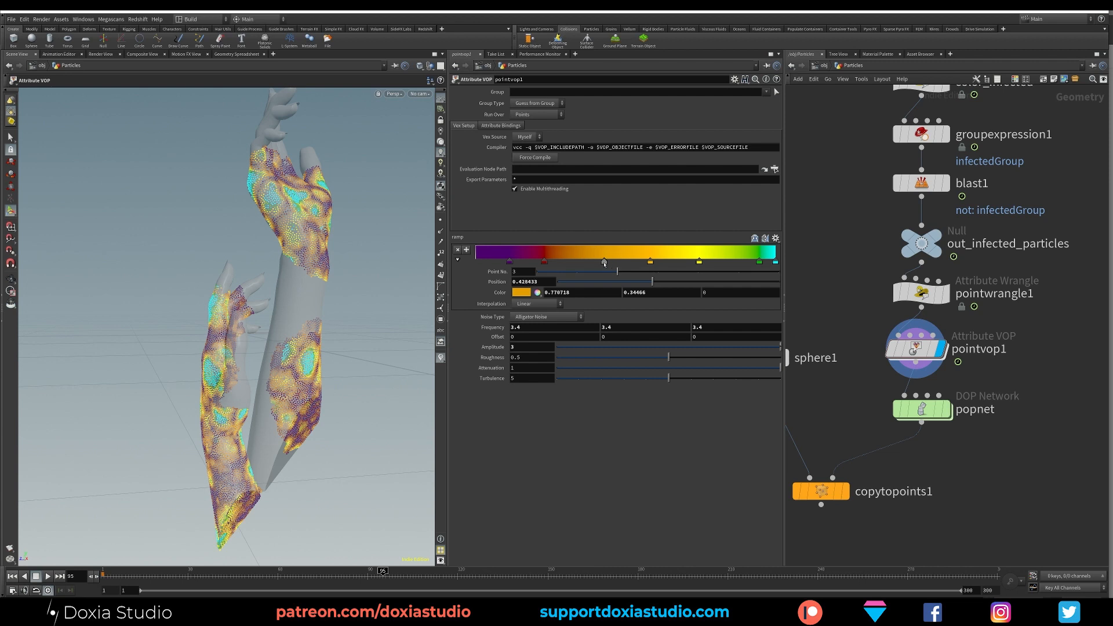
- Animate the noise's Y offset over time, trying $T*1 and $T*0.5 before setting $T*2, and preview it on the timeline
drag(170, 574, 389, 575)
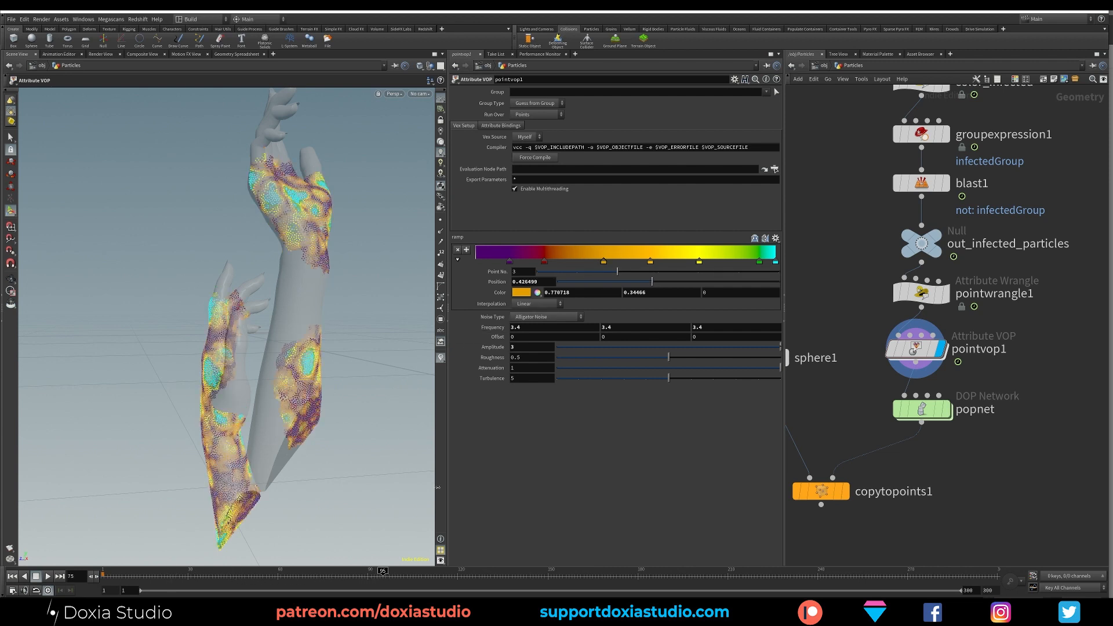
text($T*1)
key(Return)
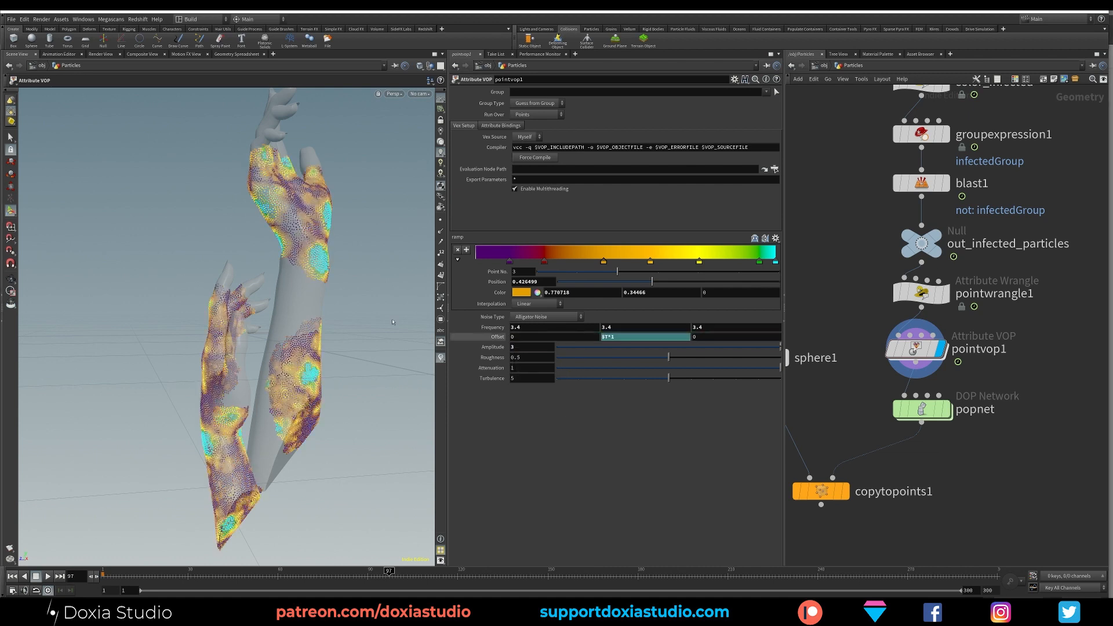
click(606, 338)
text(0.5)
key(Return)
drag(138, 575, 507, 576)
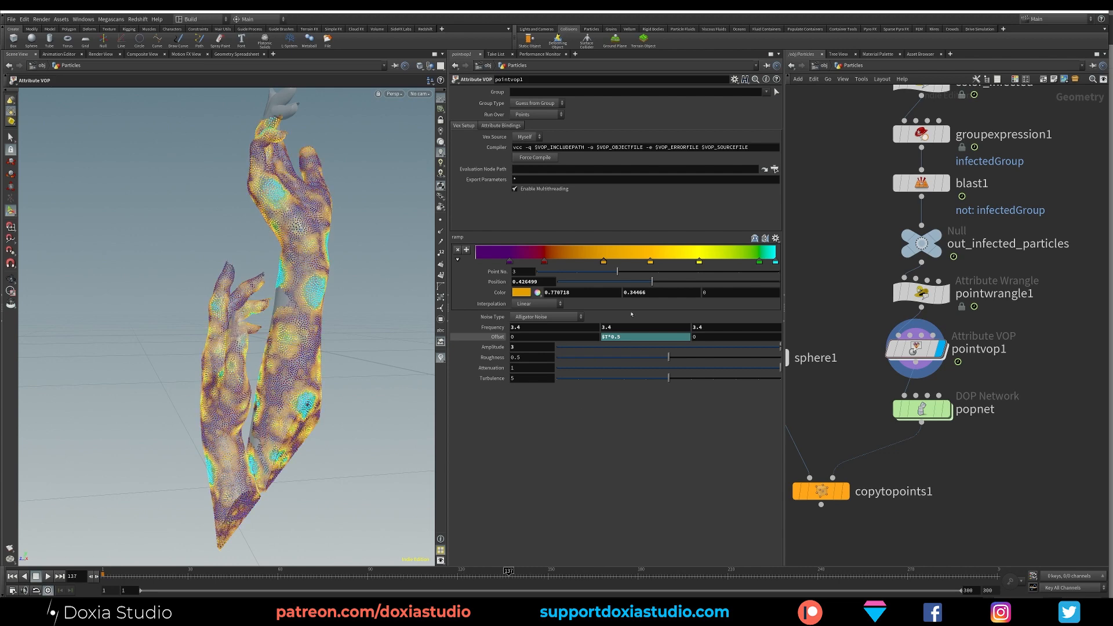
text(2)
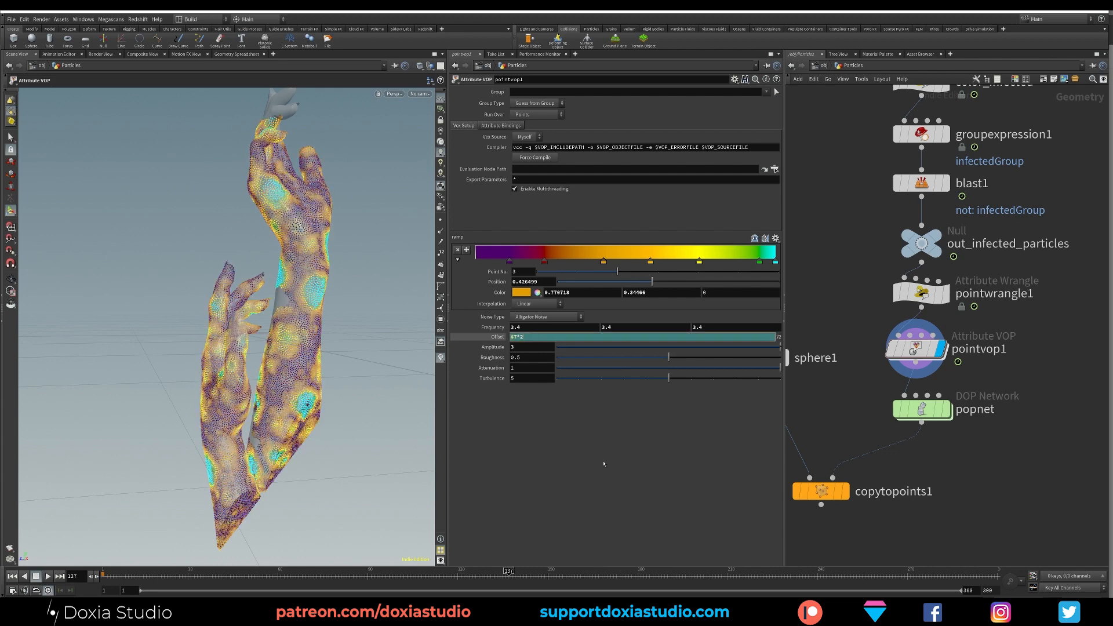
key(Return)
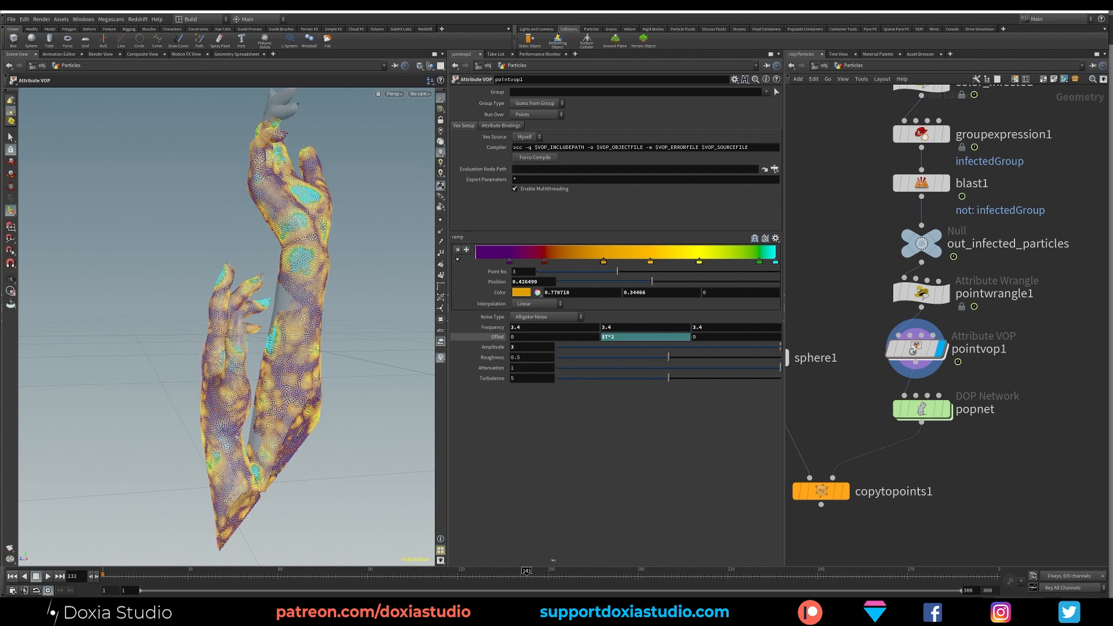
drag(653, 555, 580, 545)
- Set the noise amplitude to 5 and all three frequency values to 2.4, checking the pattern on other frames
double_click(525, 347)
text(5)
key(Return)
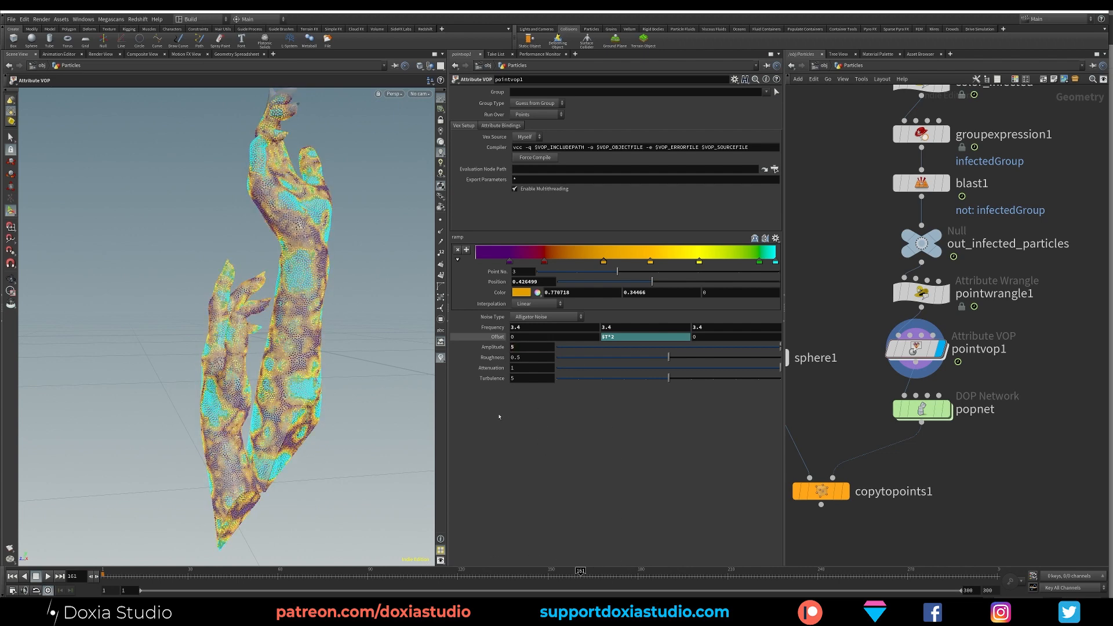
drag(449, 575, 534, 542)
middle_drag(483, 328, 458, 334)
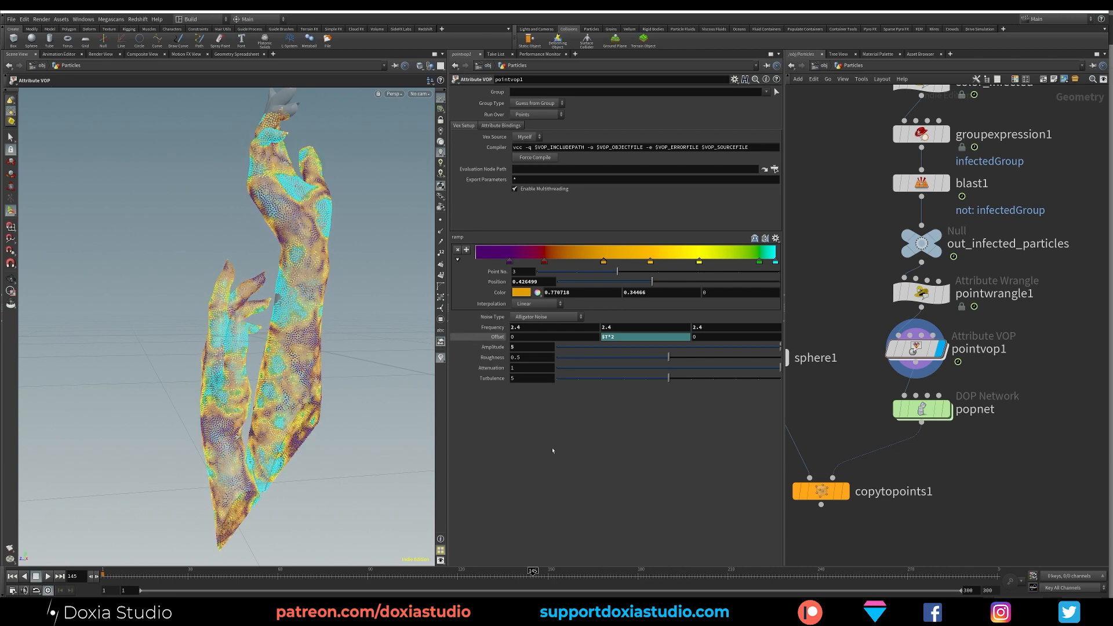
drag(308, 575, 490, 557)
- Rename the pointvop1 node as color_particles
mouse_move(916, 349)
mouse_down()
mouse_move(908, 356)
mouse_move(913, 348)
mouse_up()
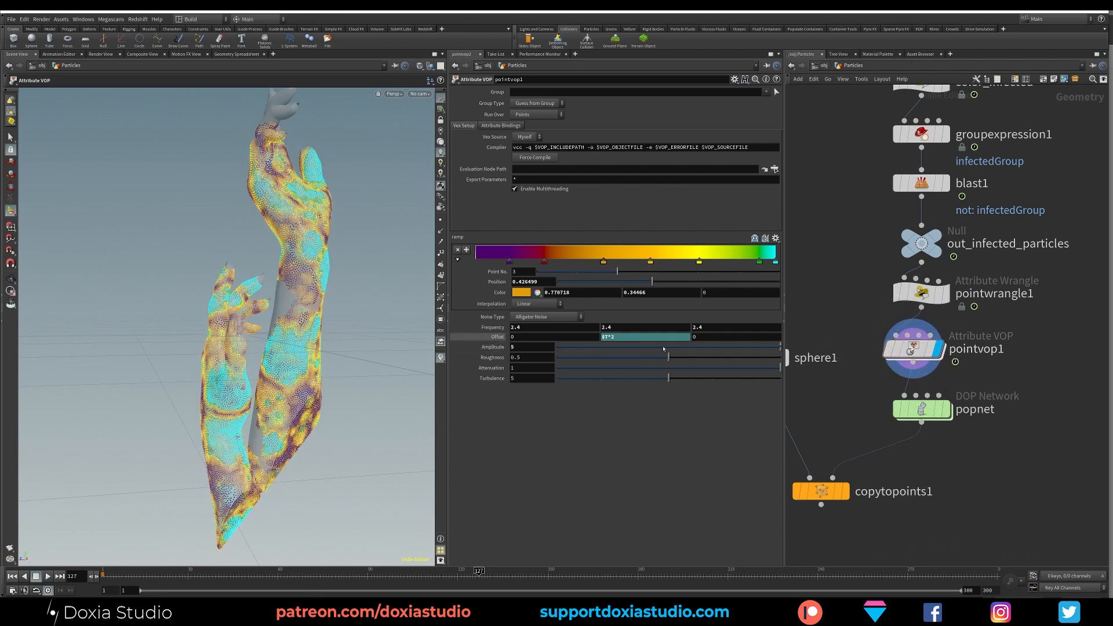
double_click(980, 349)
text(co)
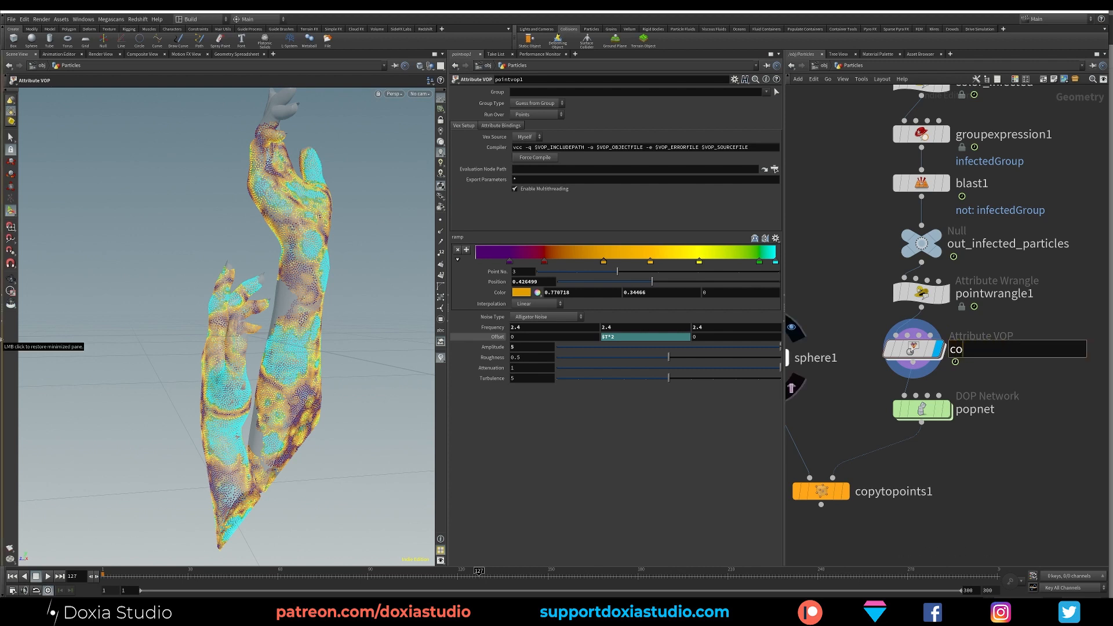
text(lor_particles)
key(Return)
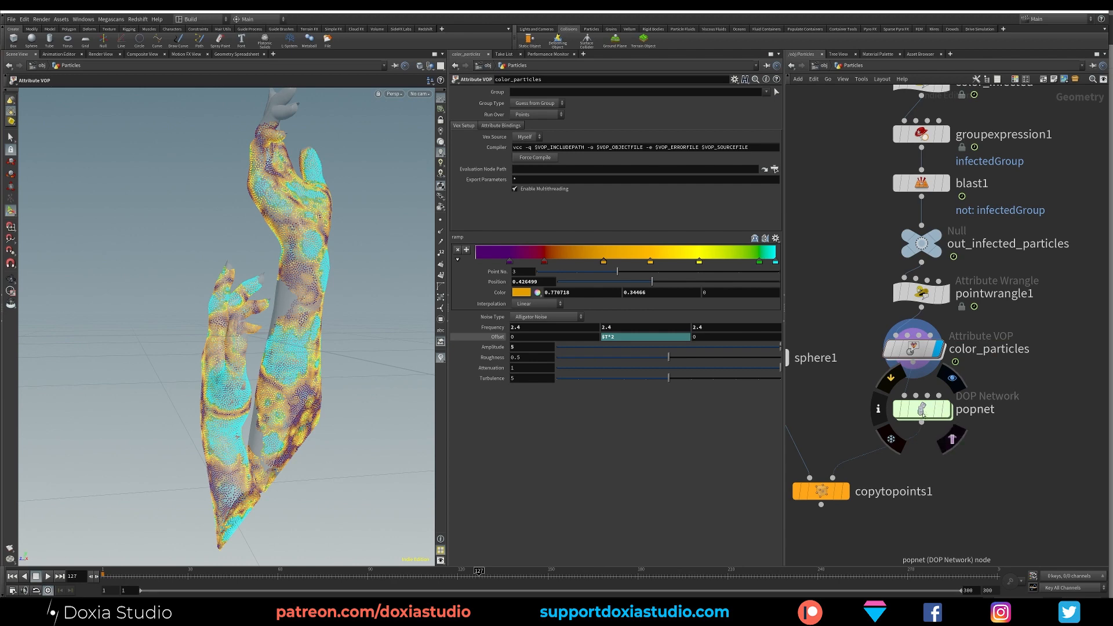
- Align popnet under color_particles, display its simulation and return to the first frame
drag(139, 574, 102, 574)
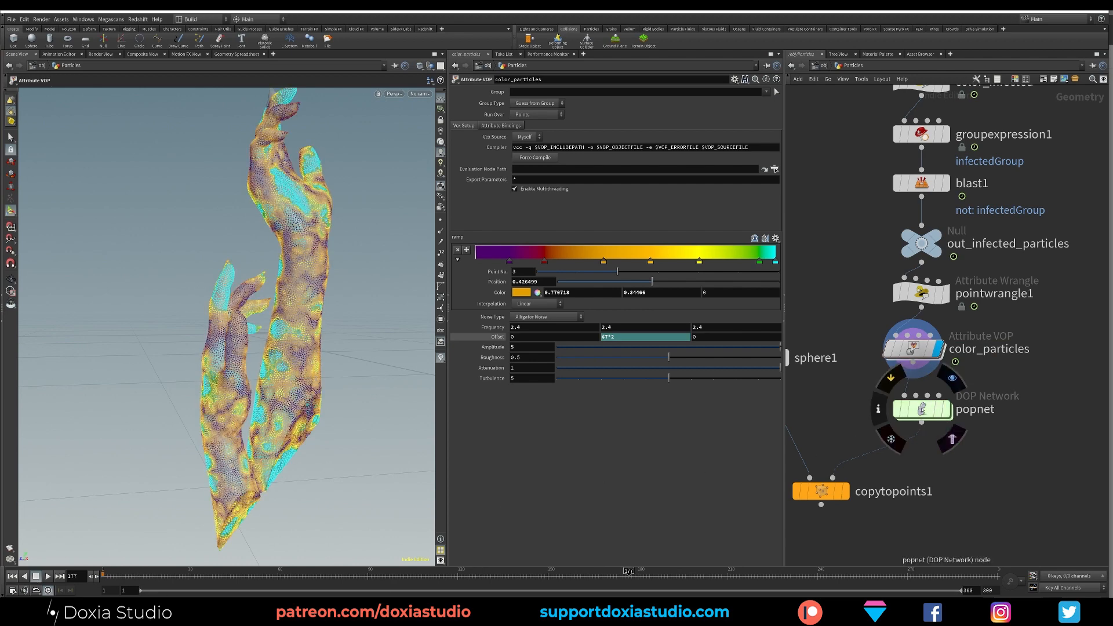
drag(922, 410, 913, 411)
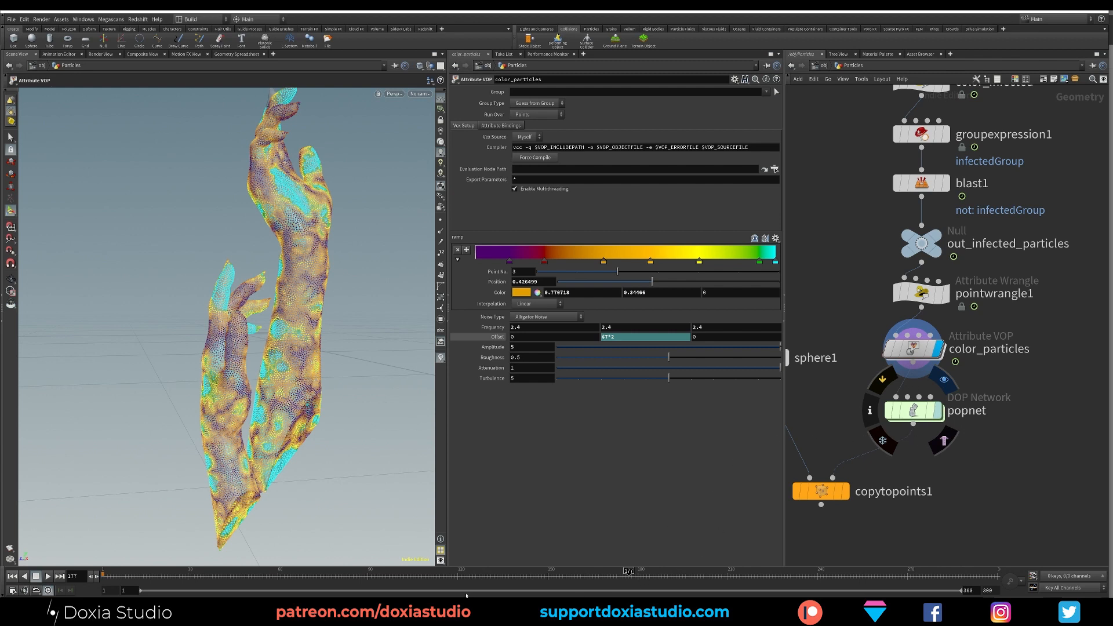
click(944, 379)
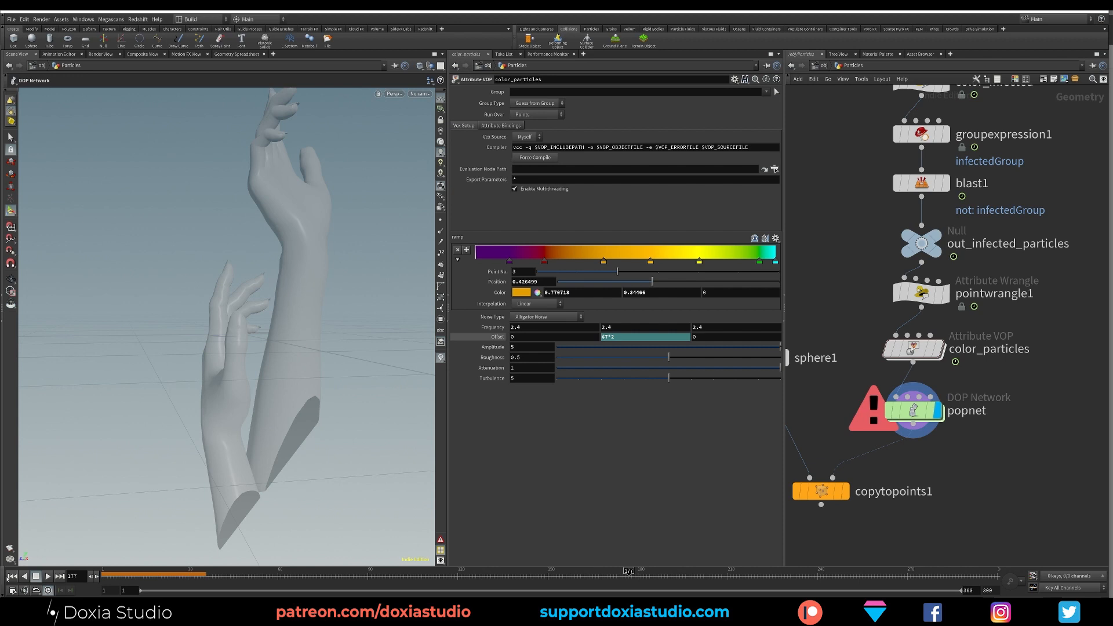
key(ctrl+Up)
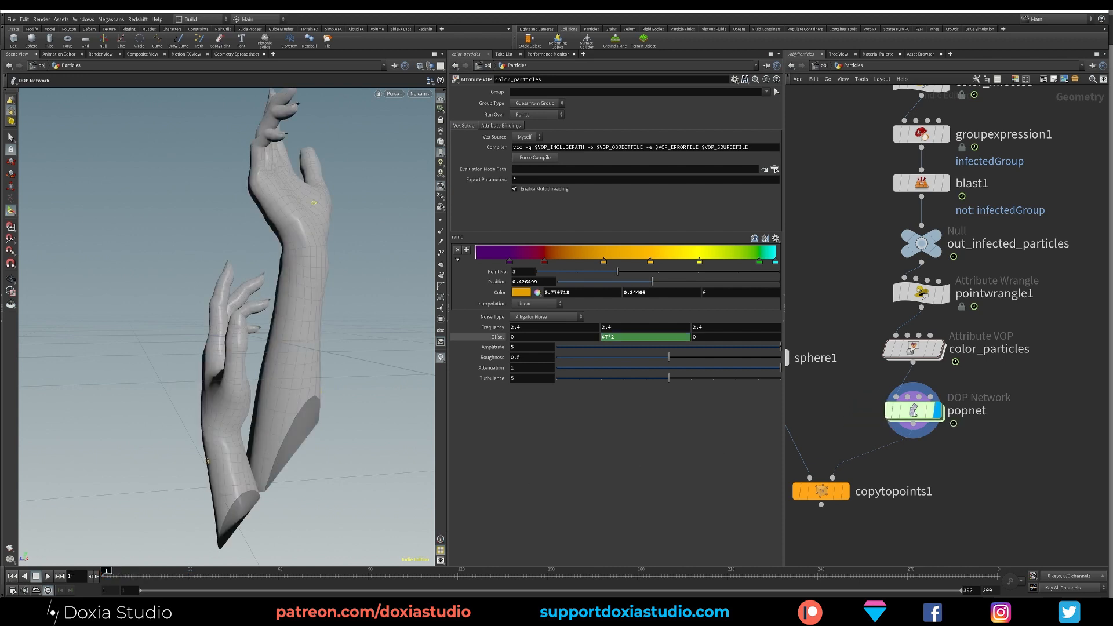
- Look inside the popnet network and return to the Particles network
click(922, 413)
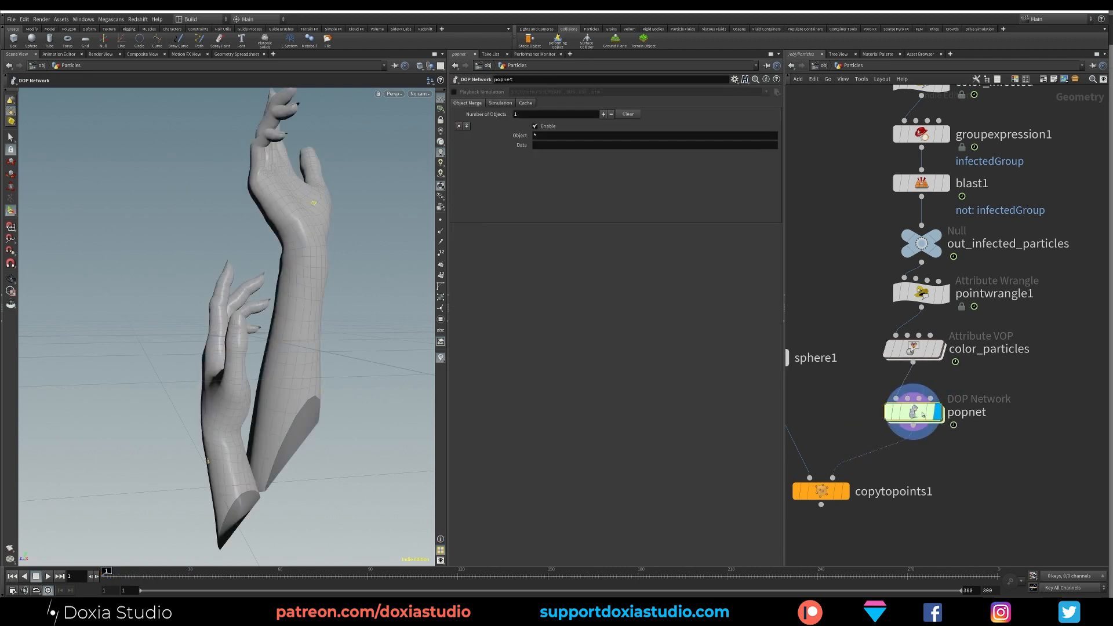
double_click(922, 414)
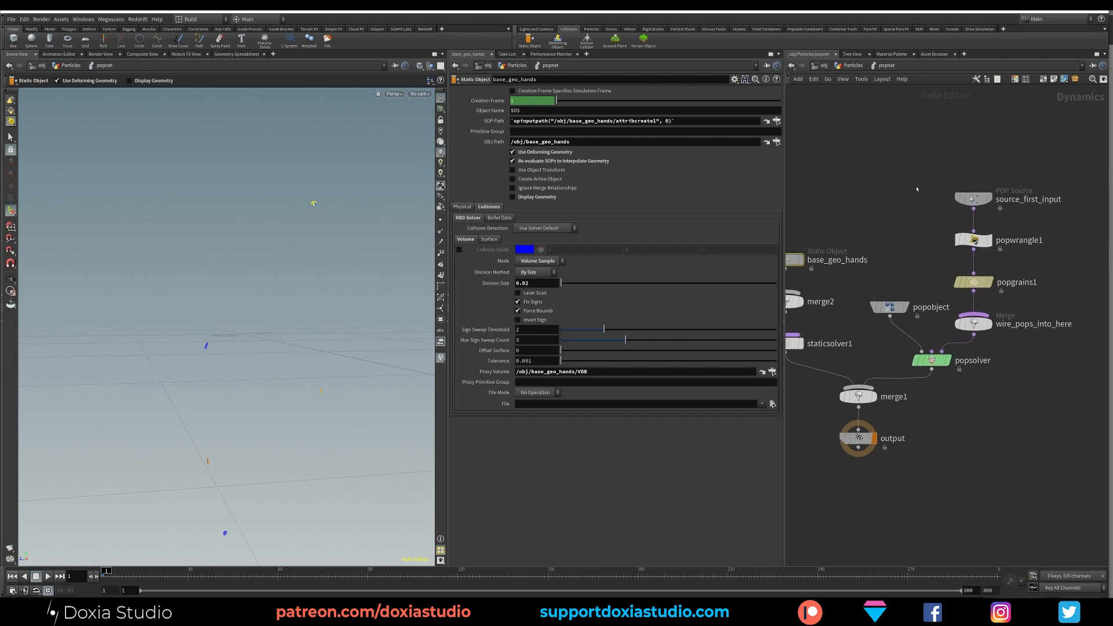
key(u)
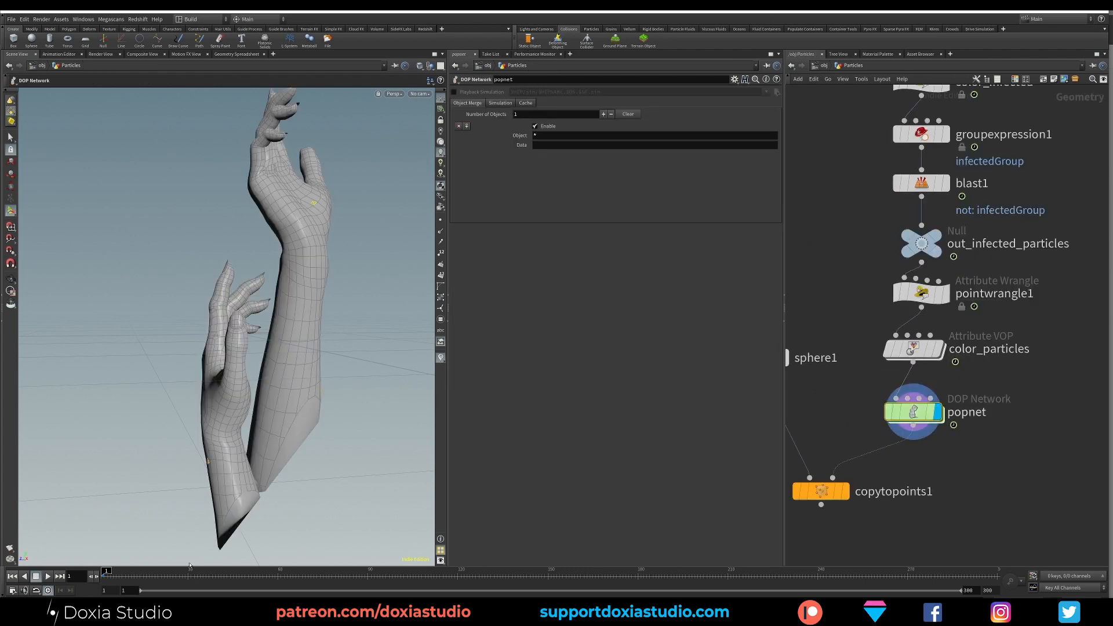
- Switch to the browser, browse the Doxia Studio channel's videos and open "Houdini Tutorial - Dancing Spheres"
click(278, 581)
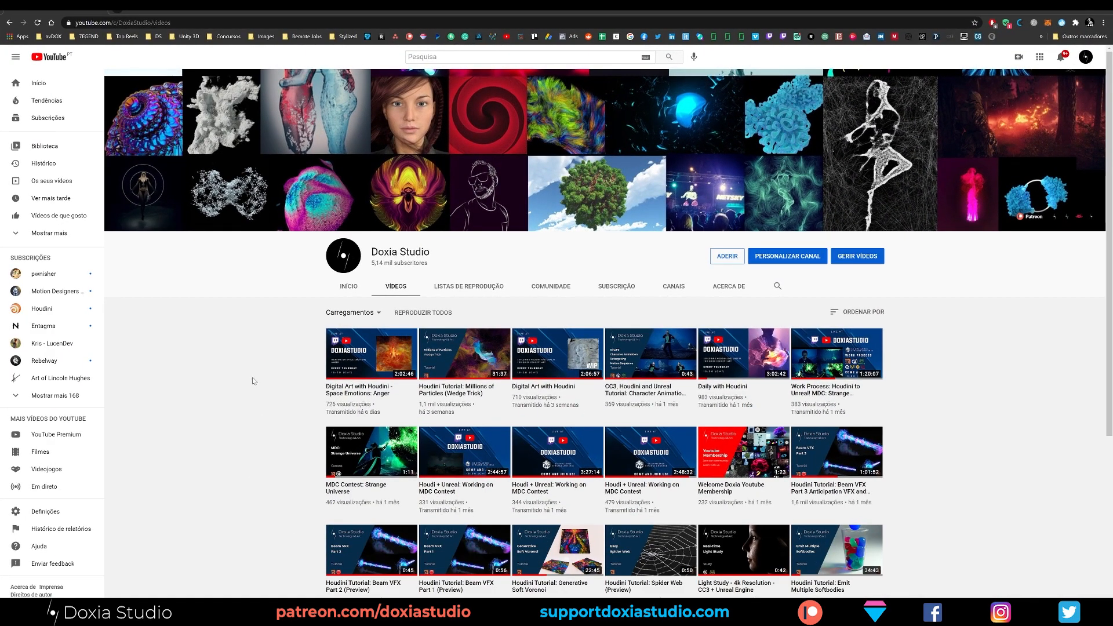
scroll(266, 441, down, 3)
scroll(268, 457, down, 8)
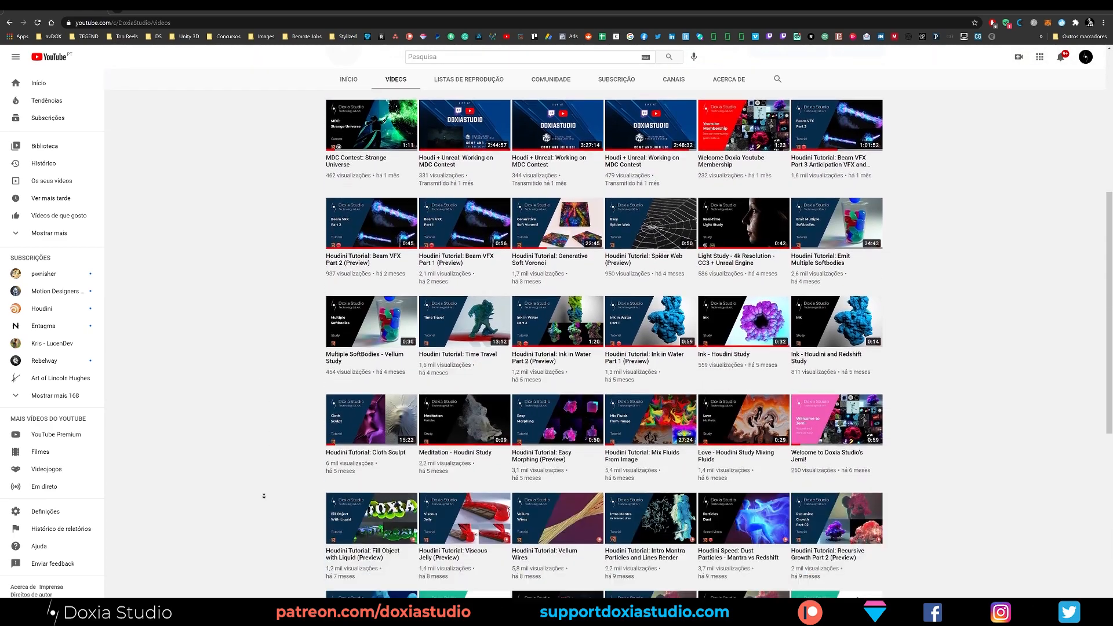
scroll(270, 387, down, 6)
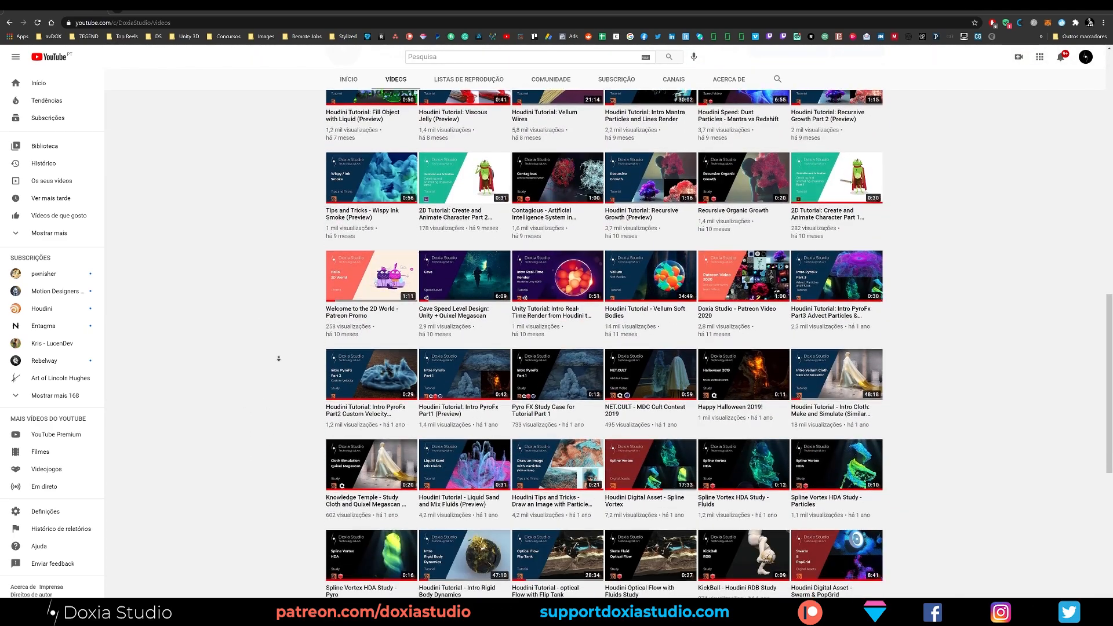
scroll(273, 356, down, 2)
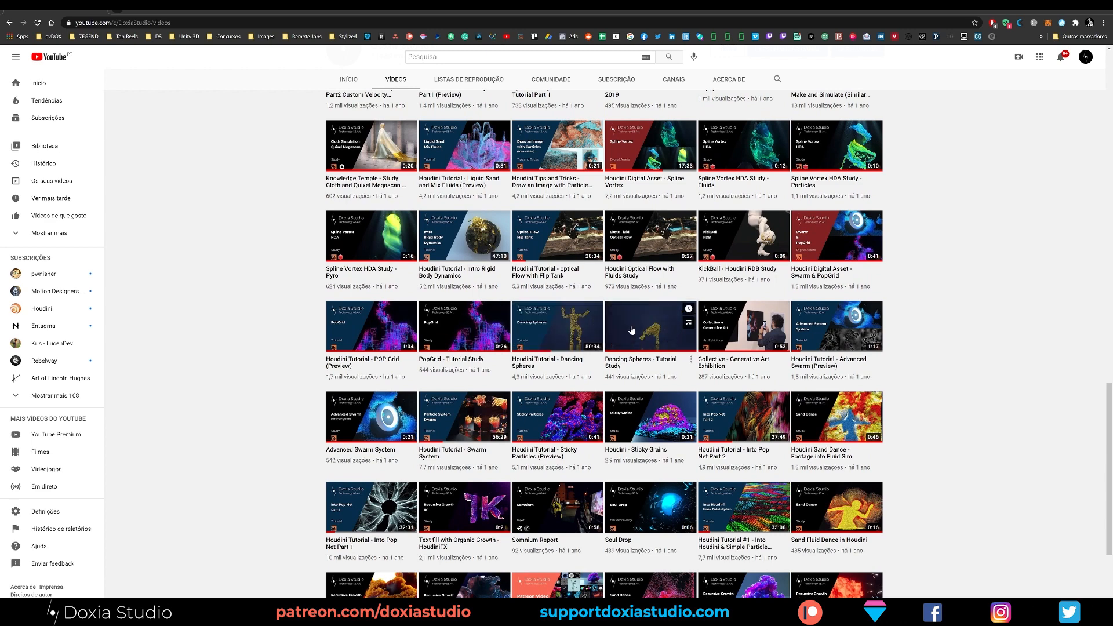
click(553, 333)
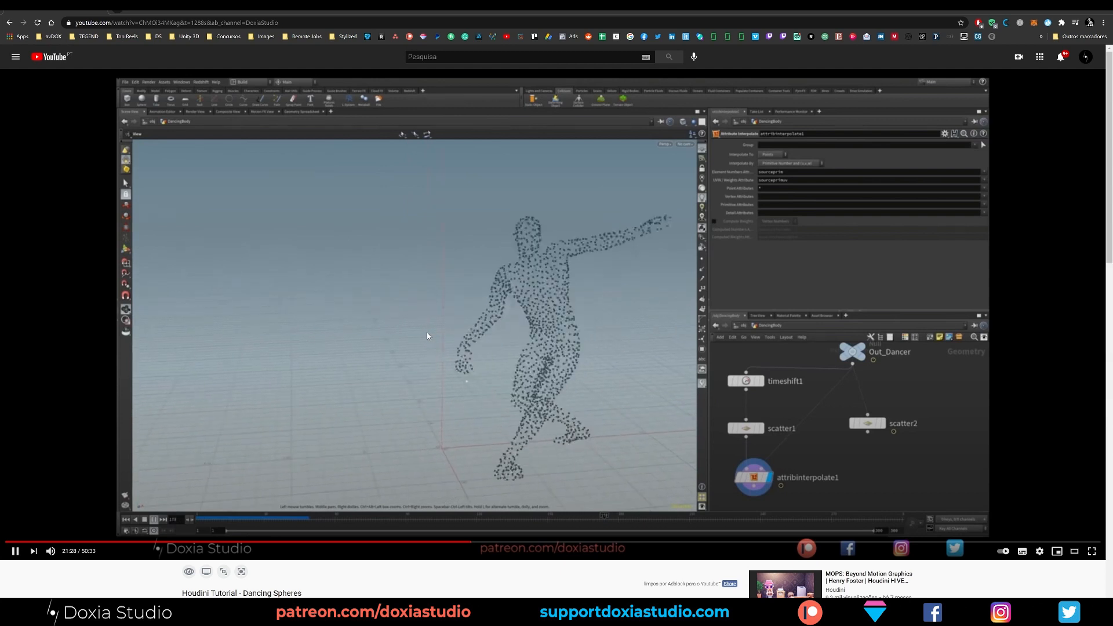
- Mute the tutorial video, jump back to 20:27 and pause it where the scatter node's output attributes are shown
click(426, 333)
click(46, 553)
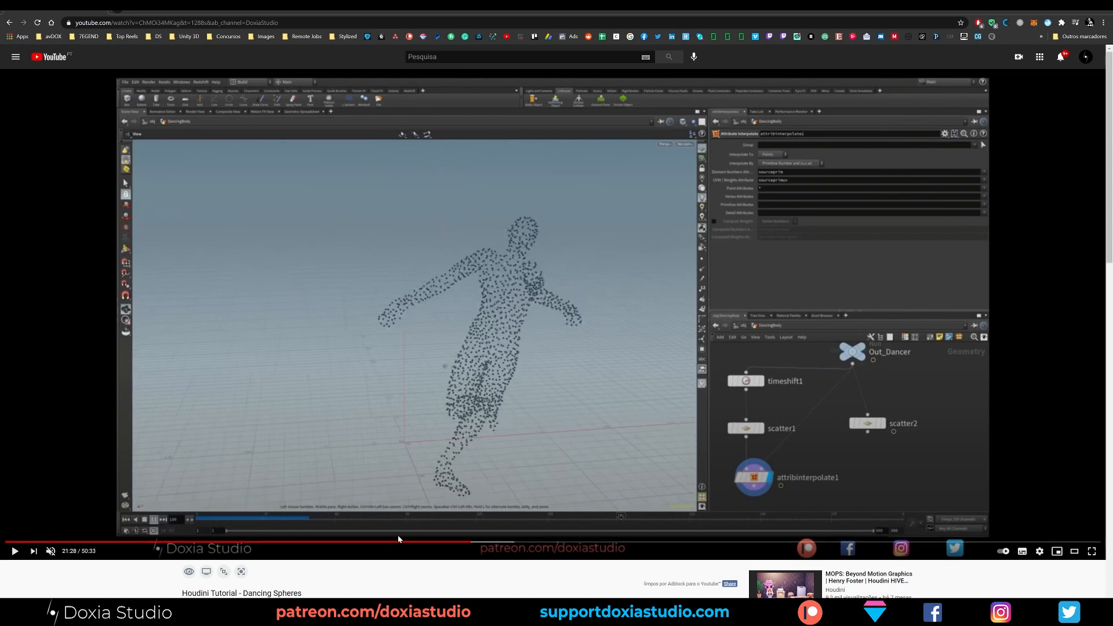
drag(460, 542, 448, 542)
click(488, 495)
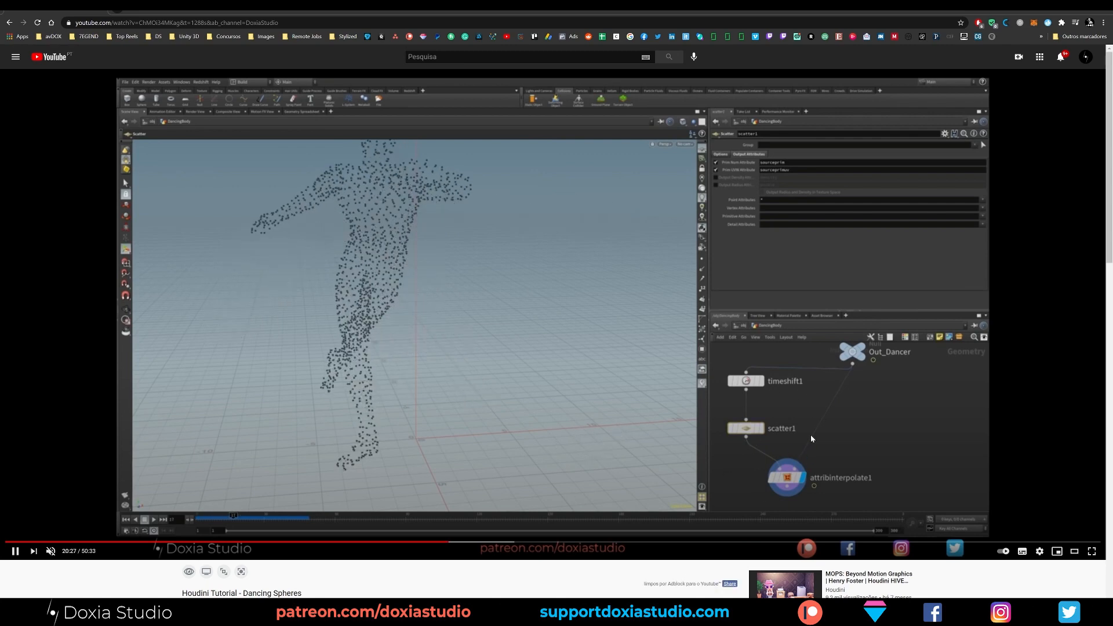
key(space)
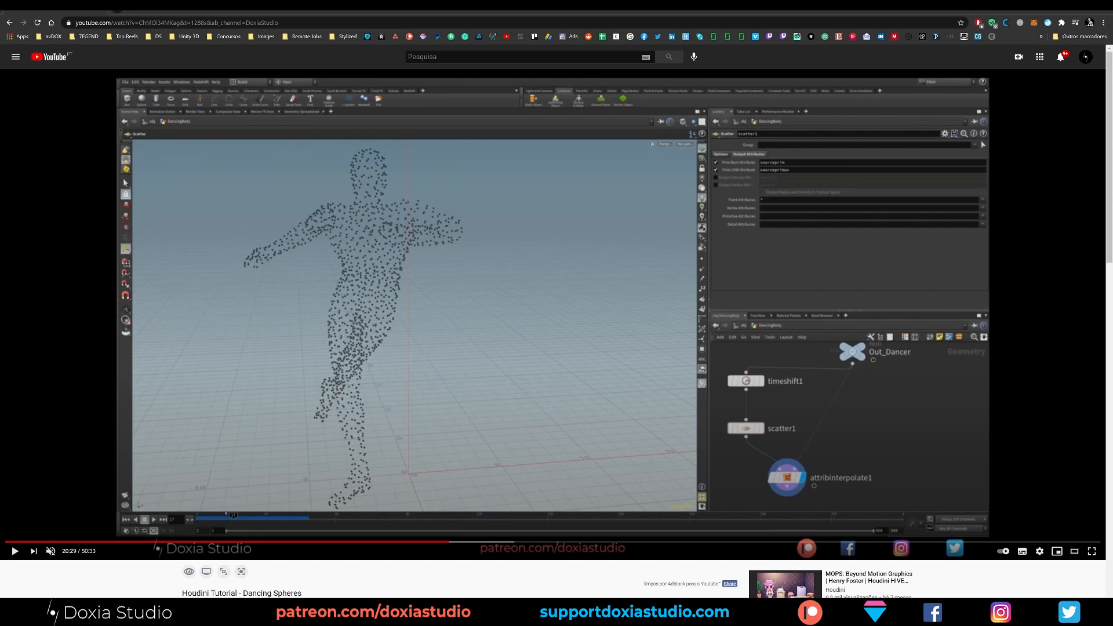
- Switch back to Houdini and display copytopoints1 to examine the colored spheres around the hands
click(250, 613)
click(238, 585)
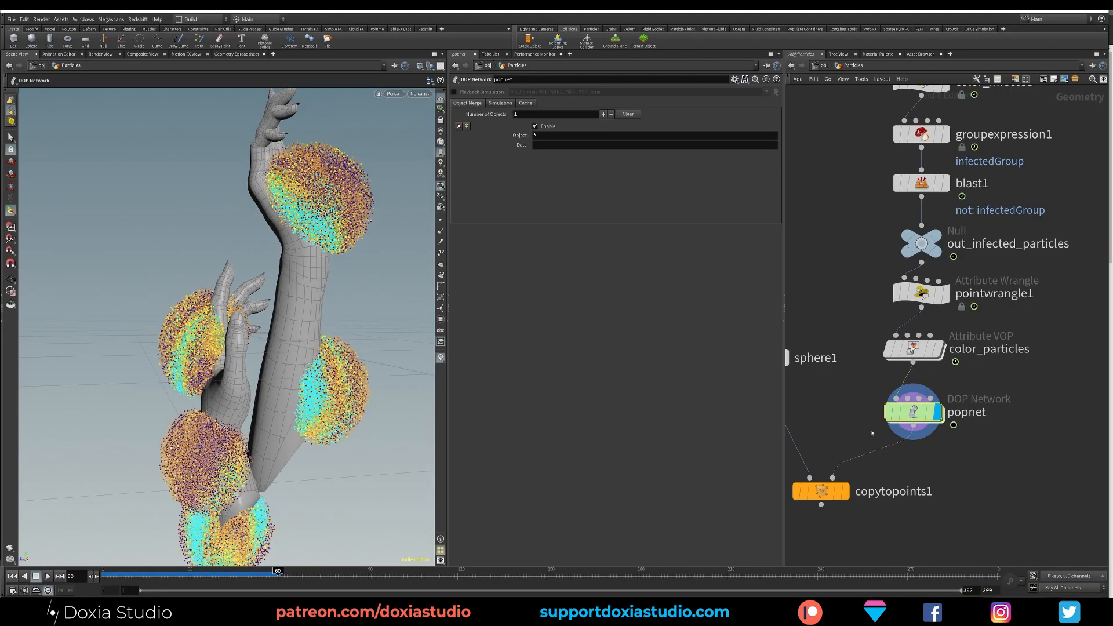
click(846, 492)
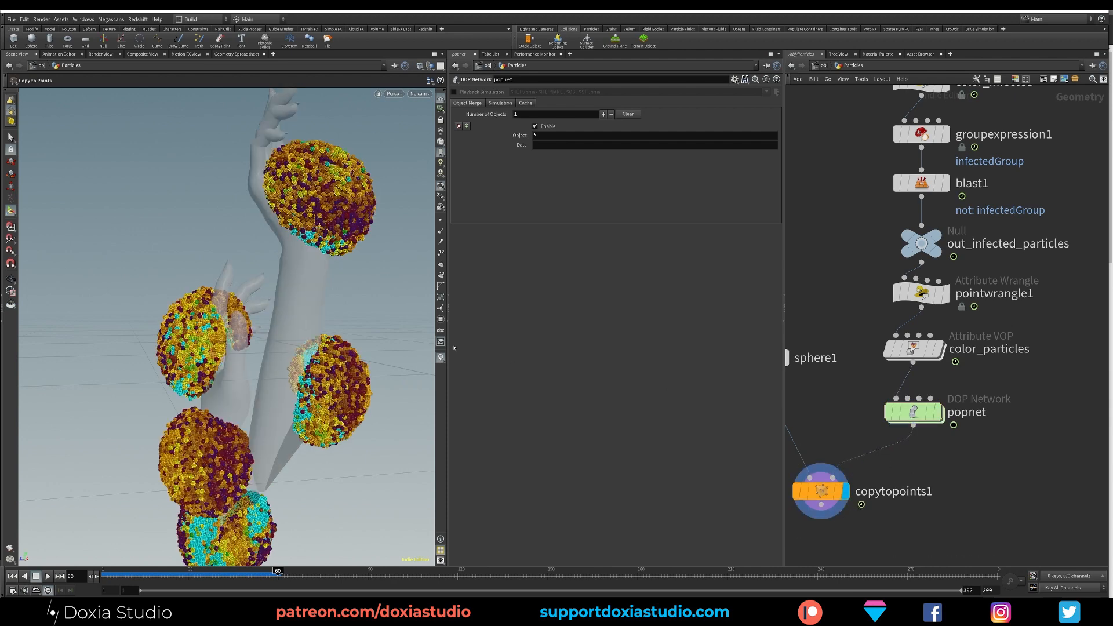
mouse_move(230, 389)
mouse_down()
mouse_move(109, 355)
mouse_move(242, 403)
mouse_up()
right_drag(242, 402, 275, 400)
middle_drag(276, 400, 258, 440)
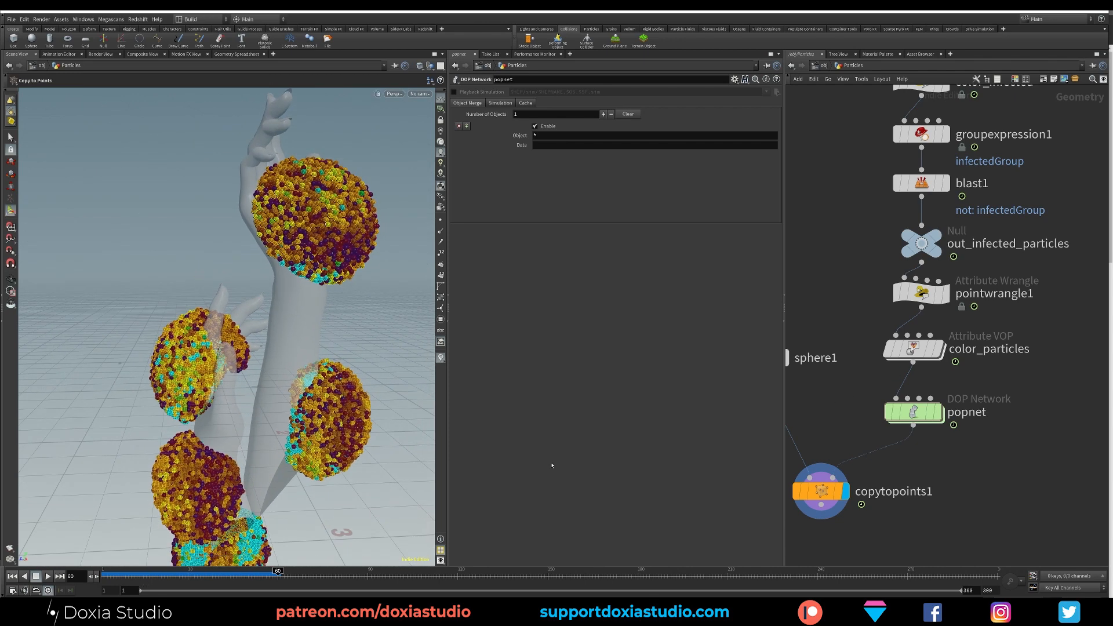
- Return to the first frame and examine the scatter1 and add_turb nodes at the start of the Particles network
key(ctrl+Up)
middle_drag(847, 348, 884, 440)
right_drag(885, 440, 871, 412)
middle_drag(874, 394, 840, 442)
right_drag(862, 411, 860, 427)
middle_drag(829, 427, 819, 455)
scroll(833, 427, up, 4)
drag(869, 328, 861, 326)
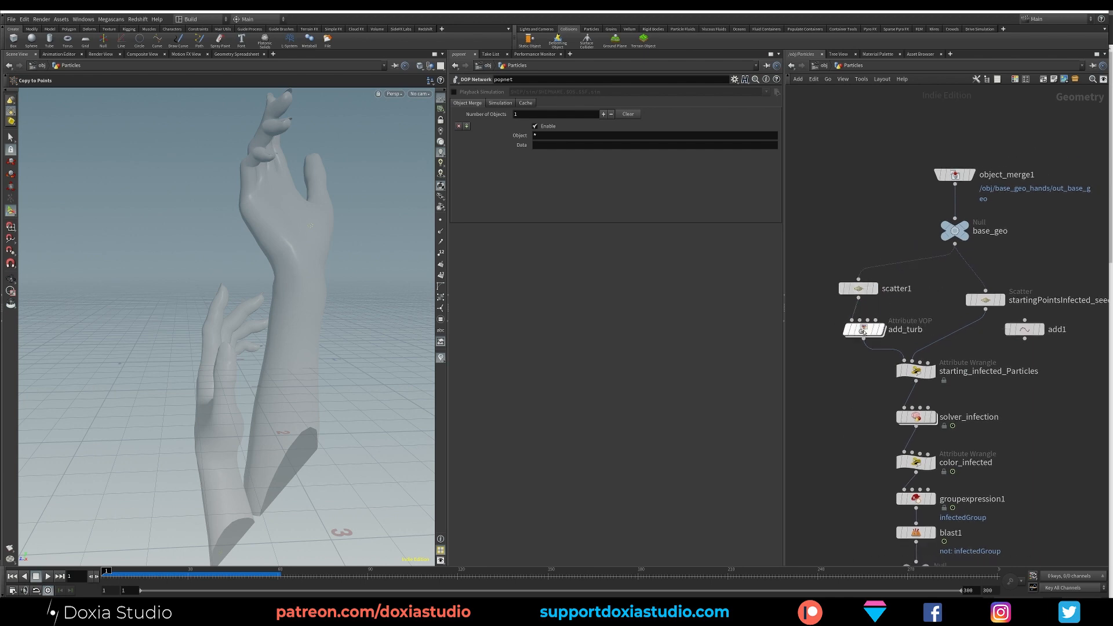
- Check the tutorial video in the browser around 20:35 and return to Houdini
key(alt+Tab)
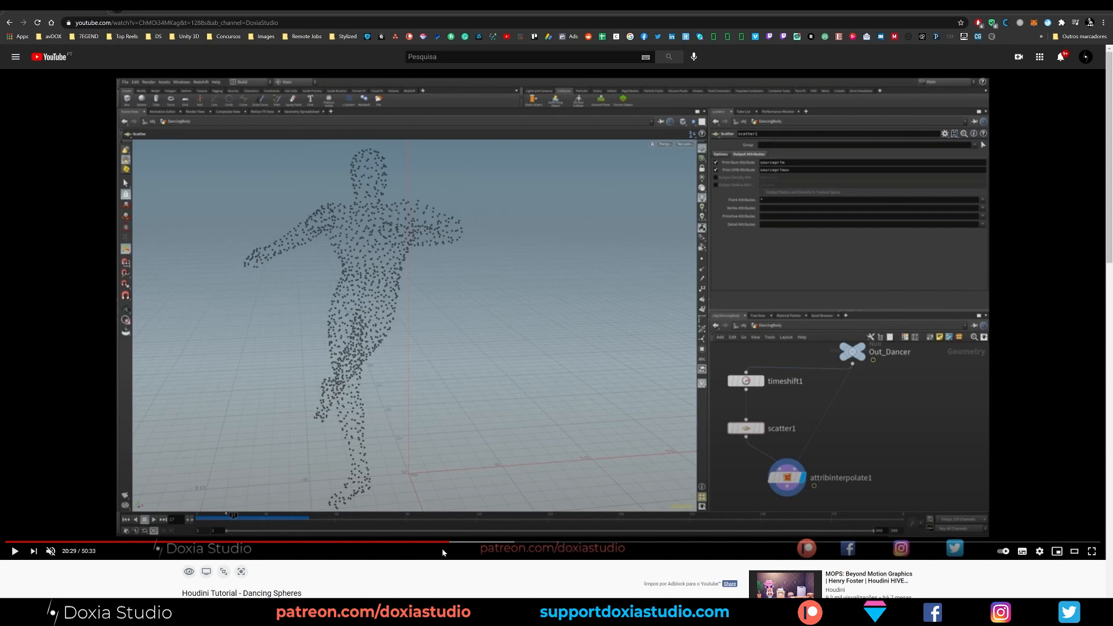
drag(448, 542, 451, 543)
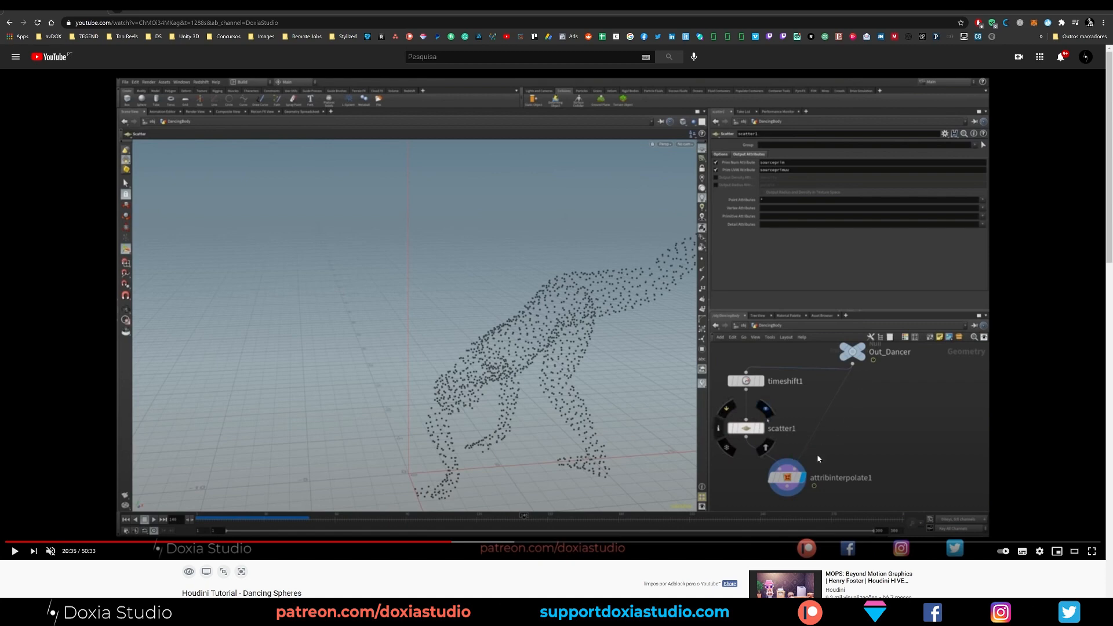
key(alt+Tab)
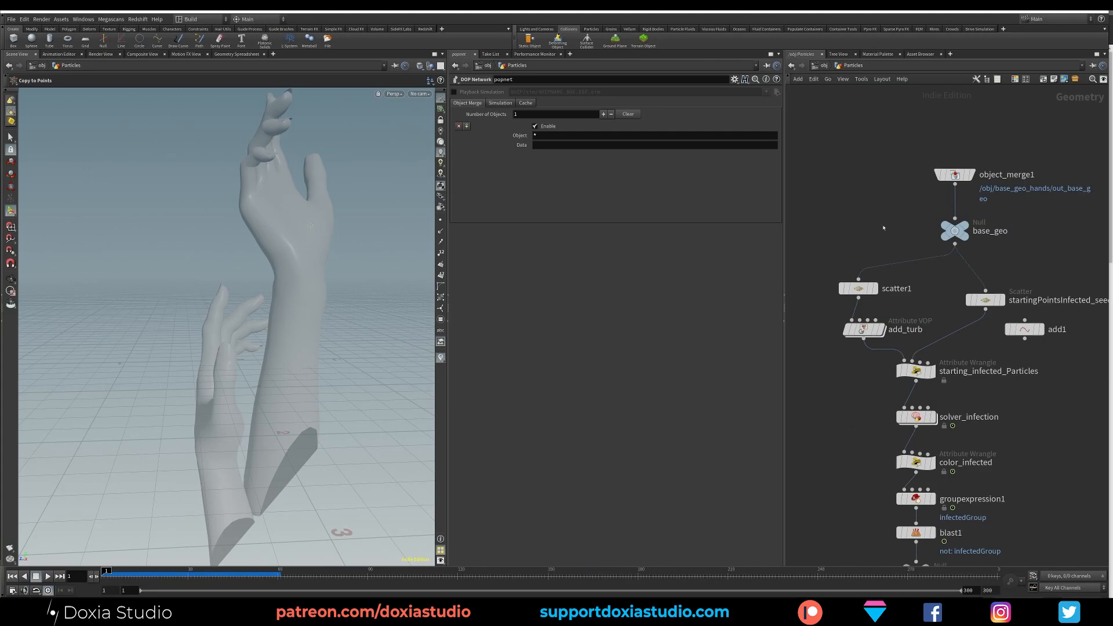
- Enable the bypassed animation_hand rig pose inside base_geo_hands and display bonedeform1
key(u)
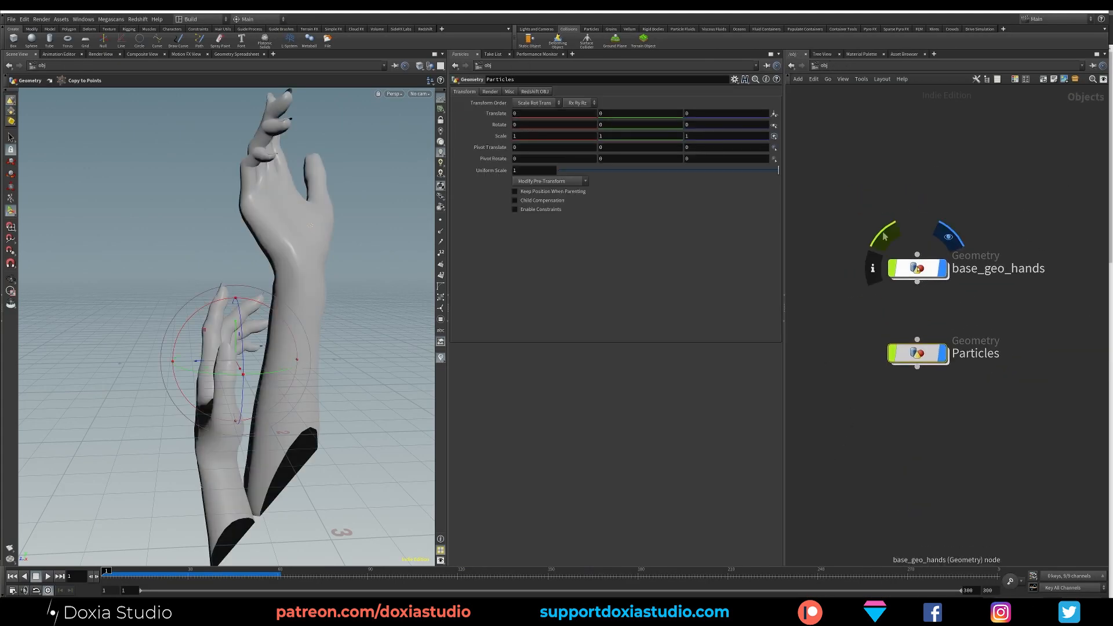
double_click(907, 271)
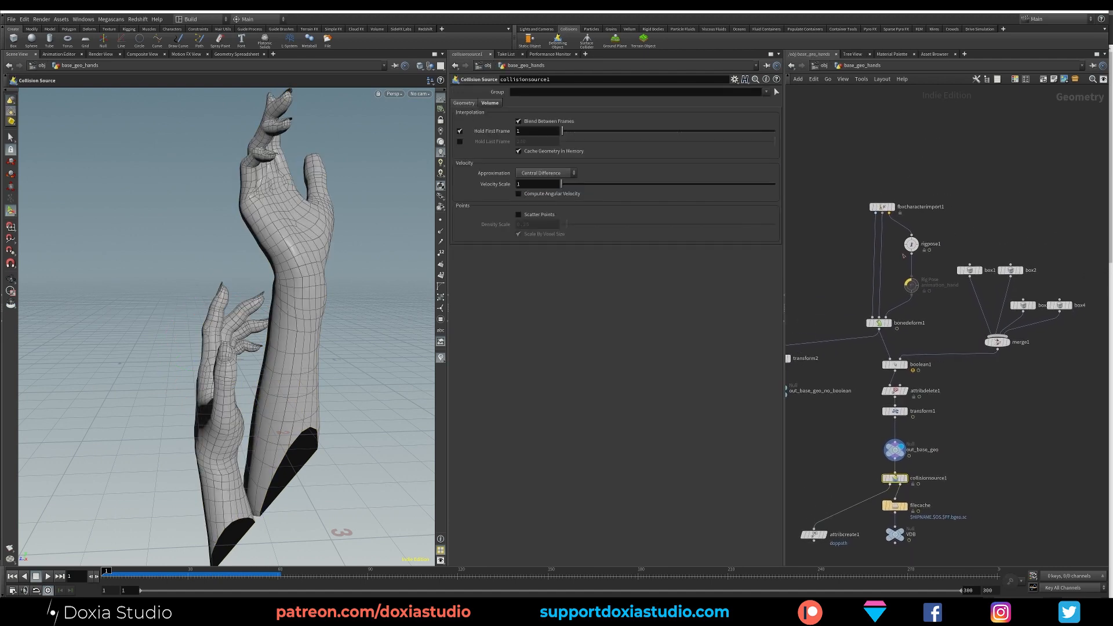
mouse_move(901, 274)
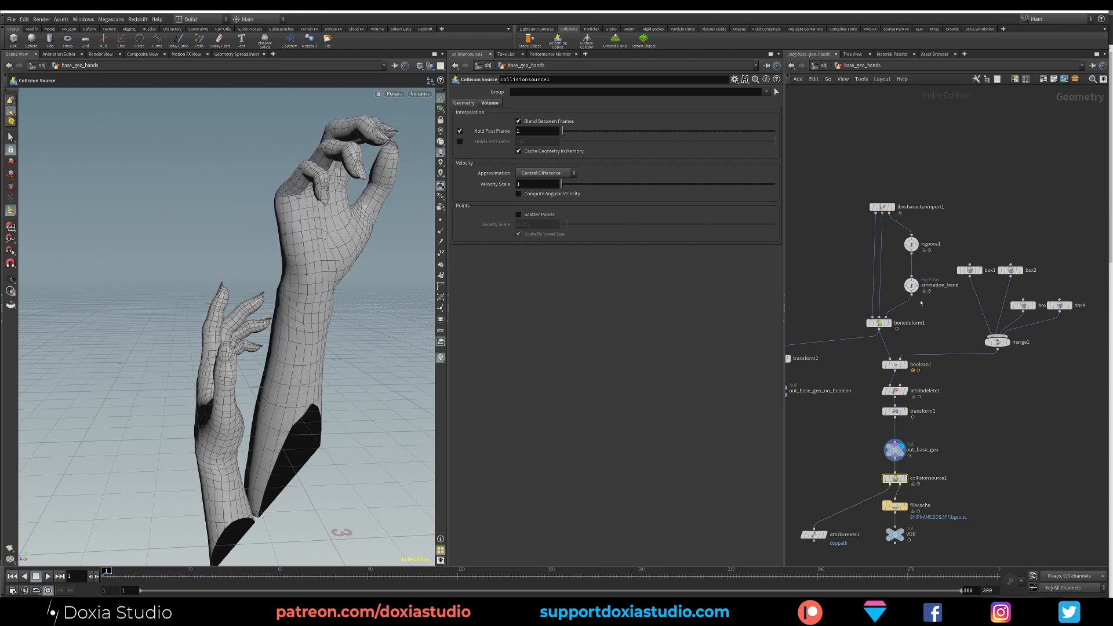
click(892, 309)
click(879, 322)
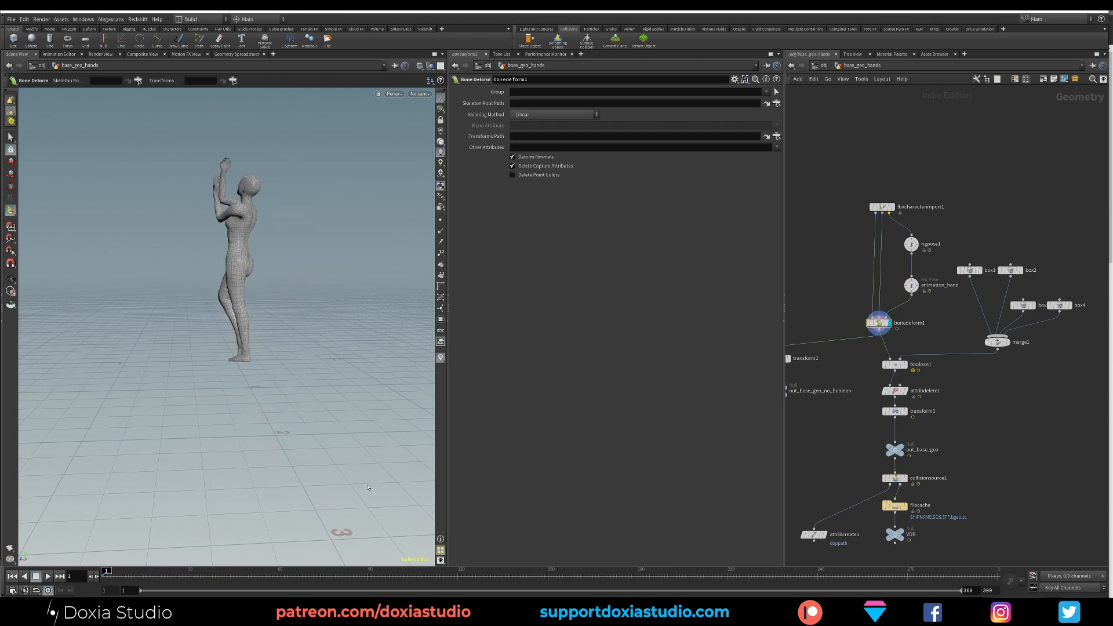
- Examine the full-body arm animation on bonedeform1 across the timeline and return to the first frame
alt+right_drag(218, 200, 241, 299)
alt+drag(241, 299, 259, 319)
drag(127, 576, 129, 576)
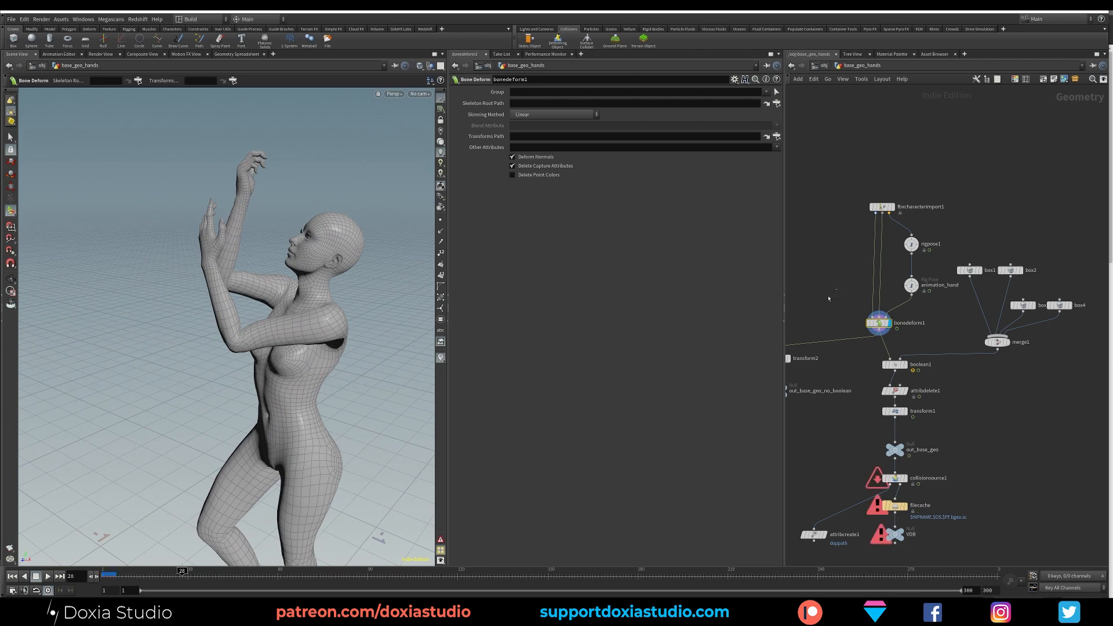
key(u)
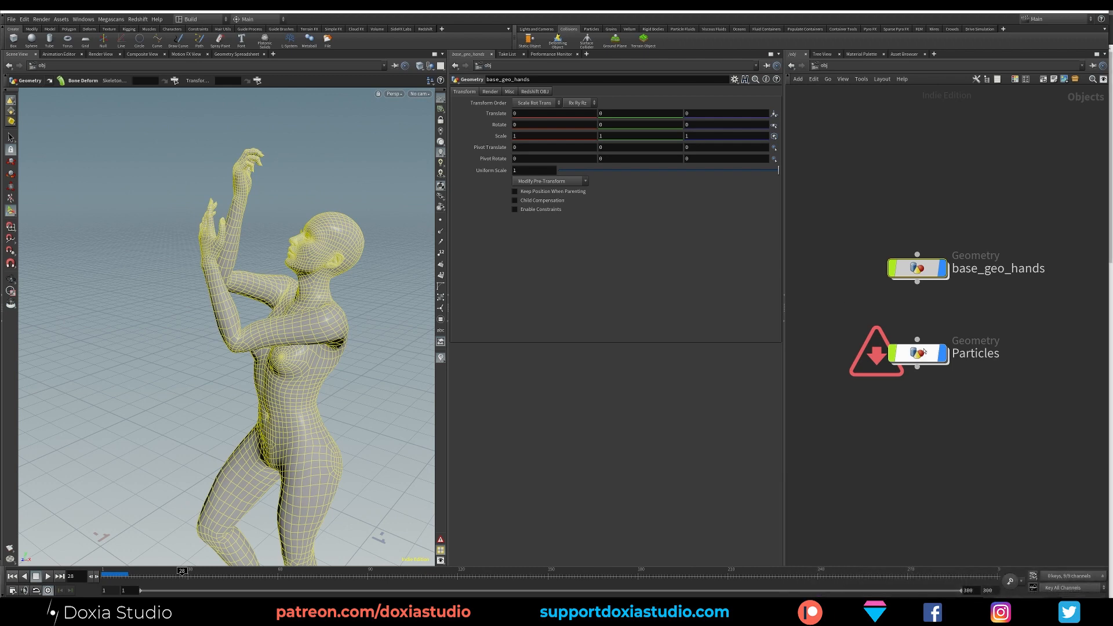
double_click(915, 268)
scroll(833, 301, up, 4)
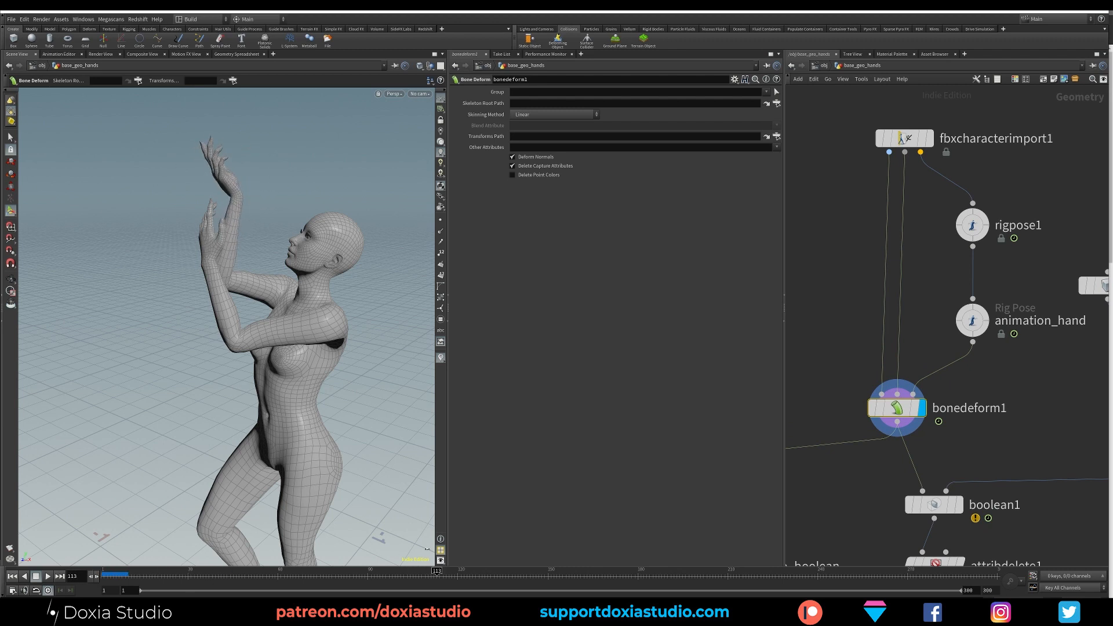
key(ctrl+Up)
scroll(954, 386, down, 5)
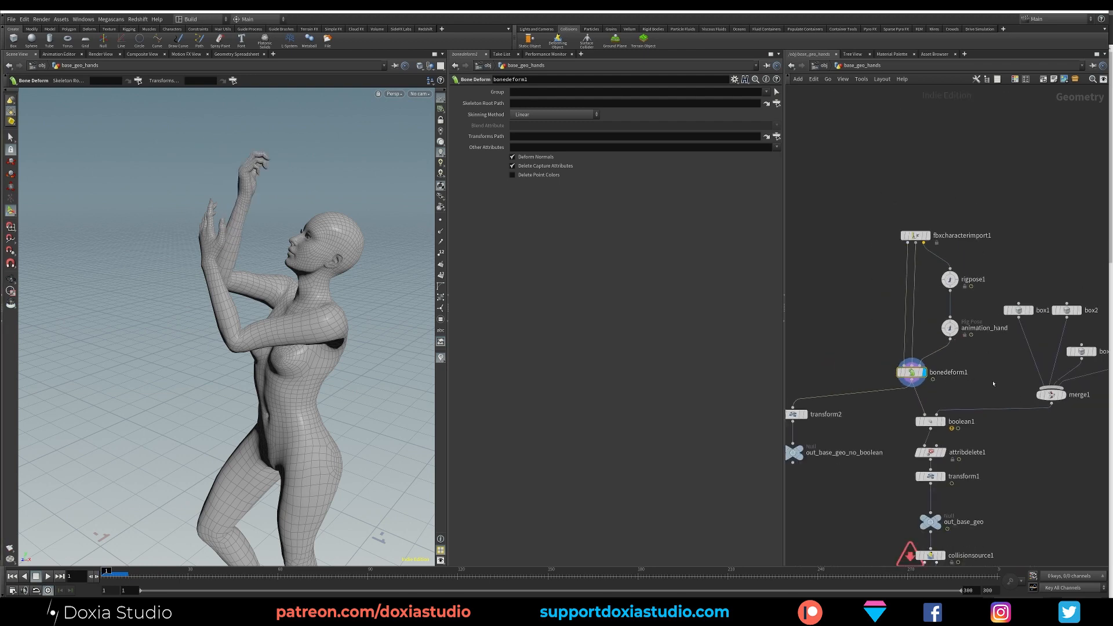
middle_drag(991, 384, 969, 253)
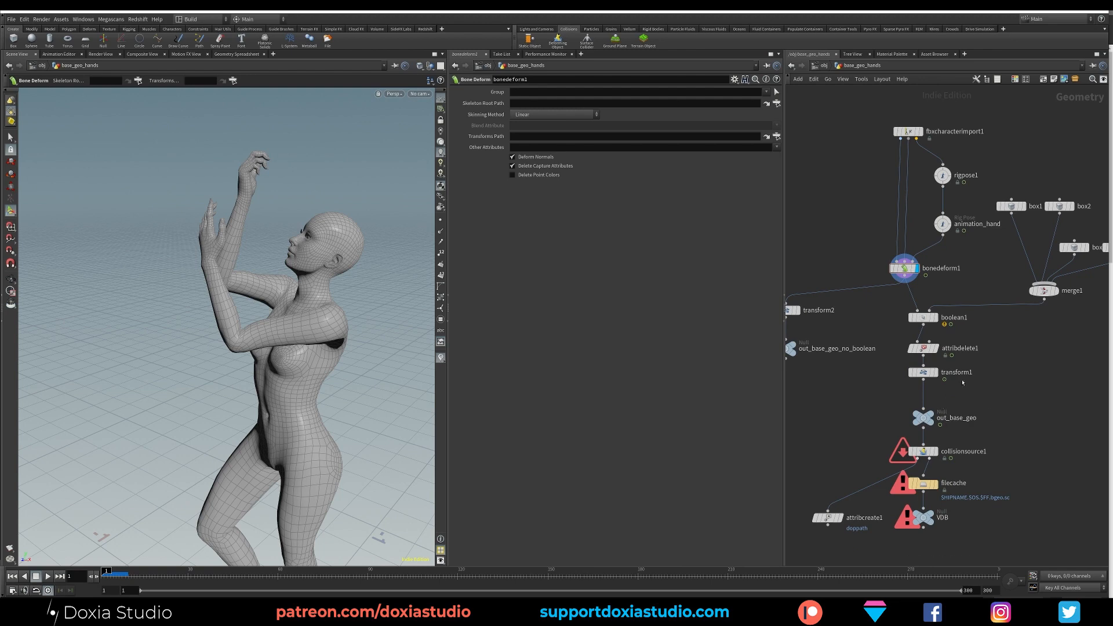
- Display out_base_geo, frame the cut-out hands and scrub their animation to frame 25
click(930, 417)
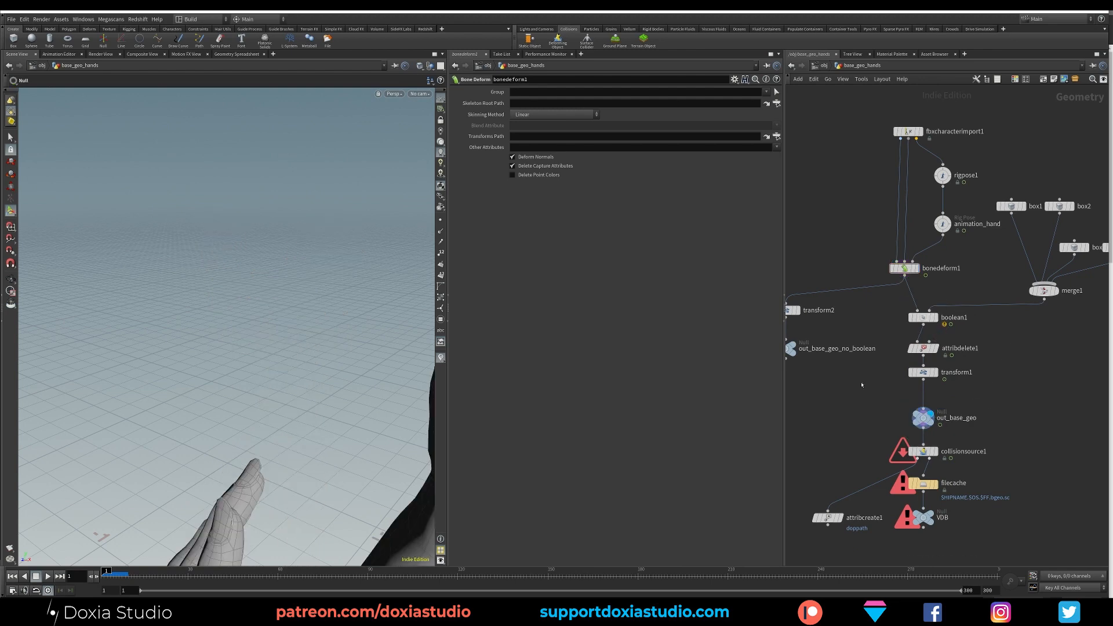
alt+middle_drag(316, 443, 227, 267)
alt+right_drag(324, 359, 142, 419)
alt+middle_drag(142, 418, 61, 420)
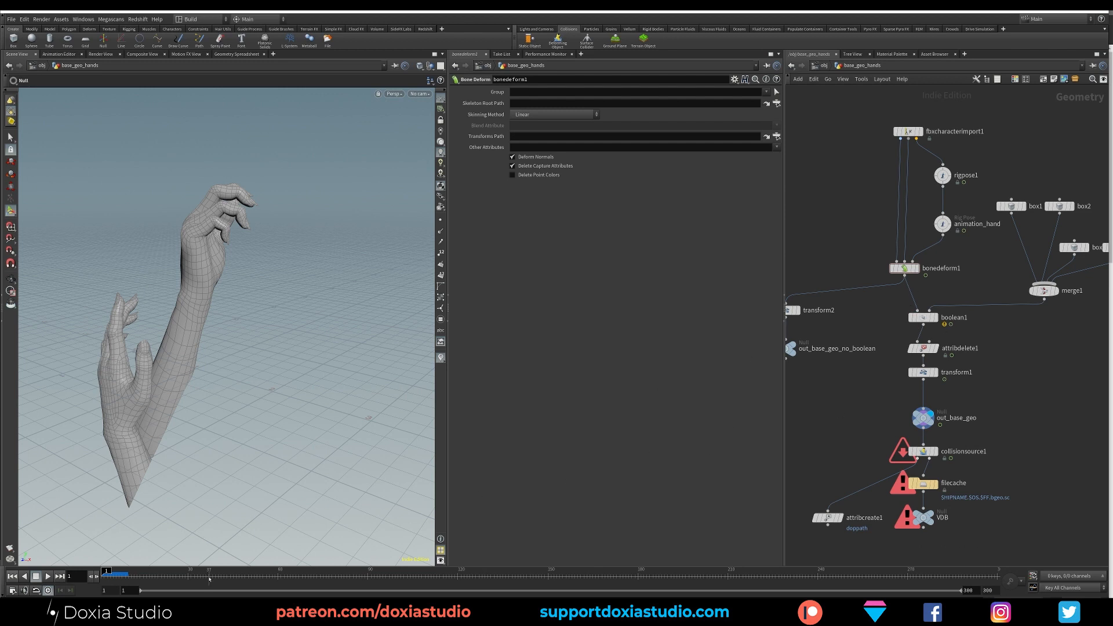
drag(124, 574, 174, 574)
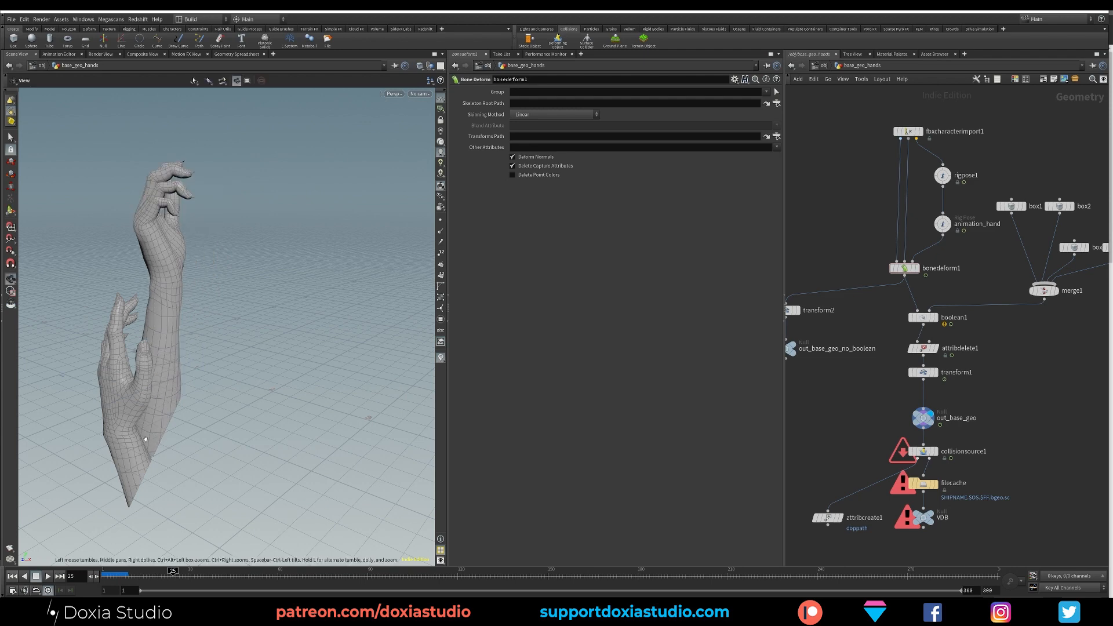
- Examine the cut edges of the arms up close while scrubbing the animation to frame 32
scroll(152, 432, up, 6)
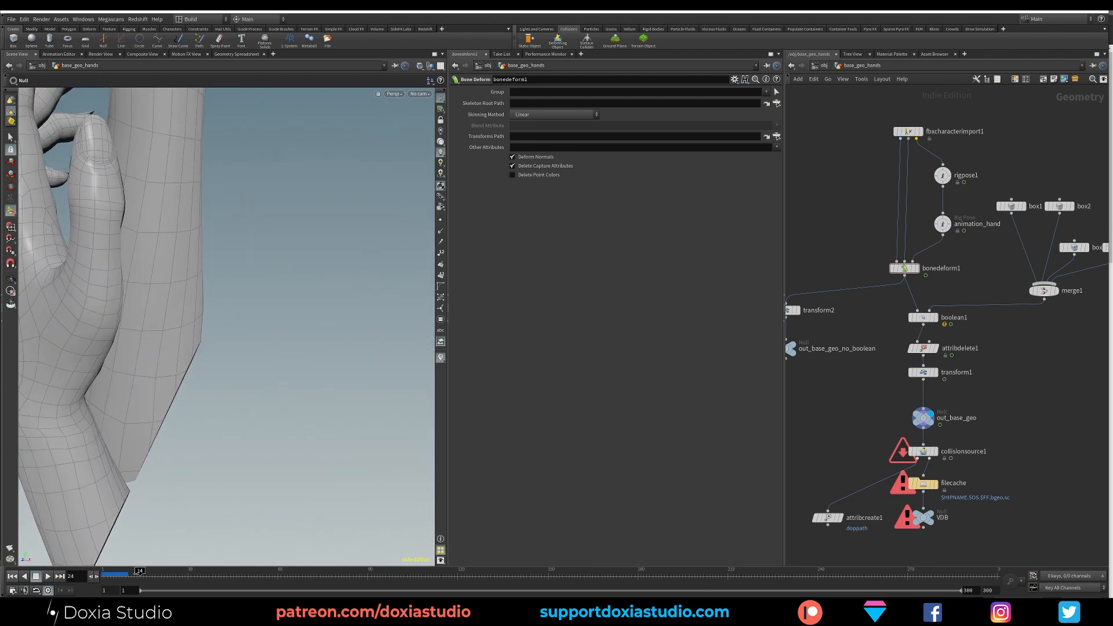
click(138, 574)
drag(139, 575, 195, 574)
key(space)
scroll(191, 430, down, 10)
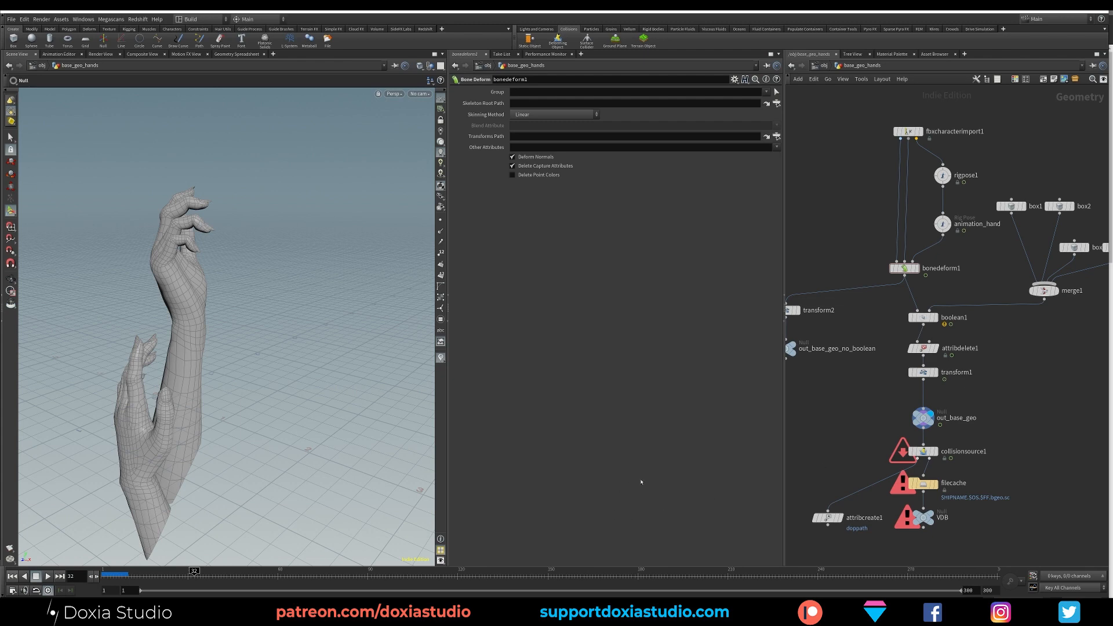
- Check the paused tutorial in the browser, return to Houdini and display out_base_geo_no_boolean
key(alt+Tab)
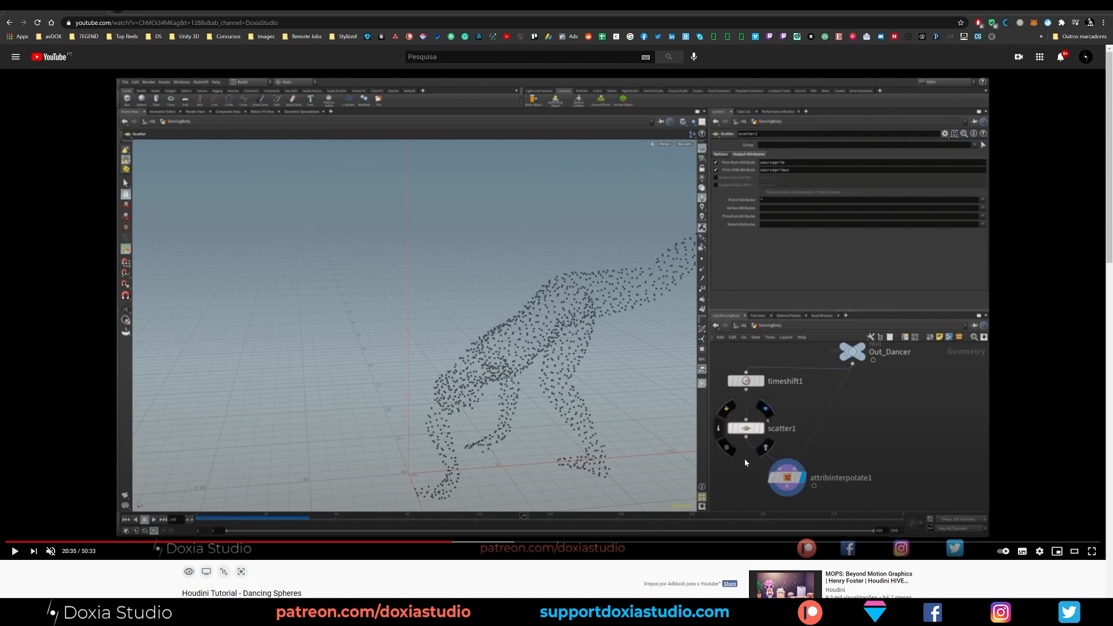
key(alt+Tab)
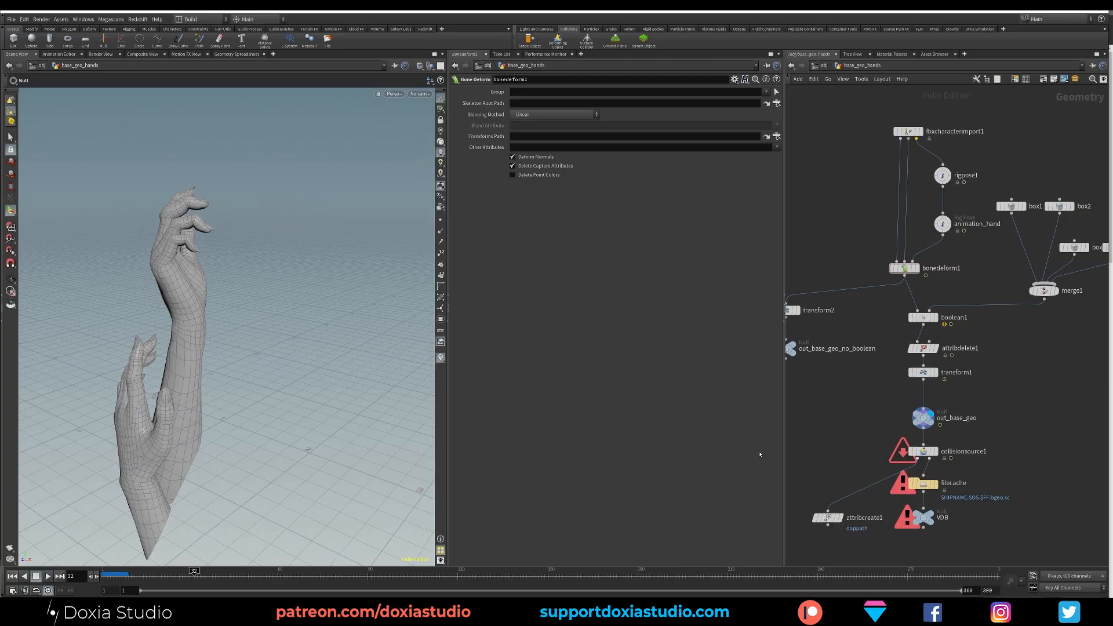
middle_drag(855, 389, 893, 449)
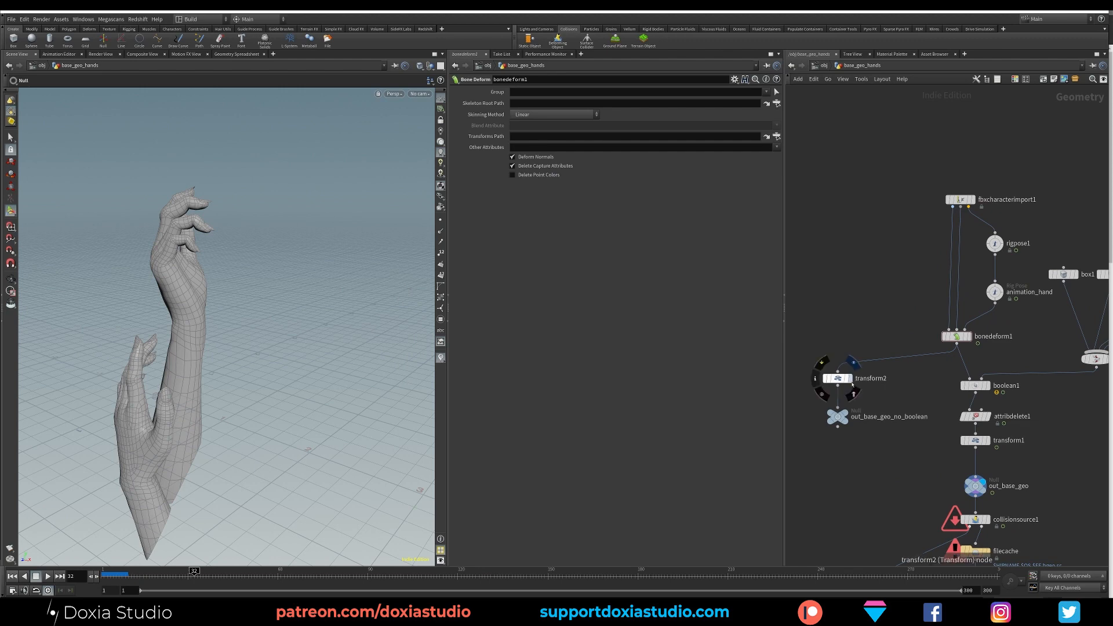
click(853, 401)
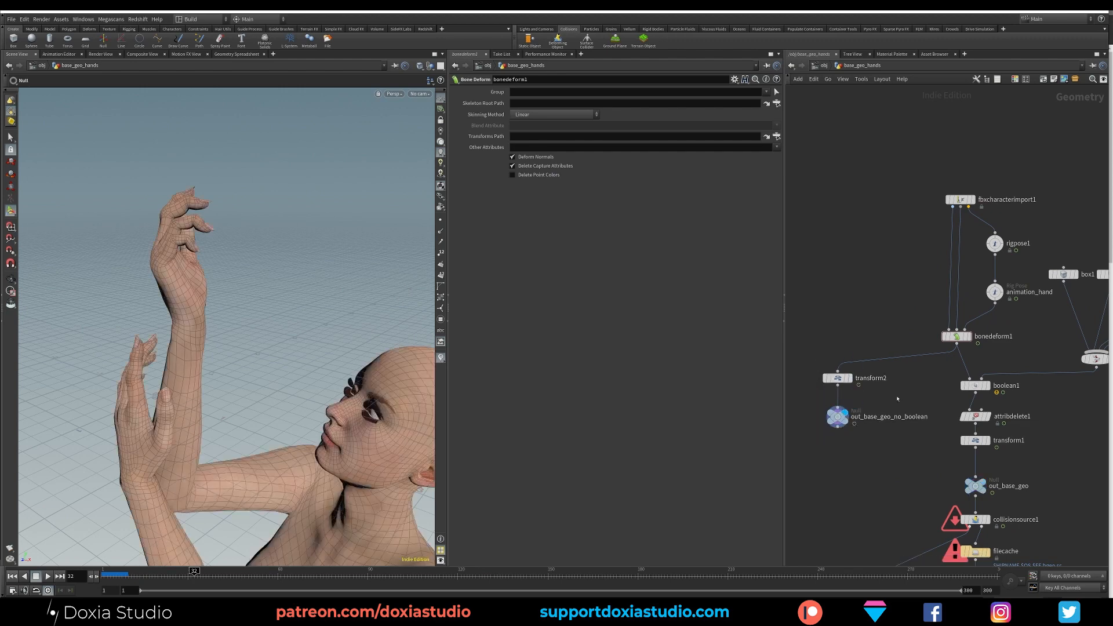
middle_drag(897, 377, 923, 338)
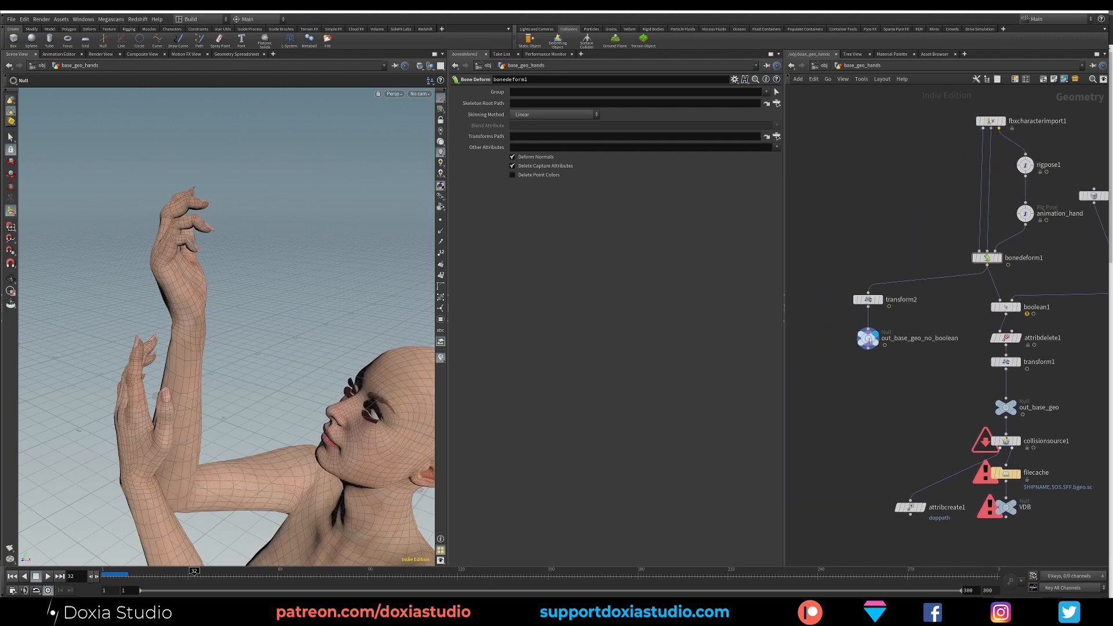
- Reposition out_base_geo_no_boolean and transform2 as a separate branch and select both nodes
drag(868, 338, 858, 345)
middle_drag(958, 310, 936, 322)
click(862, 287)
drag(863, 291, 852, 292)
drag(922, 268, 813, 358)
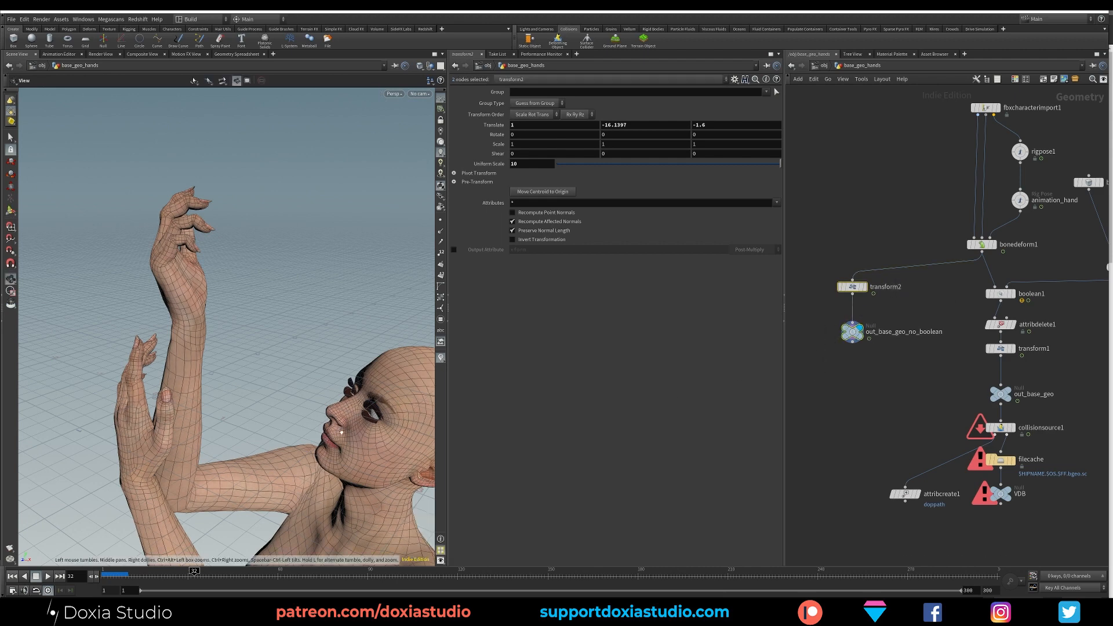
- Examine the animated body without the boolean cut and scrub the timeline back to frame 1
scroll(368, 432, down, 3)
alt+middle_drag(367, 432, 356, 369)
drag(144, 573, 105, 572)
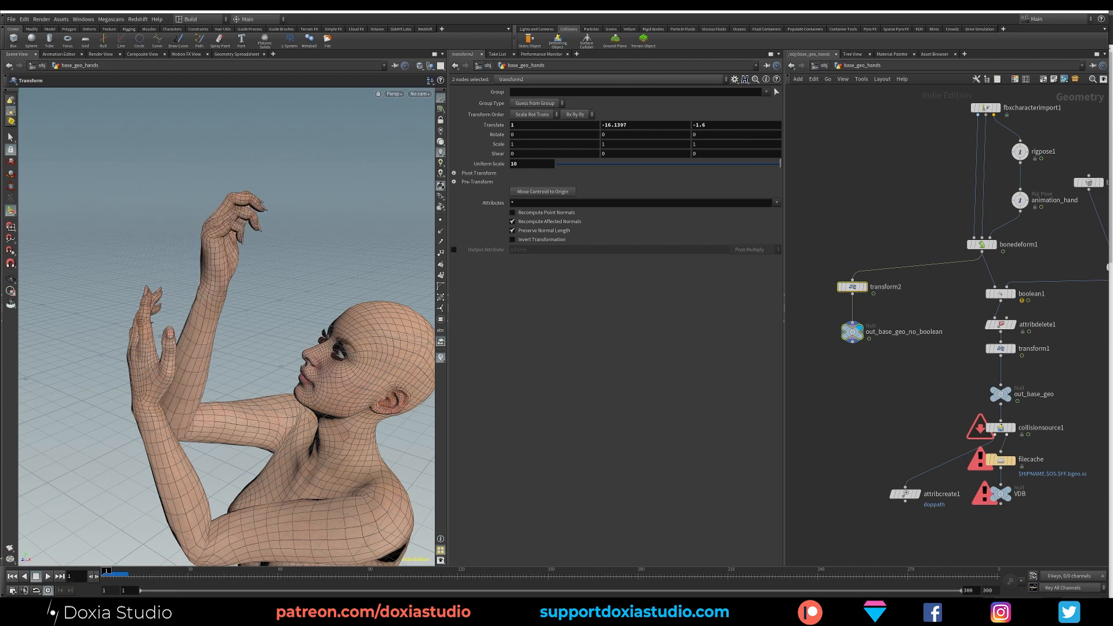
- Return to the Particles network and duplicate object_merge1 beside the original
key(u)
mouse_move(930, 363)
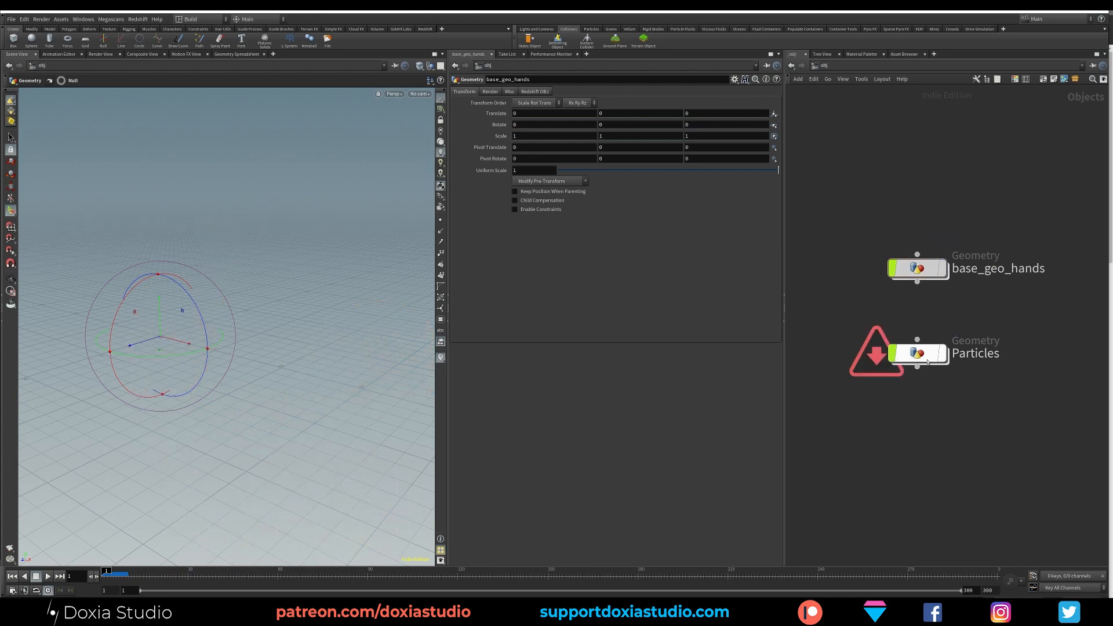
double_click(927, 355)
middle_drag(857, 216, 851, 263)
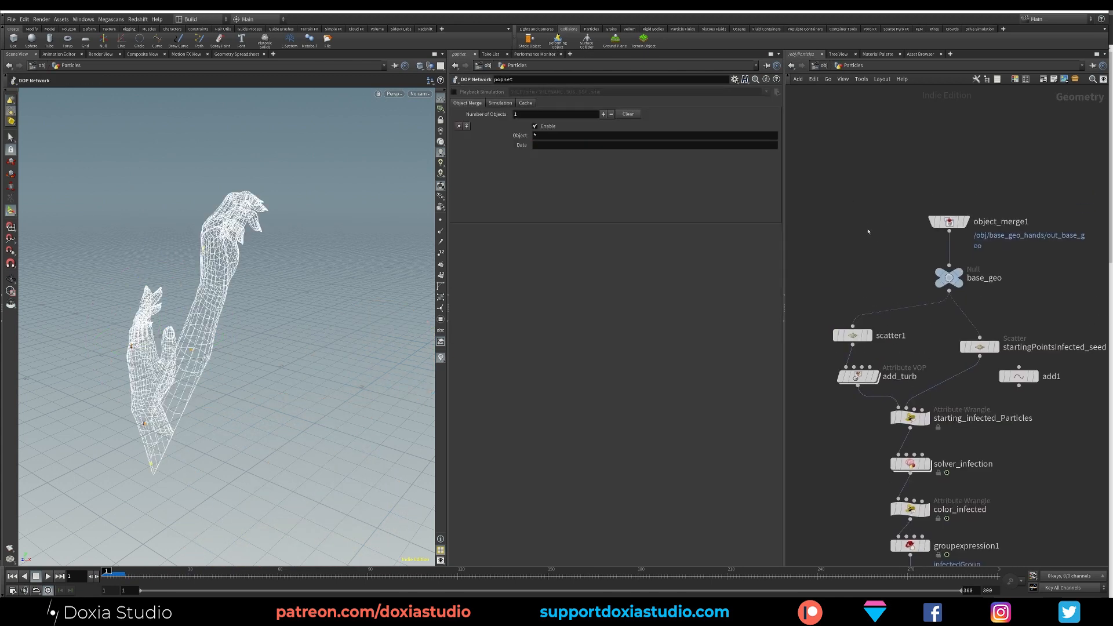
click(871, 231)
alt+drag(945, 224, 873, 223)
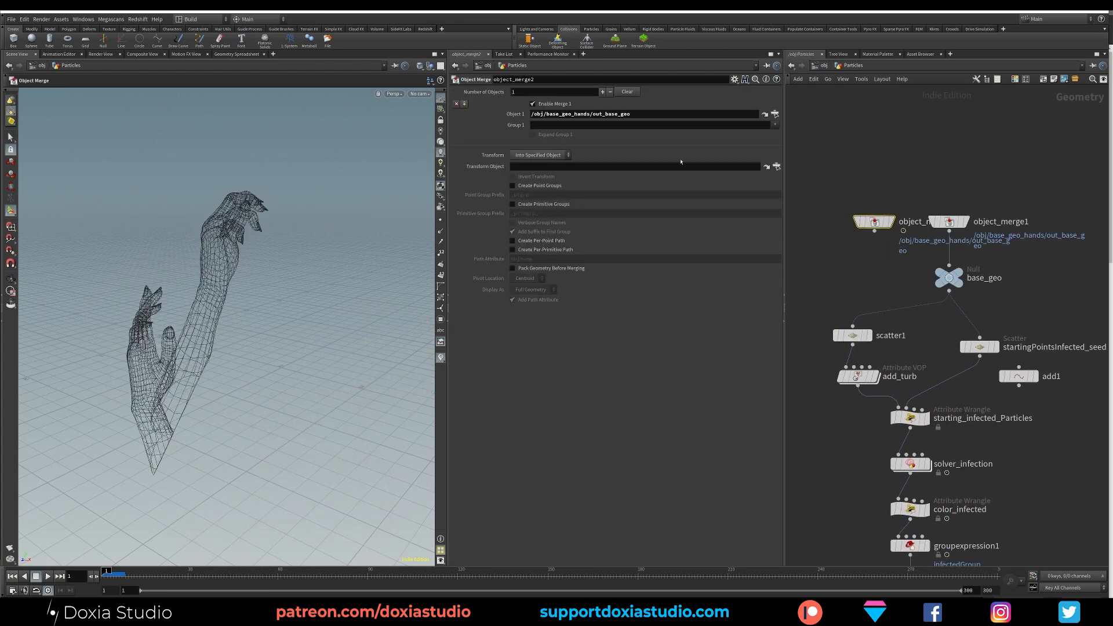
- Point object_merge2 to /obj/base_geo_hands/out_base_geo_no_boolean, feed it into the base_geo null and display base_geo
click(776, 114)
drag(826, 91, 829, 141)
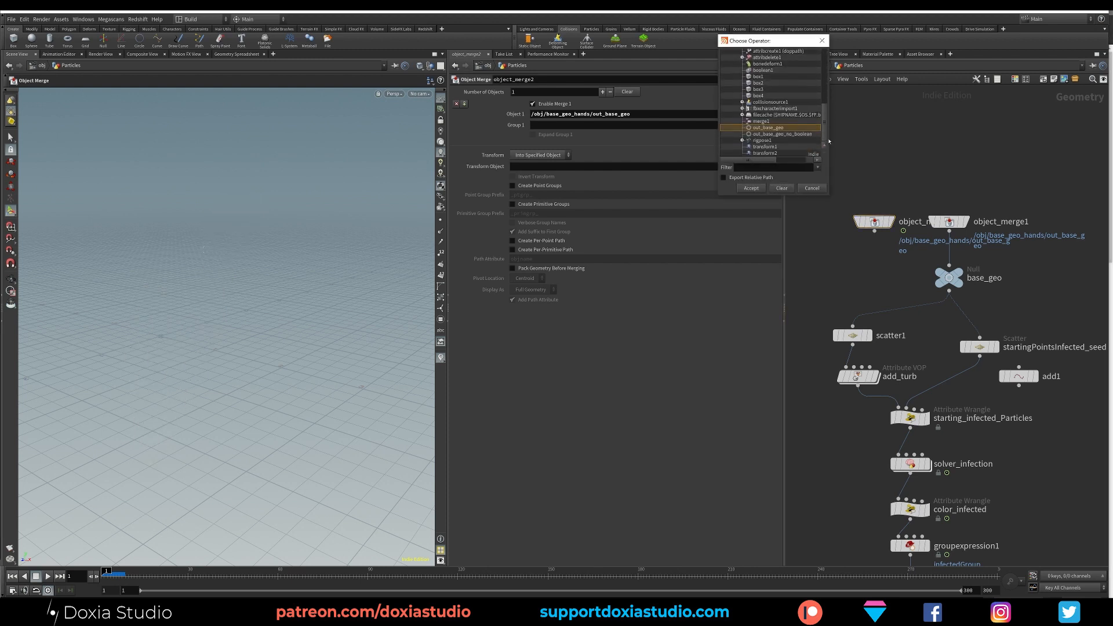
click(782, 134)
click(751, 188)
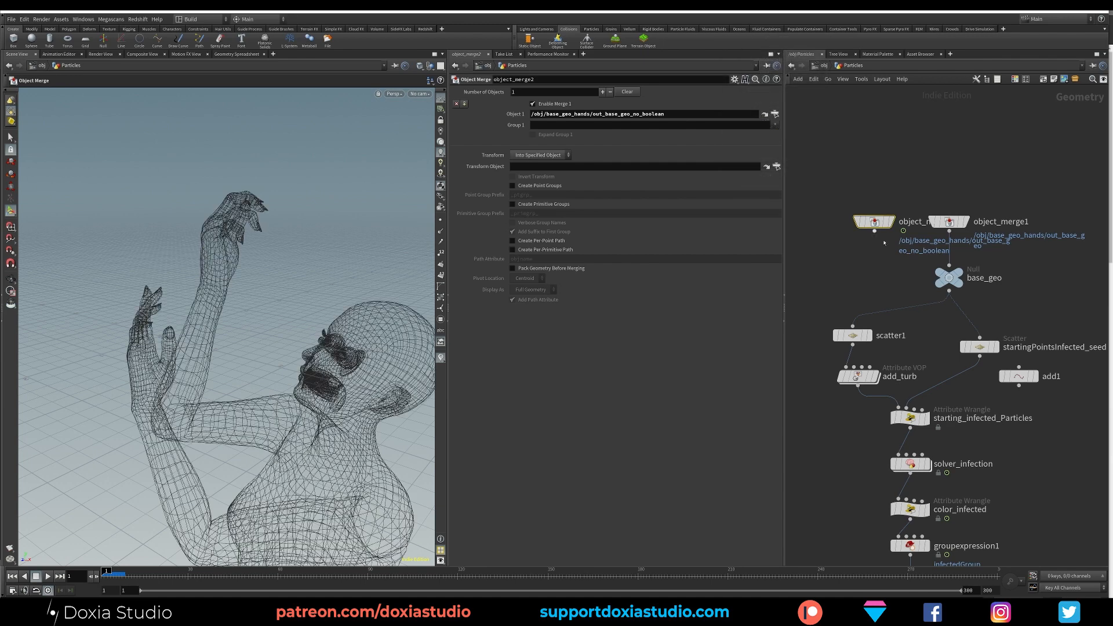
drag(876, 232, 912, 282)
click(934, 276)
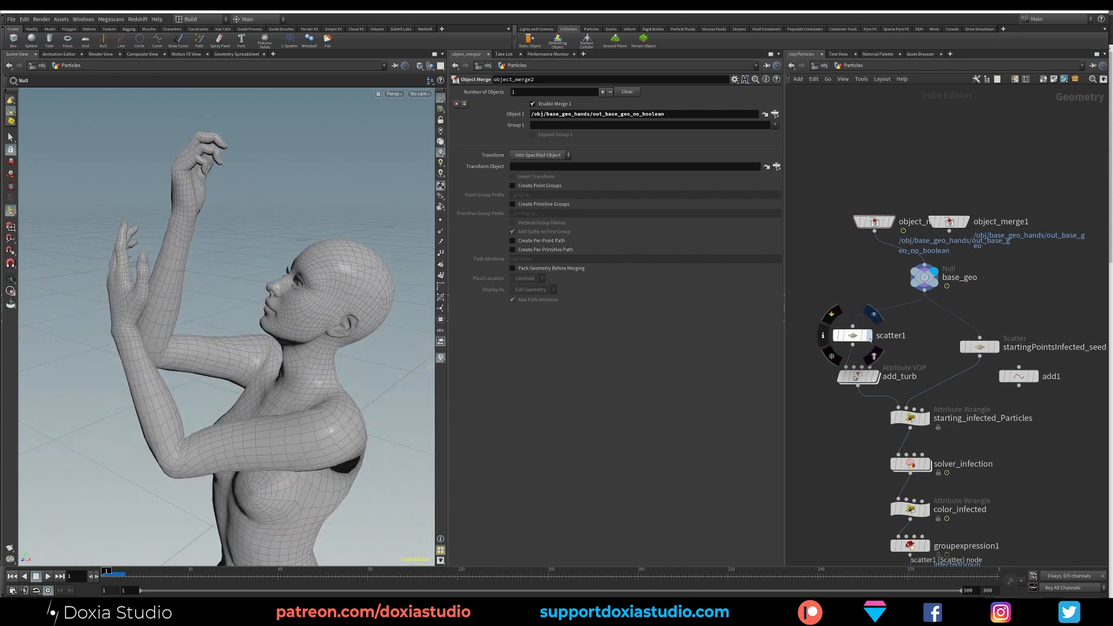
- Display scatter1 and scrub the timeline to examine the points scattered over the animated body
click(862, 335)
middle_drag(165, 390, 174, 217)
right_drag(360, 390, 232, 269)
middle_drag(232, 269, 278, 390)
alt+drag(278, 390, 260, 413)
drag(113, 569, 280, 571)
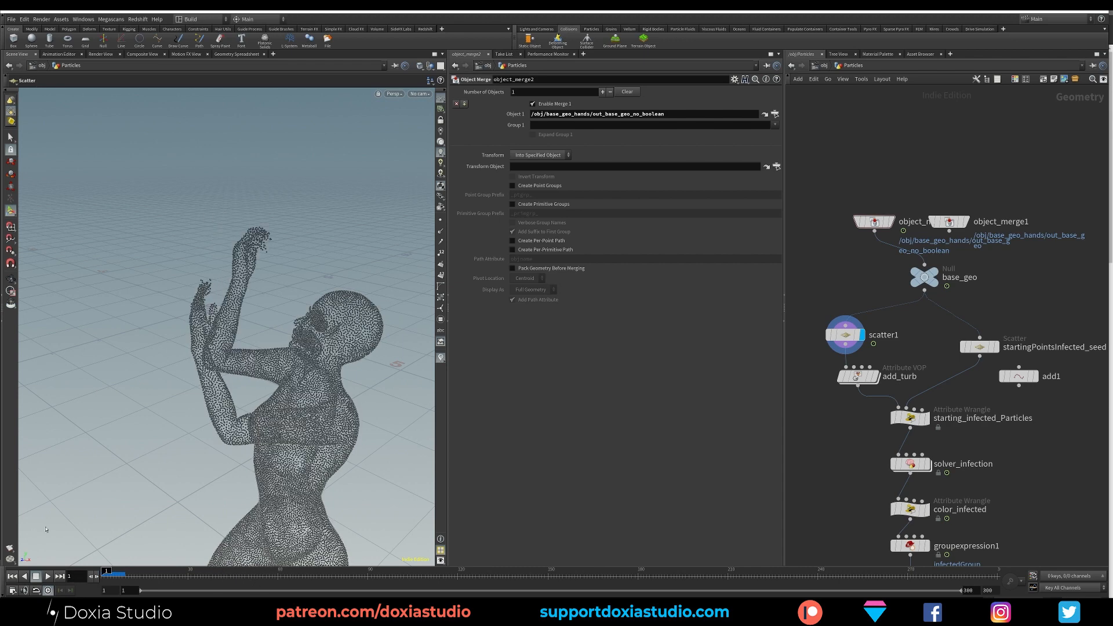
- Check the tutorial's node setup, add a Time Shift node held at frame 1 above scatter1, and connect base_geo to it
click(857, 377)
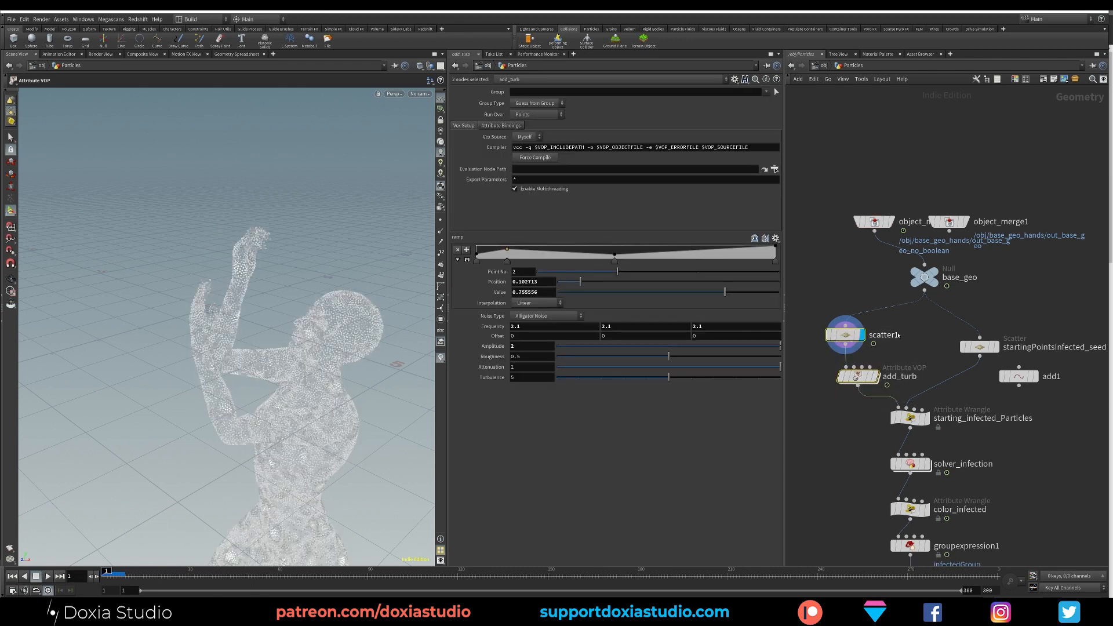
key(alt+Tab)
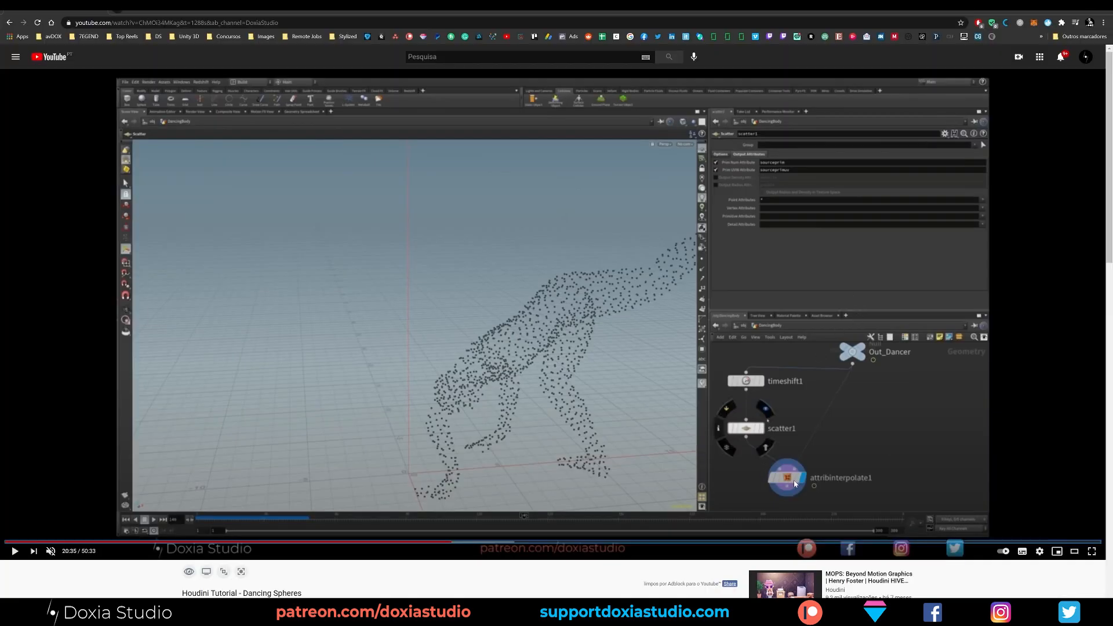
key(alt+Tab)
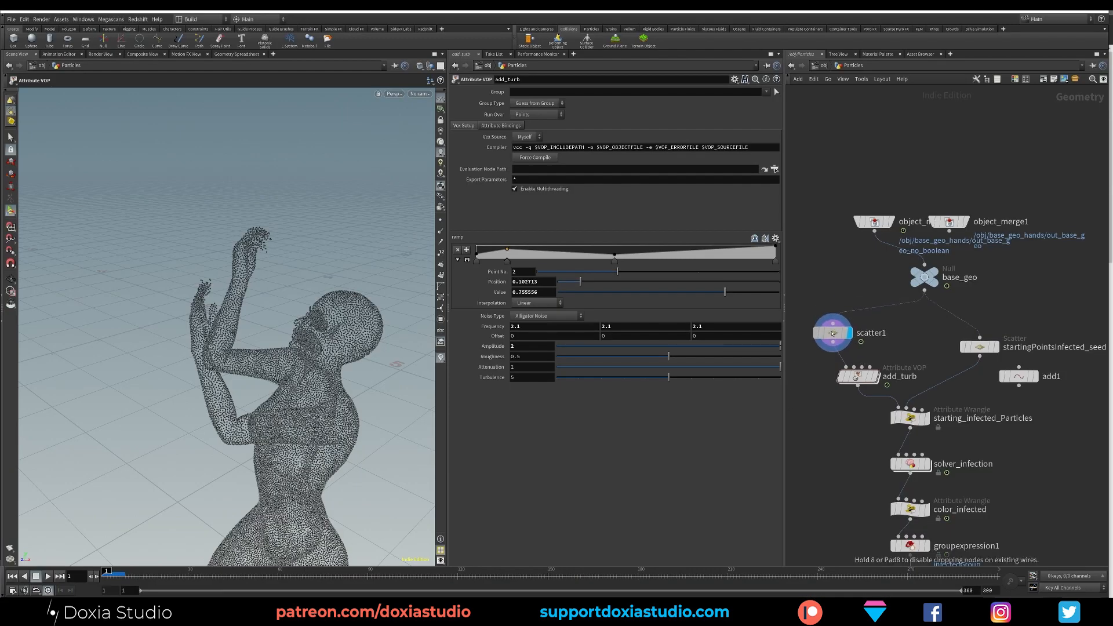
key(Tab)
text(time)
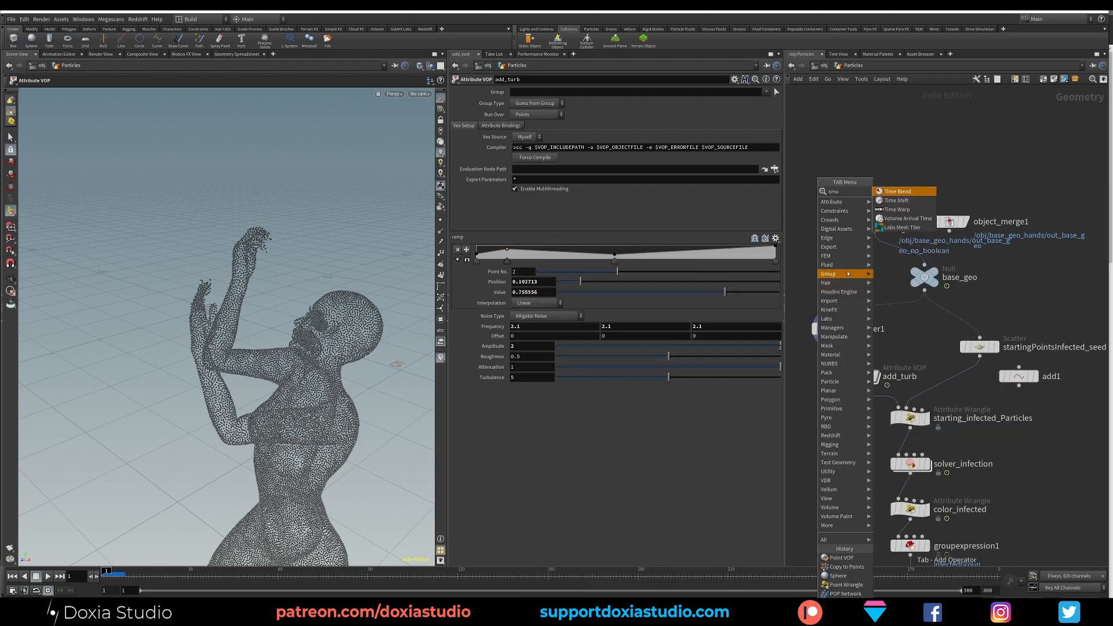
key(Return)
click(842, 282)
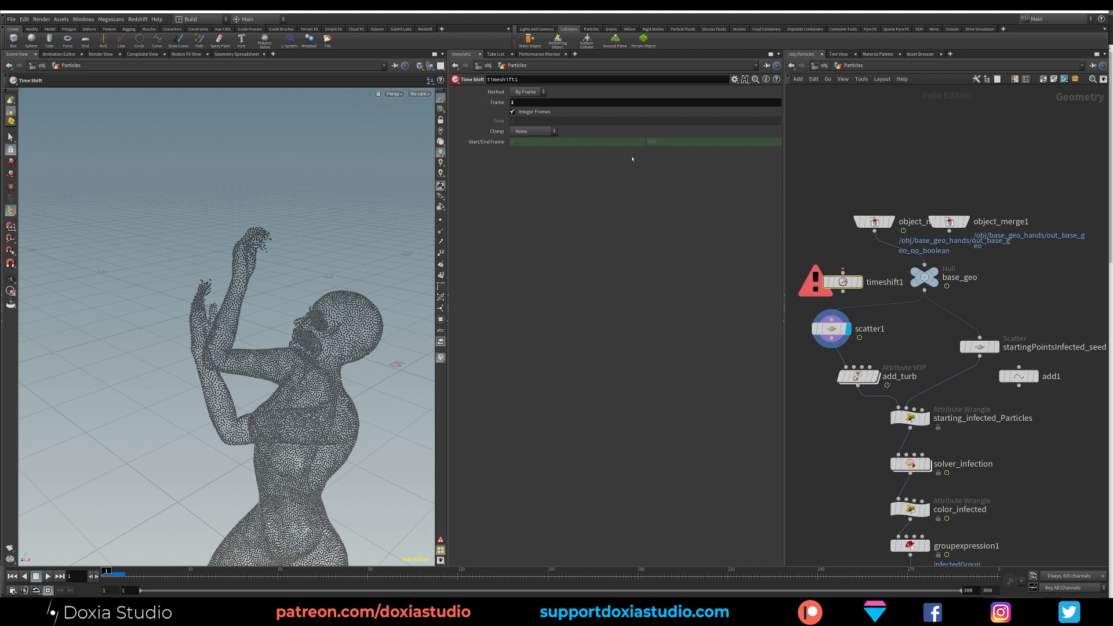
drag(924, 291, 843, 272)
drag(844, 281, 833, 283)
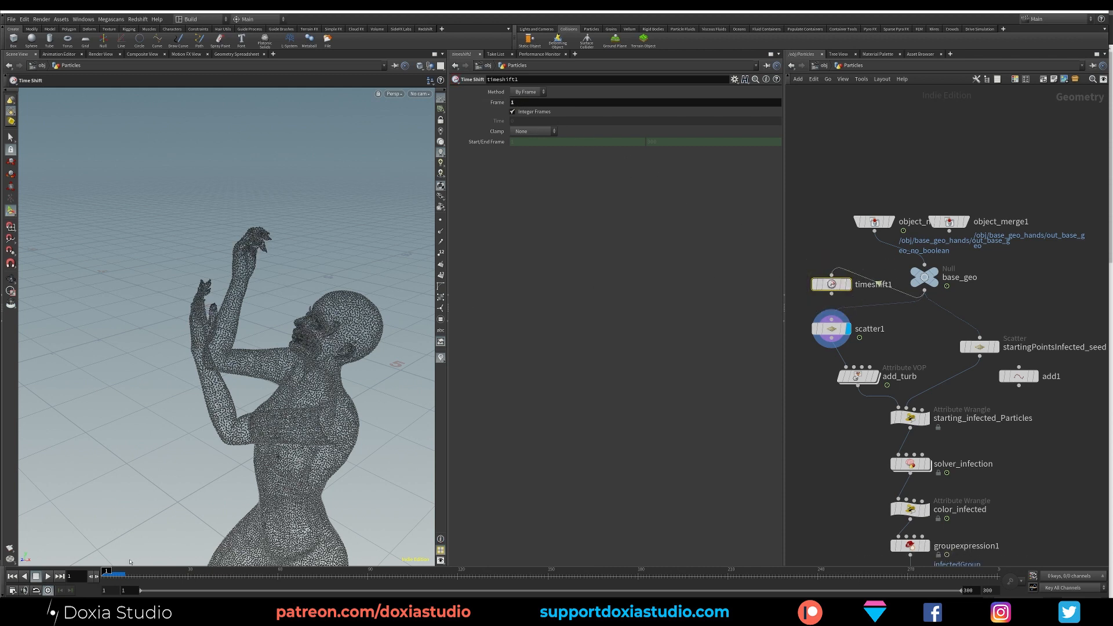
- Feed timeshift1 into scatter1, compare both nodes' output over time, and tidy the time shift, scatter and add_turb column
drag(139, 575, 104, 576)
click(849, 284)
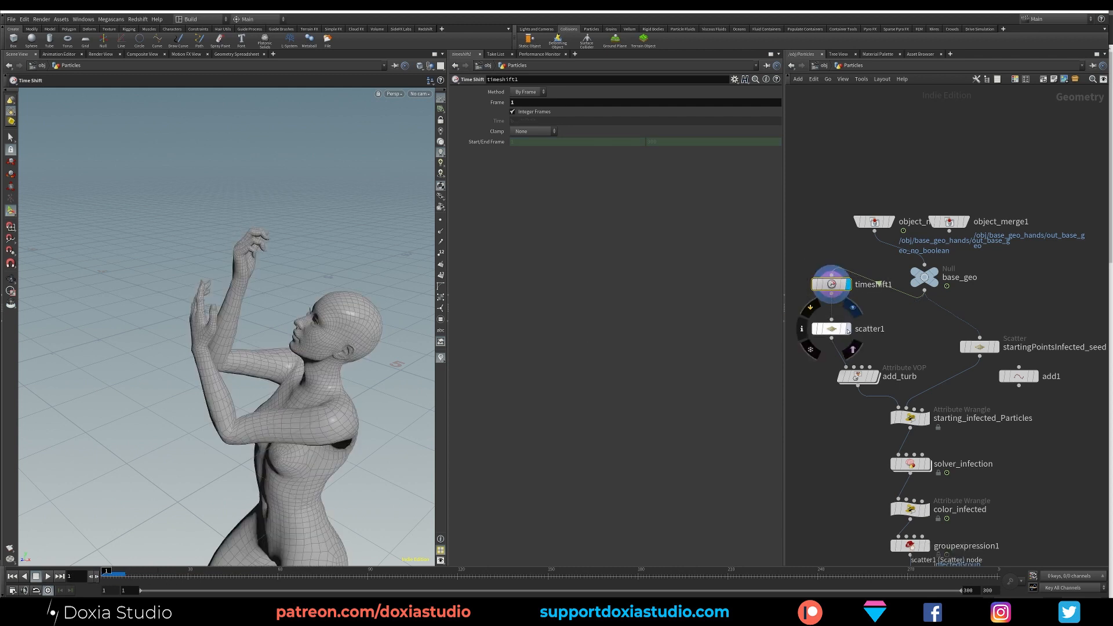
click(848, 328)
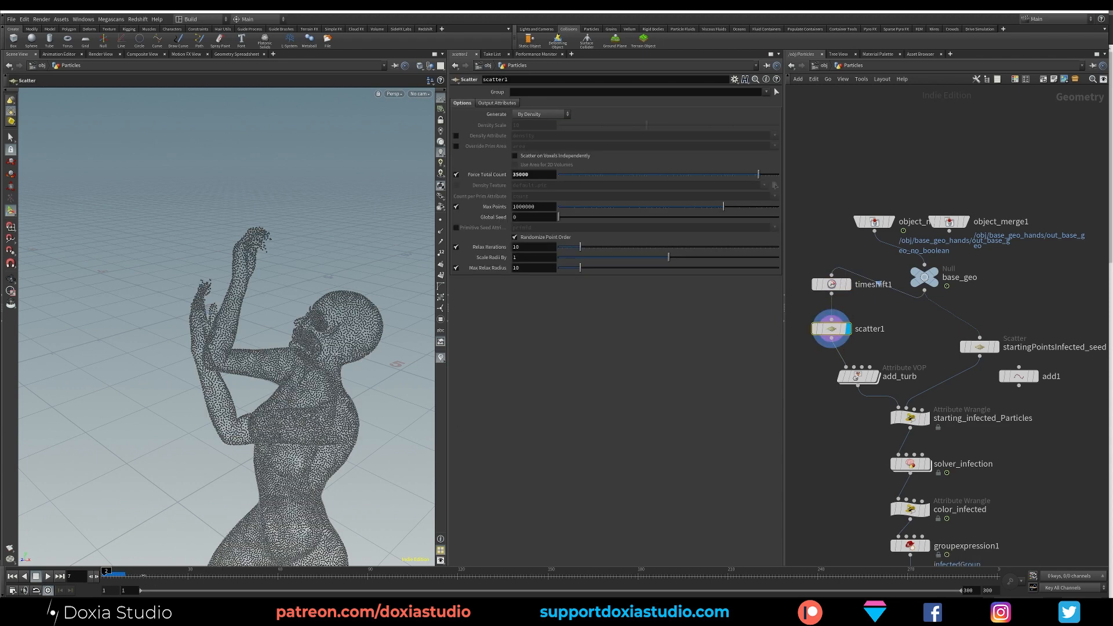
middle_drag(923, 323, 936, 273)
drag(895, 326, 869, 338)
drag(857, 274, 851, 293)
drag(852, 233, 846, 256)
middle_drag(931, 293, 903, 263)
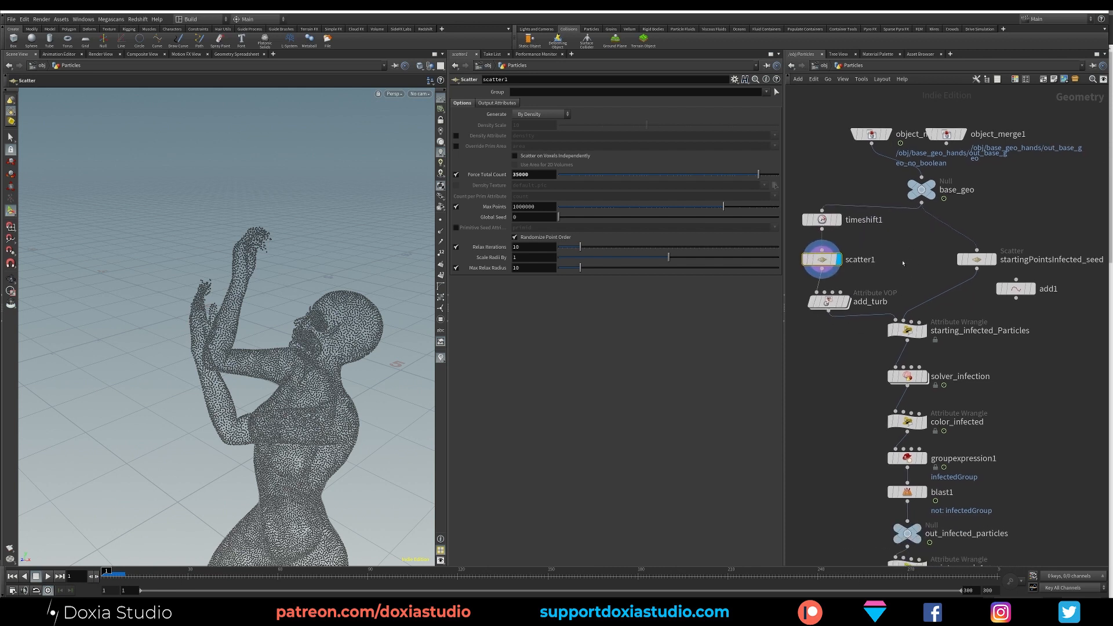
- Output scatter1's Prim Num attribute as sourceprim and Prim UVW attribute as sourceprimuv, and check the tutorial again
click(499, 103)
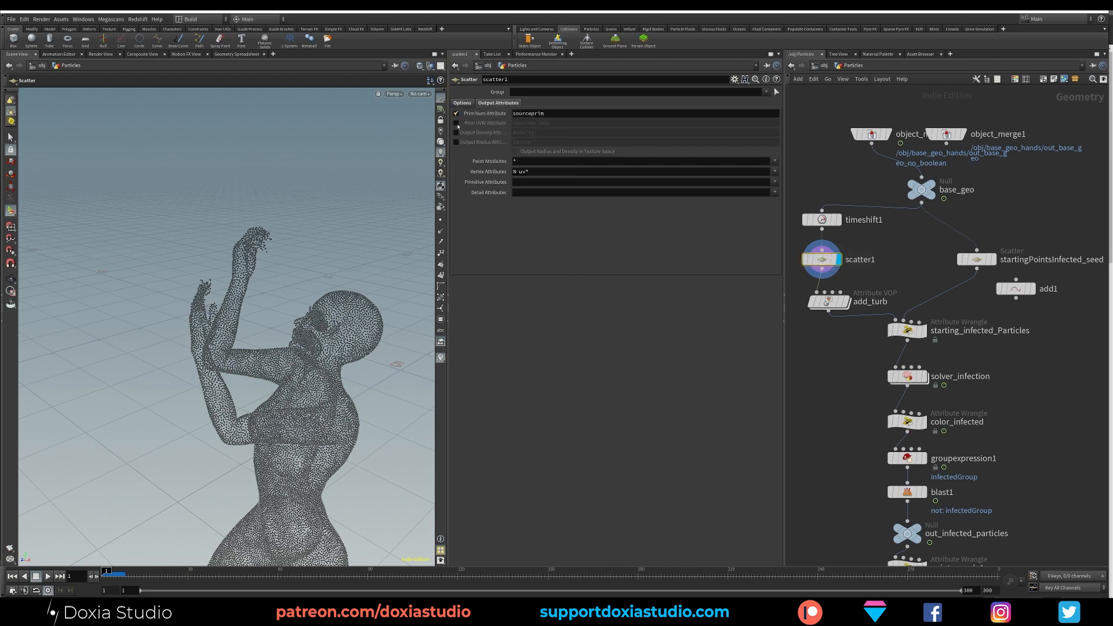
click(484, 123)
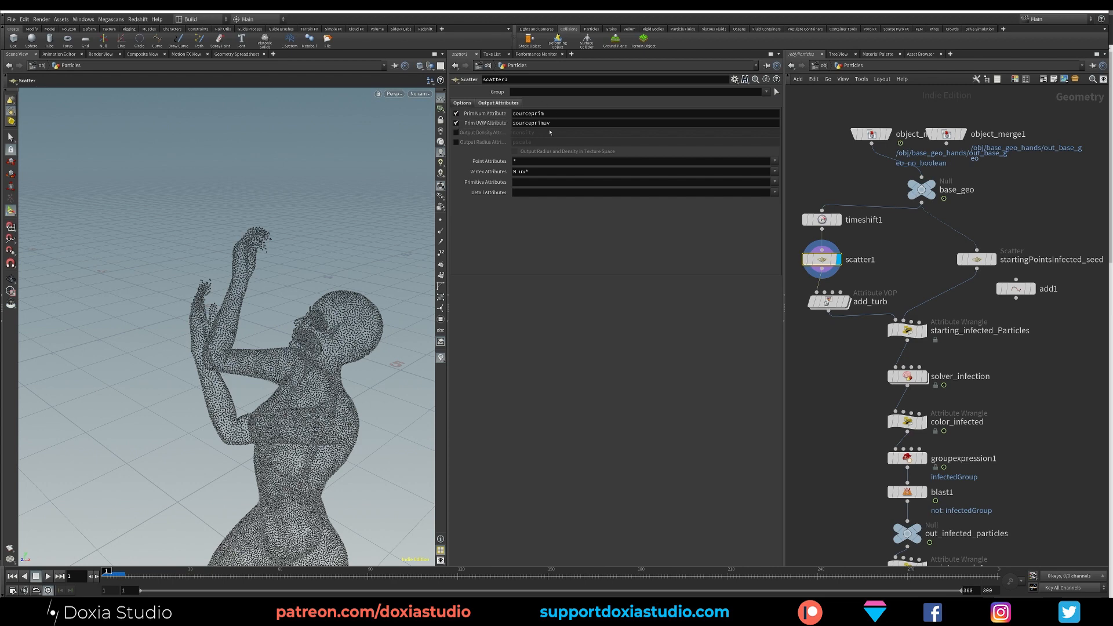
middle_drag(878, 285, 909, 263)
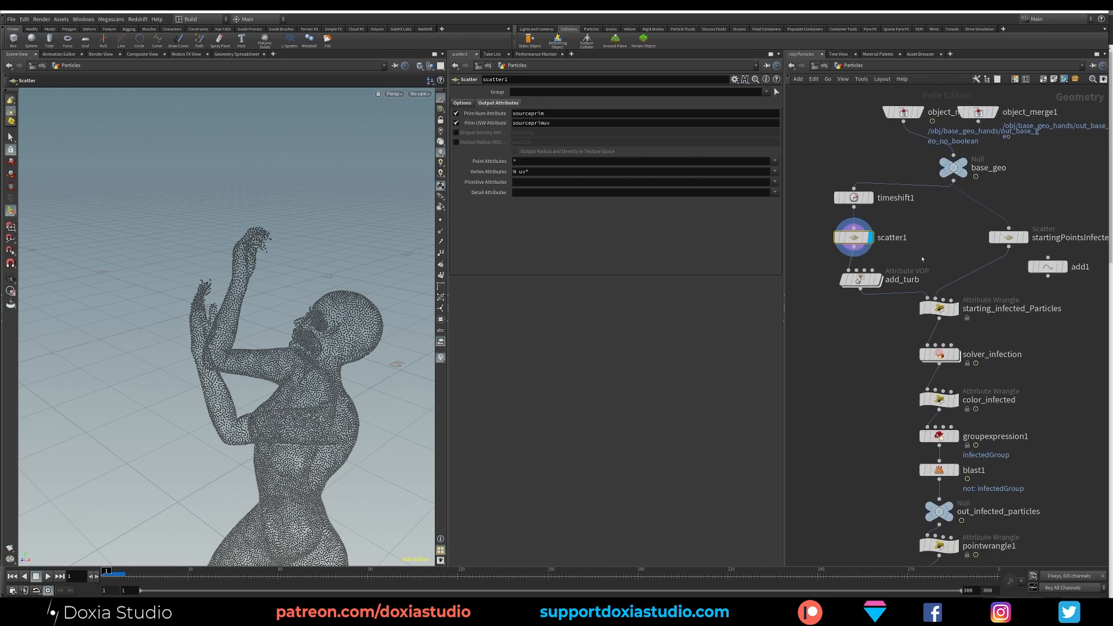
key(alt+Tab)
key(alt+Tab)
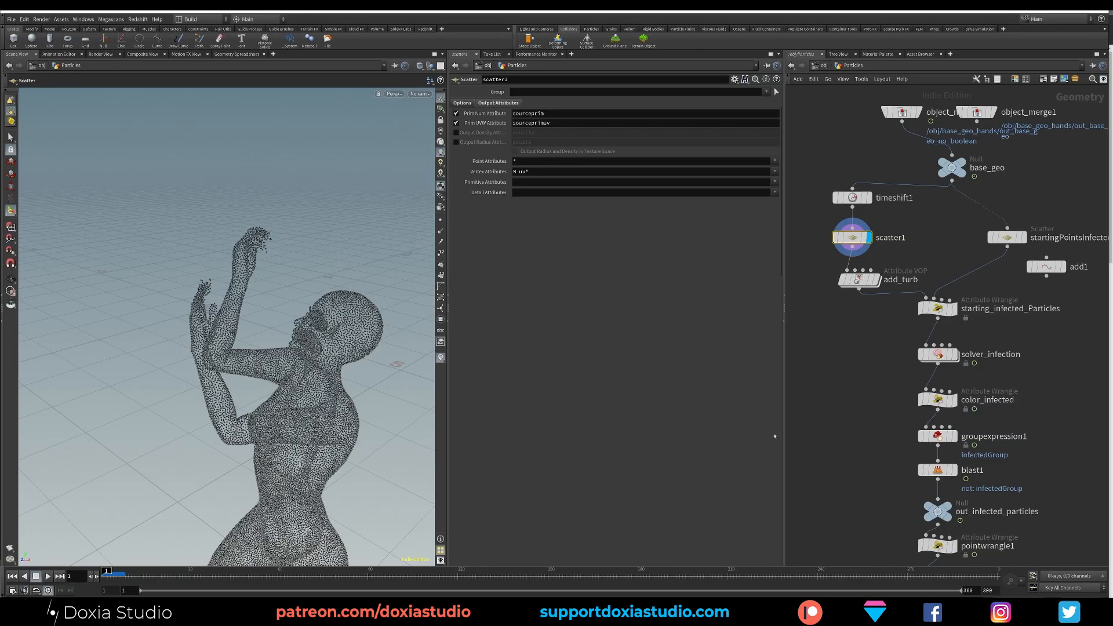
- Output sourceprim and sourceprimuv from startingPointsInfected_seed as well, and display that scatter node
middle_drag(911, 269, 864, 229)
middle_drag(845, 358, 872, 402)
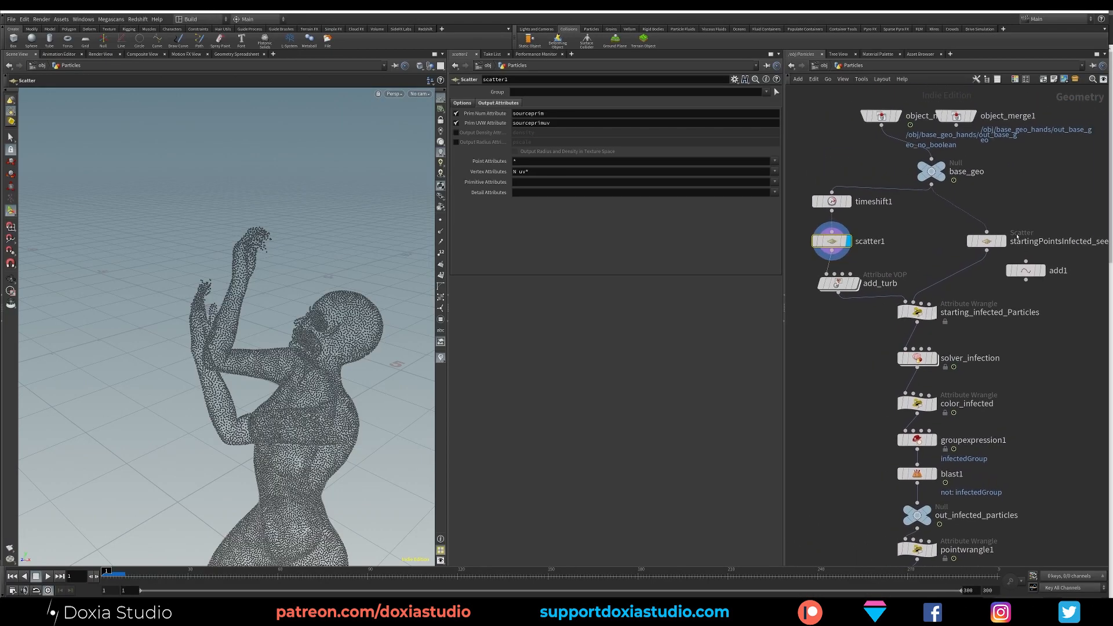
drag(987, 241, 985, 247)
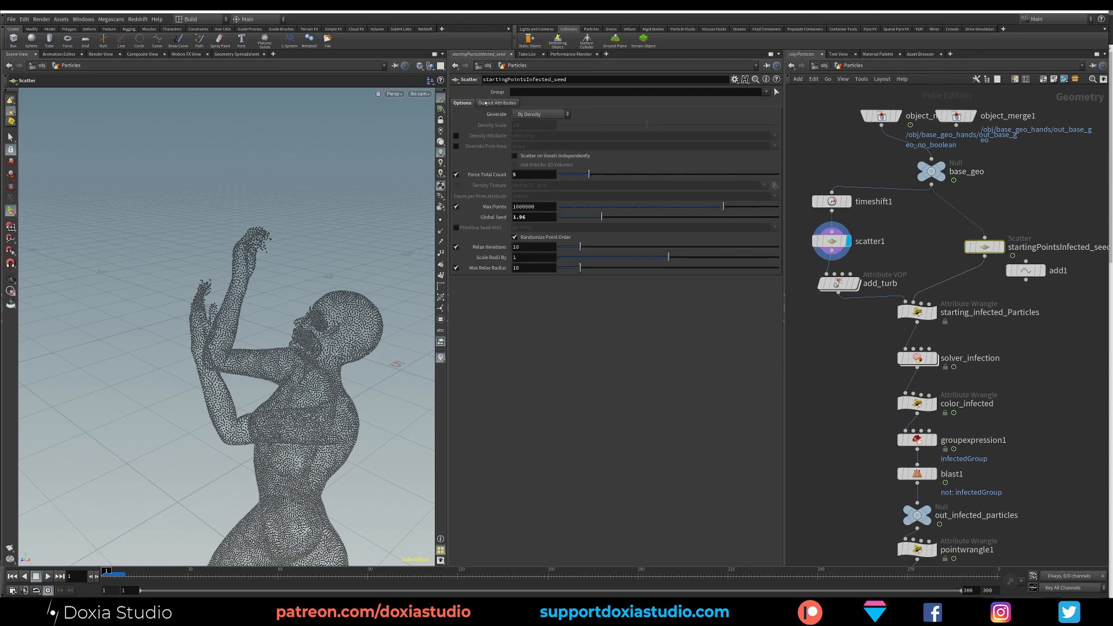
click(491, 103)
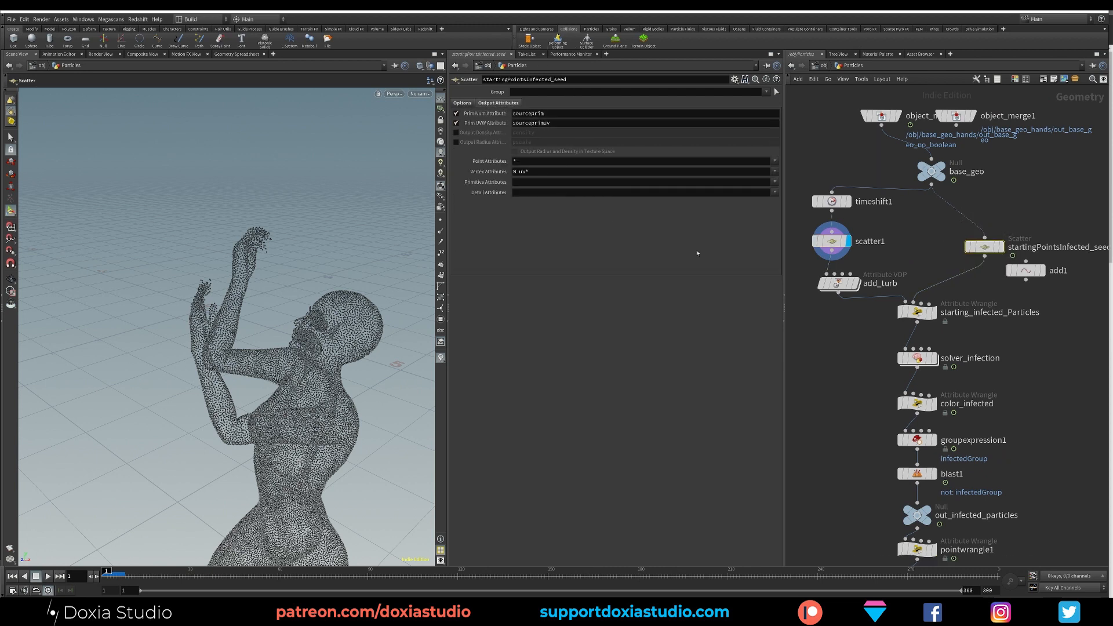
click(1001, 247)
drag(1000, 247, 992, 242)
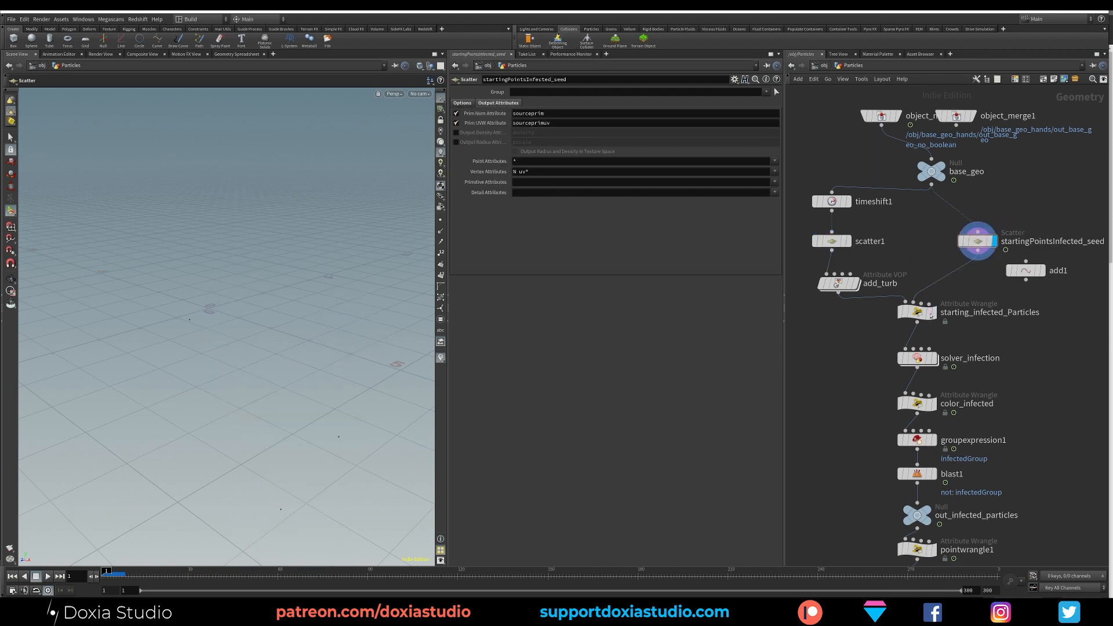
- Display starting_infected_Particles, realign the add_turb node and select startingPointsInfected_seed
click(935, 313)
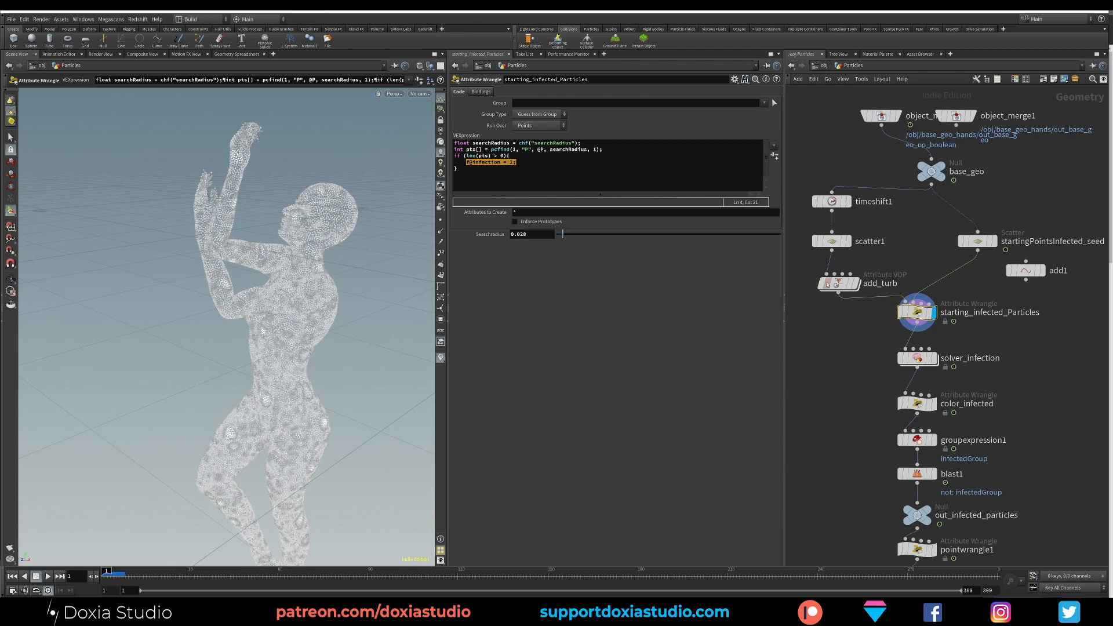
drag(826, 284, 826, 278)
alt+drag(245, 454, 252, 426)
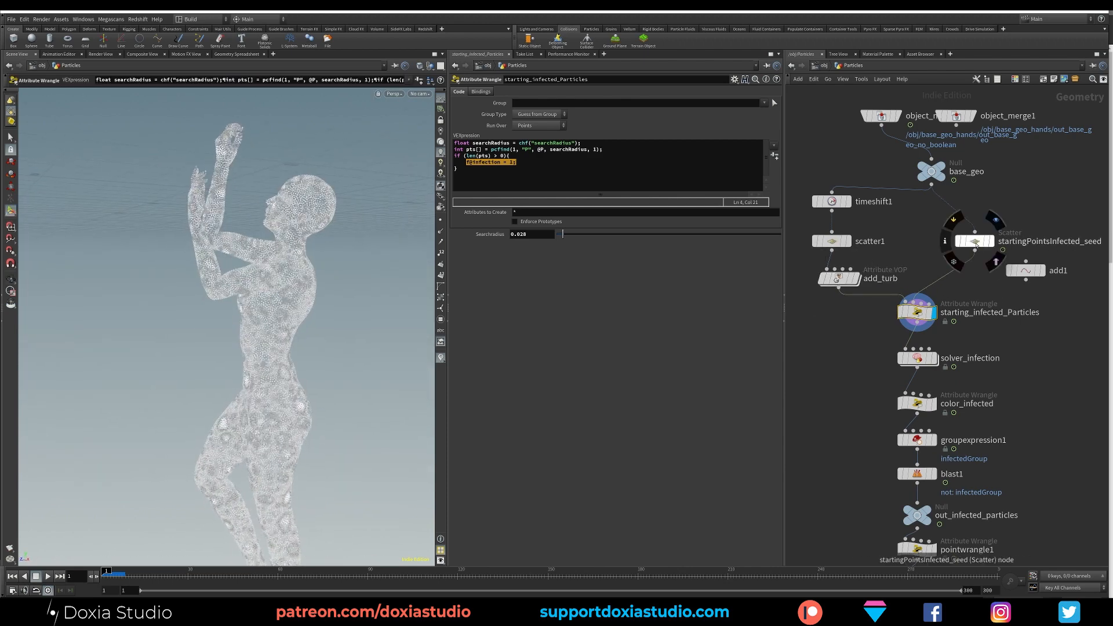
click(978, 242)
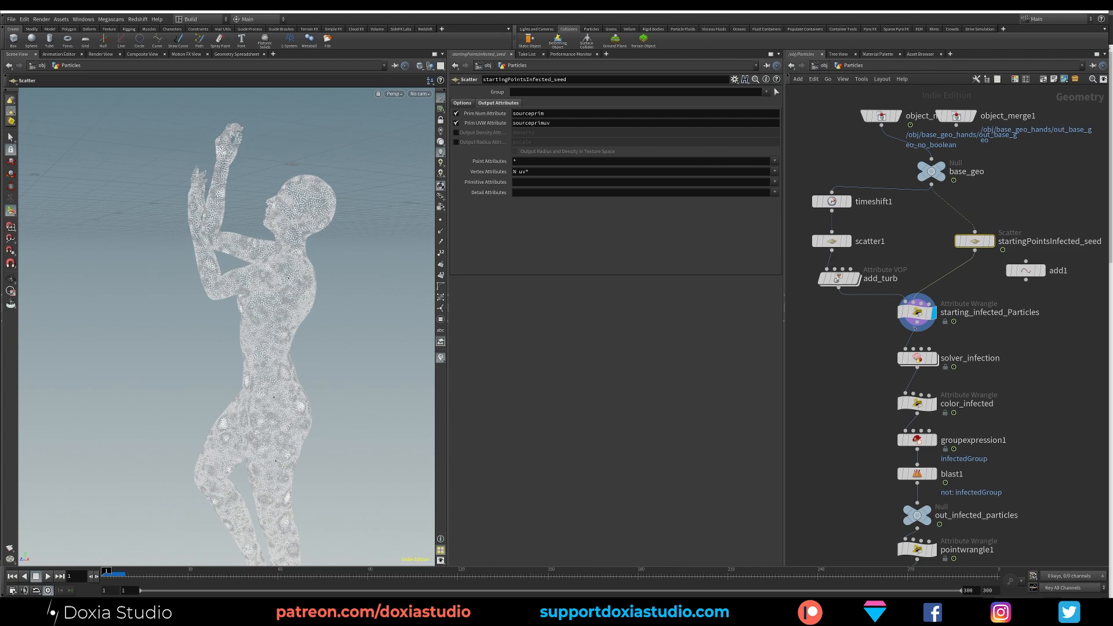
- Display solver_infection and reset its simulation
click(917, 357)
click(934, 358)
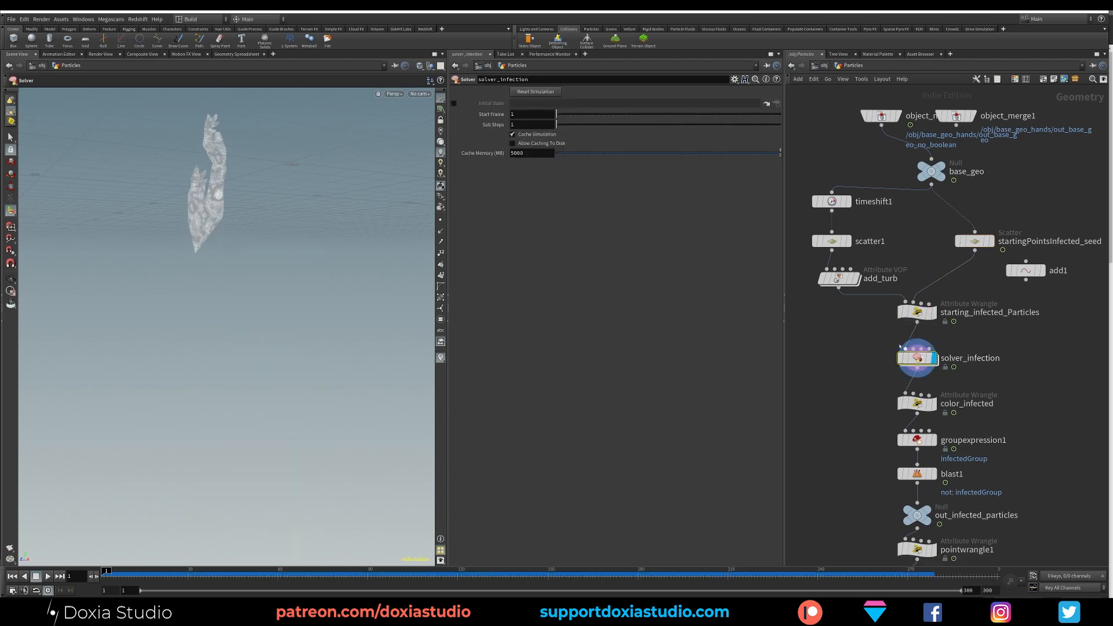
click(529, 92)
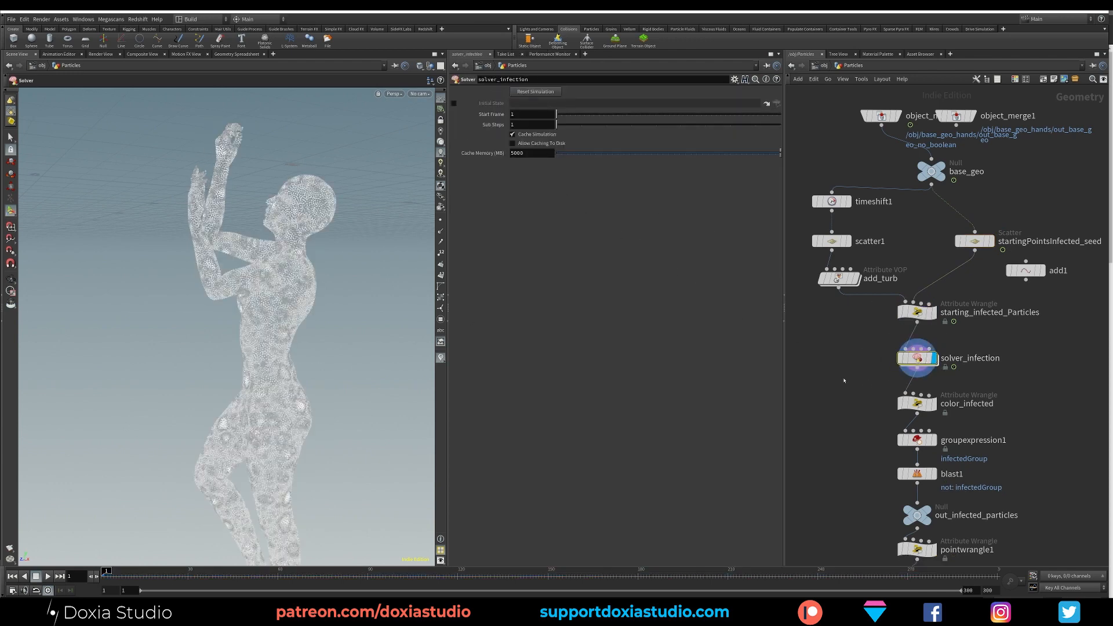
- Display color_infected and play the simulation to examine how the infection spreads over the body
click(916, 403)
click(934, 404)
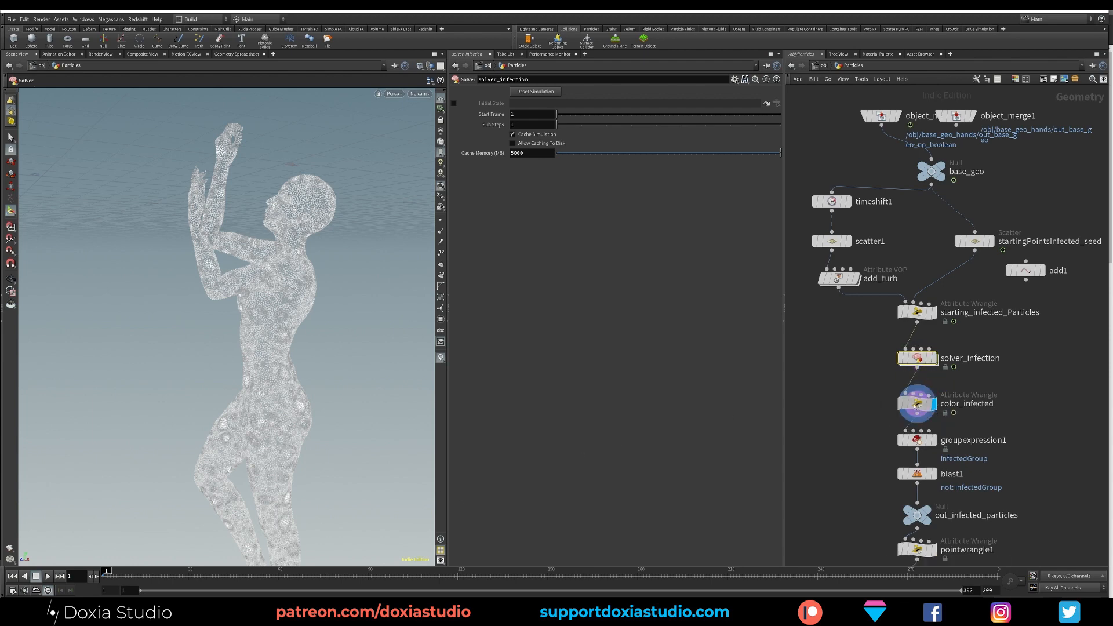
click(48, 576)
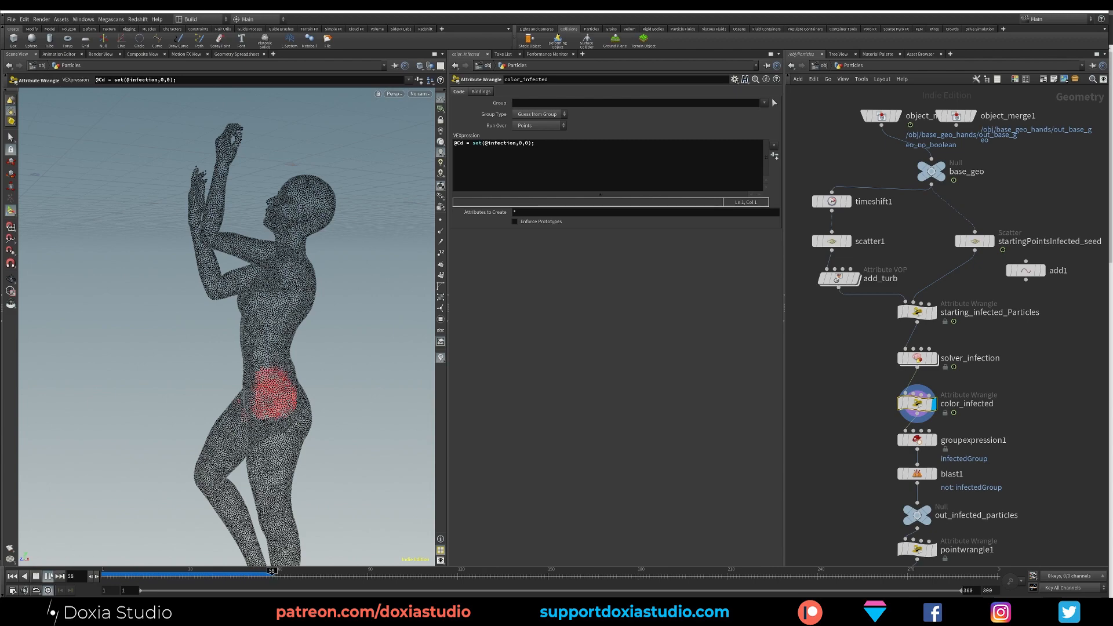
click(50, 575)
alt+drag(330, 360, 200, 491)
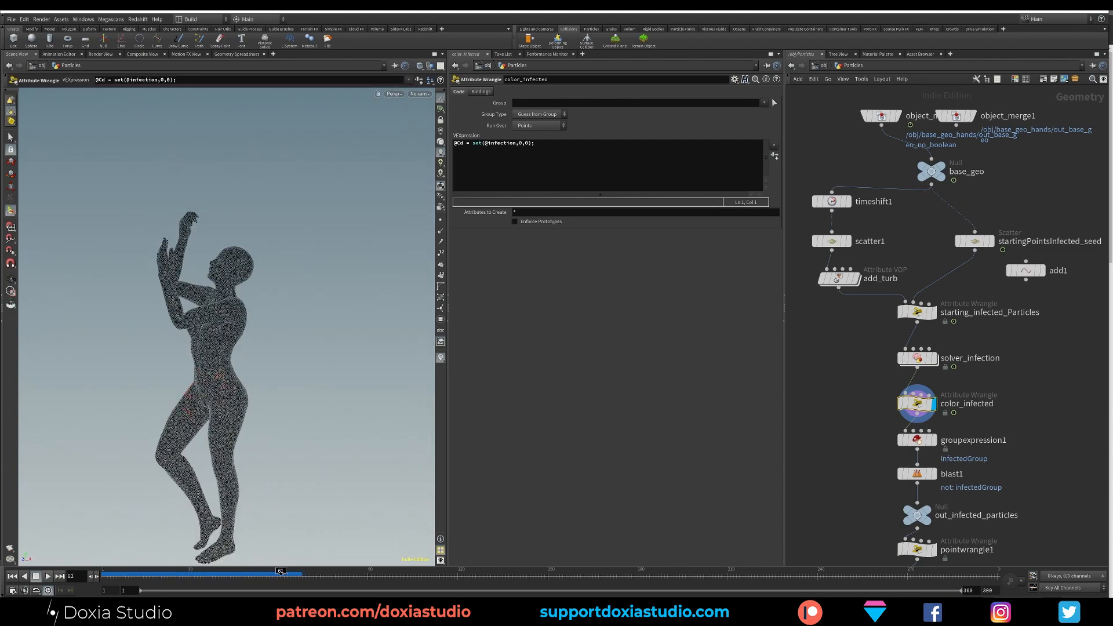
- Set the forced total count of startingPointsInfected_seed to 50, go back to frame 1 and reset the solver_infection simulation
click(975, 241)
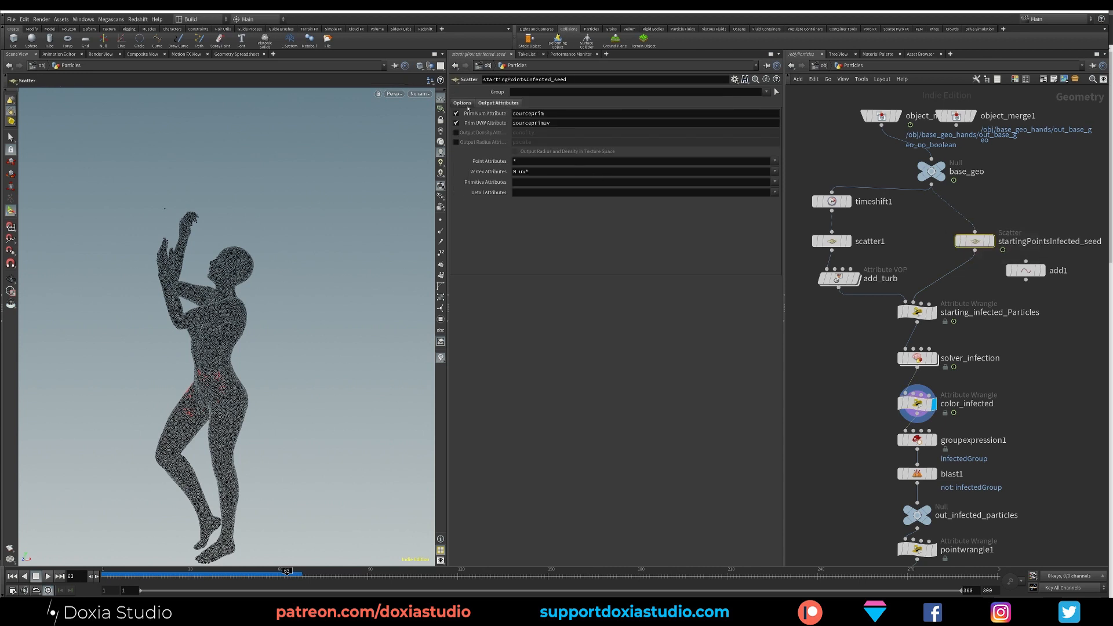
click(463, 103)
text(50)
key(Return)
click(12, 576)
click(917, 358)
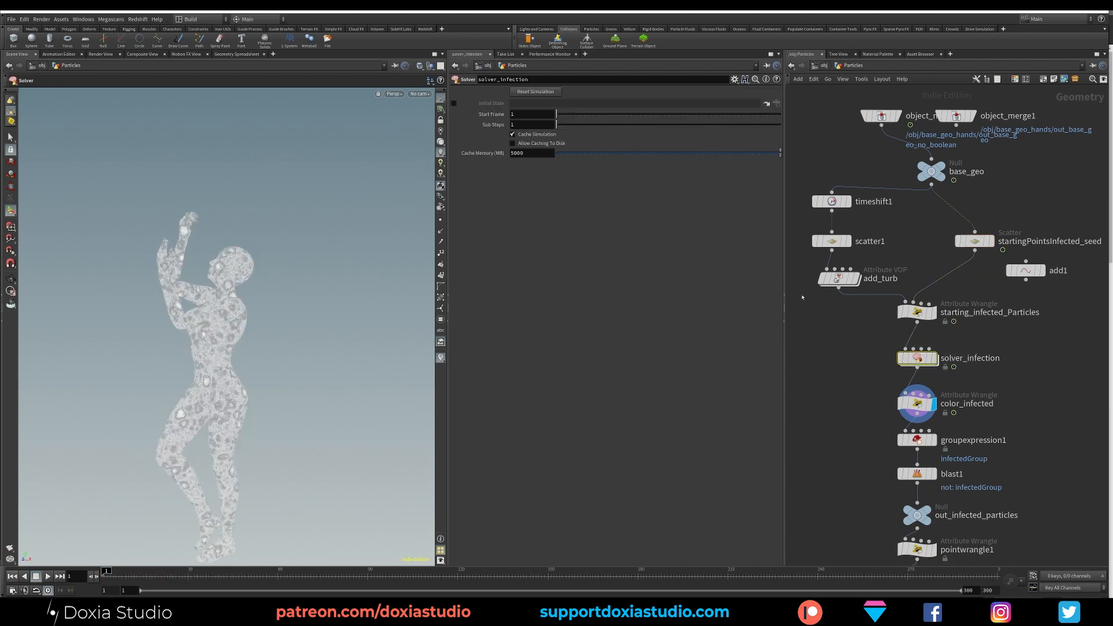
click(548, 94)
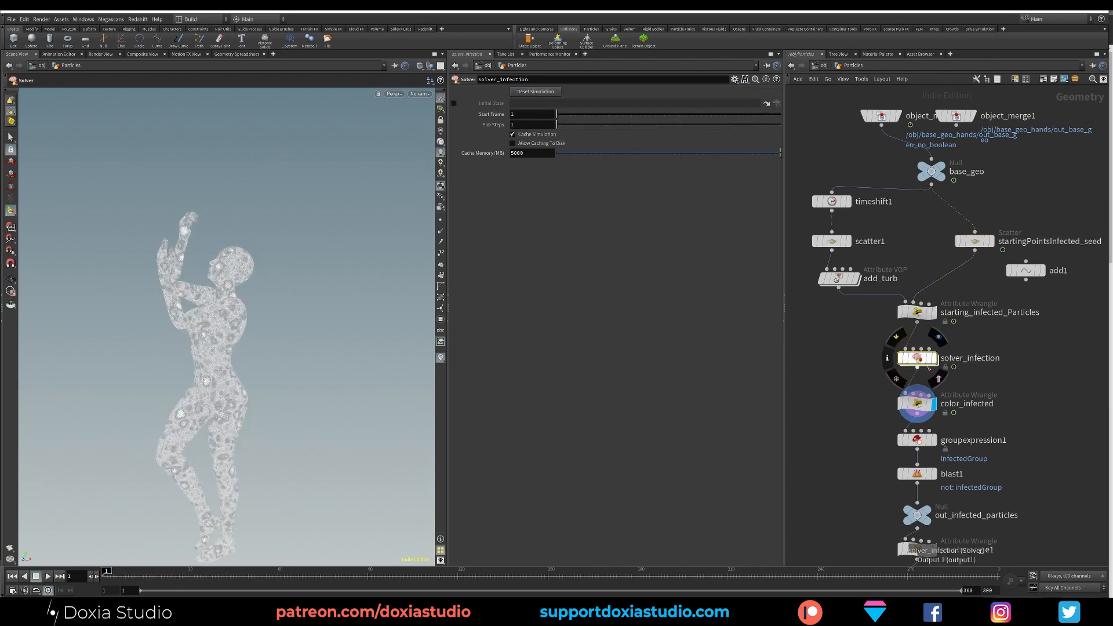
mouse_move(917, 404)
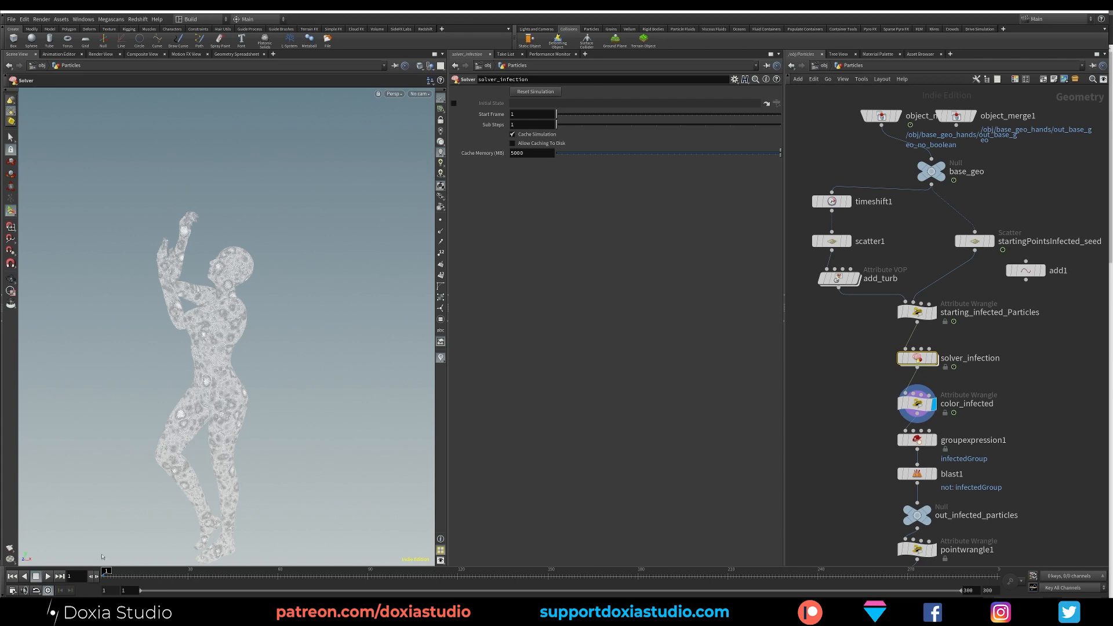
- Set the Searchradius of starting_infected_Particles to 0.169 and play the infection simulation
mouse_move(198, 328)
alt+mouse_down()
mouse_move(211, 352)
mouse_move(200, 361)
mouse_move(219, 334)
alt+mouse_up()
click(917, 312)
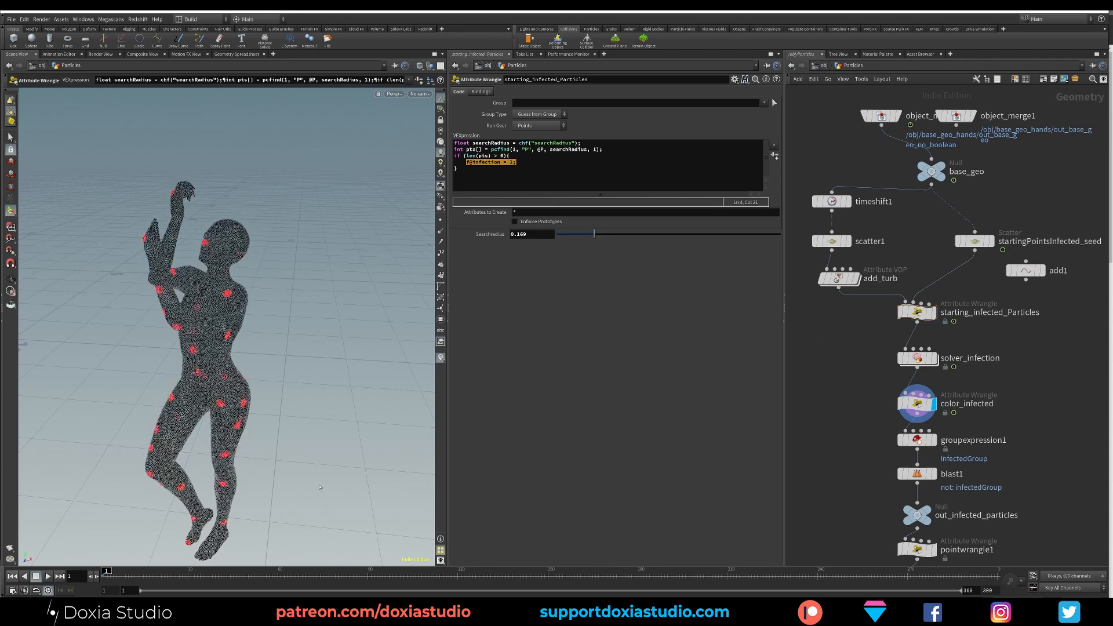
click(48, 576)
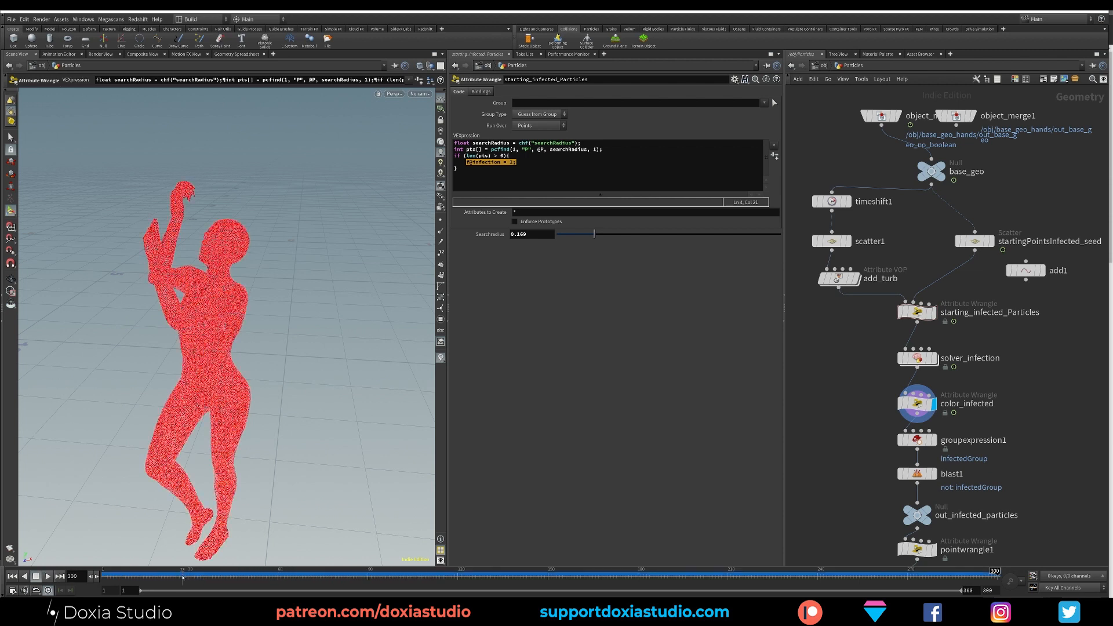
- At frame 1, add and display an Attribute Interpolate node with color_infected as its first input and base_geo as its second
drag(183, 578, 49, 578)
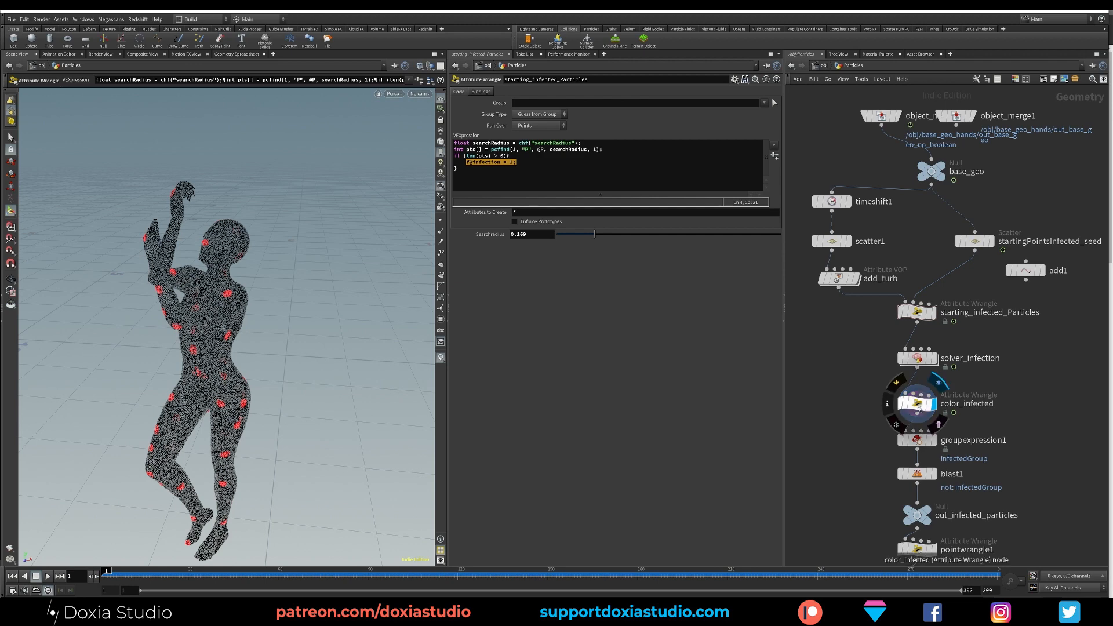
key(Tab)
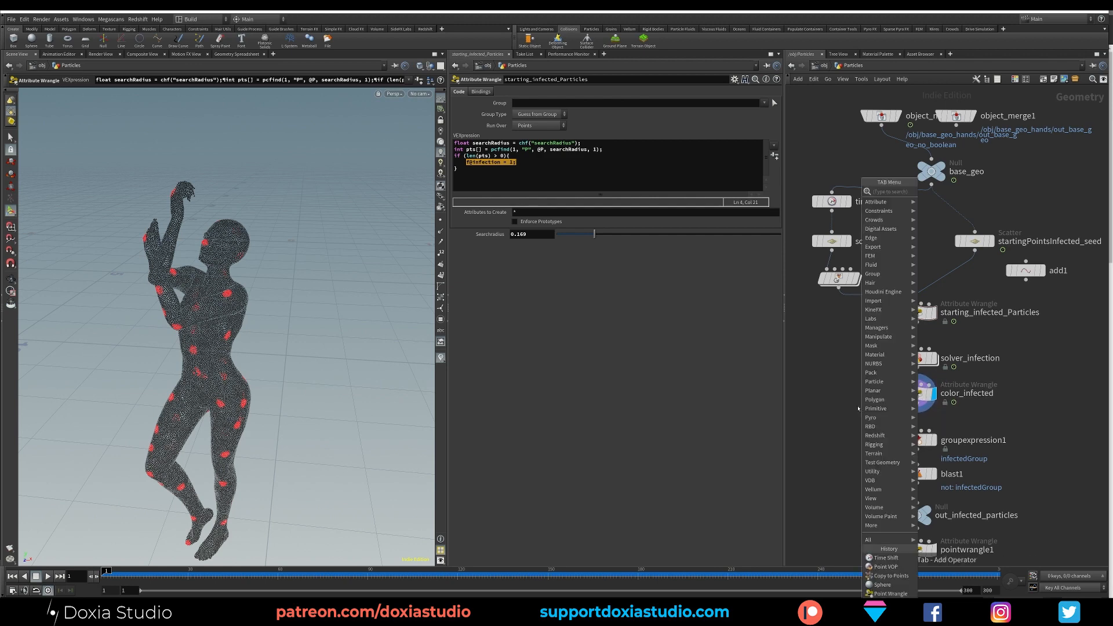
text(vop)
click(948, 209)
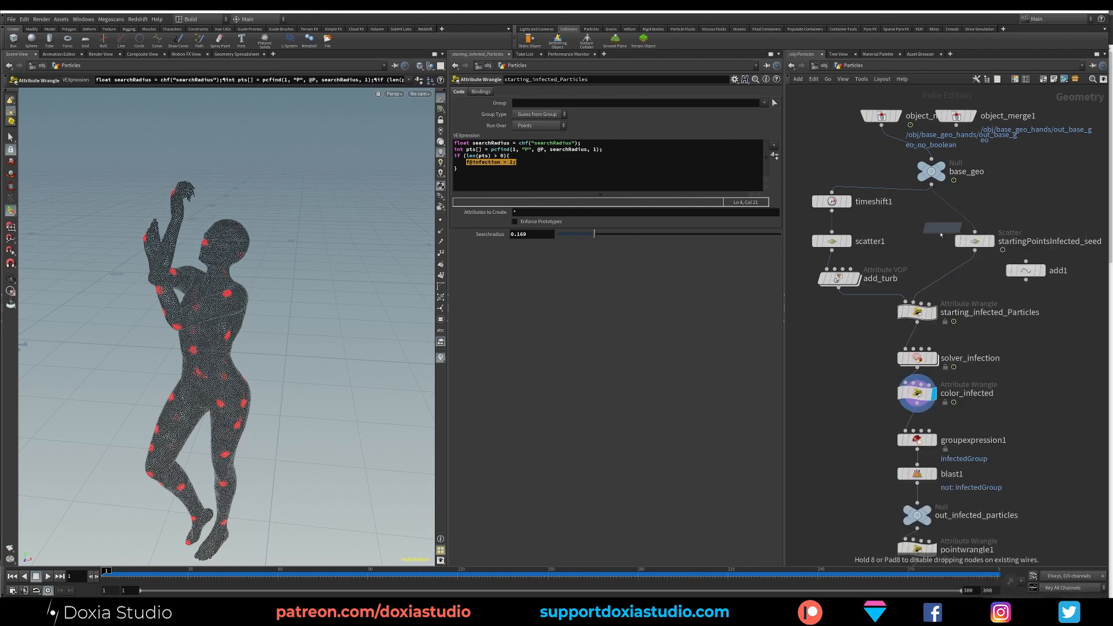
click(839, 417)
drag(916, 404, 931, 185)
drag(856, 422, 845, 420)
click(845, 417)
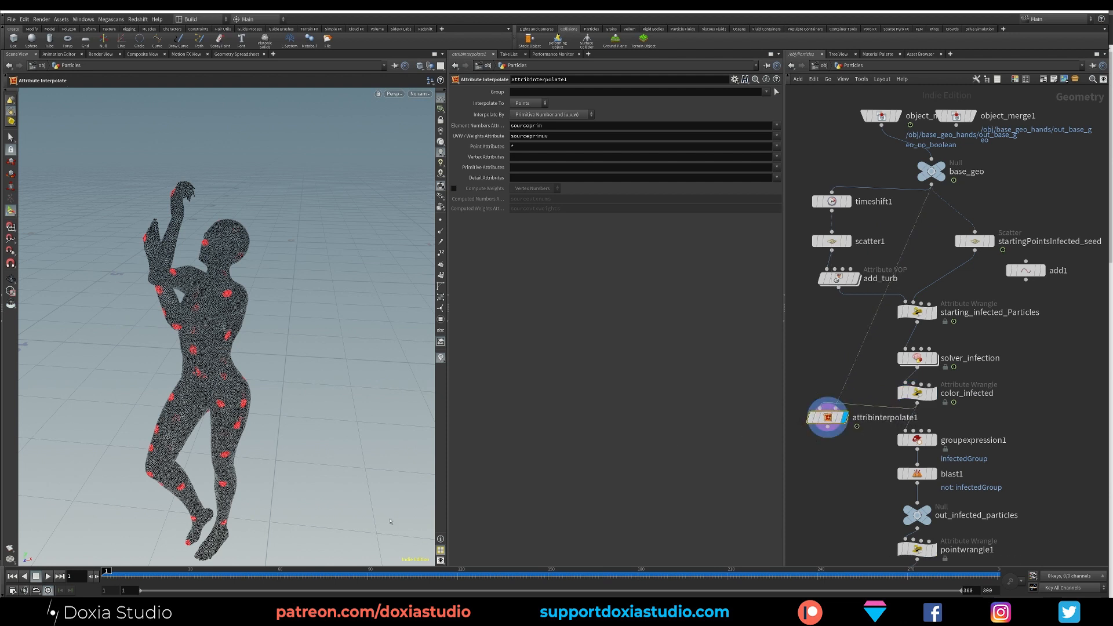
- Play the interpolated animation, then feed attribinterpolate1 into groupexpression1 and space out the nodes below it
click(47, 576)
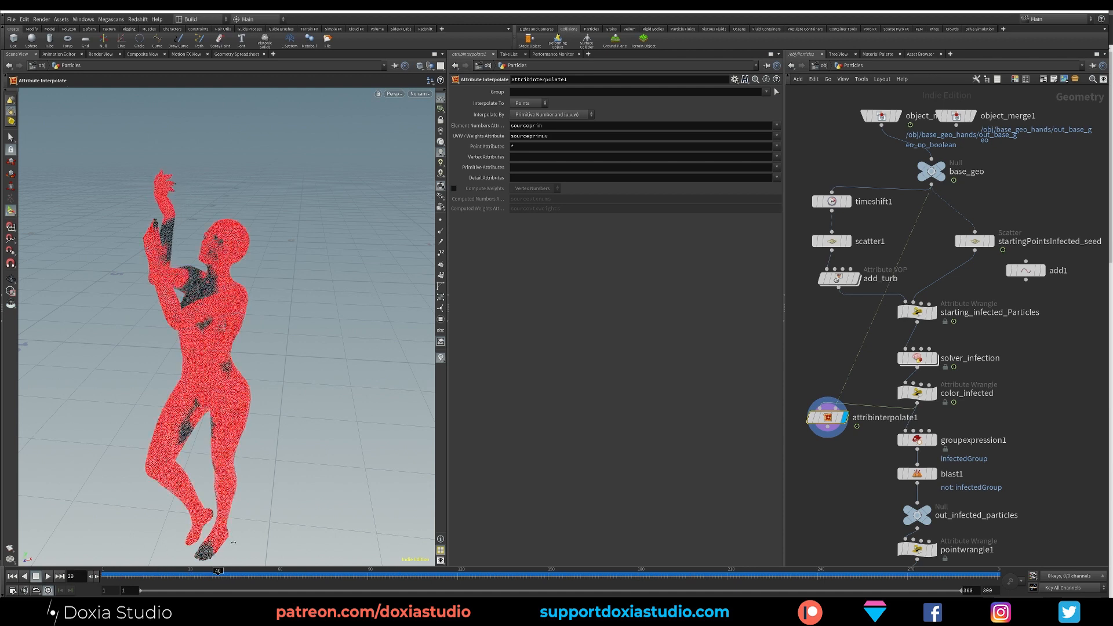
scroll(836, 377, down, 3)
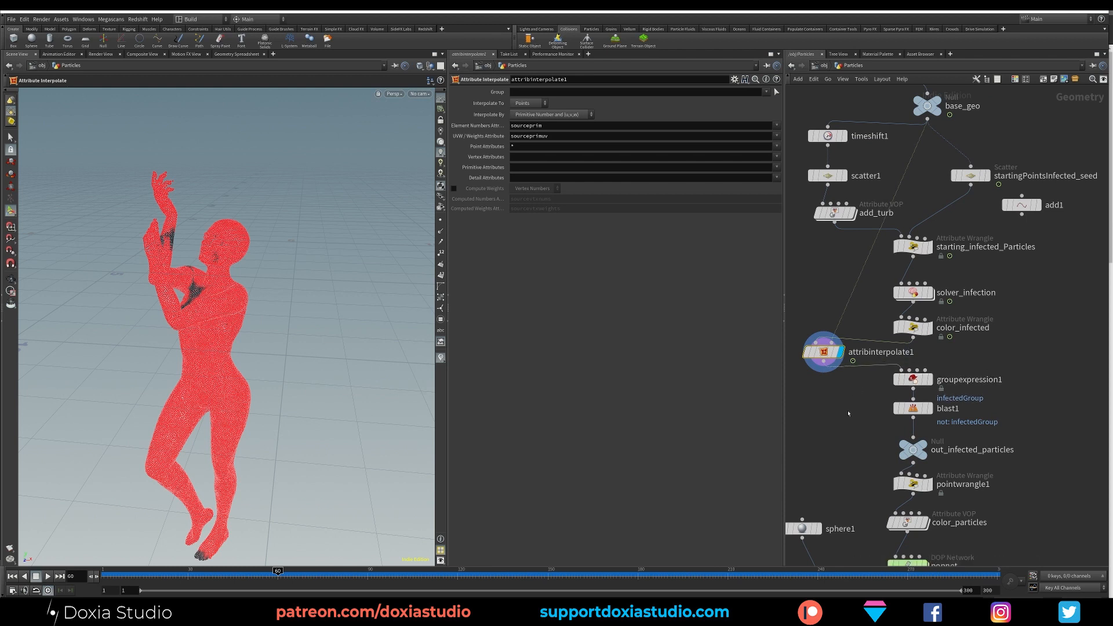
scroll(912, 351, down, 3)
drag(913, 340, 913, 349)
middle_drag(830, 388, 859, 338)
drag(943, 363, 943, 370)
drag(942, 328, 942, 333)
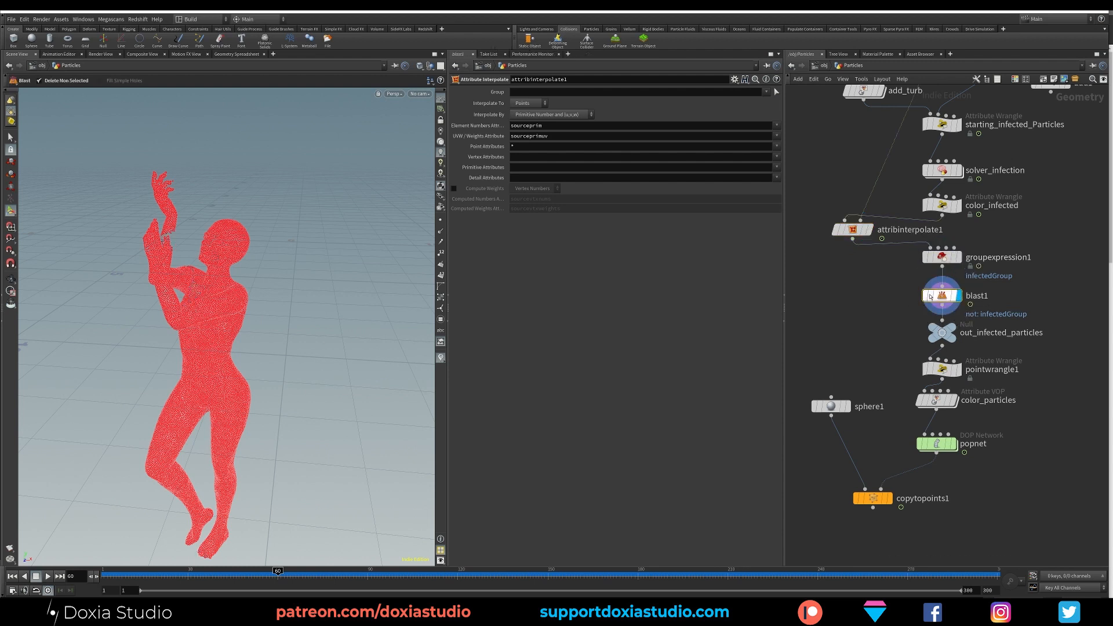
- Display blast1, pointwrangle1, color_particles and popnet in turn, scrubbing the timeline to examine the infected points
click(942, 296)
drag(254, 576, 152, 573)
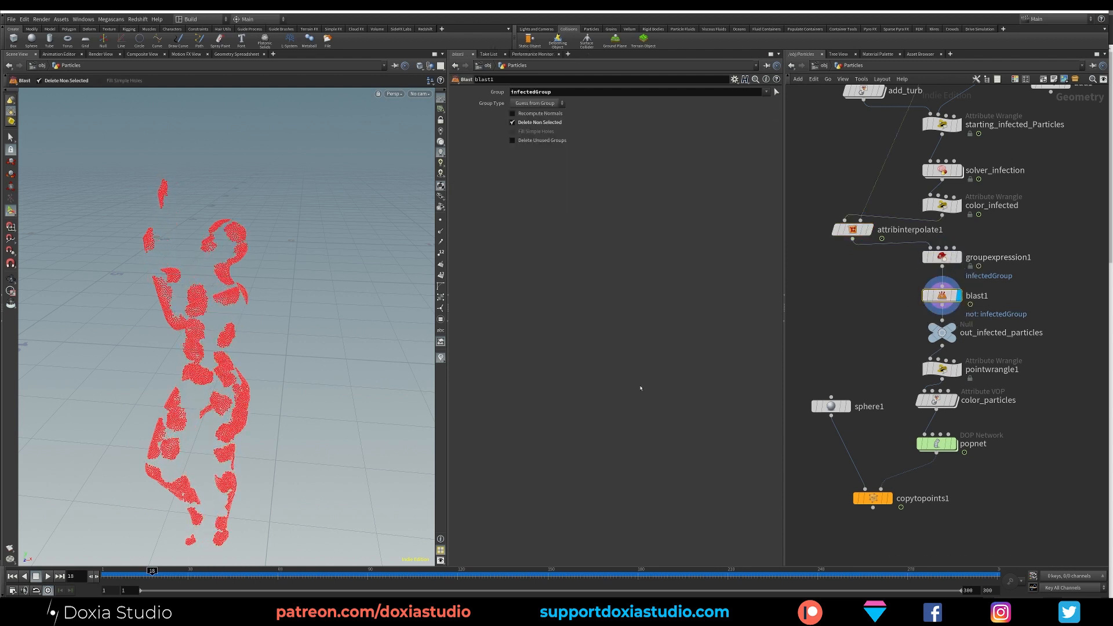
click(942, 369)
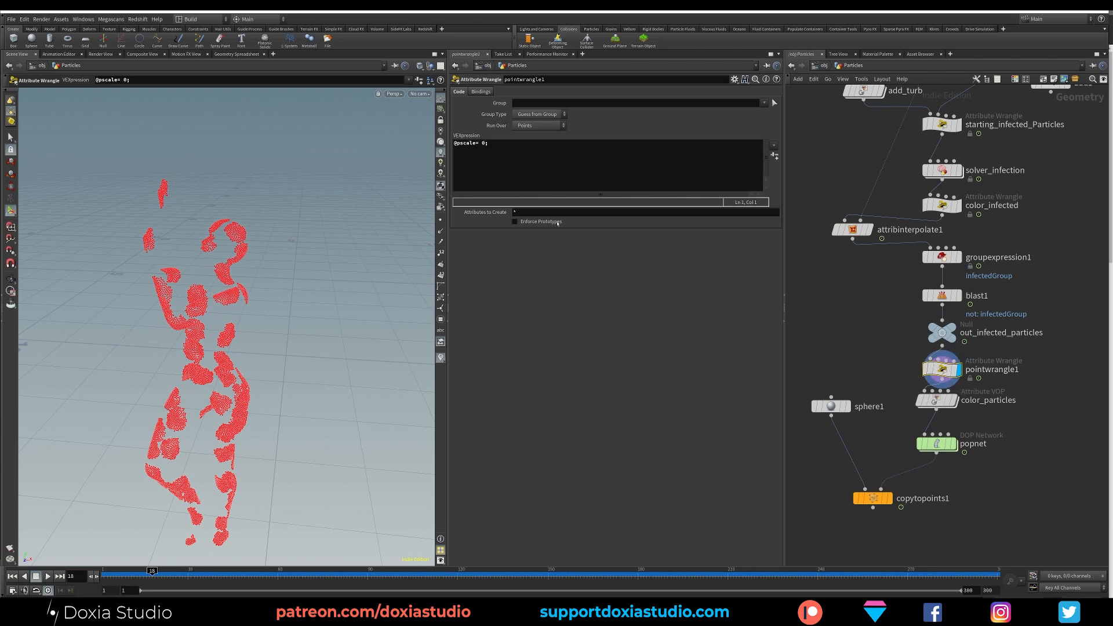
click(936, 400)
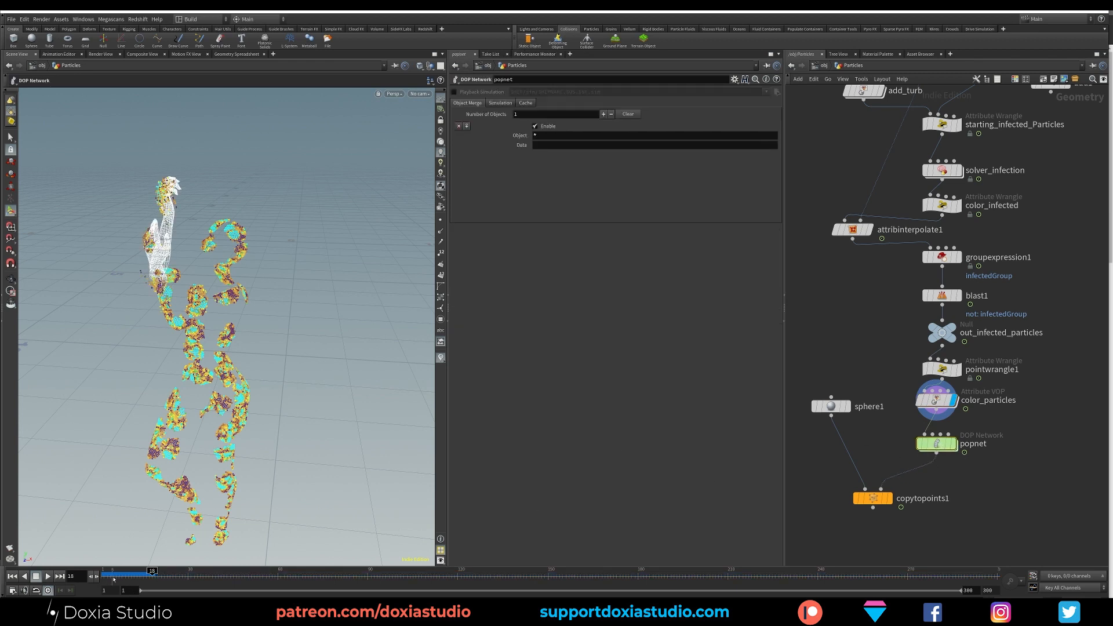
drag(121, 575, 139, 573)
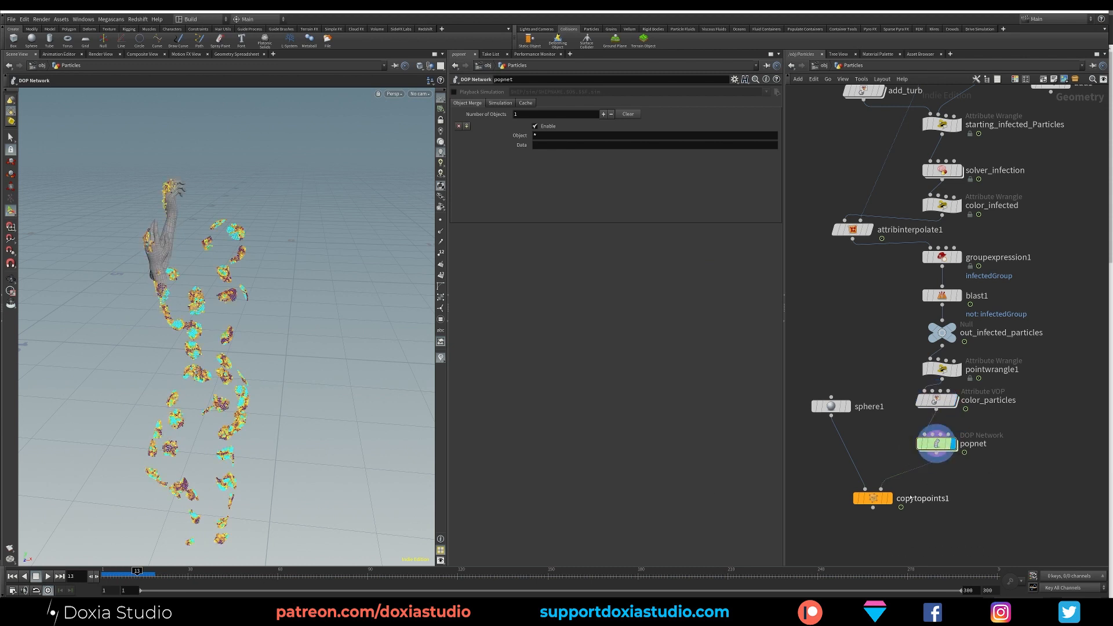
- Display copytopoints1, scrub the timeline to examine the copied spheres, and return to frame 1
click(888, 498)
alt+drag(267, 522, 219, 528)
drag(119, 574, 210, 564)
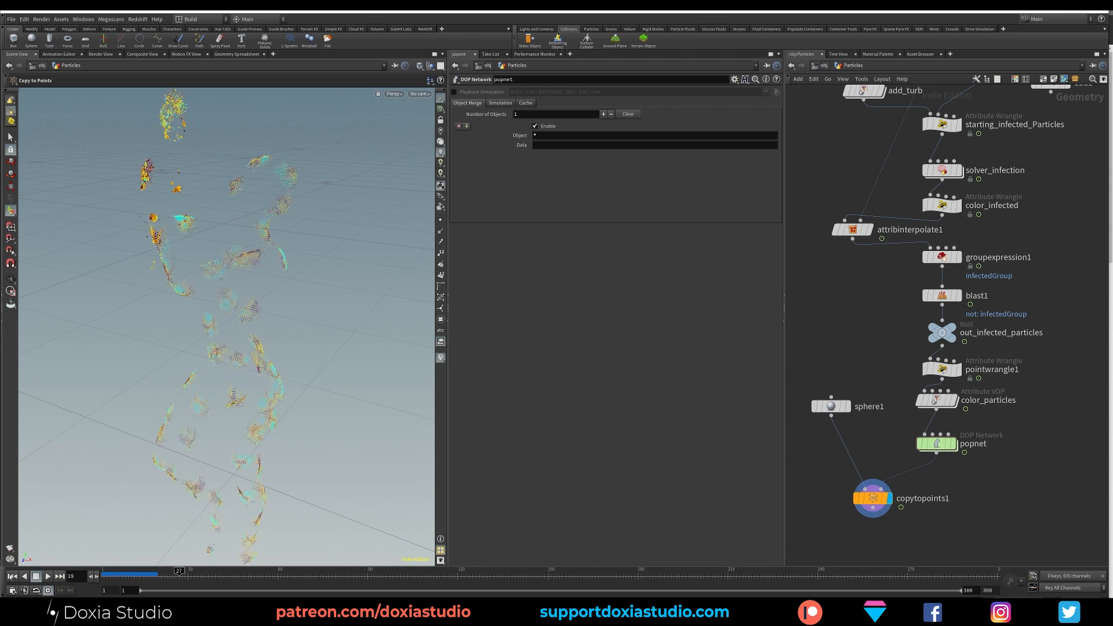
click(12, 576)
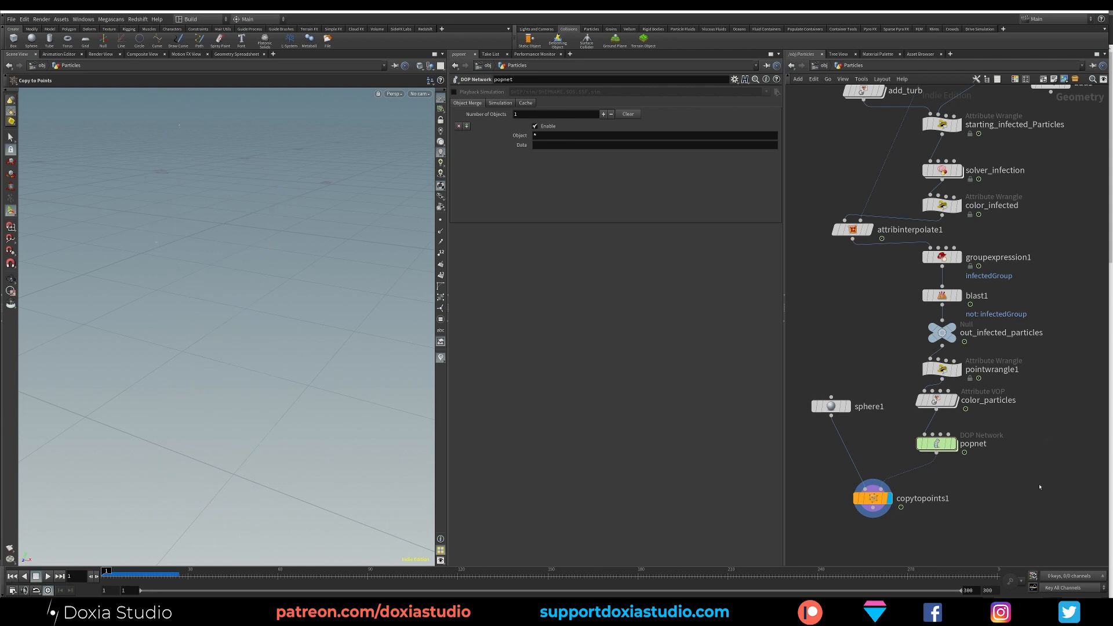
- Enter popnet and try changing popwrangle1's velocity line to @v *= 0.2;
middle_drag(1051, 445, 1060, 463)
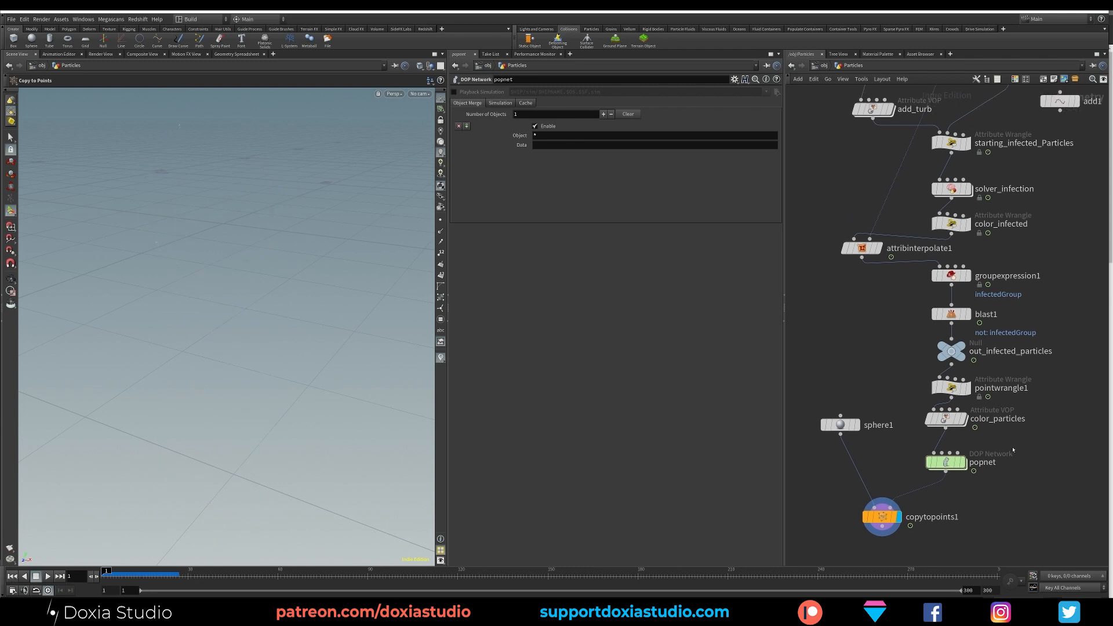
click(946, 463)
double_click(947, 465)
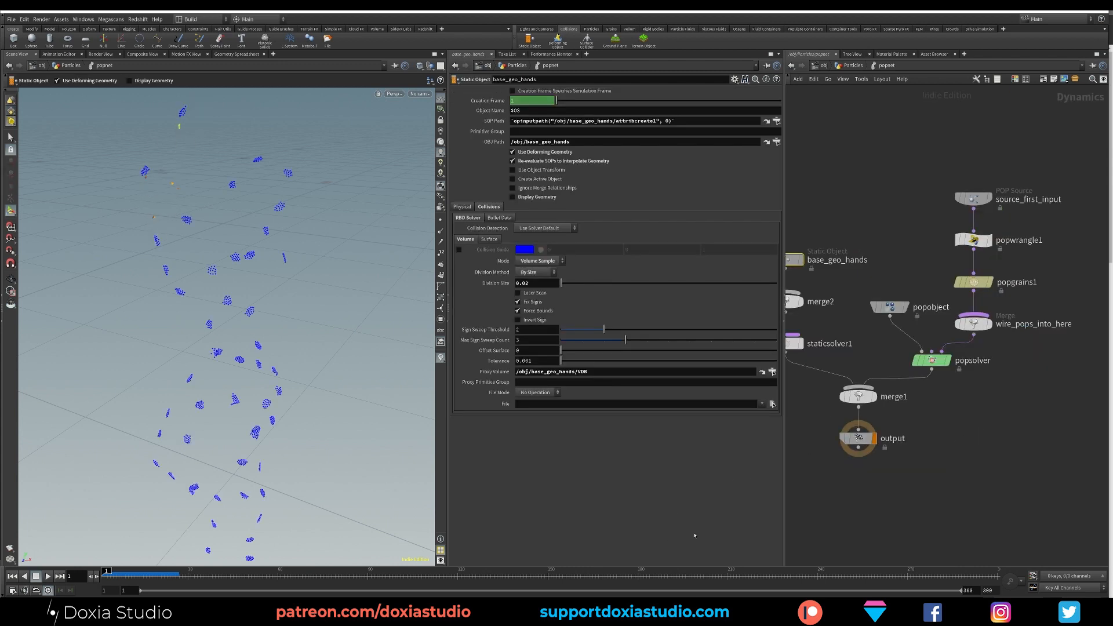
middle_drag(920, 238, 895, 290)
click(965, 297)
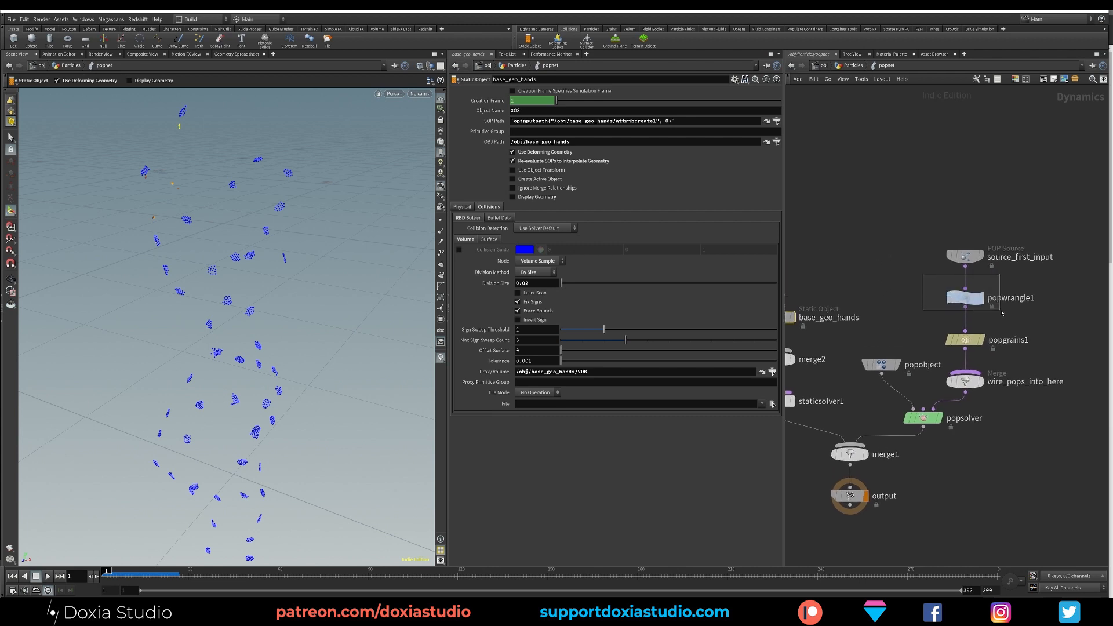
click(455, 149)
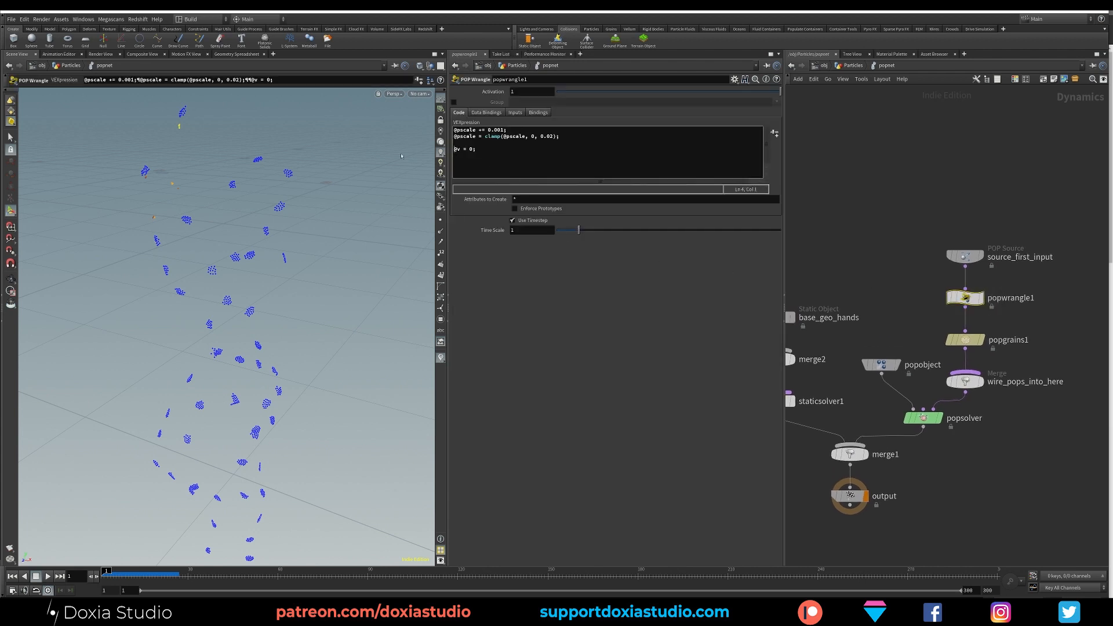
text(//)
key(BackSpace)
key(BackSpace)
text(*)
key(BackSpace)
key(BackSpace)
text(*= 0.2)
click(688, 381)
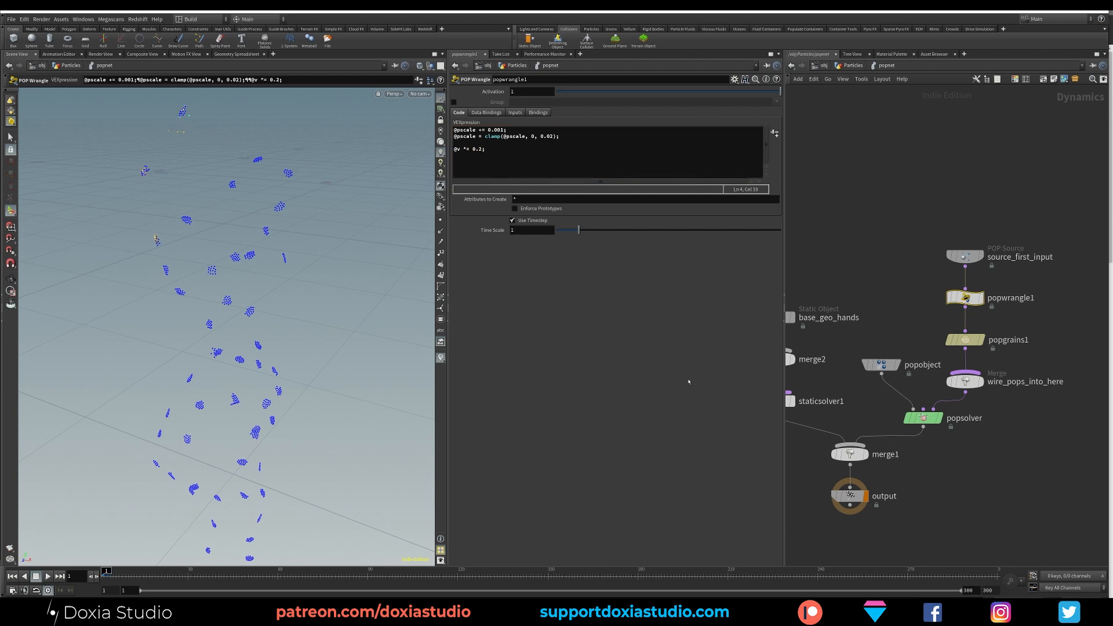
- Try lowering the velocity multiplier in popwrangle1 to 0.1
click(484, 155)
key(BackSpace)
text(1)
click(560, 313)
- Rewrite popwrangle1's velocity line as @v =0;
click(473, 149)
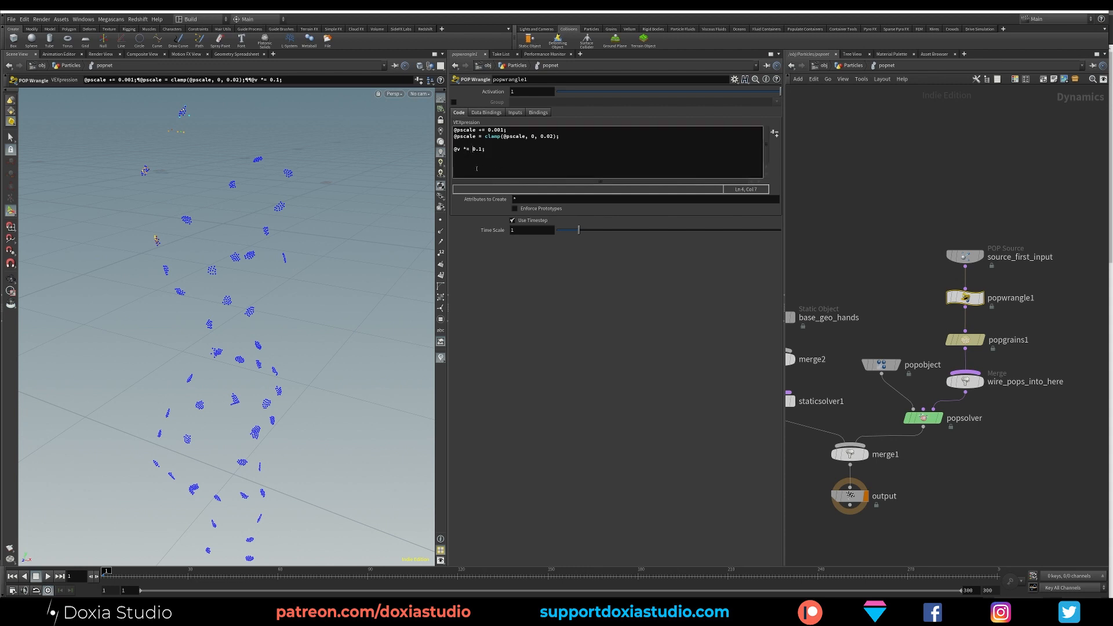
key(Right)
key(Right)
key(Right)
drag(489, 149, 454, 150)
key(BackSpace)
click(897, 276)
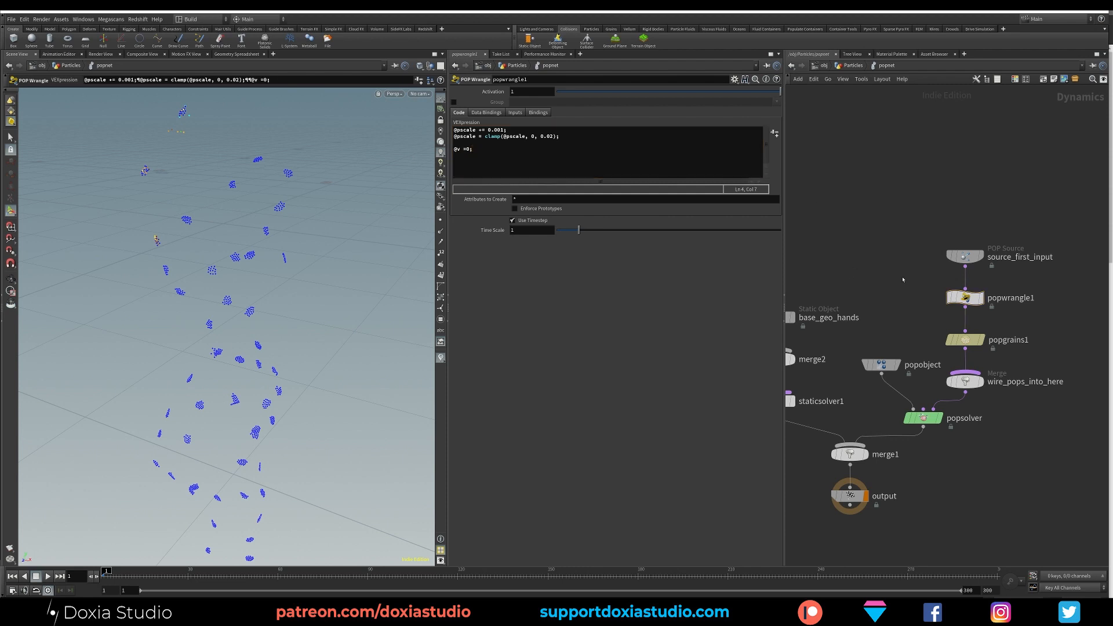
- Leave popnet, feed base_geo from object_merge1 in place of object_merge2, and display out_infected_particles
key(u)
middle_drag(852, 317, 875, 469)
drag(883, 401, 849, 393)
middle_drag(890, 350, 859, 431)
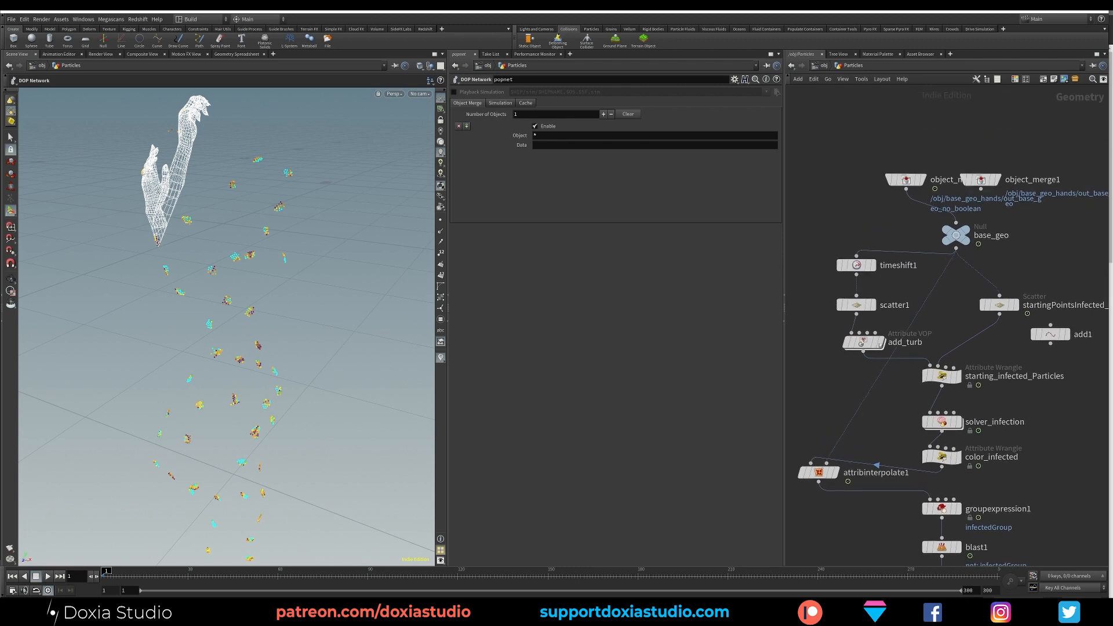
drag(981, 189, 973, 238)
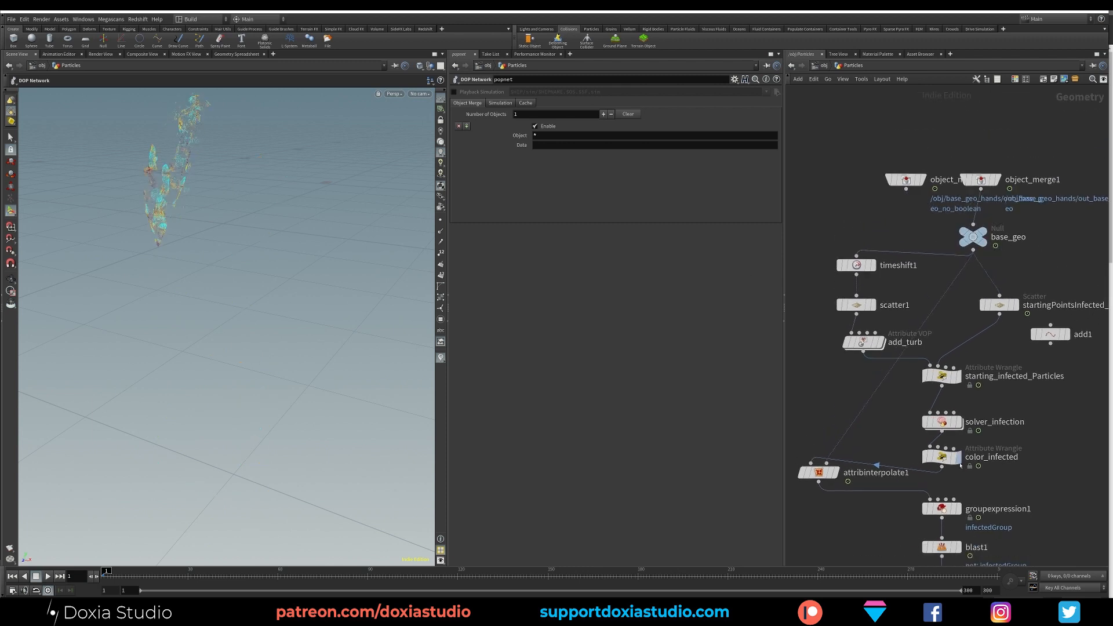
middle_drag(1078, 478, 1038, 388)
click(924, 473)
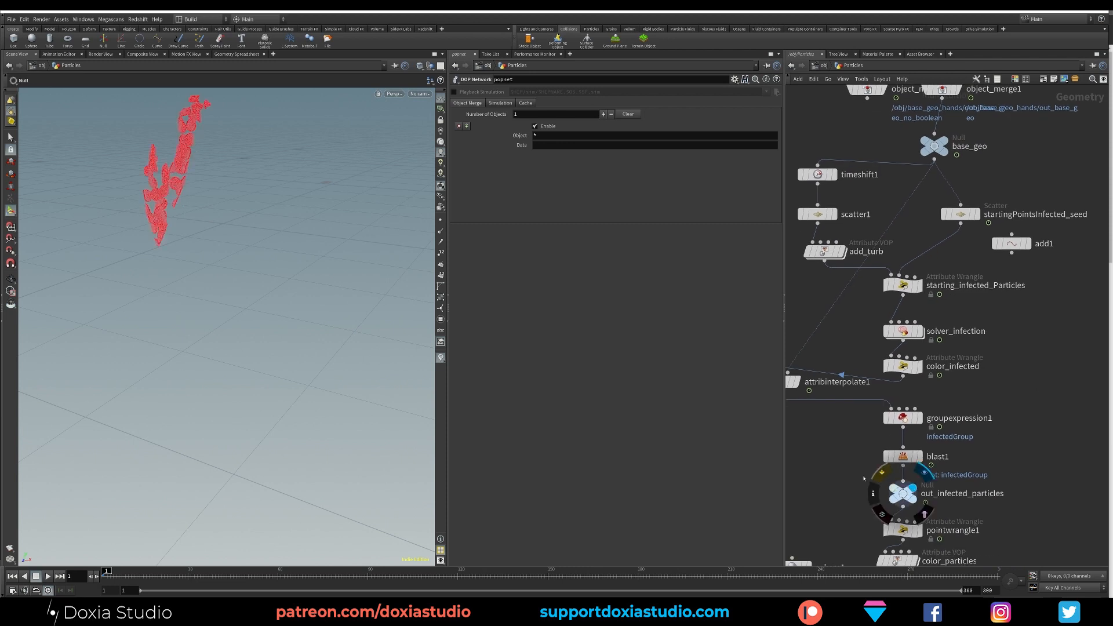
- Set the Searchradius of starting_infected_Particles to 0.025 and the forced total count of startingPointsInfected_seed to 5
click(918, 331)
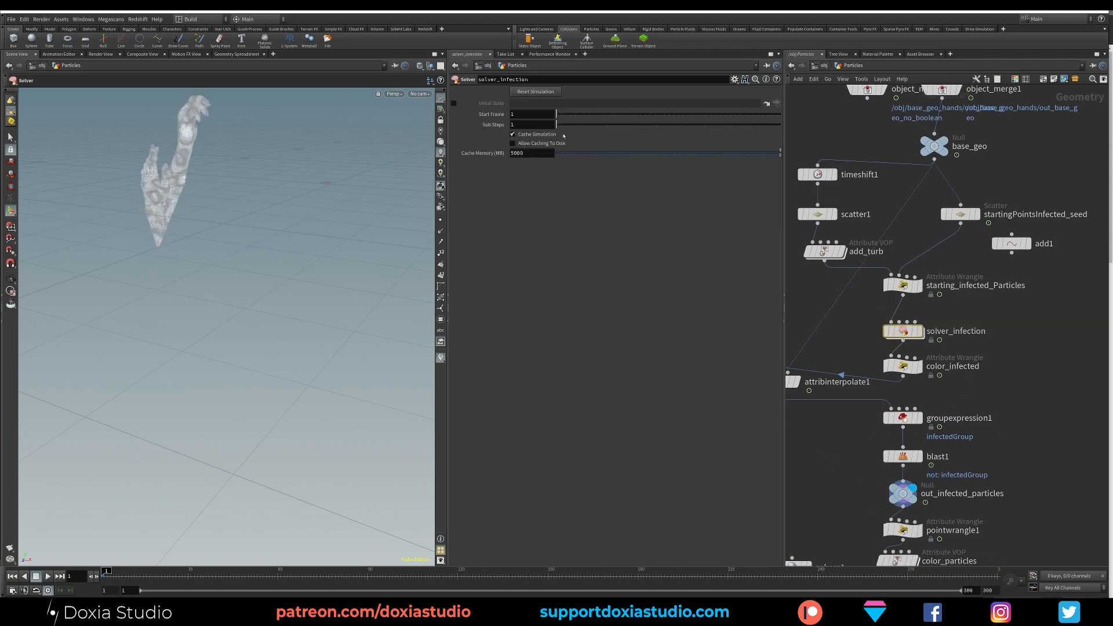
click(903, 285)
drag(527, 234, 513, 235)
text(025)
click(956, 214)
key(BackSpace)
key(Return)
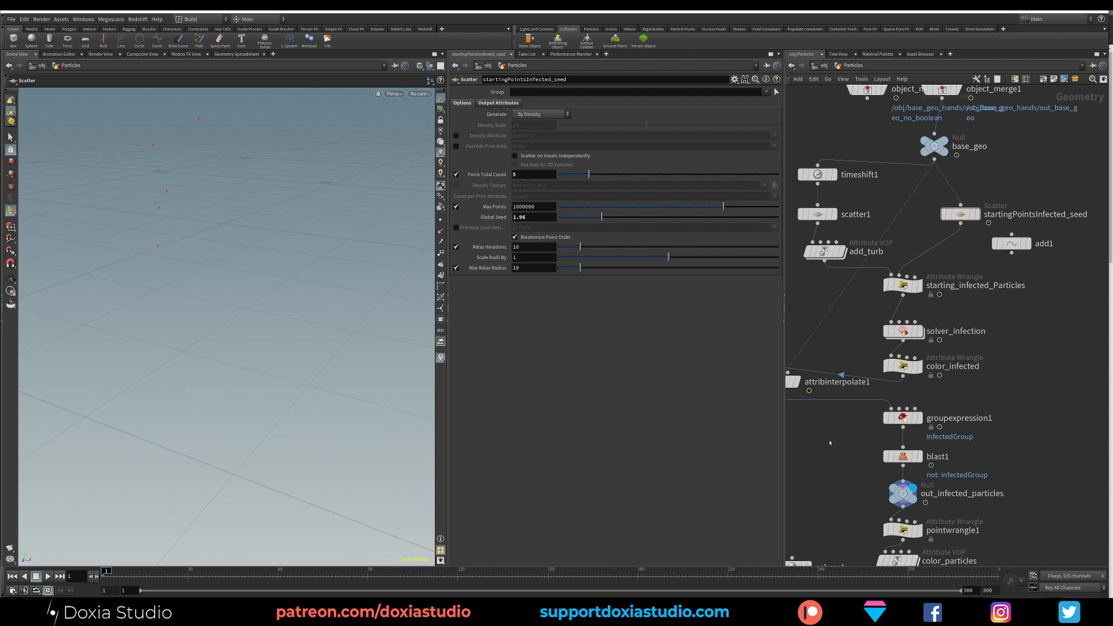
- Play the solver_infection simulation from frame 1 to examine how the infection spreads over the hands
click(49, 577)
click(48, 578)
middle_drag(856, 340, 863, 402)
drag(873, 384, 930, 404)
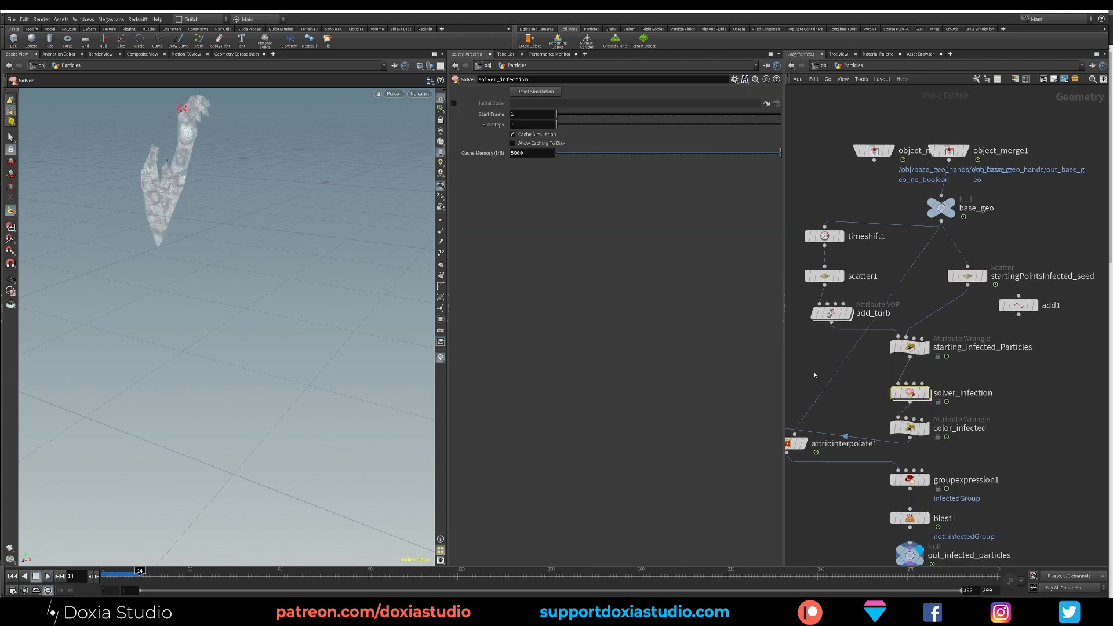
click(13, 576)
click(46, 578)
click(48, 576)
- Spread object_merge1 and object_merge2 apart above base_geo and display base_geo
drag(952, 204, 955, 204)
drag(950, 152, 999, 152)
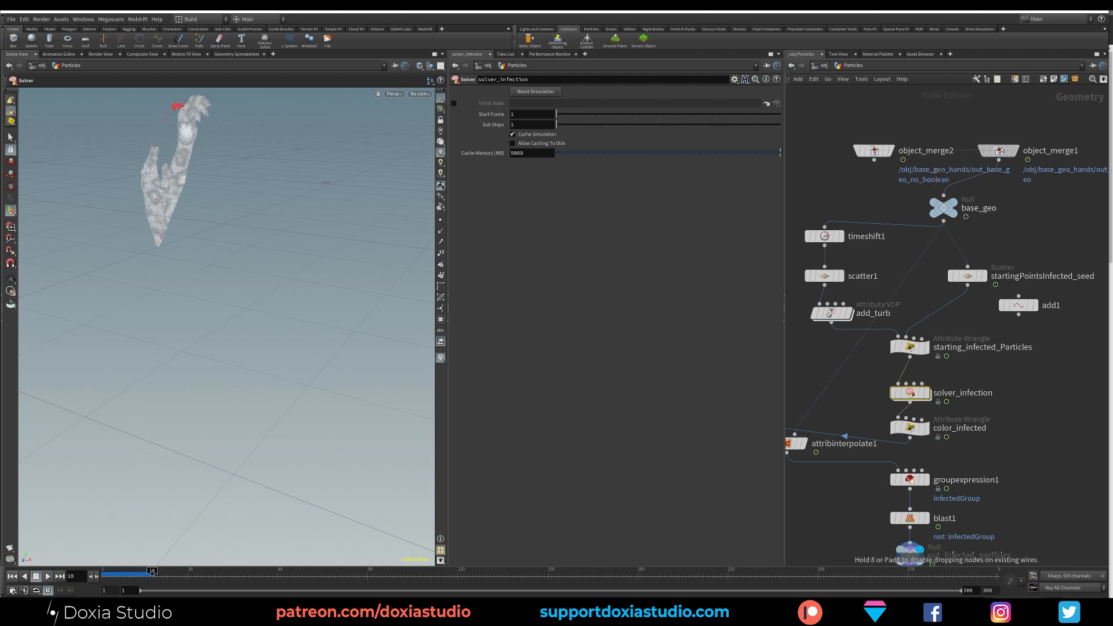
drag(884, 153, 849, 146)
drag(954, 205, 950, 206)
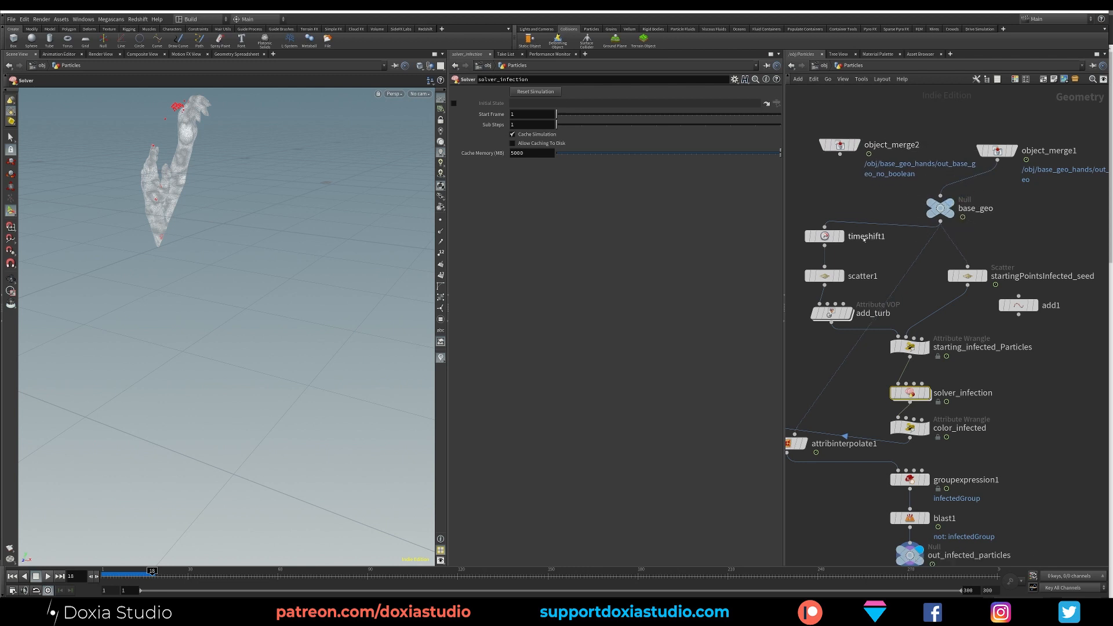
click(952, 206)
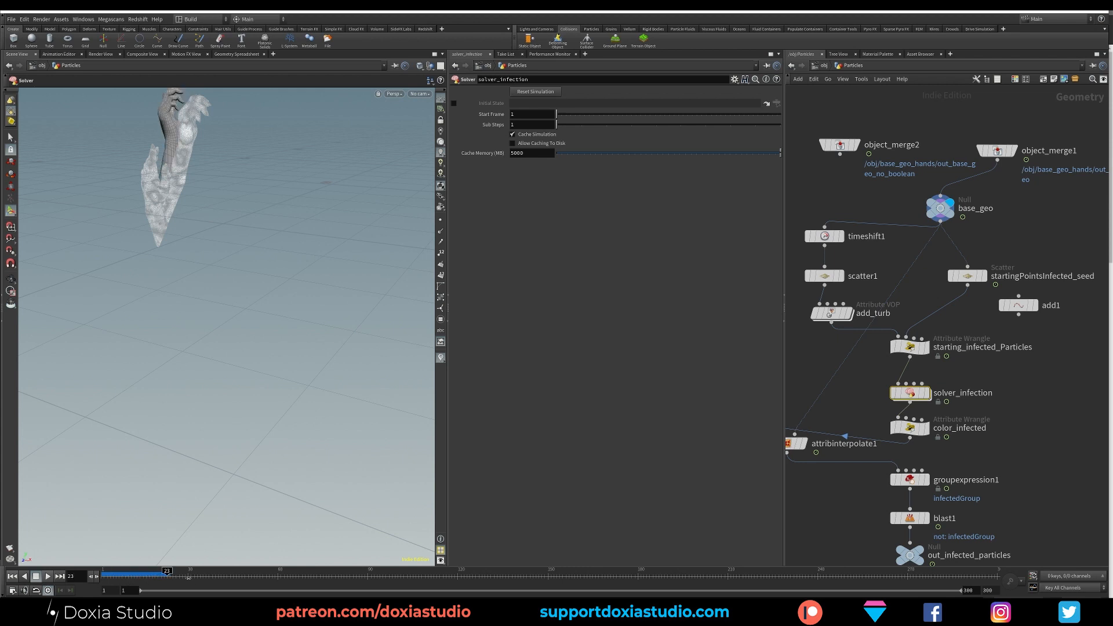
- Display out_base_geo inside the base_geo_hands network and go back up to the object level
click(1029, 214)
middle_drag(1030, 213, 954, 243)
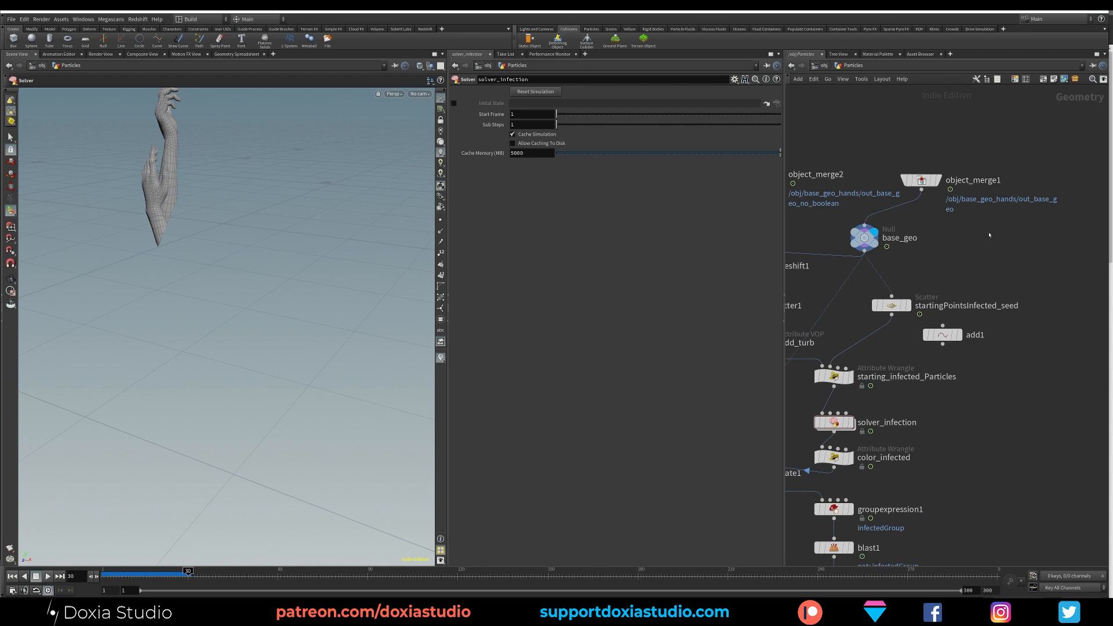
key(u)
double_click(922, 267)
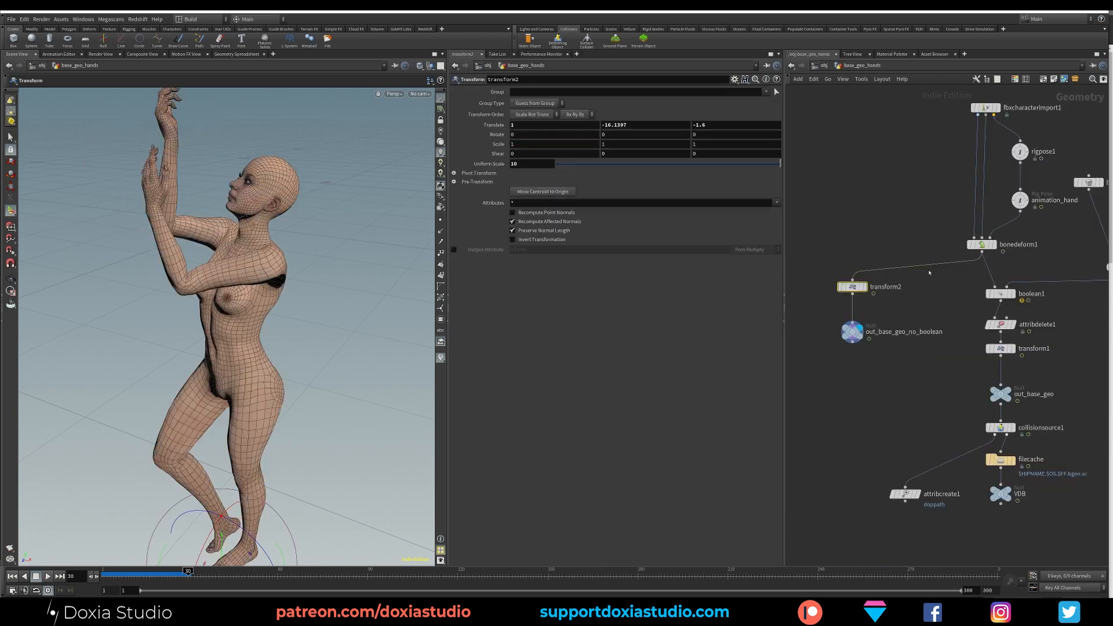
middle_drag(938, 281, 854, 219)
click(933, 317)
middle_drag(1019, 294, 940, 327)
key(u)
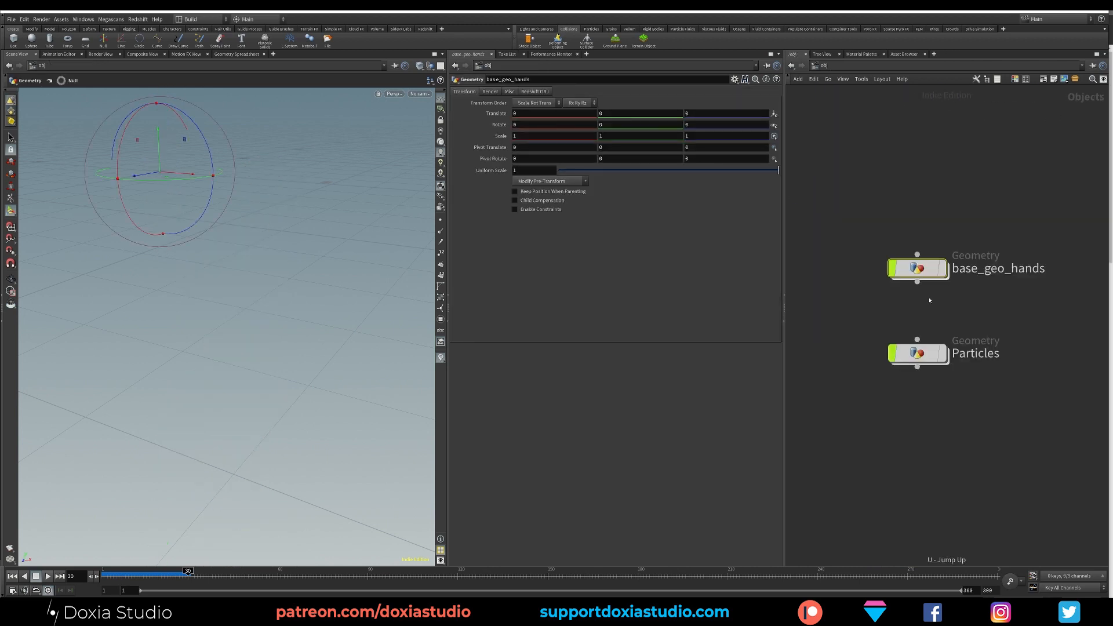
- Enter the Particles network, scrub the hand animation and show the parameters of object_merge1
double_click(927, 354)
middle_drag(953, 255, 1004, 284)
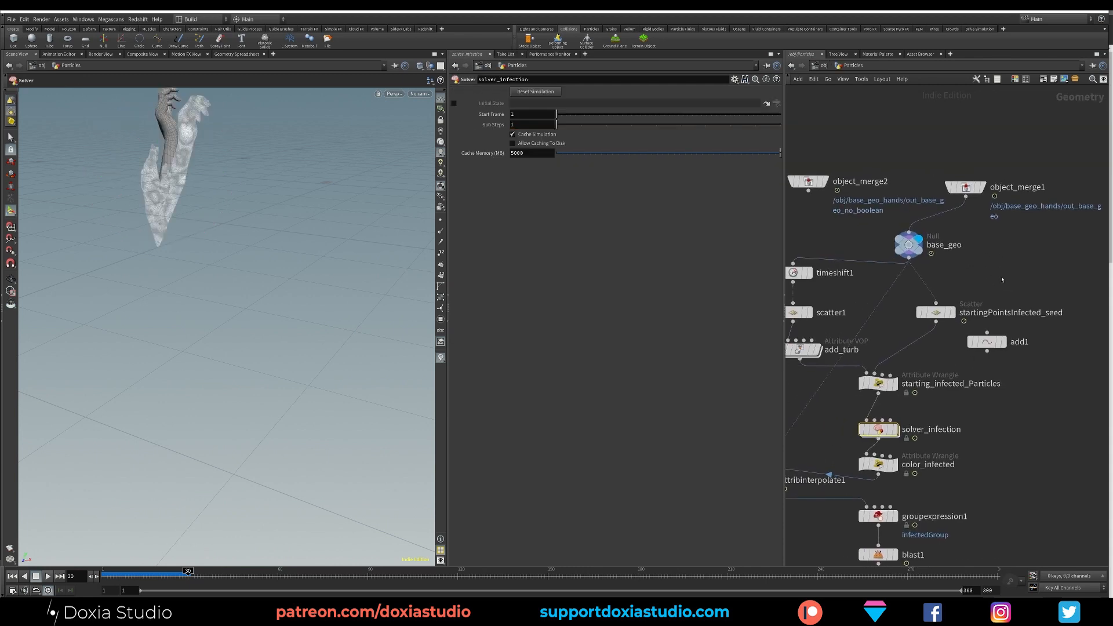
drag(129, 574, 164, 574)
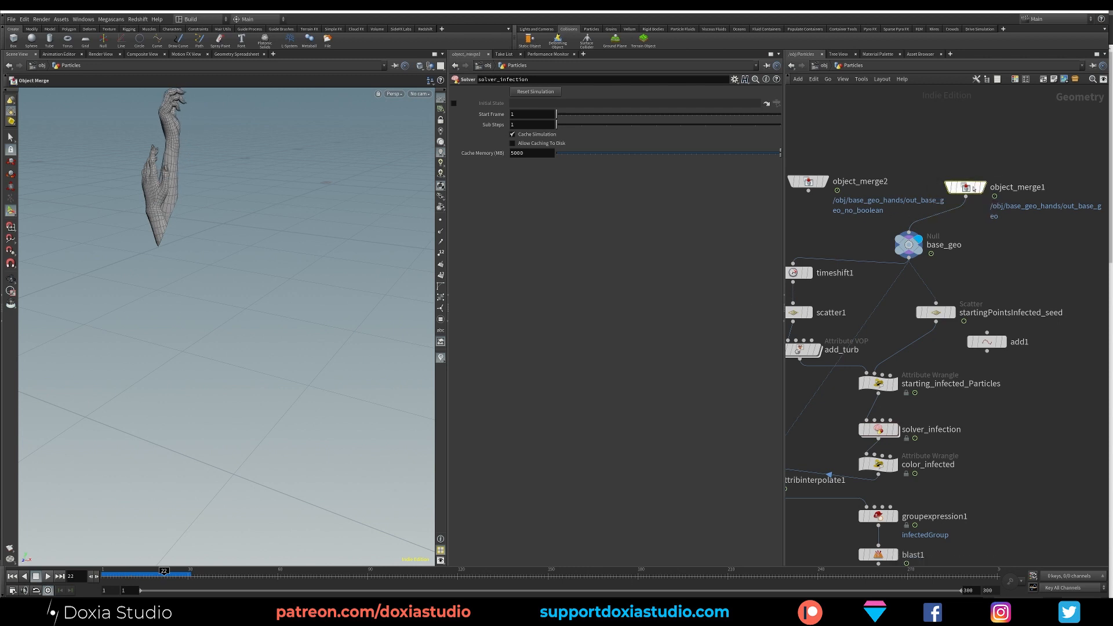
drag(966, 187, 966, 182)
middle_drag(974, 205, 948, 222)
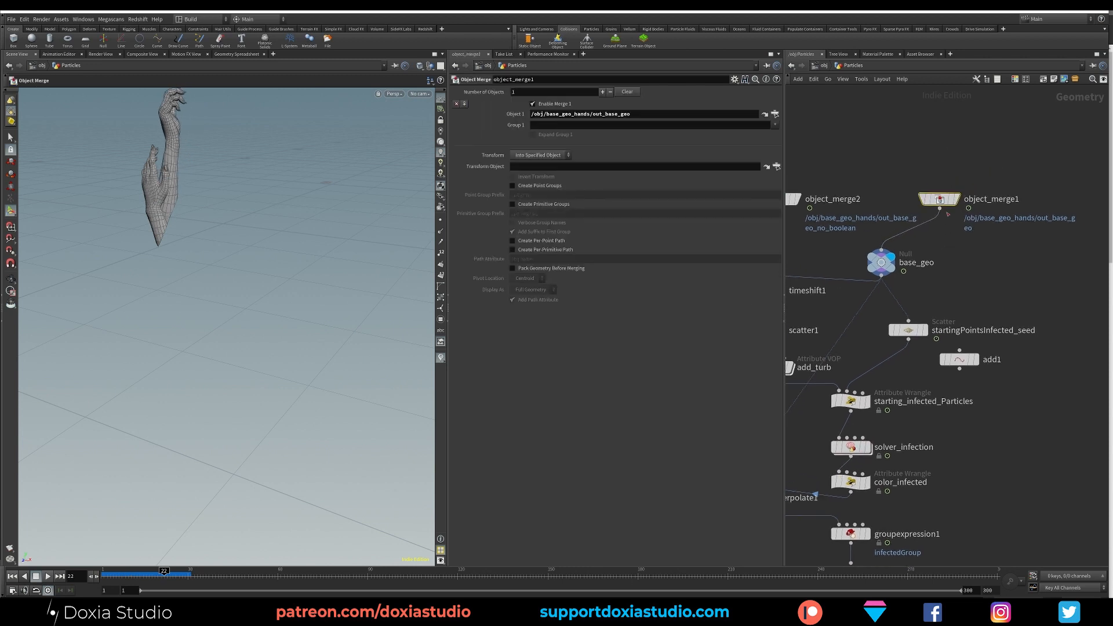
- Look up the out_base_geo source of object_merge1 in the operator chooser and leave the object path as it is
click(775, 115)
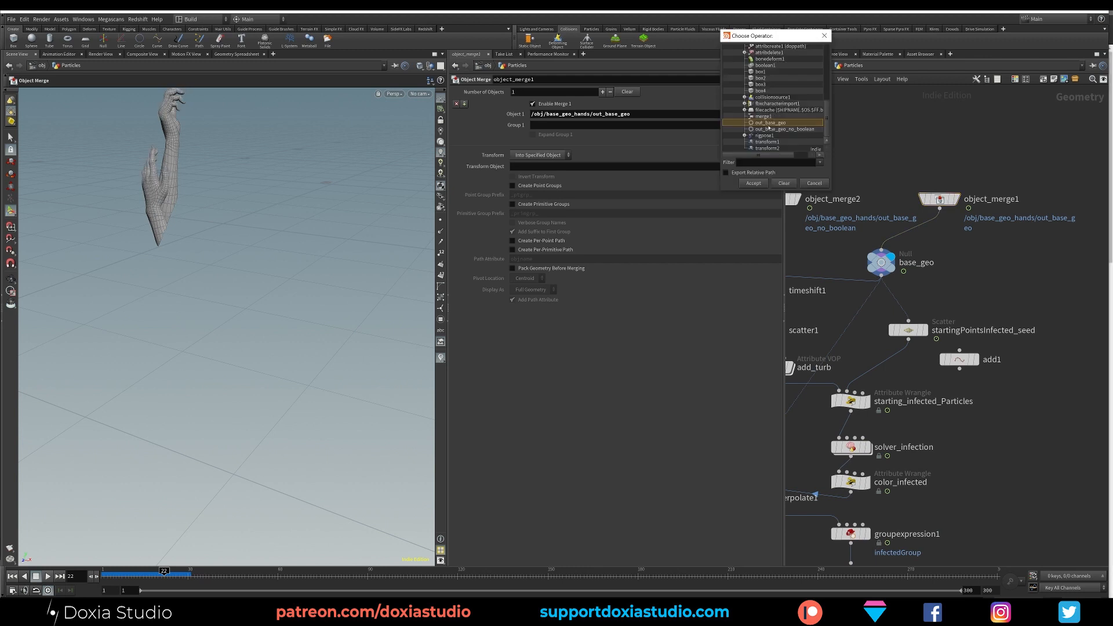
key(u)
double_click(918, 268)
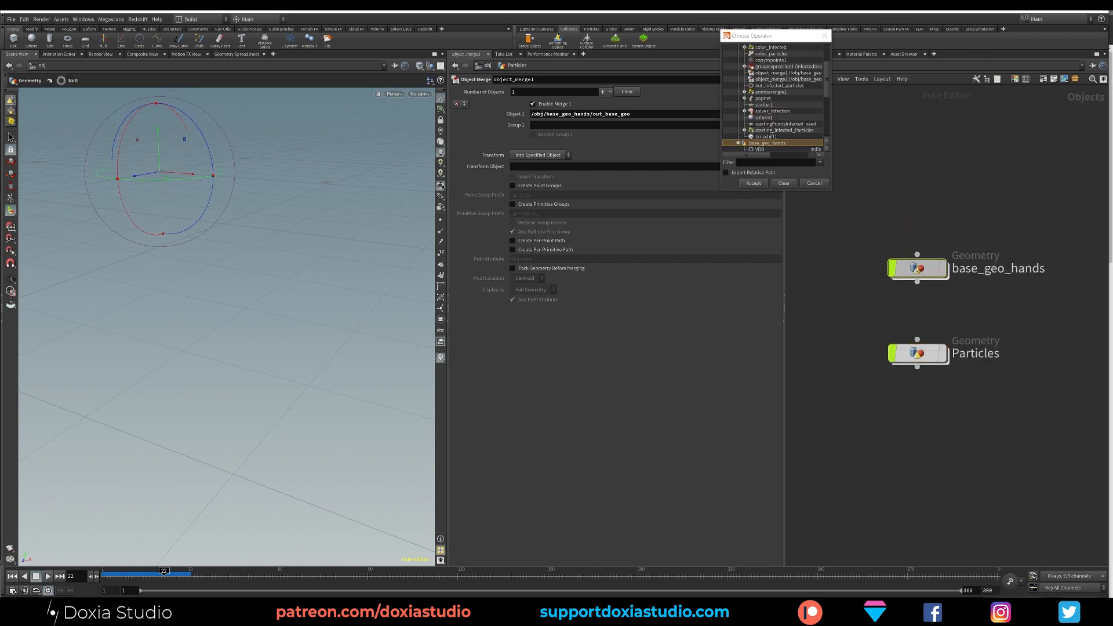
click(814, 183)
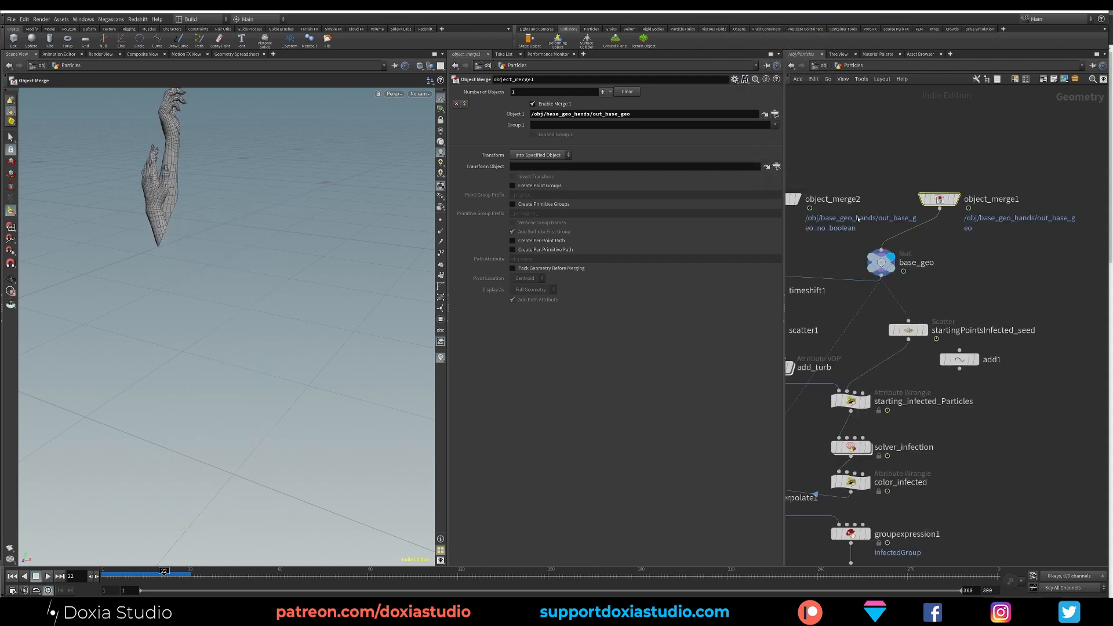
- Examine the animated hand rig chain feeding out_base_geo inside the base_geo_hands network and return to the object level
key(u)
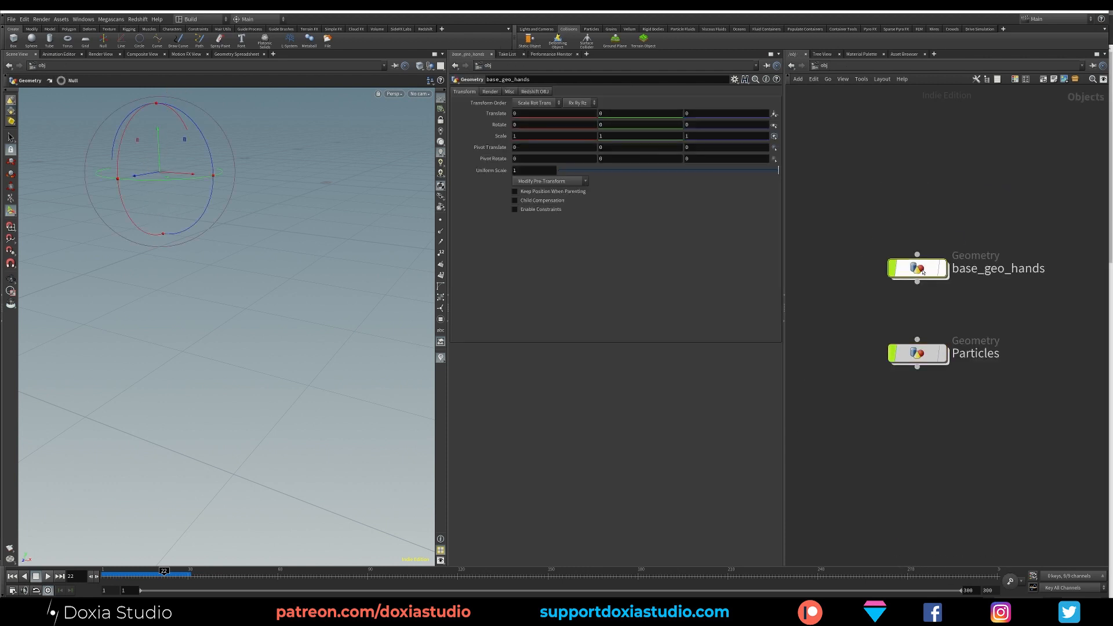
double_click(914, 266)
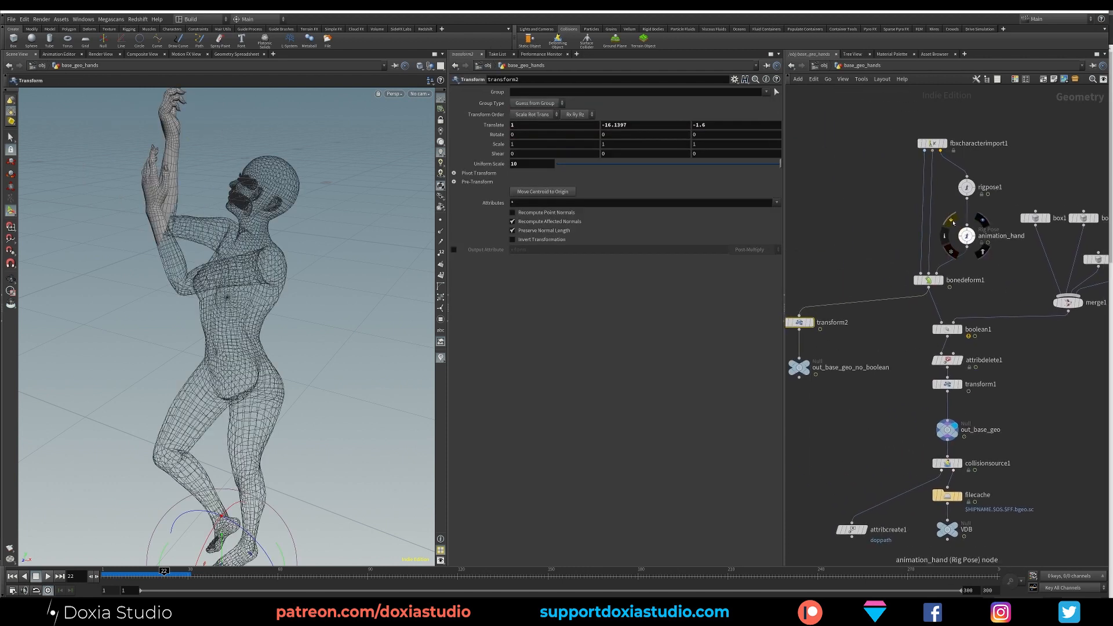
click(951, 220)
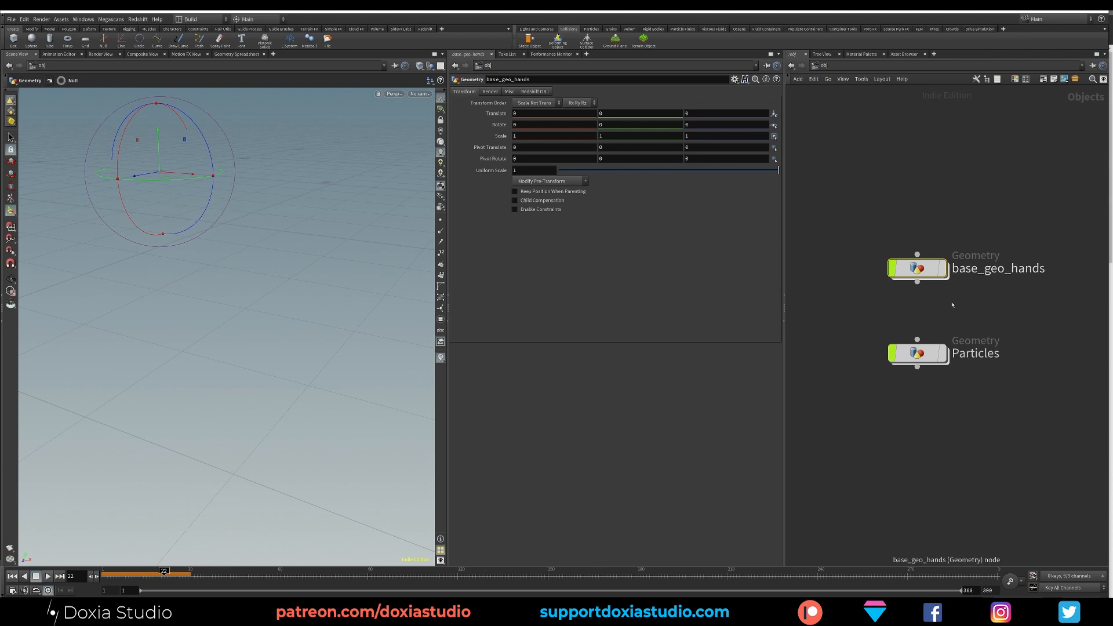
- Turn on the display of the base_geo_hands and Particles objects and enter the Particles network
click(927, 355)
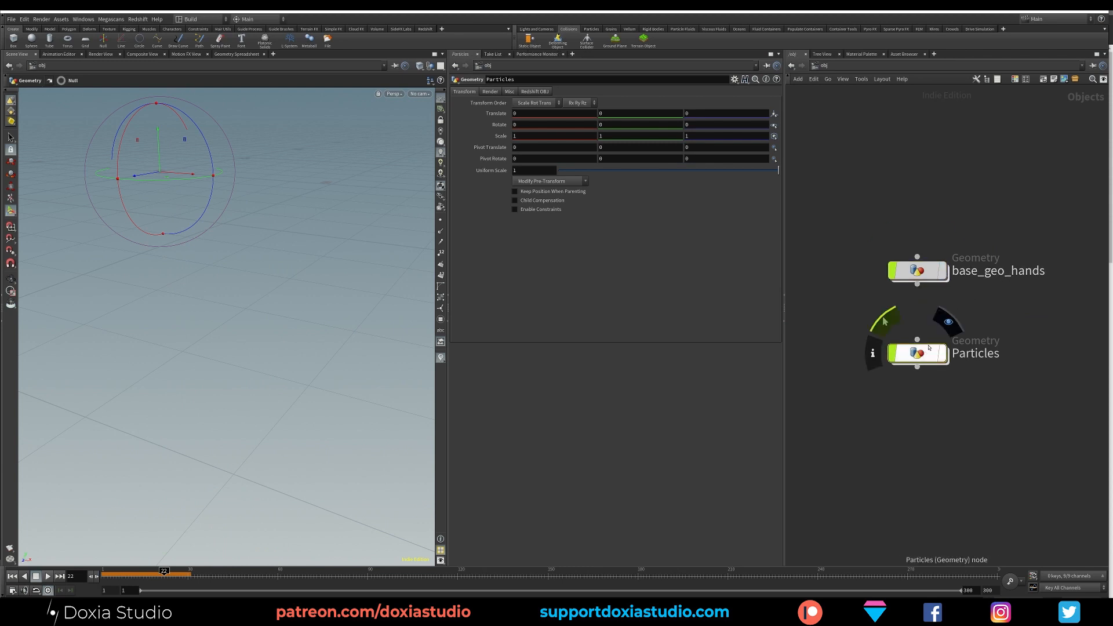
click(948, 237)
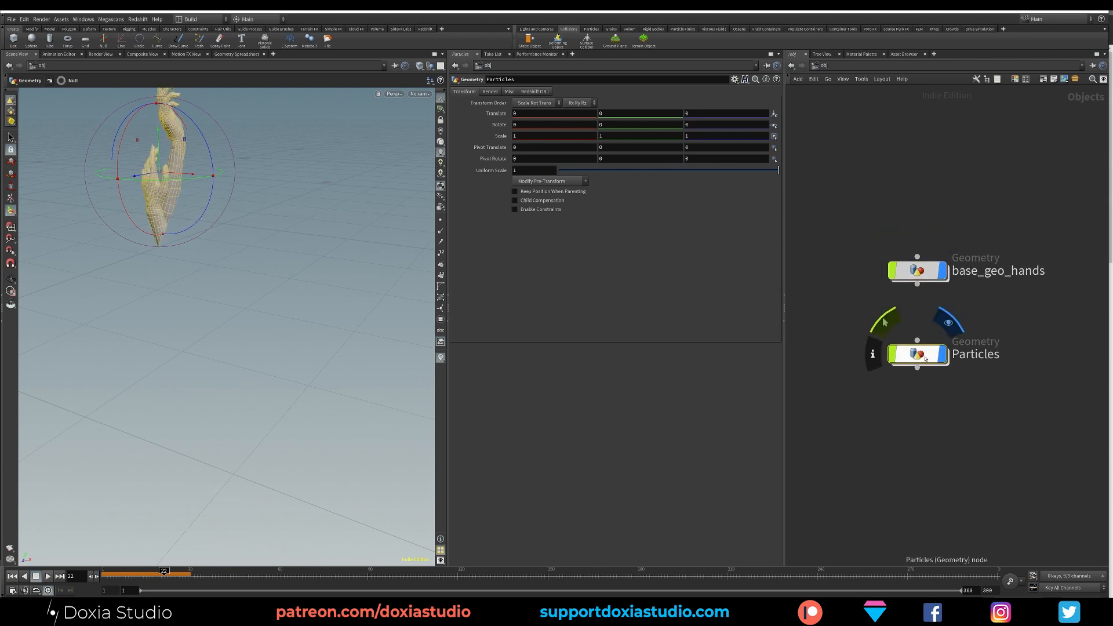
double_click(925, 359)
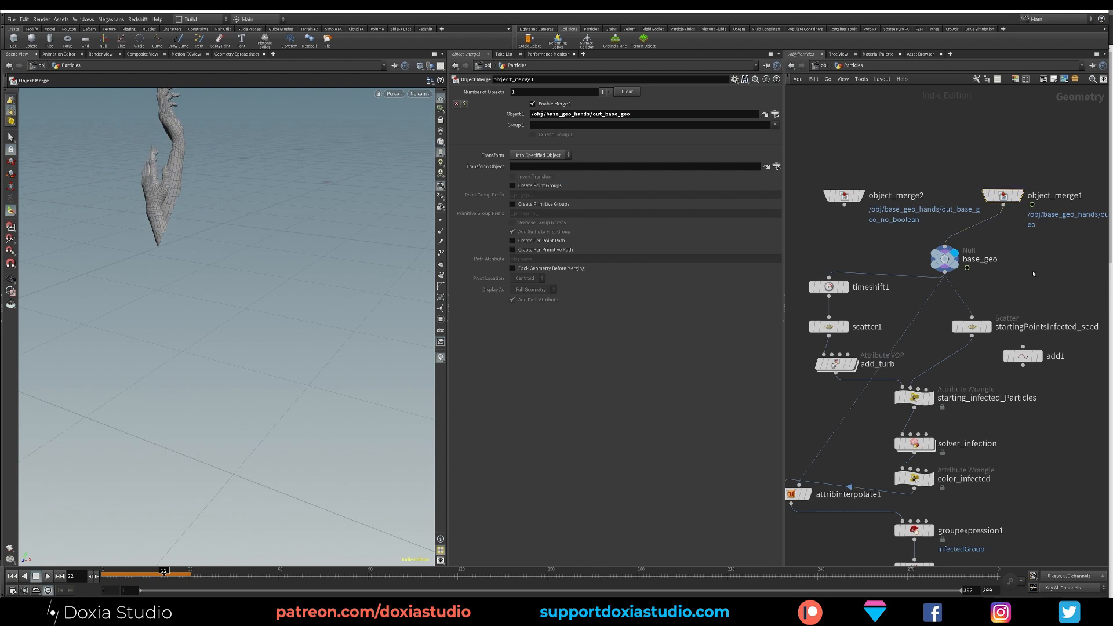
- Return to frame 1, display color_infected and show the parameters of solver_infection
mouse_move(169, 581)
mouse_down()
mouse_move(114, 579)
mouse_move(156, 578)
mouse_up()
key(ctrl+Up)
alt+middle_drag(260, 295, 278, 378)
middle_drag(875, 352, 874, 259)
click(913, 352)
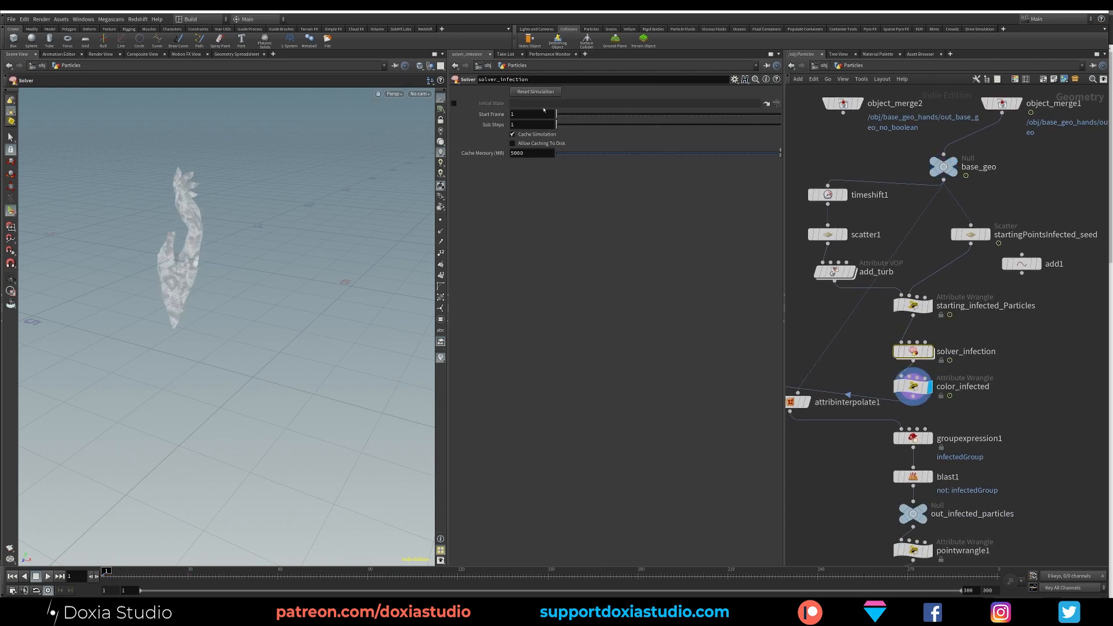
- Display groupexpression1 and play the simulation from frame 1 to examine how the infected group grows over the hands
click(930, 438)
middle_drag(929, 438, 935, 406)
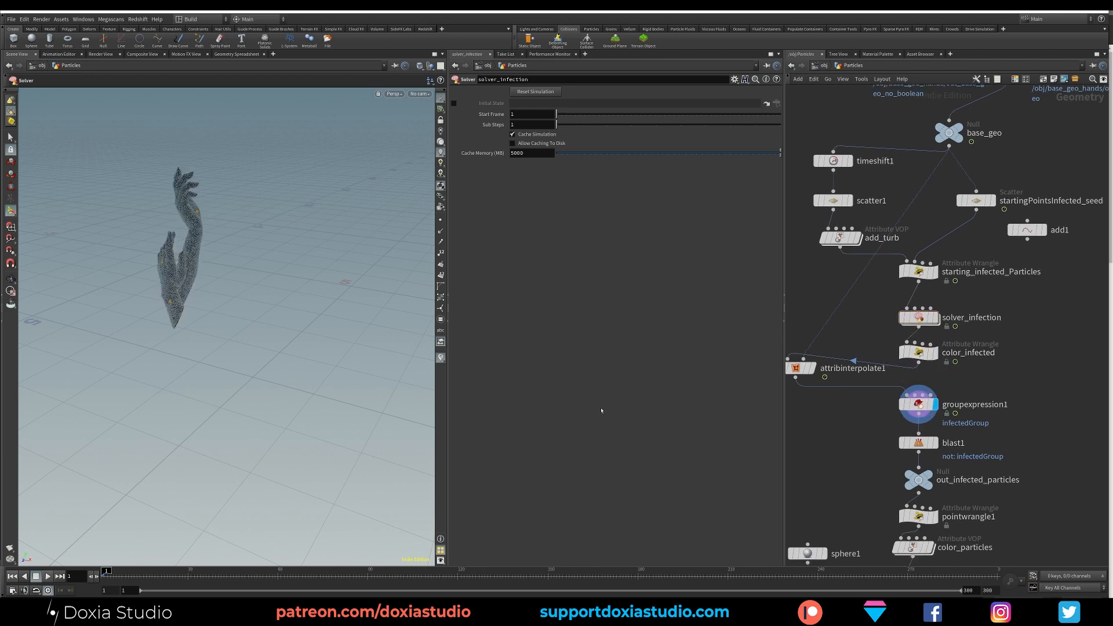
click(49, 577)
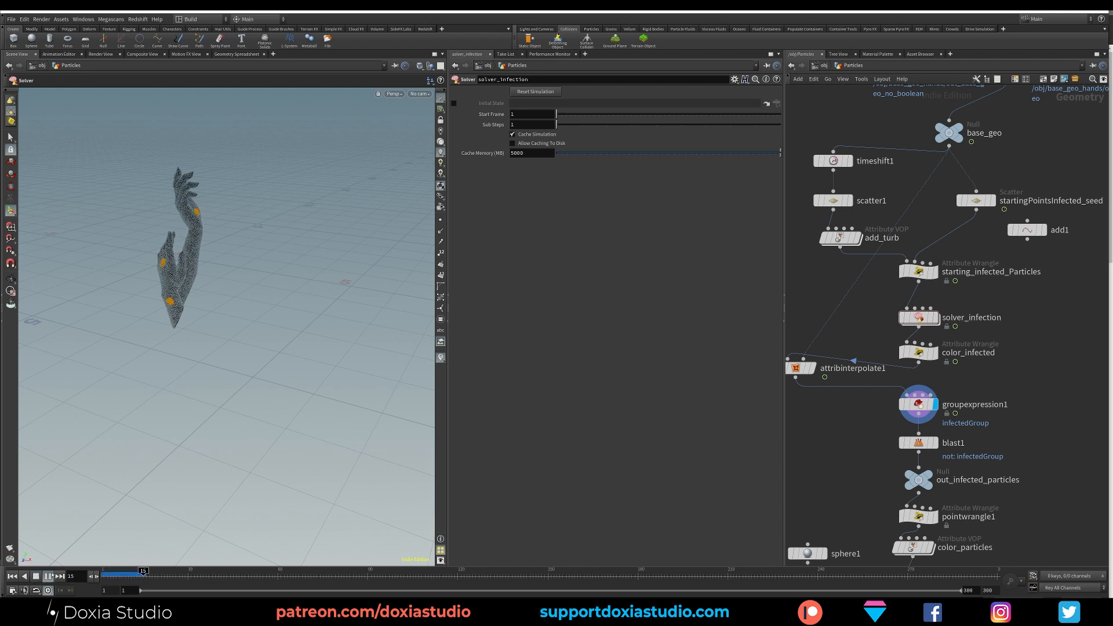
click(48, 576)
- Display blast1 and out_infected_particles in turn, and play the simulation to examine the isolated infected points up close
click(934, 443)
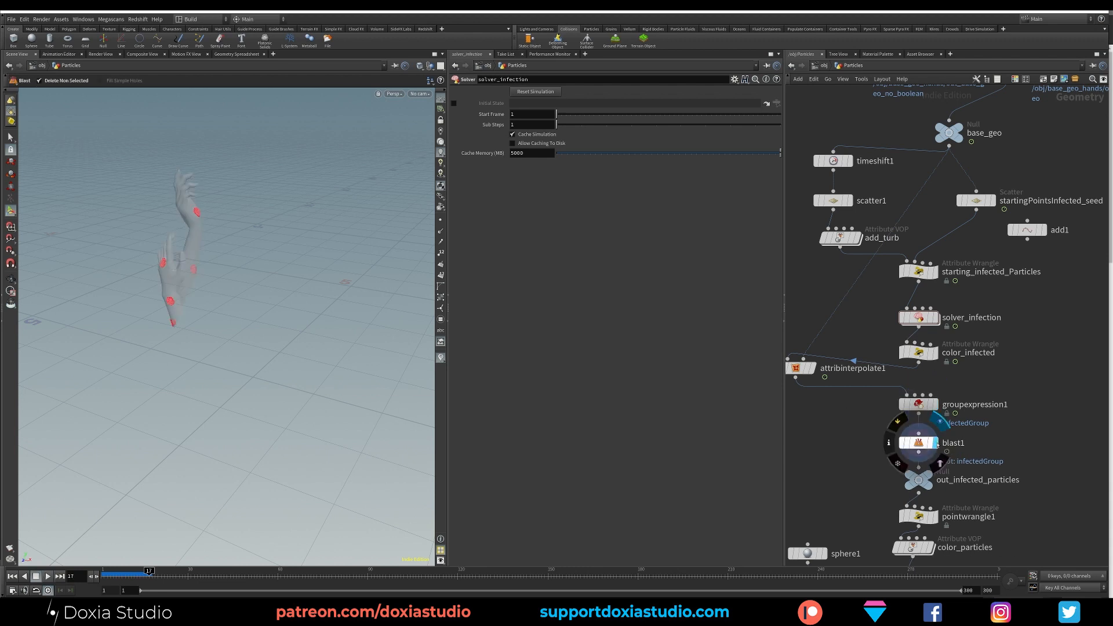
click(930, 480)
click(49, 576)
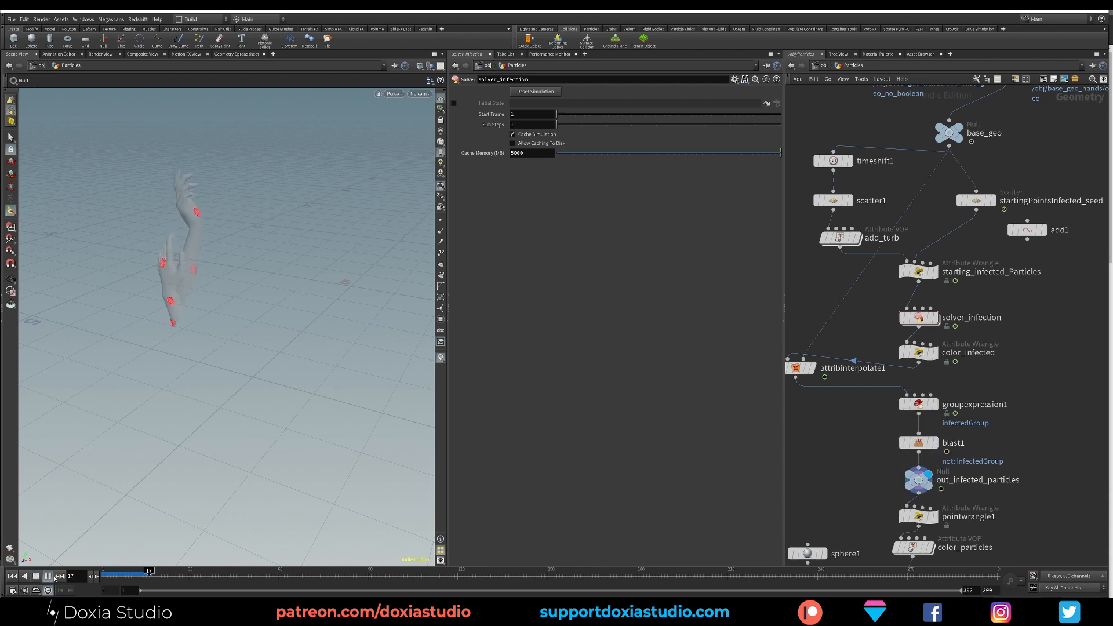
alt+right_drag(264, 249, 346, 237)
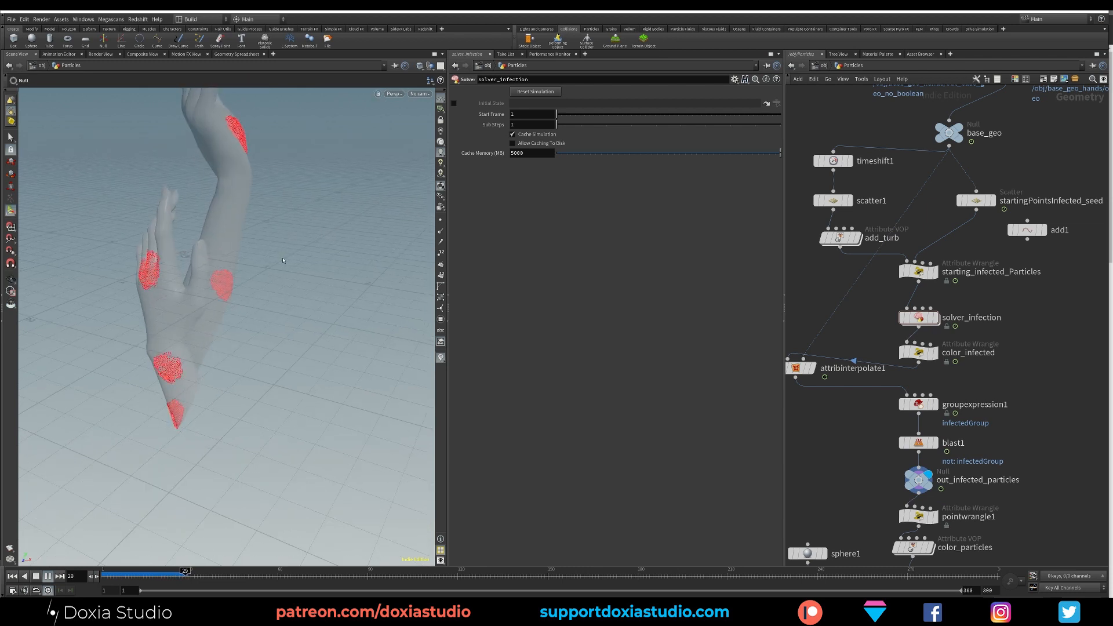